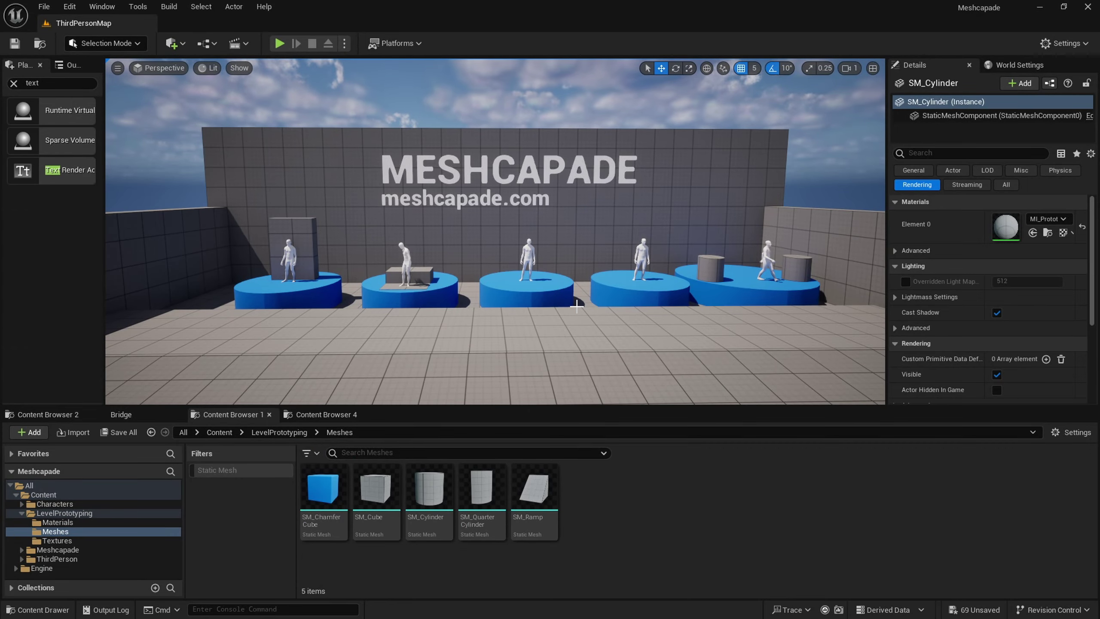
- Switch to the web browser and look over the Meshcapade home page
{"action": "scroll", "coordinate": [577, 305], "scroll_direction": "down", "scroll_amount": 5}
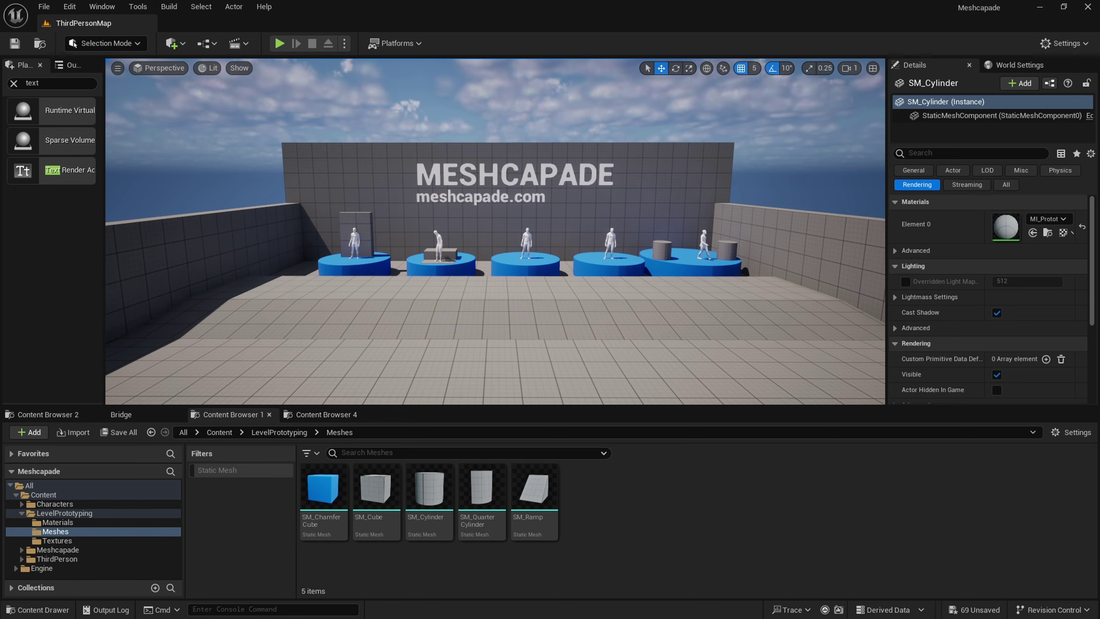
{"action": "key", "text": "alt+Tab"}
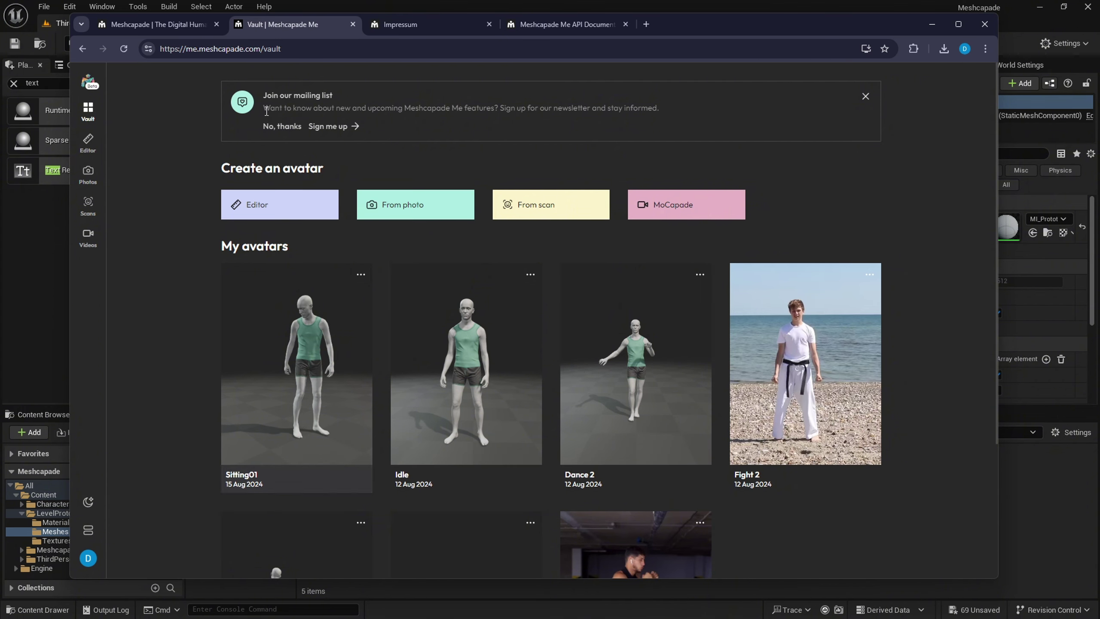
{"action": "left_click", "coordinate": [164, 26]}
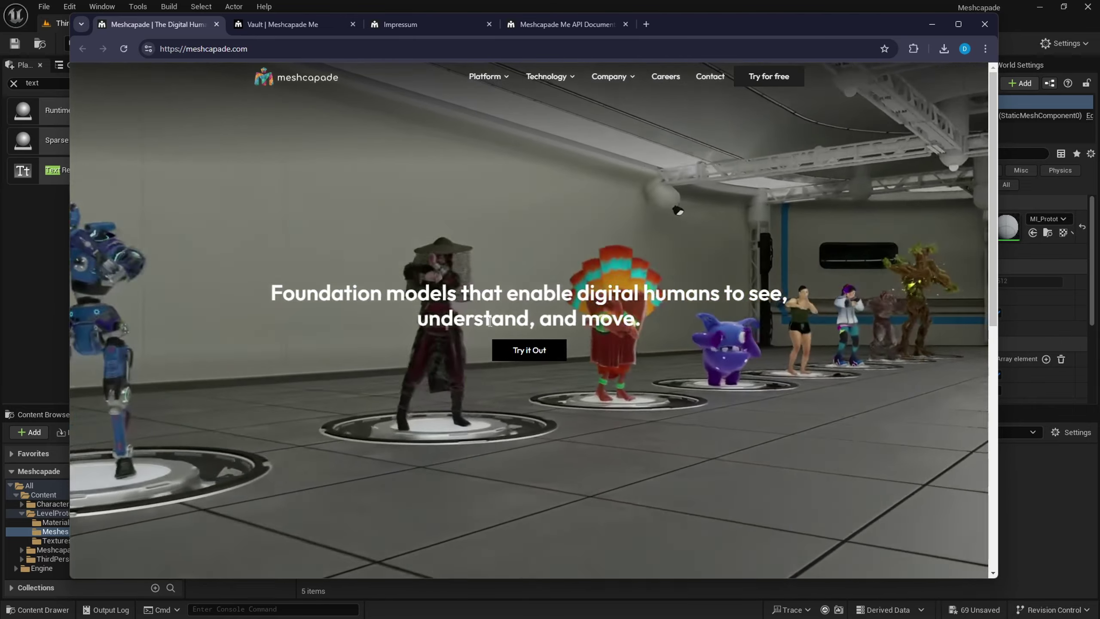
{"action": "scroll", "coordinate": [476, 319], "scroll_direction": "down", "scroll_amount": 10}
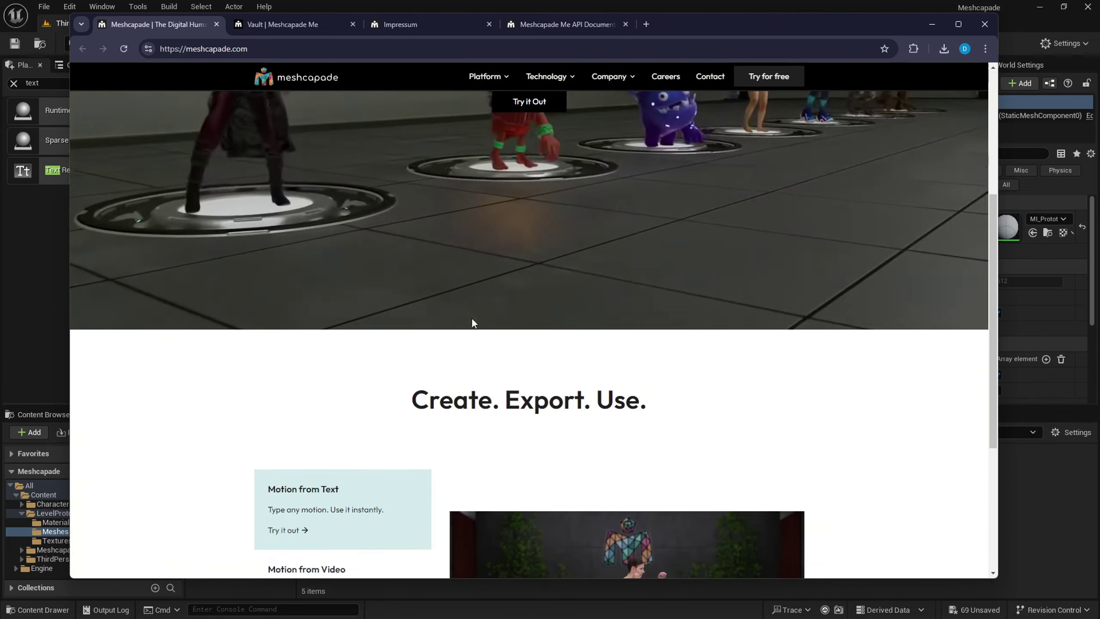
{"action": "scroll", "coordinate": [498, 300], "scroll_direction": "up", "scroll_amount": 10}
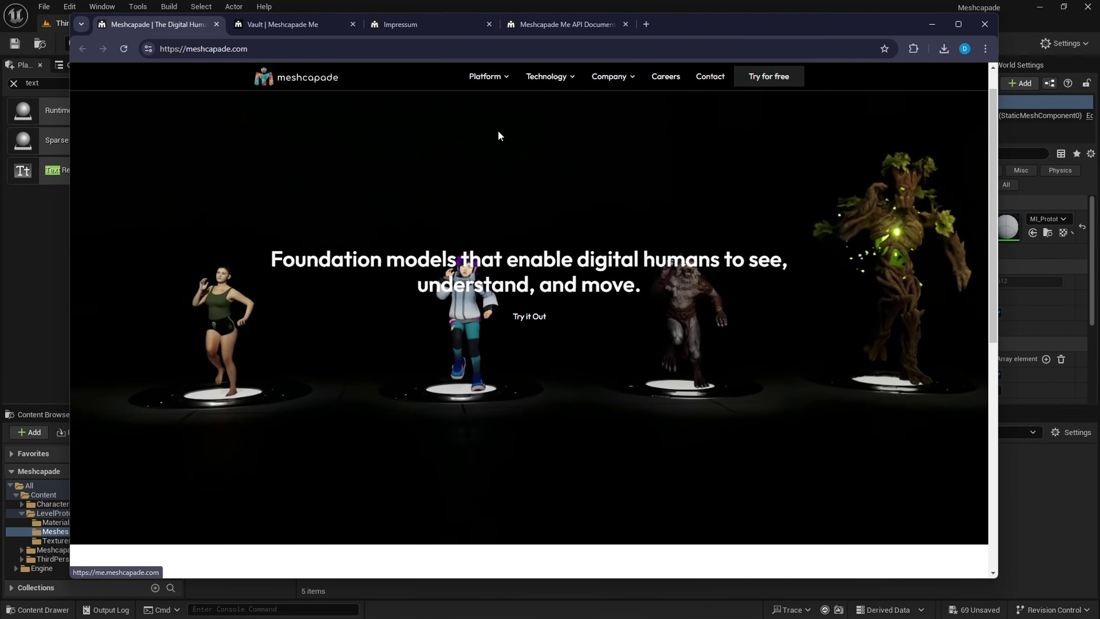
- Look through the Meshcapade Me API documentation and Impressum pages, then return to the Vault
{"action": "left_click", "coordinate": [283, 25]}
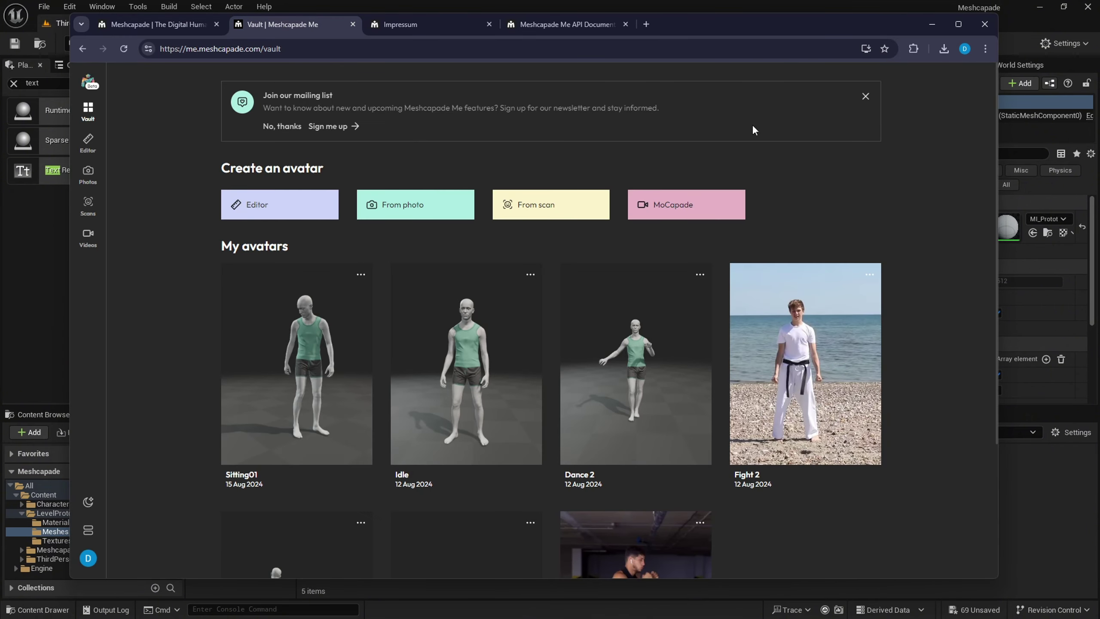
{"action": "left_click", "coordinate": [89, 81]}
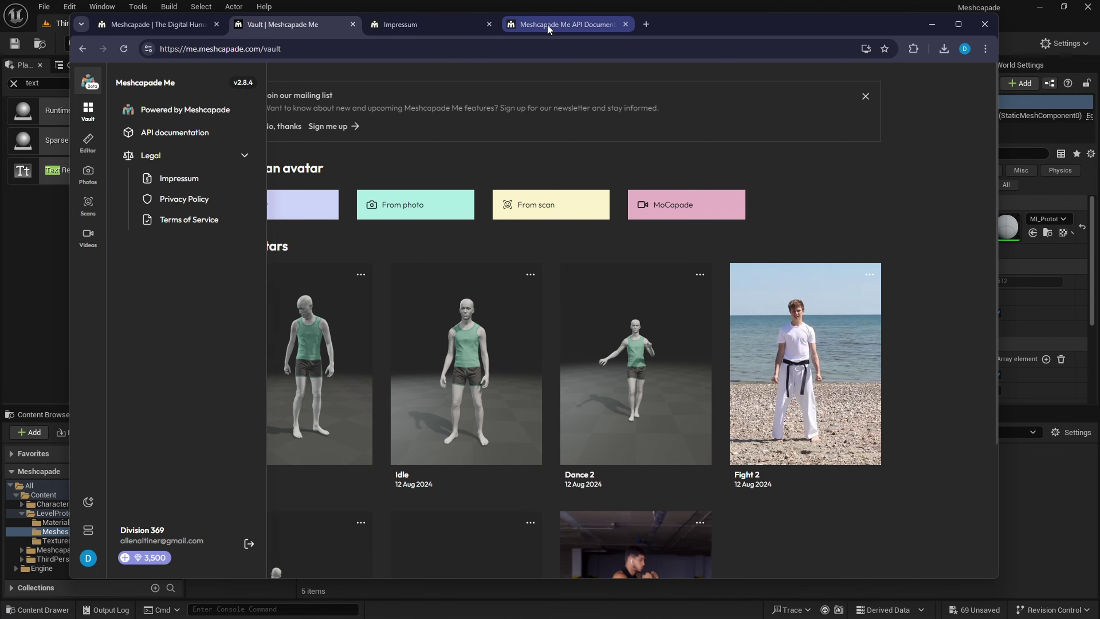
{"action": "left_click", "coordinate": [563, 24]}
{"action": "scroll", "coordinate": [462, 285], "scroll_direction": "up", "scroll_amount": 3}
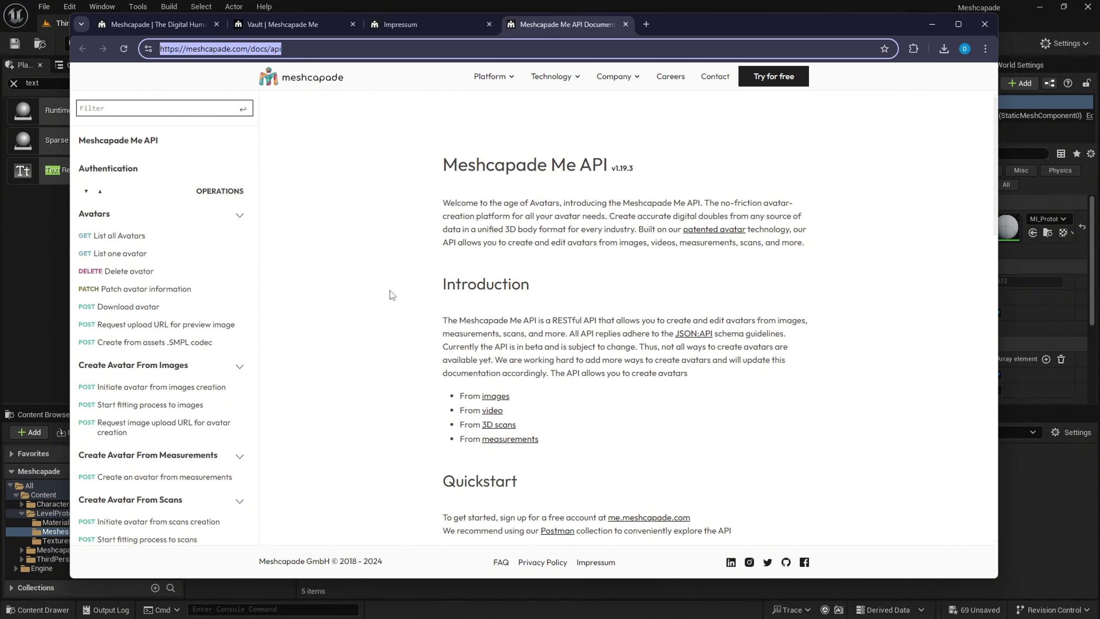
{"action": "left_click", "coordinate": [412, 24]}
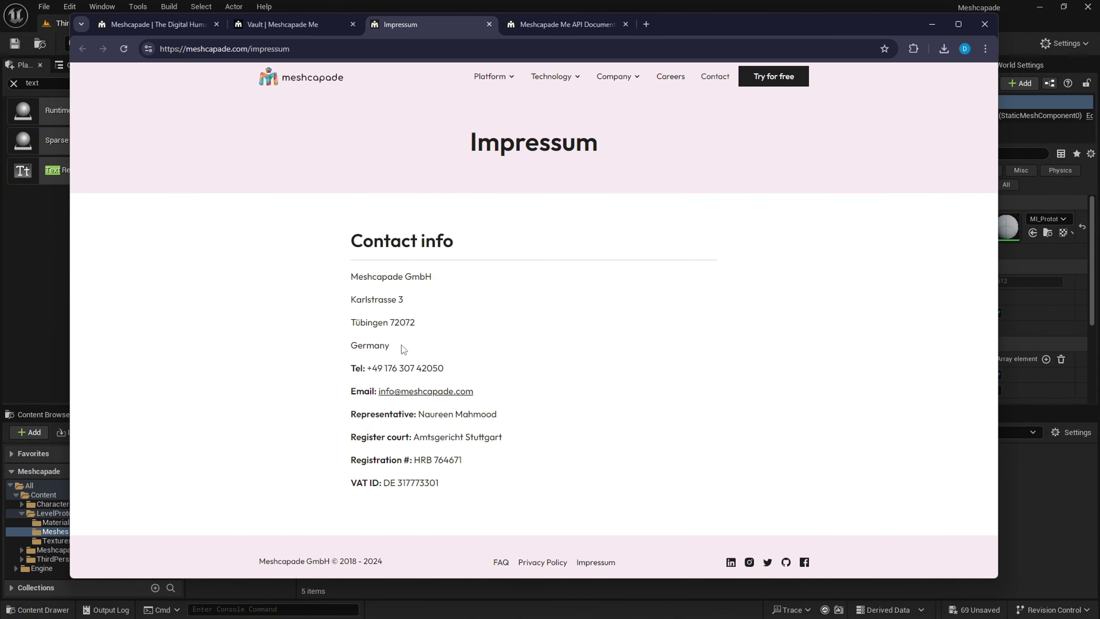
{"action": "left_click", "coordinate": [283, 25]}
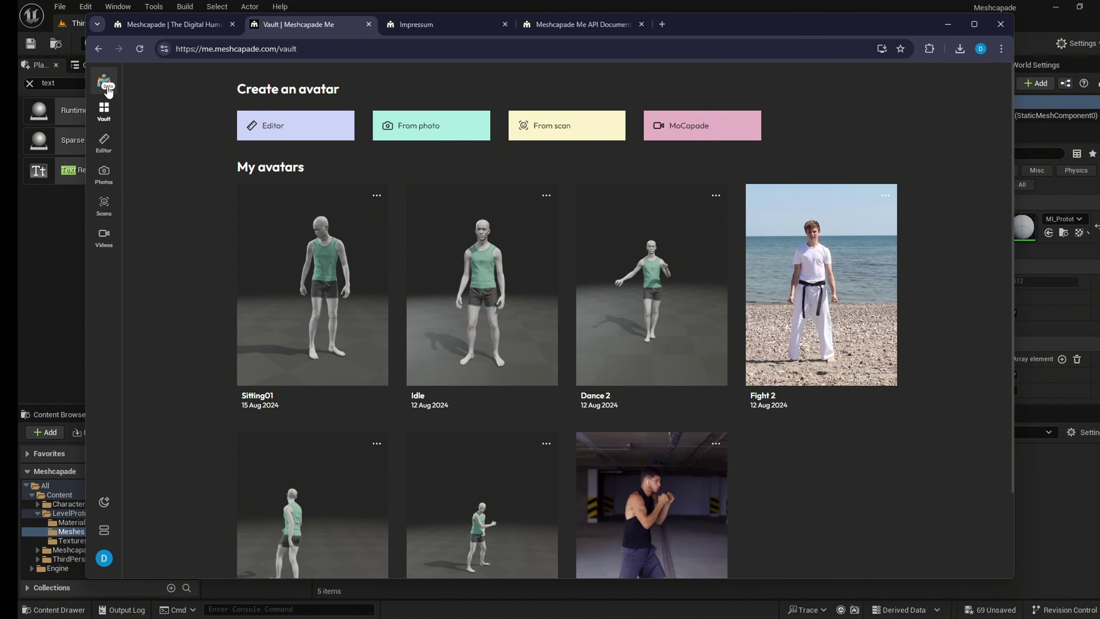
- Examine the Meshcapade Me side menu with its documentation and legal links, then close it
{"action": "left_click", "coordinate": [106, 83]}
{"action": "left_click", "coordinate": [91, 87]}
{"action": "left_click", "coordinate": [89, 86]}
{"action": "left_click", "coordinate": [90, 84]}
{"action": "left_click", "coordinate": [90, 85]}
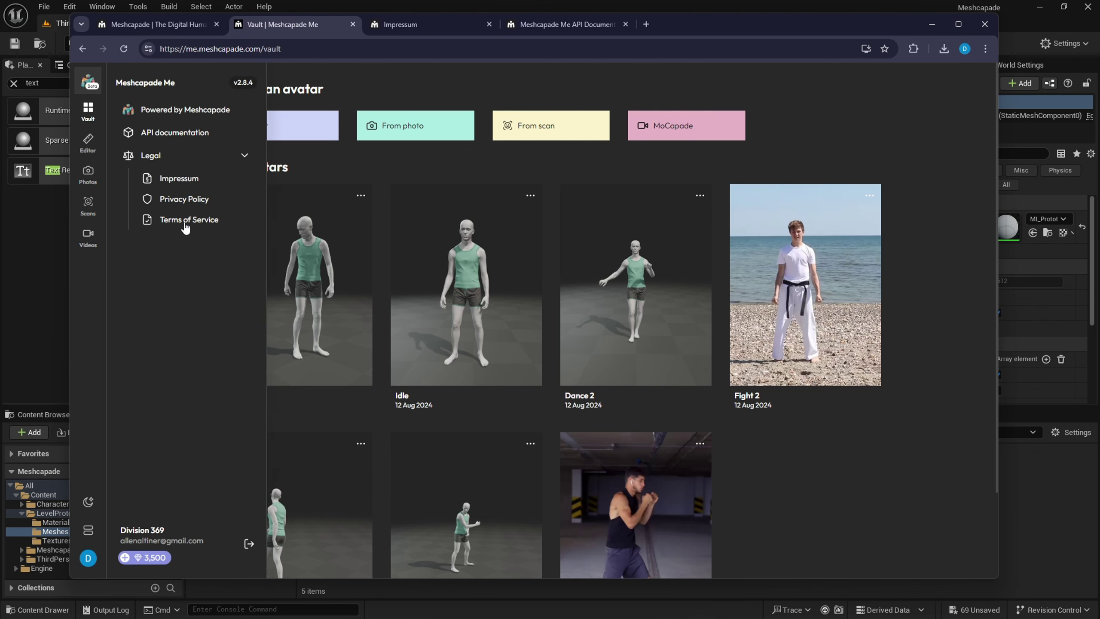
{"action": "left_click", "coordinate": [89, 84]}
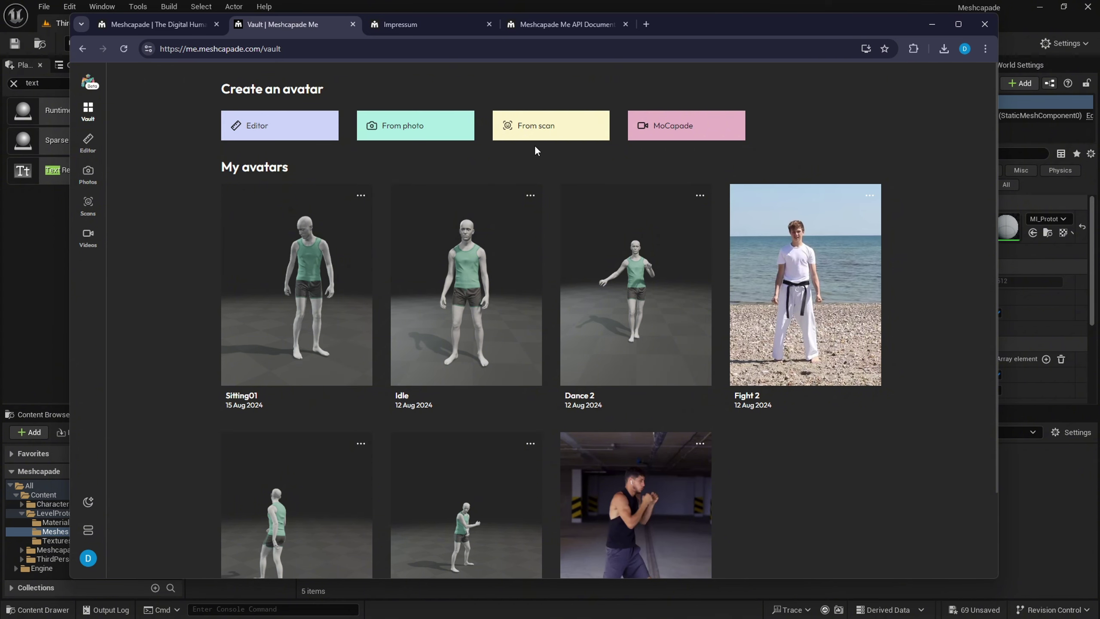
- Open the avatar editor and set the new avatar's shape to Female
{"action": "left_click", "coordinate": [279, 137]}
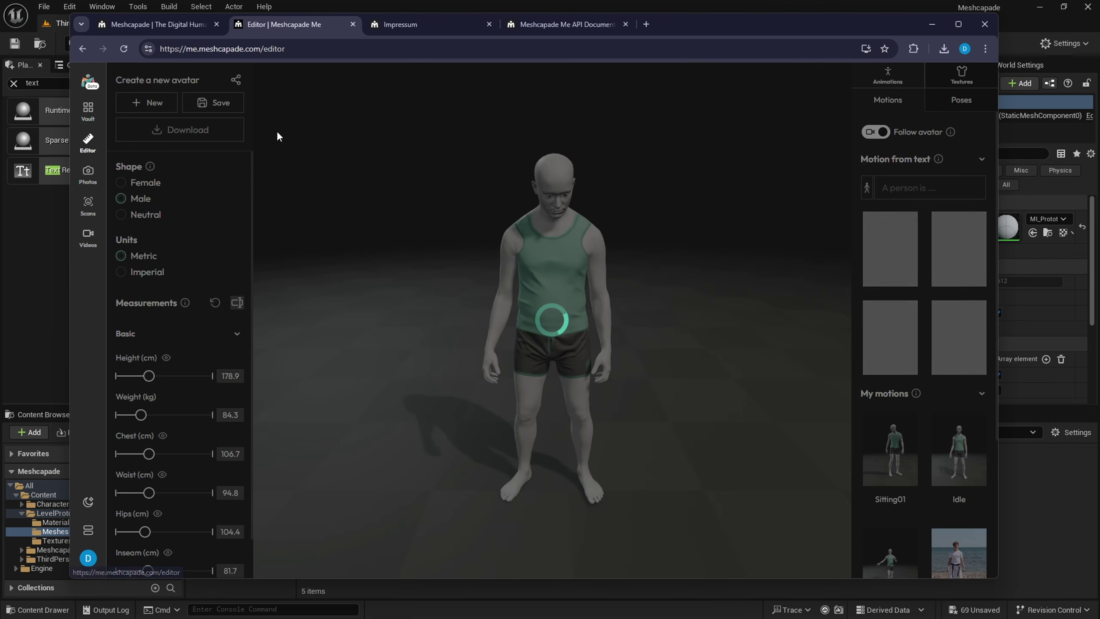
{"action": "left_click_drag", "start_coordinate": [460, 307], "coordinate": [594, 342]}
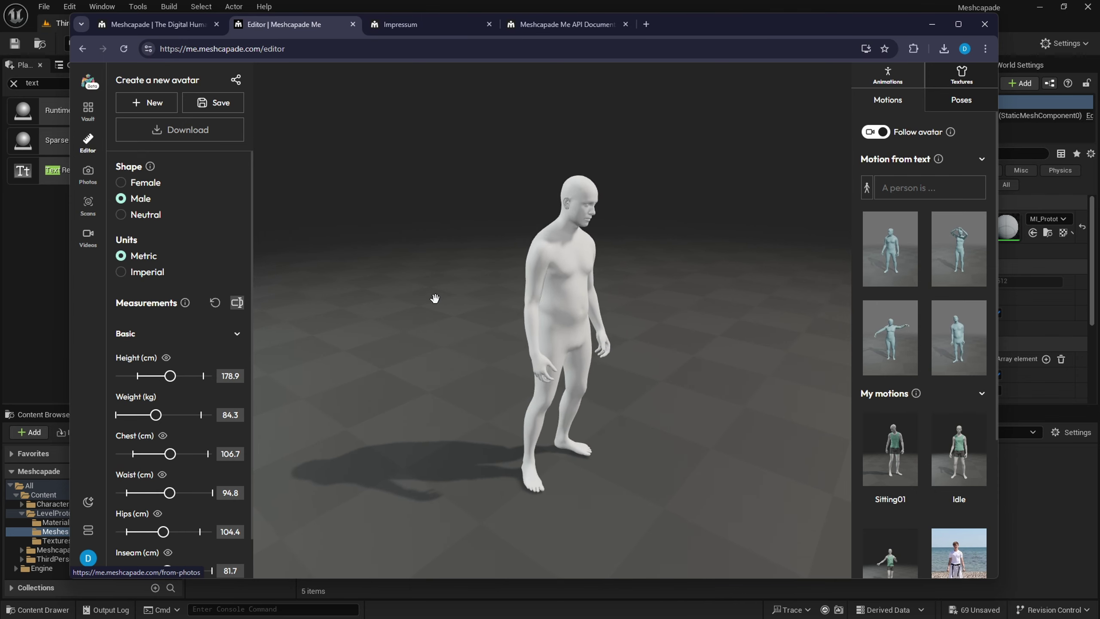
{"action": "left_click", "coordinate": [128, 187]}
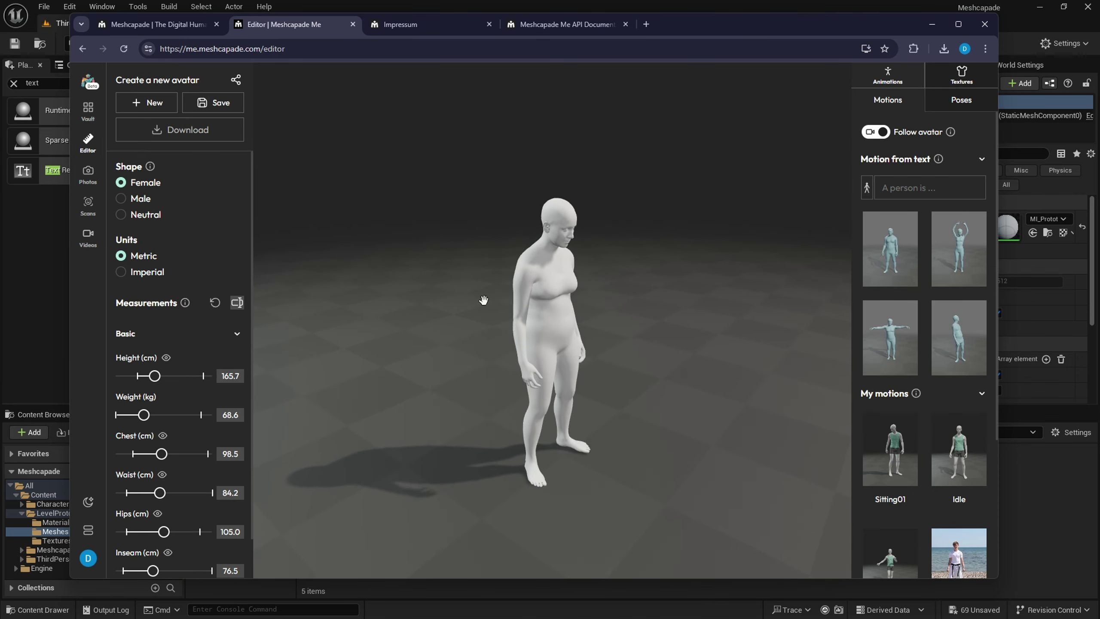
{"action": "left_click_drag", "start_coordinate": [533, 322], "coordinate": [521, 290]}
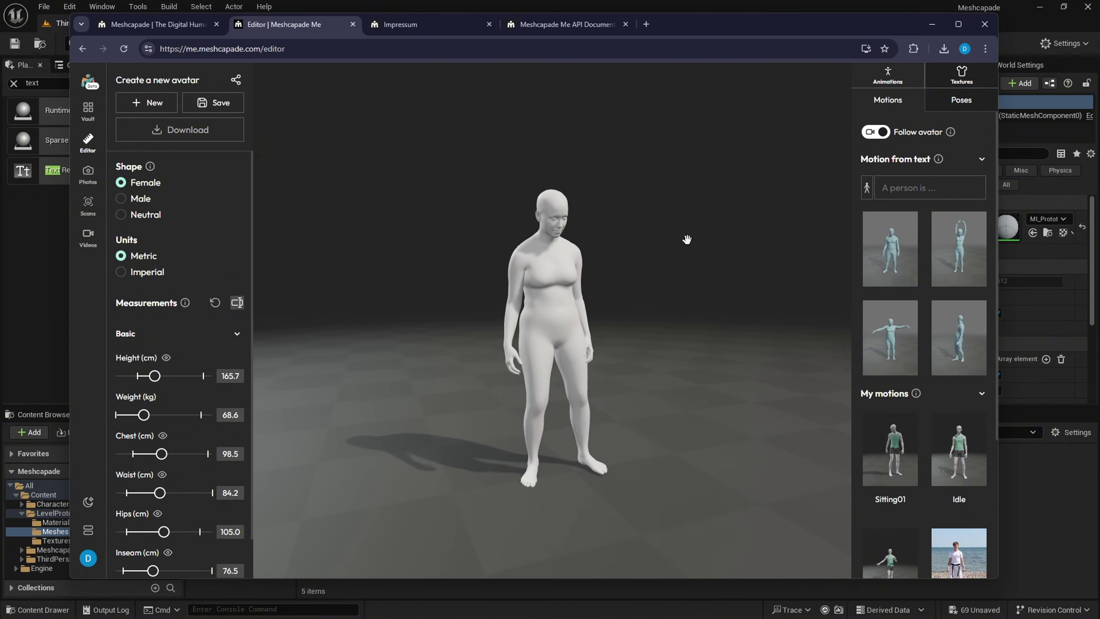
- Try the A-pose, T-pose, U-pose and W-pose in turn on the avatar, and set its shape to Male
{"action": "left_click", "coordinate": [971, 106]}
{"action": "left_click", "coordinate": [898, 213]}
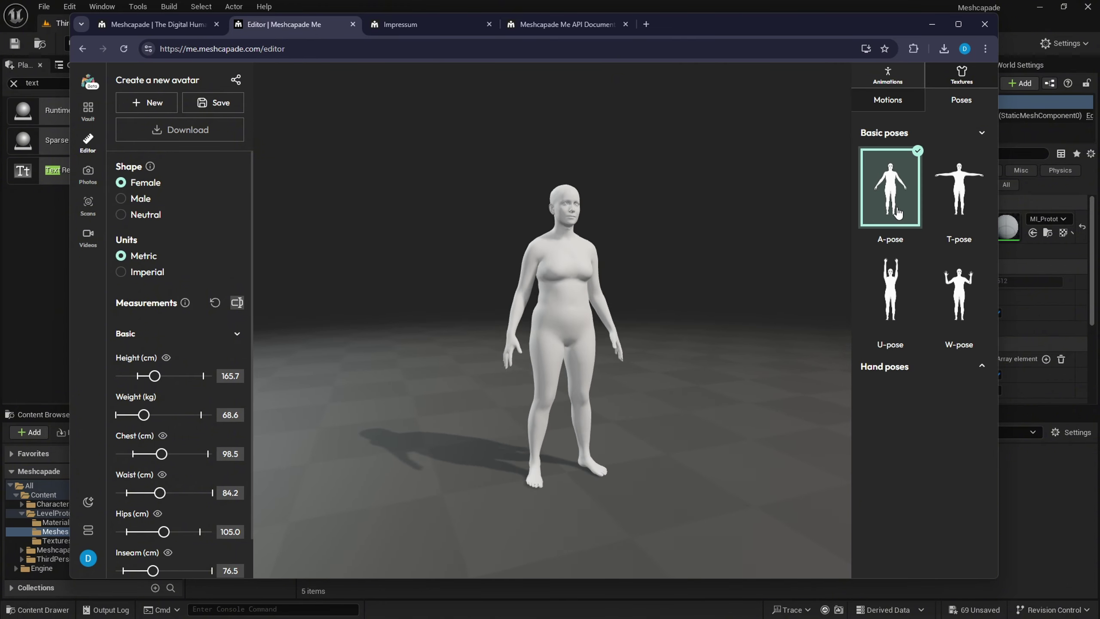
{"action": "left_click", "coordinate": [970, 206]}
{"action": "left_click", "coordinate": [907, 286]}
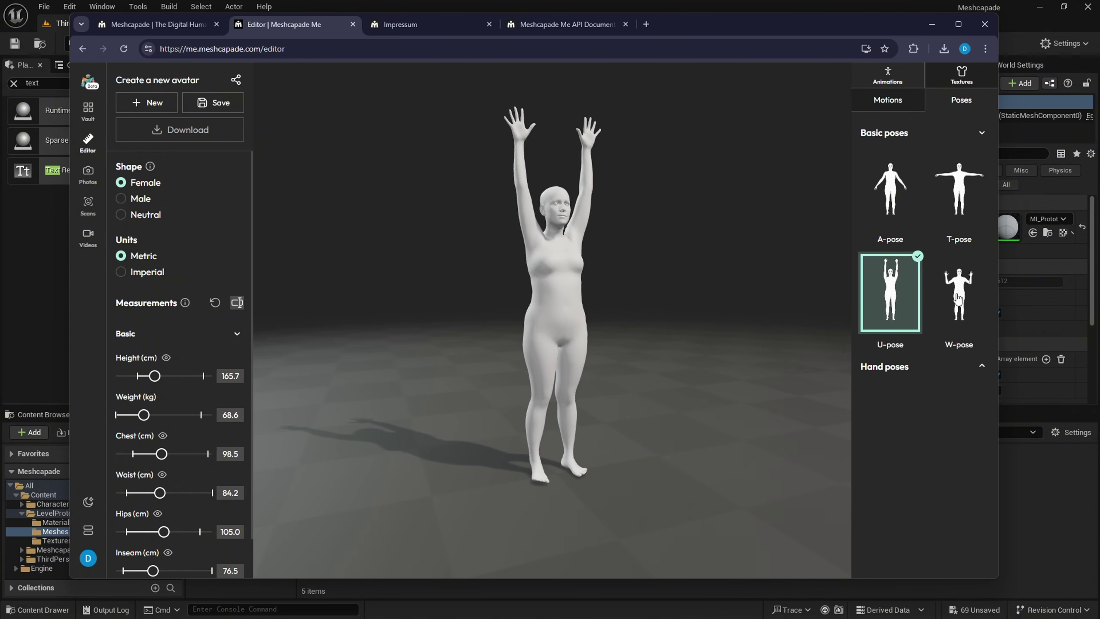
{"action": "left_click", "coordinate": [956, 296]}
{"action": "left_click_drag", "start_coordinate": [733, 319], "coordinate": [684, 326]}
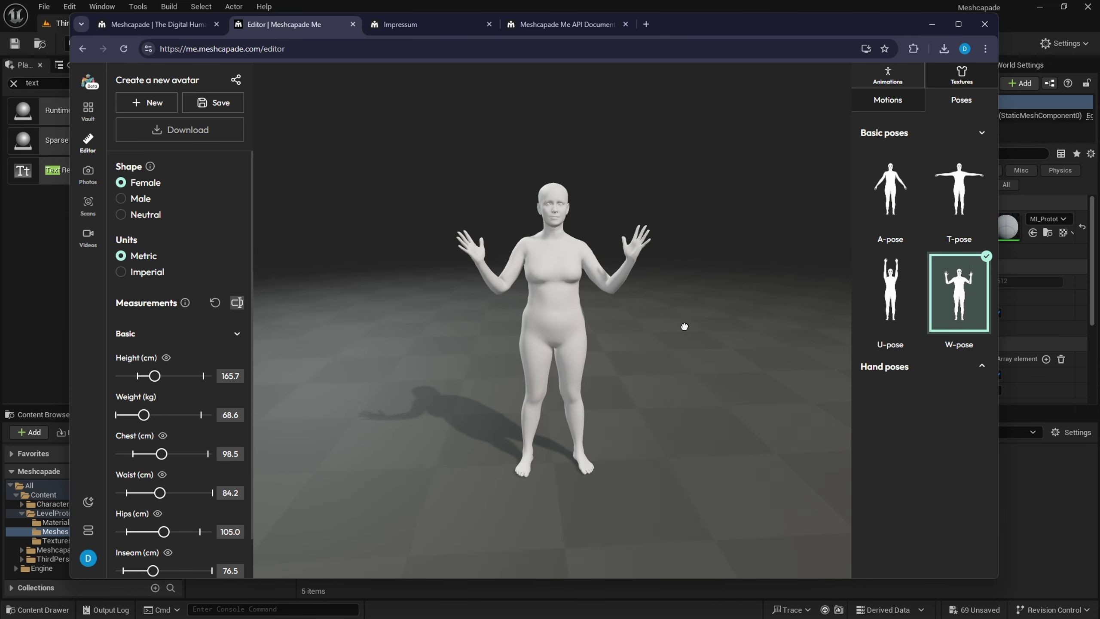
{"action": "left_click", "coordinate": [135, 202]}
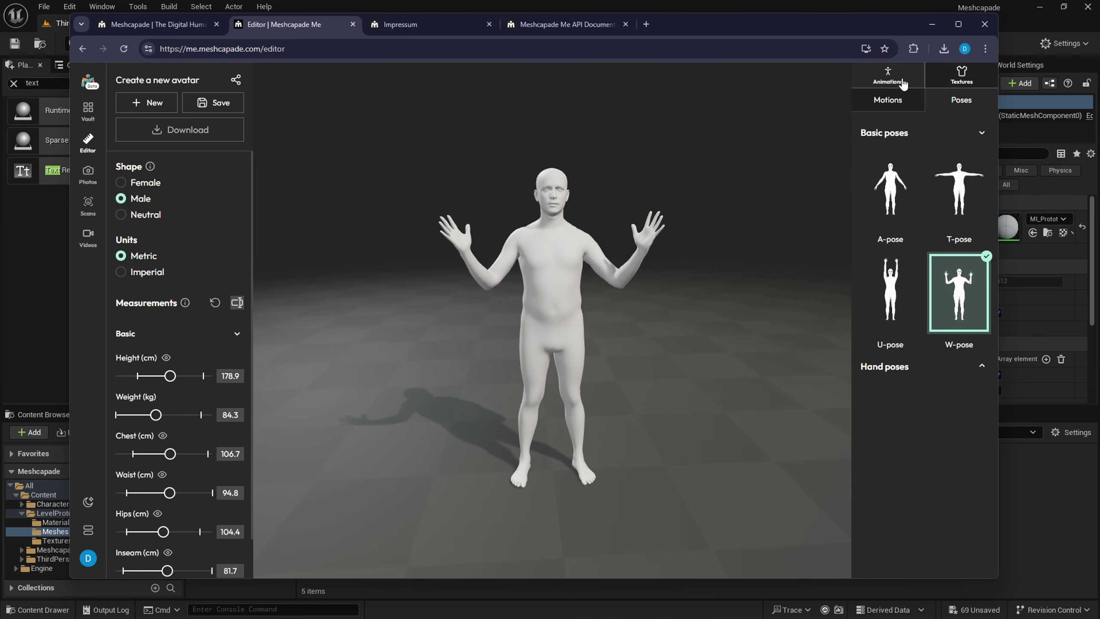
- Try the white shirt with blue shorts texture on the avatar, followed by the green tank top texture
{"action": "left_click", "coordinate": [900, 103]}
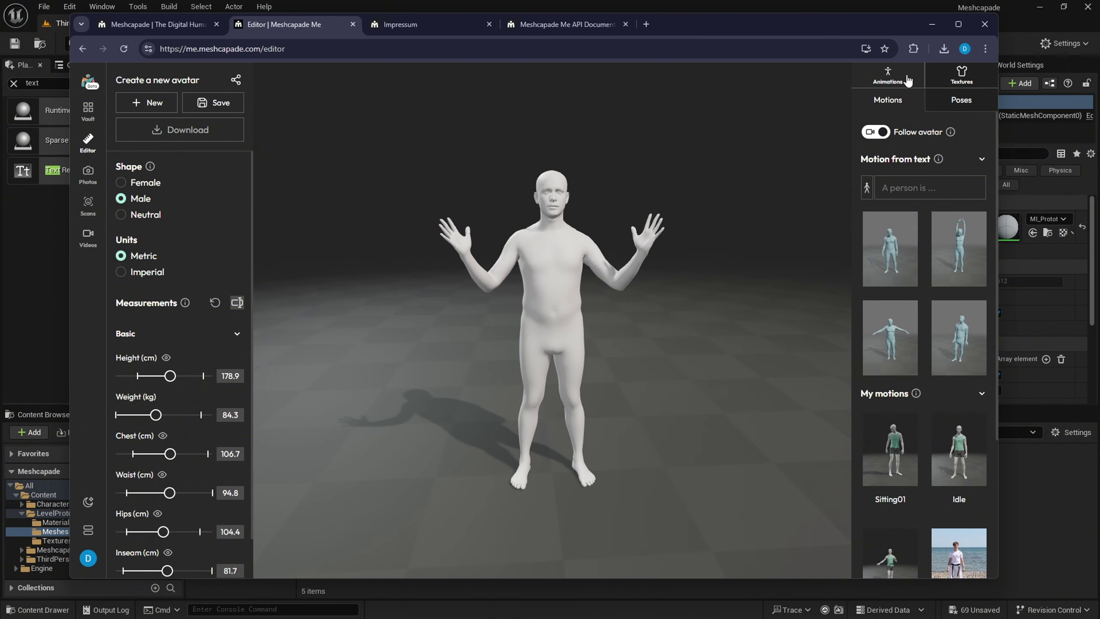
{"action": "left_click", "coordinate": [953, 80]}
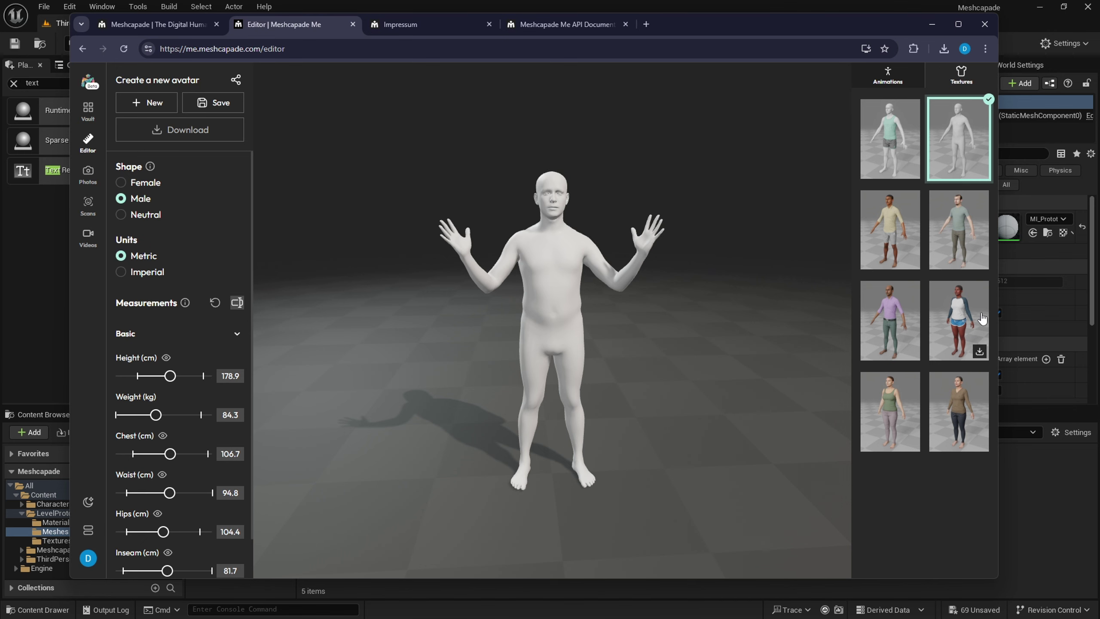
{"action": "left_click", "coordinate": [959, 318]}
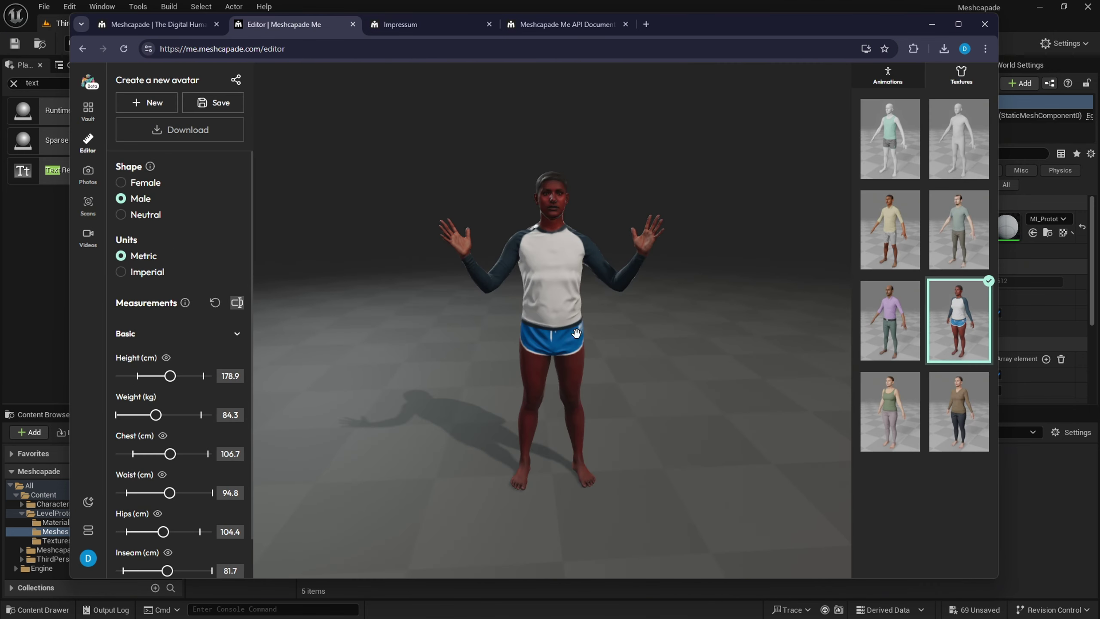
{"action": "scroll", "coordinate": [566, 271], "scroll_direction": "up", "scroll_amount": 3}
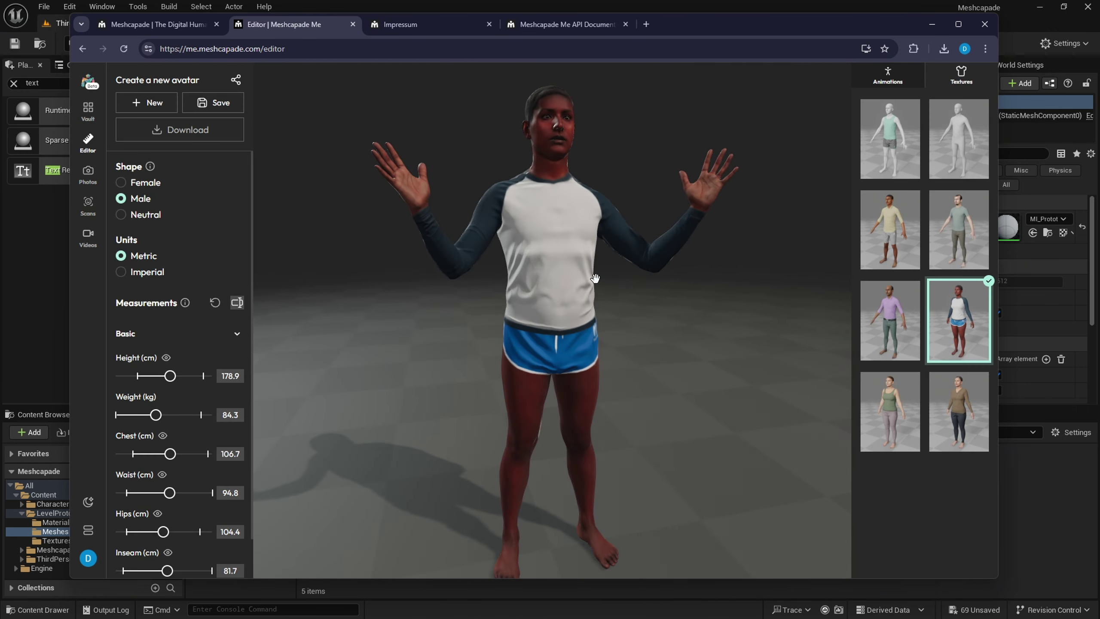
{"action": "left_click", "coordinate": [891, 416]}
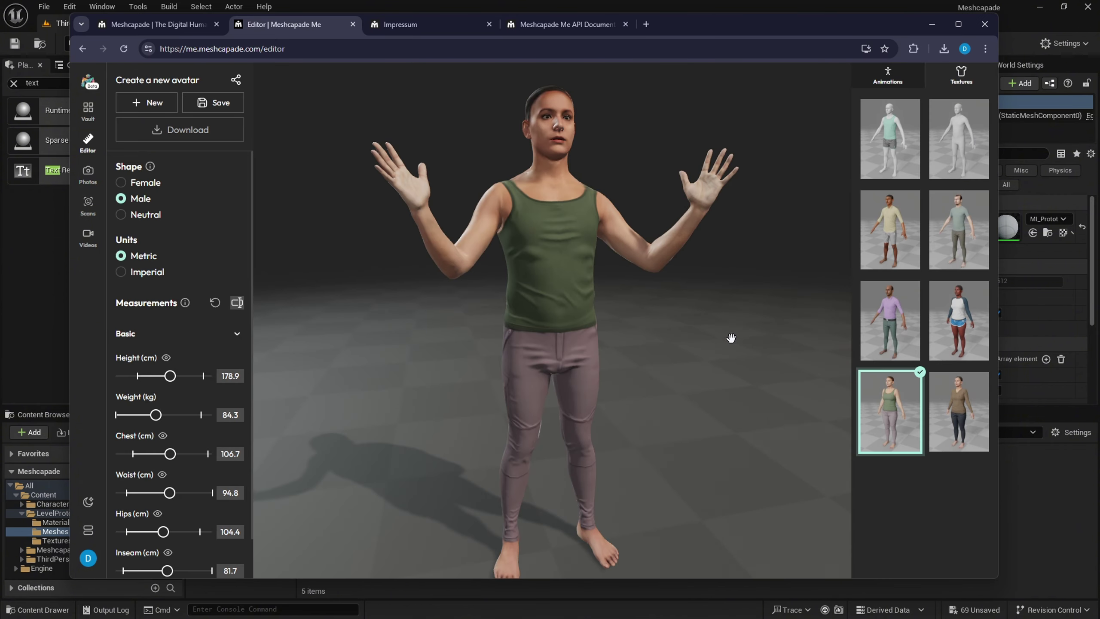
{"action": "left_click_drag", "start_coordinate": [731, 338], "coordinate": [646, 338]}
{"action": "scroll", "coordinate": [623, 348], "scroll_direction": "down", "scroll_amount": 3}
{"action": "left_click", "coordinate": [887, 83]}
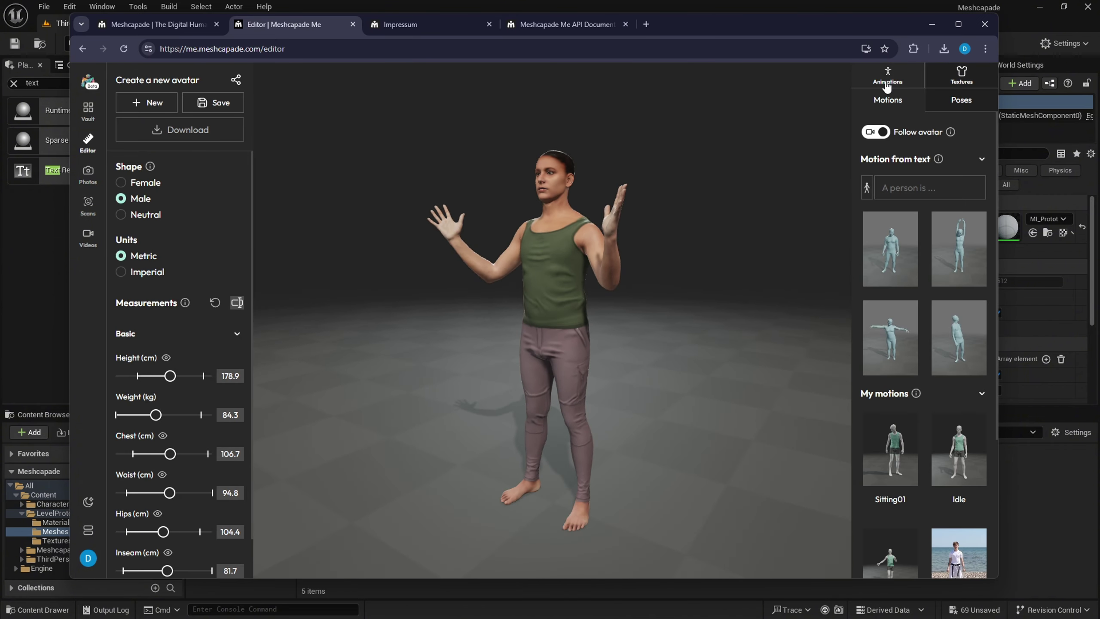
{"action": "left_click", "coordinate": [956, 103]}
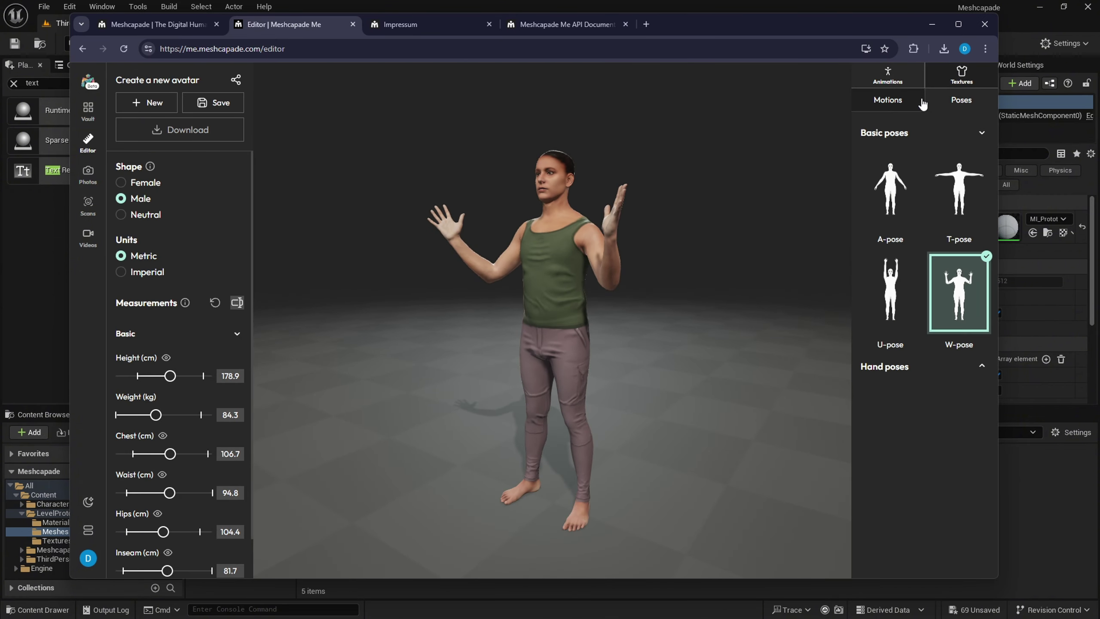
{"action": "left_click", "coordinate": [892, 107]}
{"action": "left_click_drag", "start_coordinate": [628, 315], "coordinate": [714, 327]}
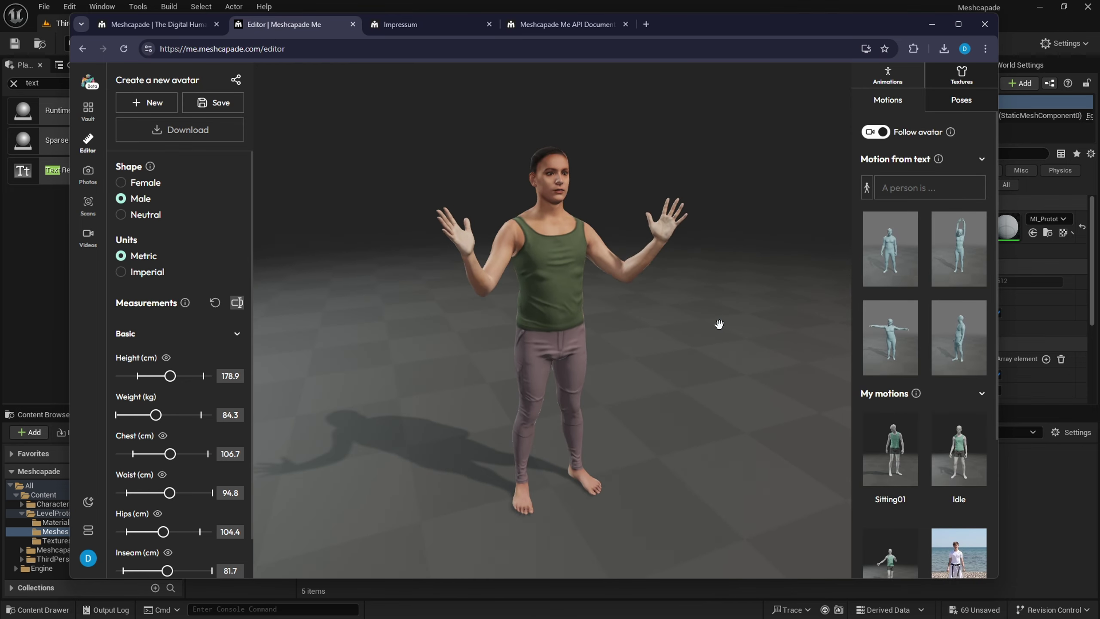
{"action": "left_click", "coordinate": [957, 108]}
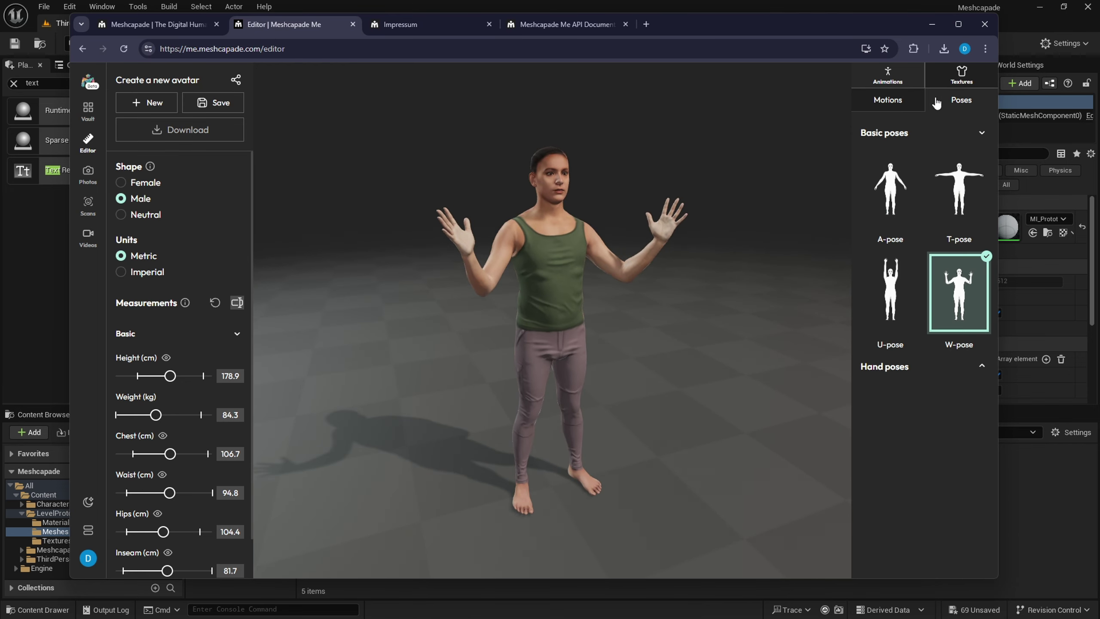
- Apply the plain untextured grey look to the avatar
{"action": "left_click", "coordinate": [960, 76]}
{"action": "left_click", "coordinate": [950, 153]}
{"action": "left_click_drag", "start_coordinate": [679, 281], "coordinate": [615, 285]}
- Apply the first suggested motion under Motion from text to the avatar
{"action": "left_click", "coordinate": [868, 78]}
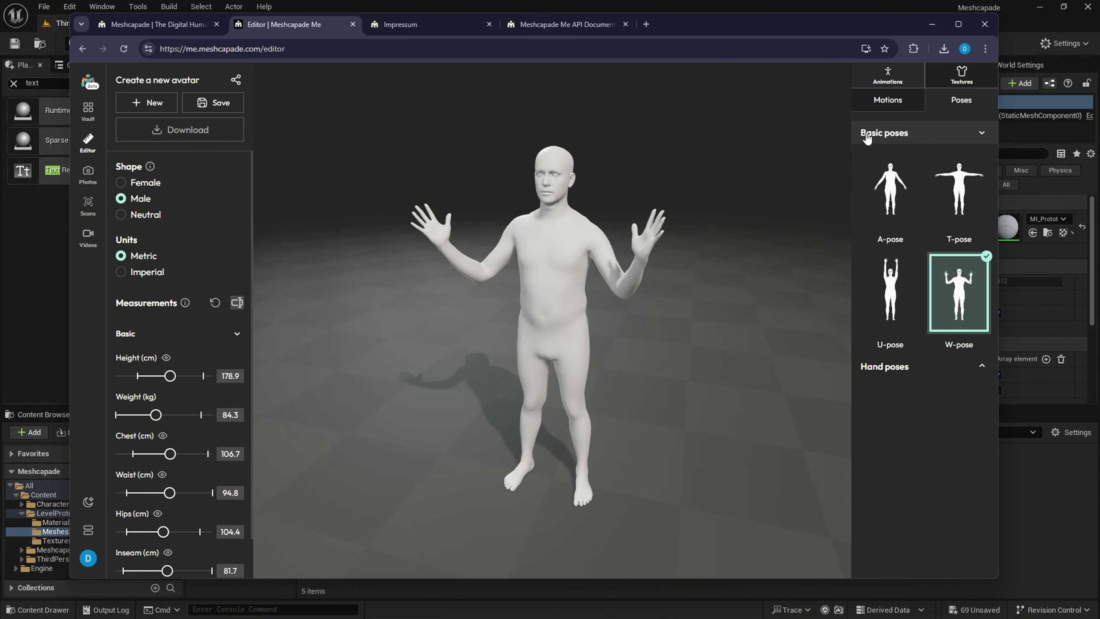
{"action": "left_click", "coordinate": [886, 104]}
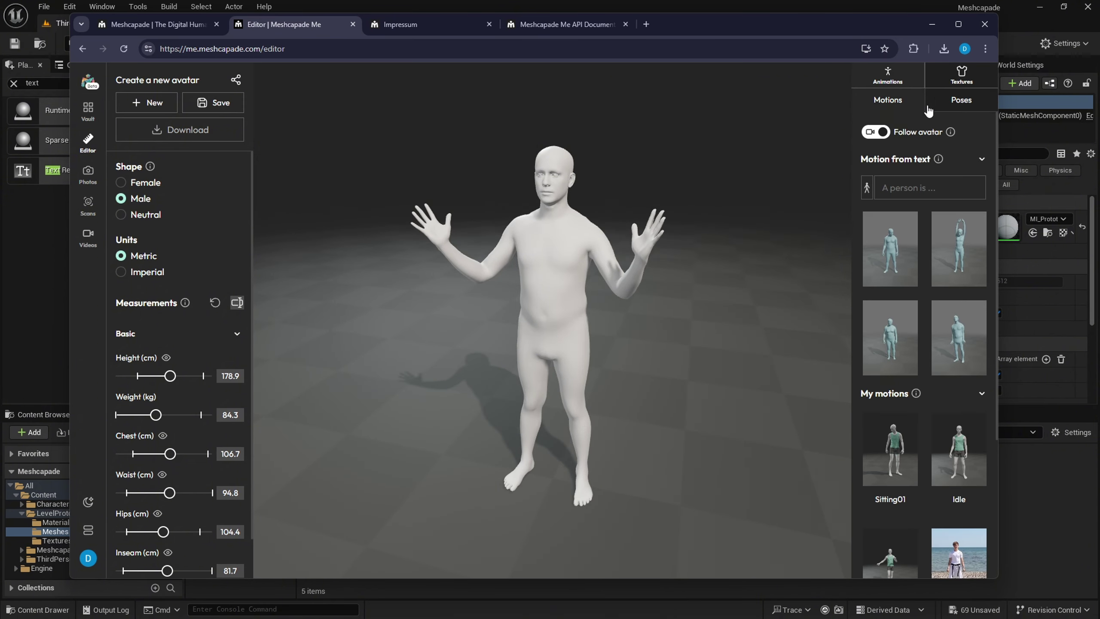
{"action": "left_click", "coordinate": [890, 263]}
{"action": "left_click_drag", "start_coordinate": [611, 312], "coordinate": [602, 286]}
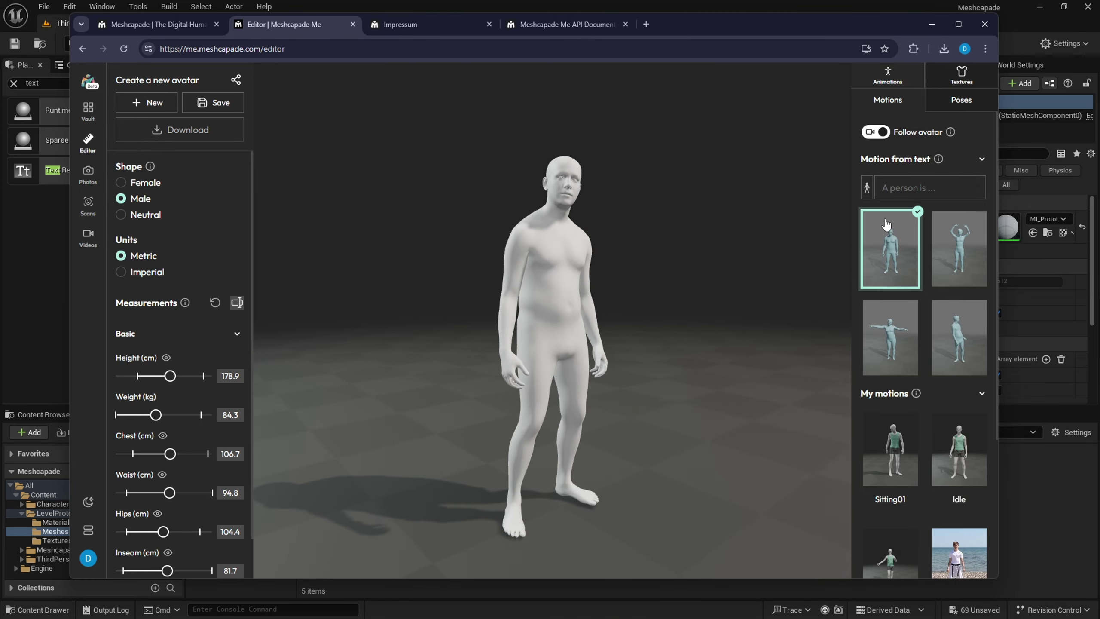
- Open the help page on how the Motion from text search works and look through its support topics
{"action": "mouse_move", "coordinate": [938, 163]}
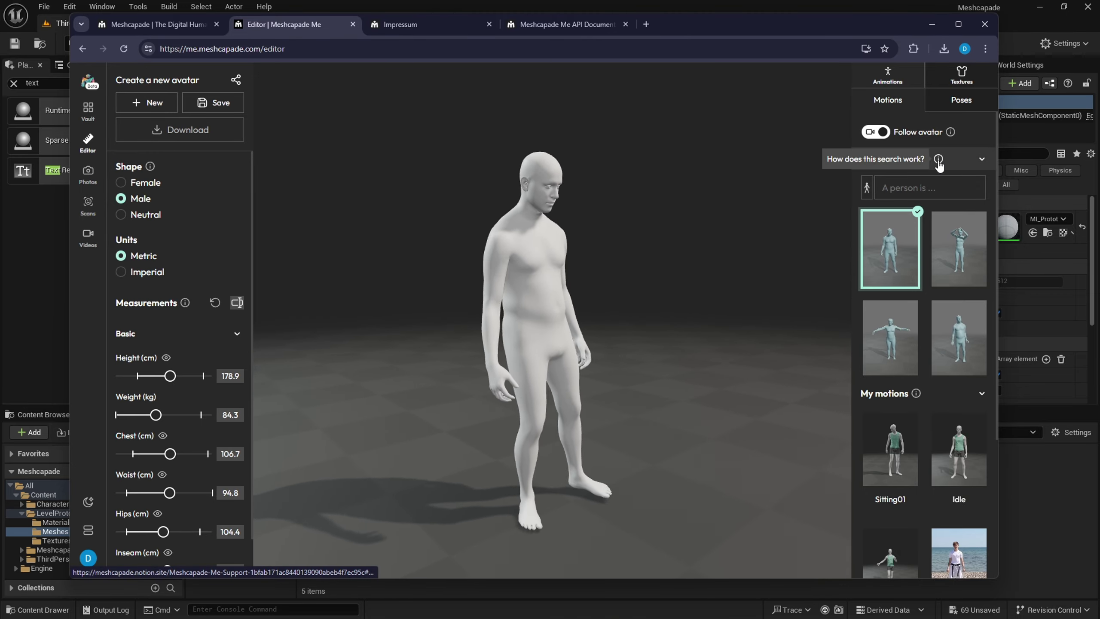
{"action": "left_click", "coordinate": [938, 160]}
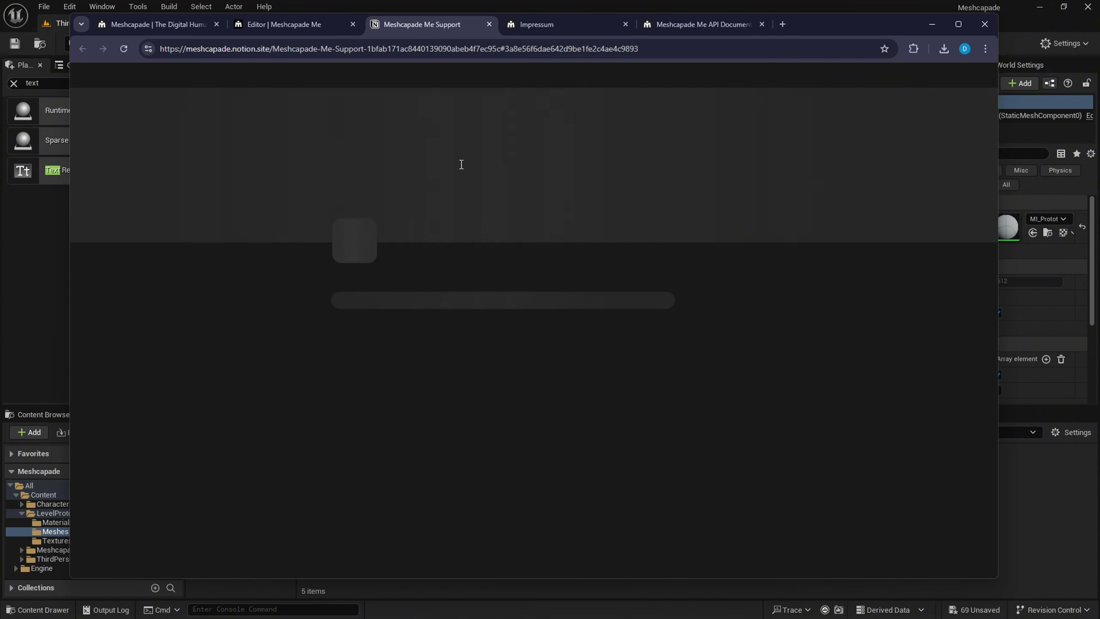
{"action": "scroll", "coordinate": [458, 254], "scroll_direction": "down", "scroll_amount": 10}
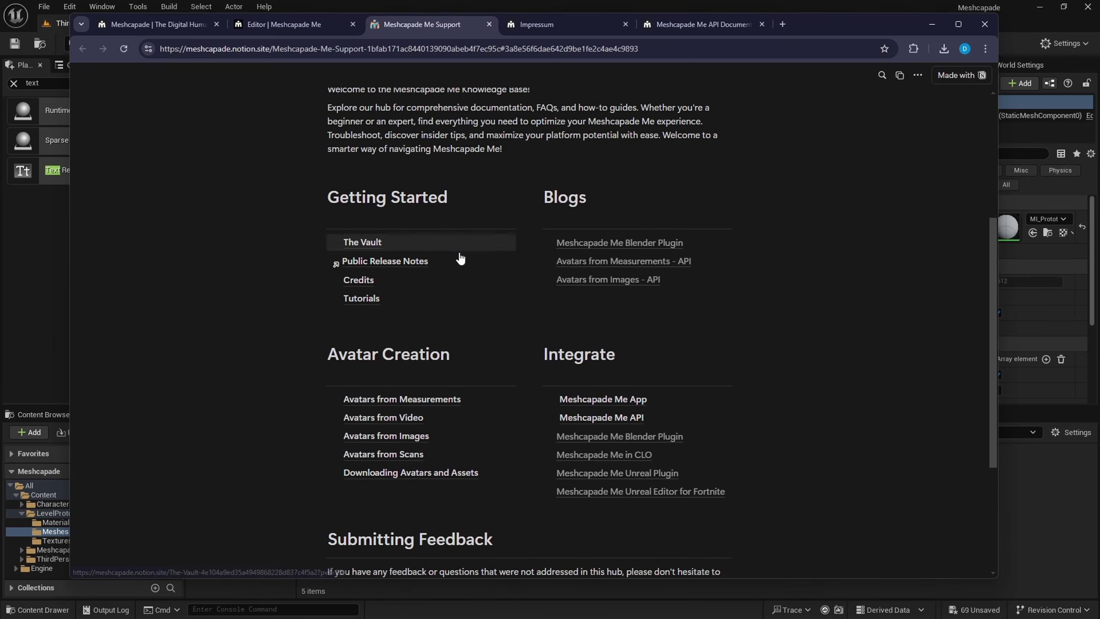
- Look over the Getting Started, Blogs, Avatar Creation and Integrate sections of the Meshcapade Me Support page
{"action": "scroll", "coordinate": [458, 254], "scroll_direction": "up", "scroll_amount": 4}
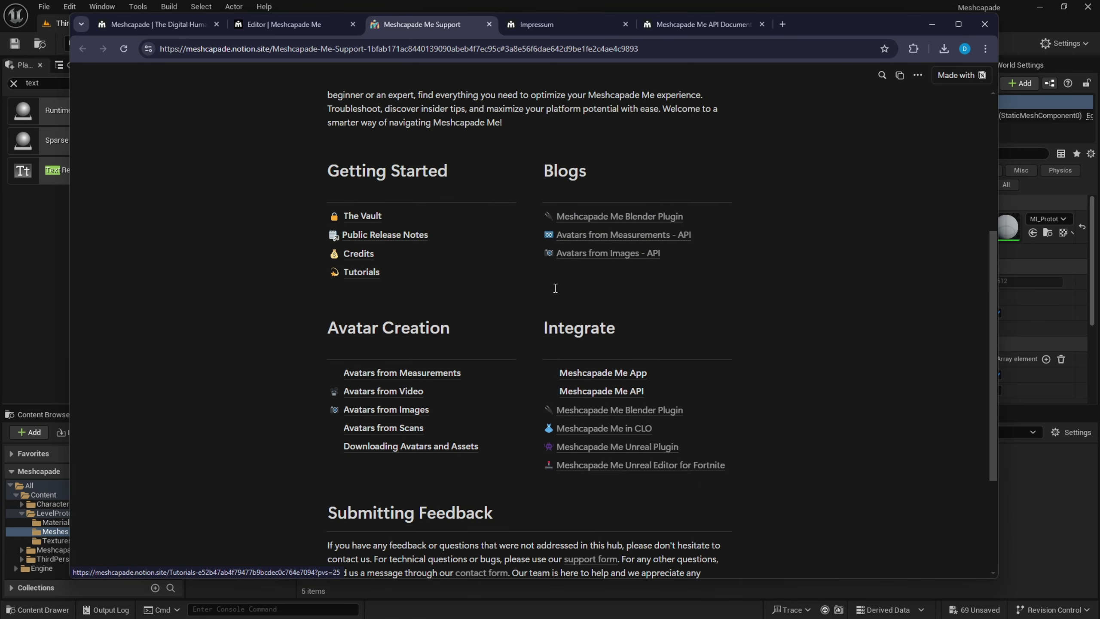
{"action": "scroll", "coordinate": [395, 345], "scroll_direction": "up", "scroll_amount": 4}
{"action": "scroll", "coordinate": [365, 291], "scroll_direction": "down", "scroll_amount": 3}
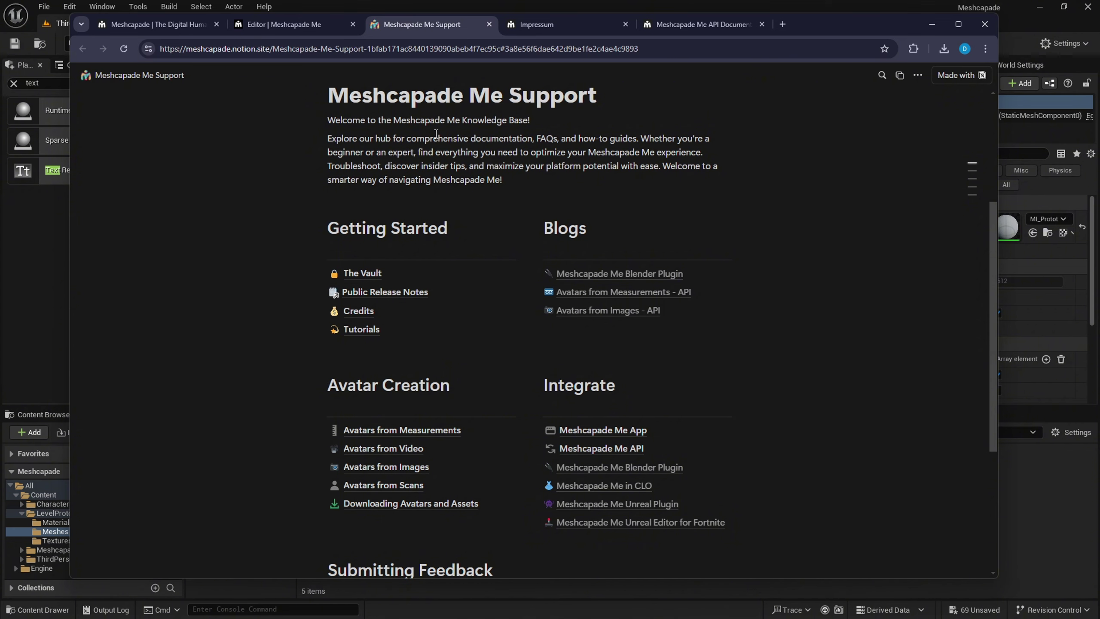
{"action": "scroll", "coordinate": [430, 403], "scroll_direction": "up", "scroll_amount": 1}
{"action": "scroll", "coordinate": [518, 378], "scroll_direction": "up", "scroll_amount": 3}
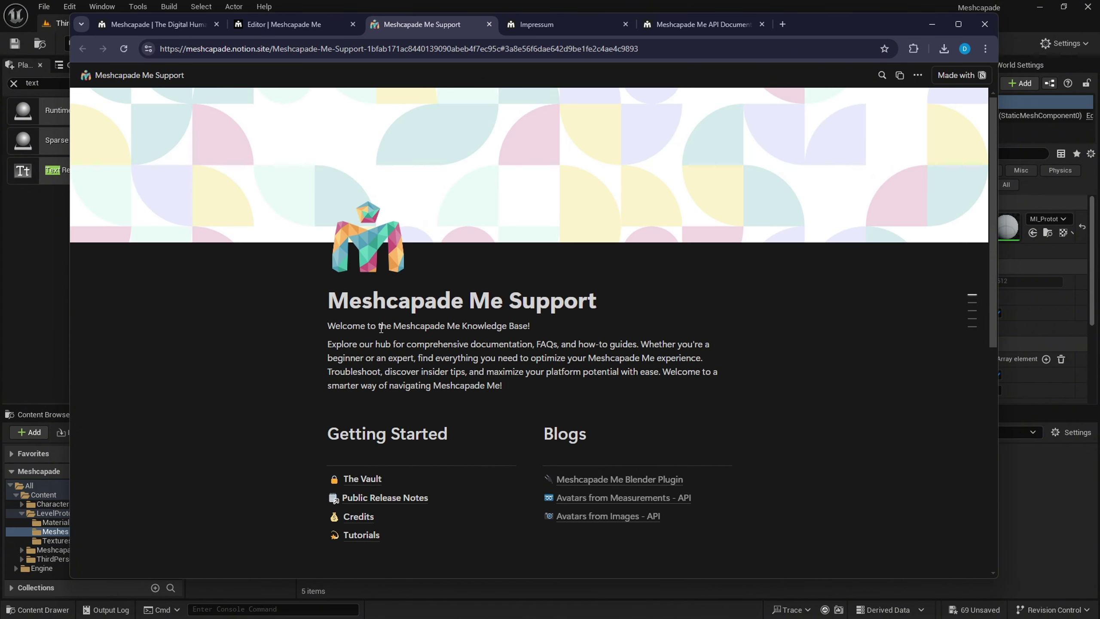
{"action": "scroll", "coordinate": [427, 349], "scroll_direction": "down", "scroll_amount": 4}
- Return to the avatar editor and try the Idle motion on the avatar, followed by the Sitting01 motion
{"action": "left_click", "coordinate": [281, 27]}
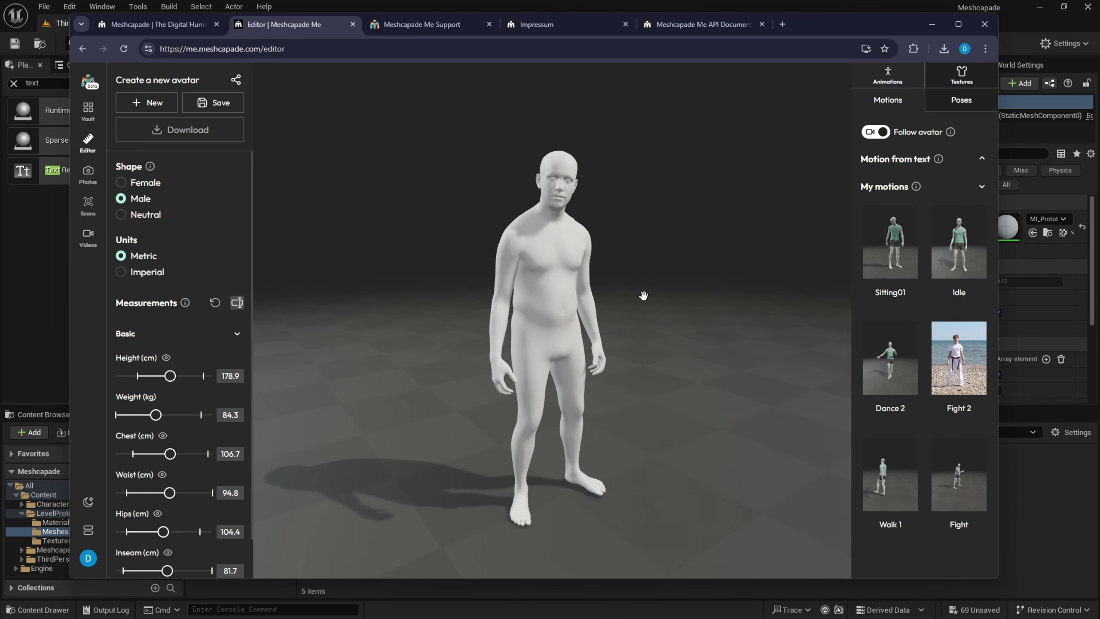
{"action": "left_click", "coordinate": [965, 254]}
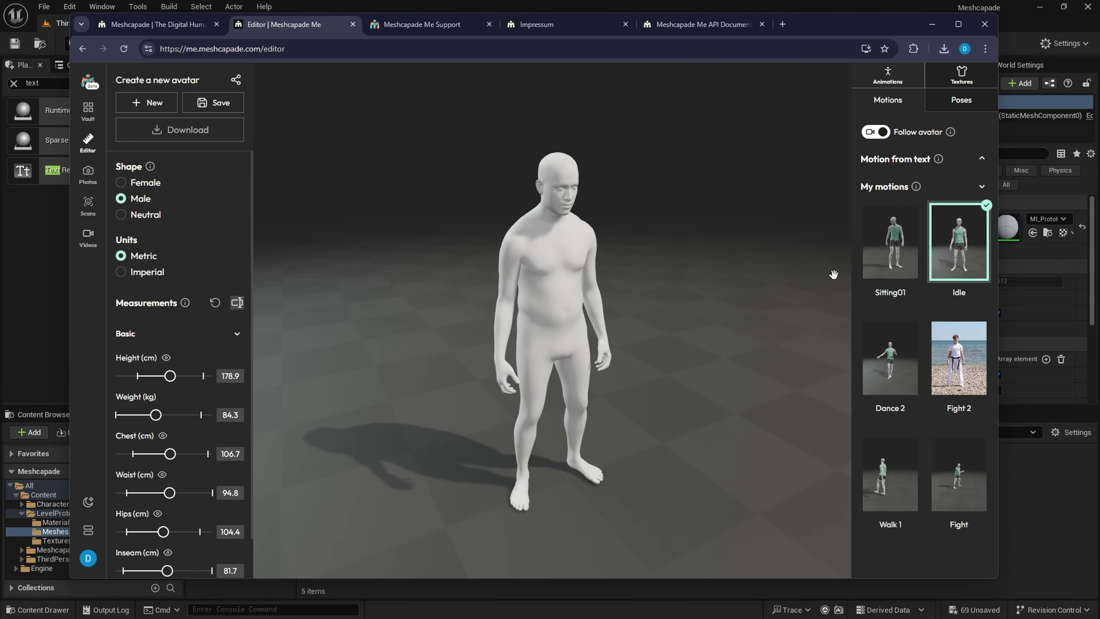
{"action": "left_click_drag", "start_coordinate": [649, 297], "coordinate": [676, 278]}
{"action": "left_click_drag", "start_coordinate": [577, 283], "coordinate": [682, 278]}
{"action": "left_click", "coordinate": [884, 266]}
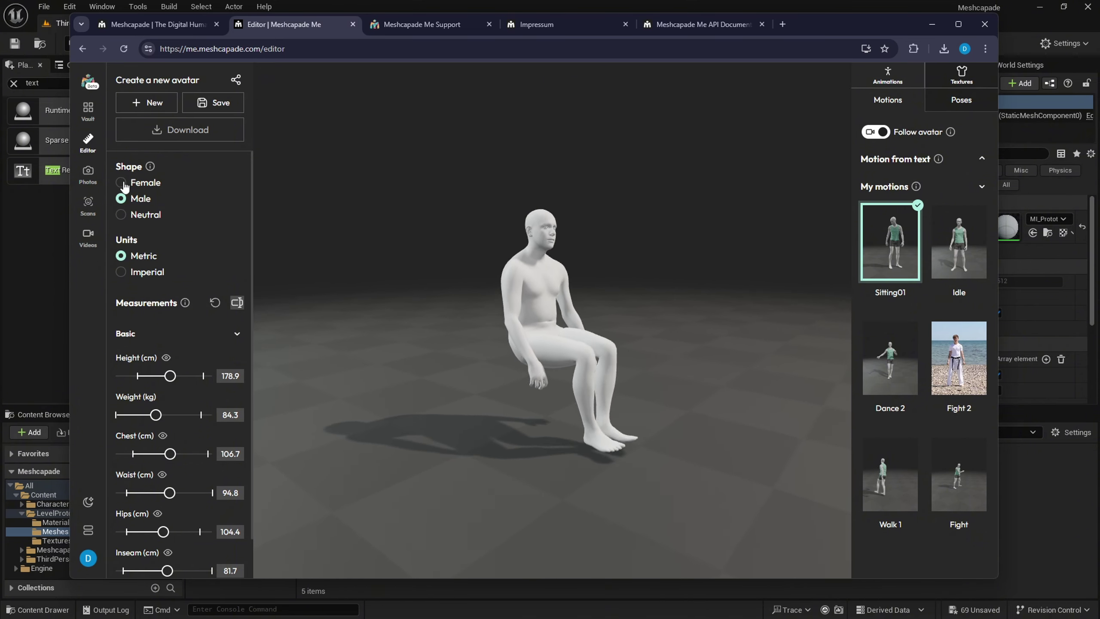
- Preview the Female and Neutral body shapes on the avatar and return it to the Male shape
{"action": "left_click", "coordinate": [139, 183]}
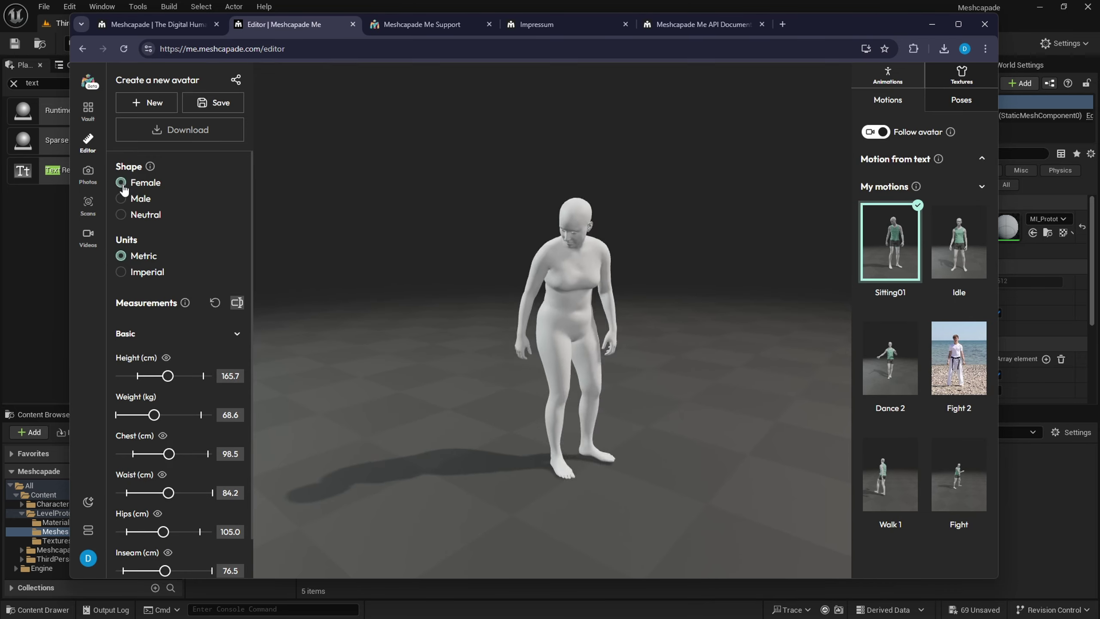
{"action": "left_click", "coordinate": [130, 199]}
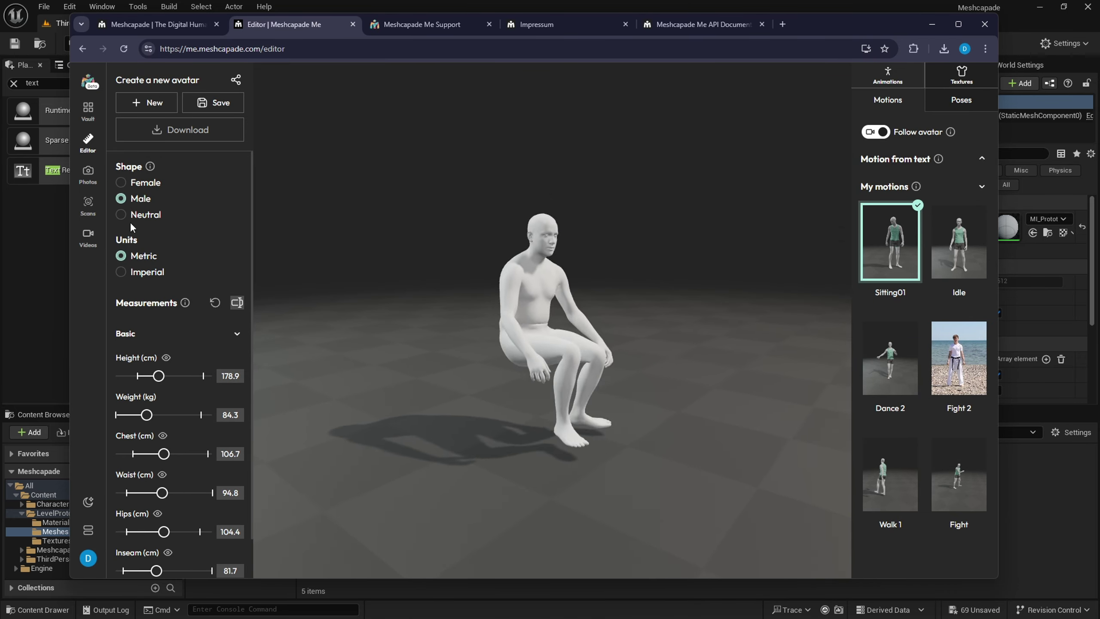
{"action": "left_click", "coordinate": [125, 217]}
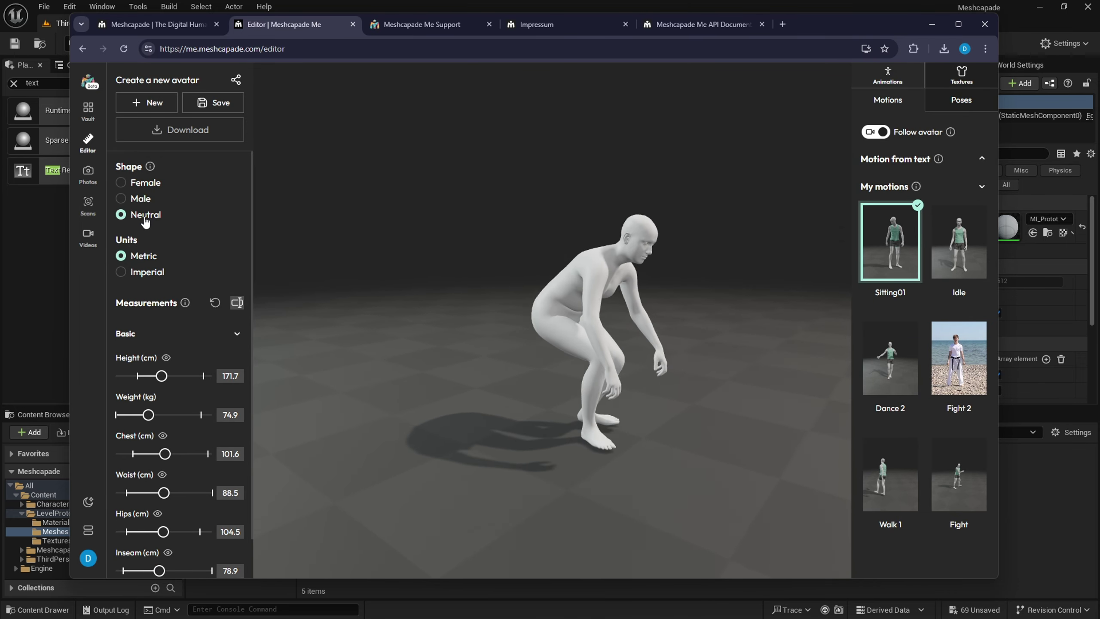
{"action": "left_click", "coordinate": [127, 197]}
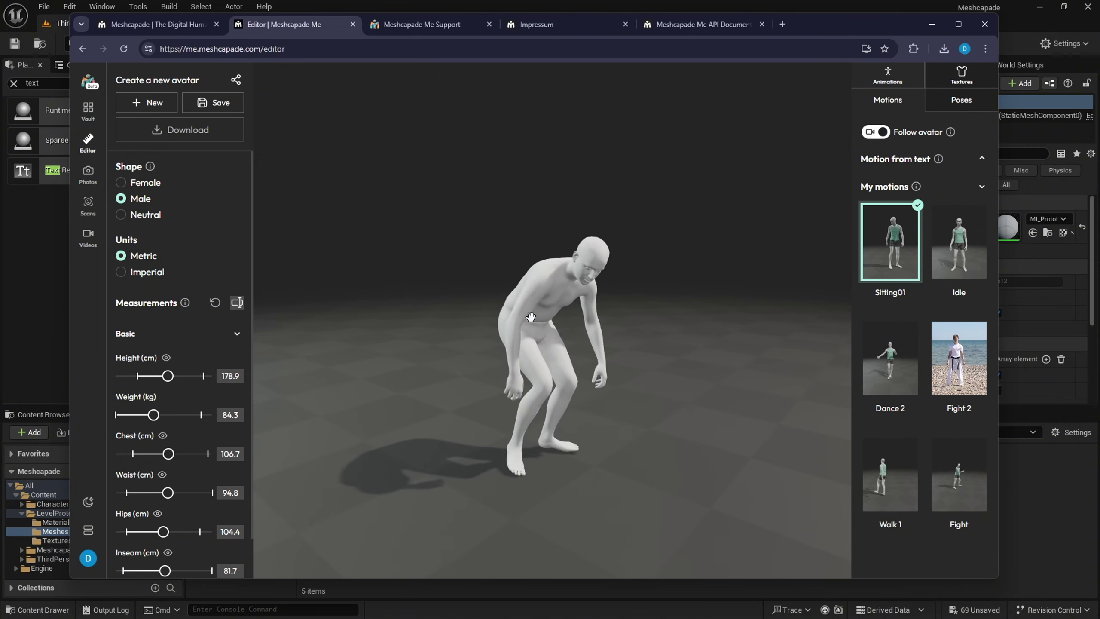
{"action": "left_click_drag", "start_coordinate": [525, 342], "coordinate": [722, 336]}
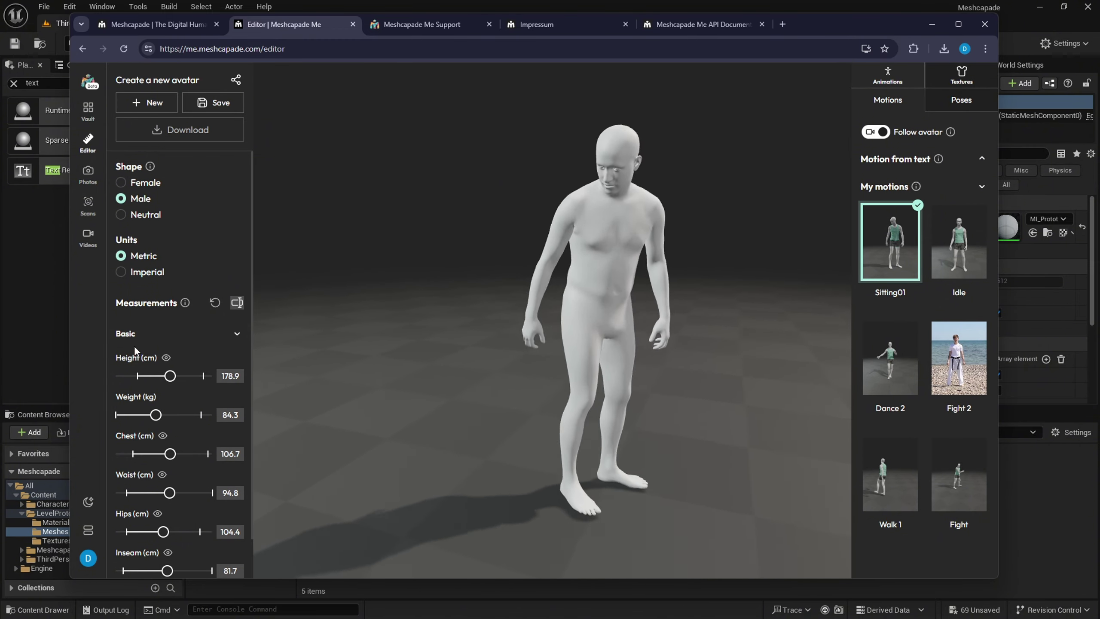
- Examine how the avatar's measurements are organised into the Basic and Experimental groups
{"action": "left_click", "coordinate": [242, 337]}
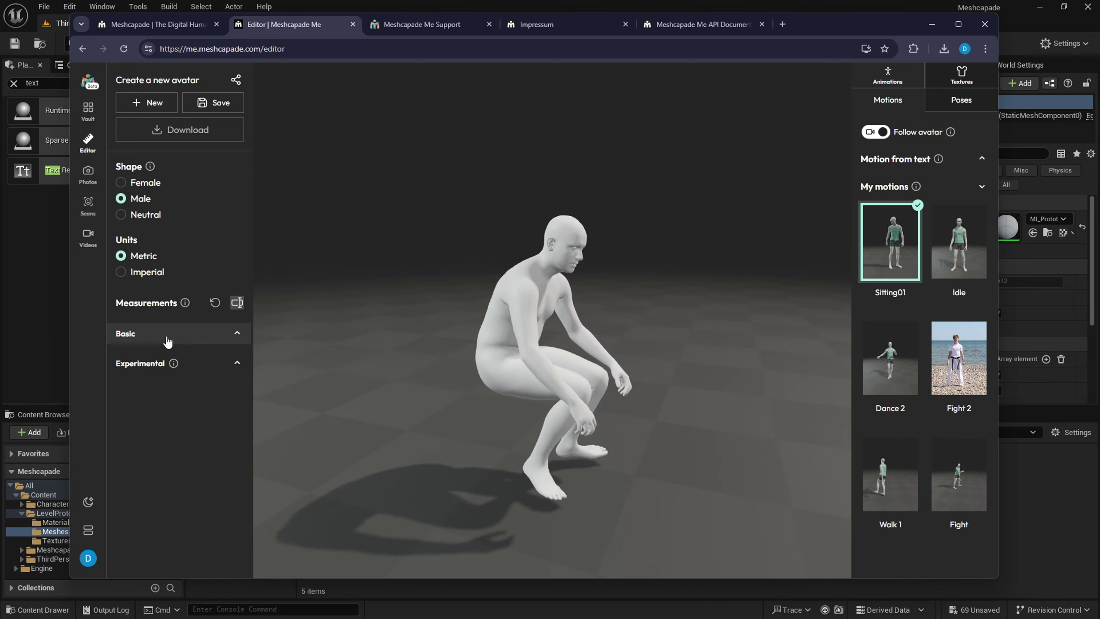
{"action": "left_click", "coordinate": [237, 365]}
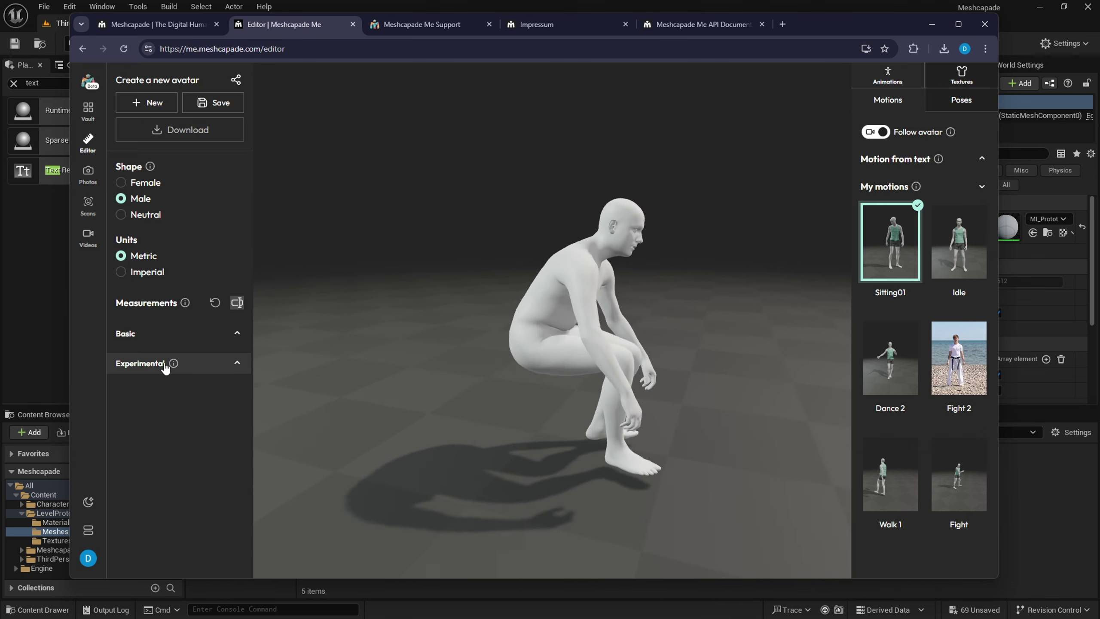
{"action": "mouse_move", "coordinate": [176, 366]}
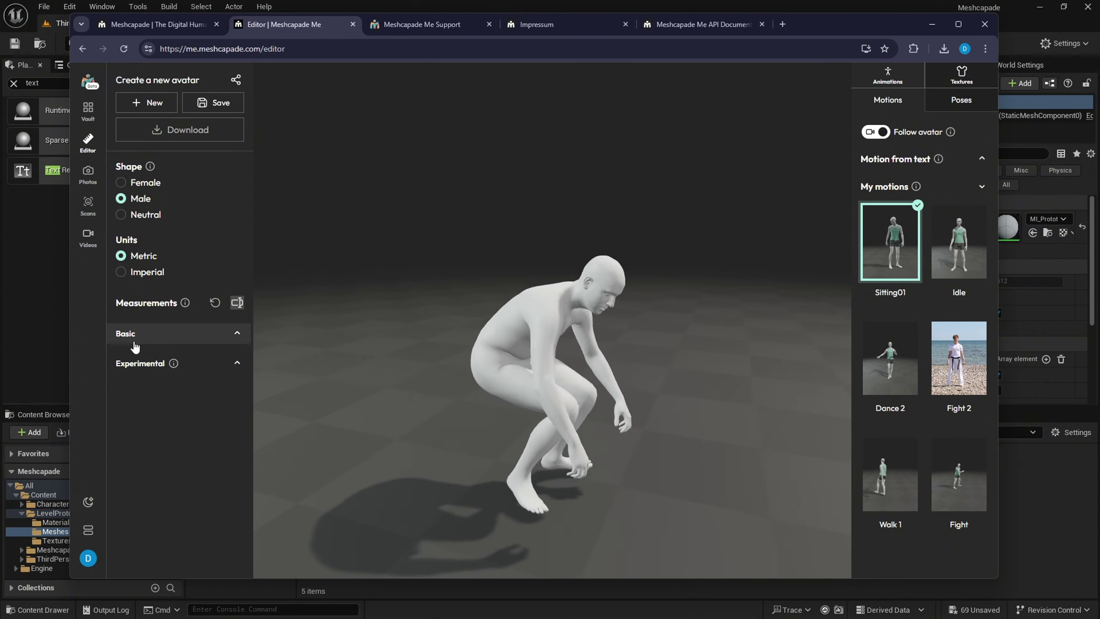
{"action": "left_click", "coordinate": [224, 337]}
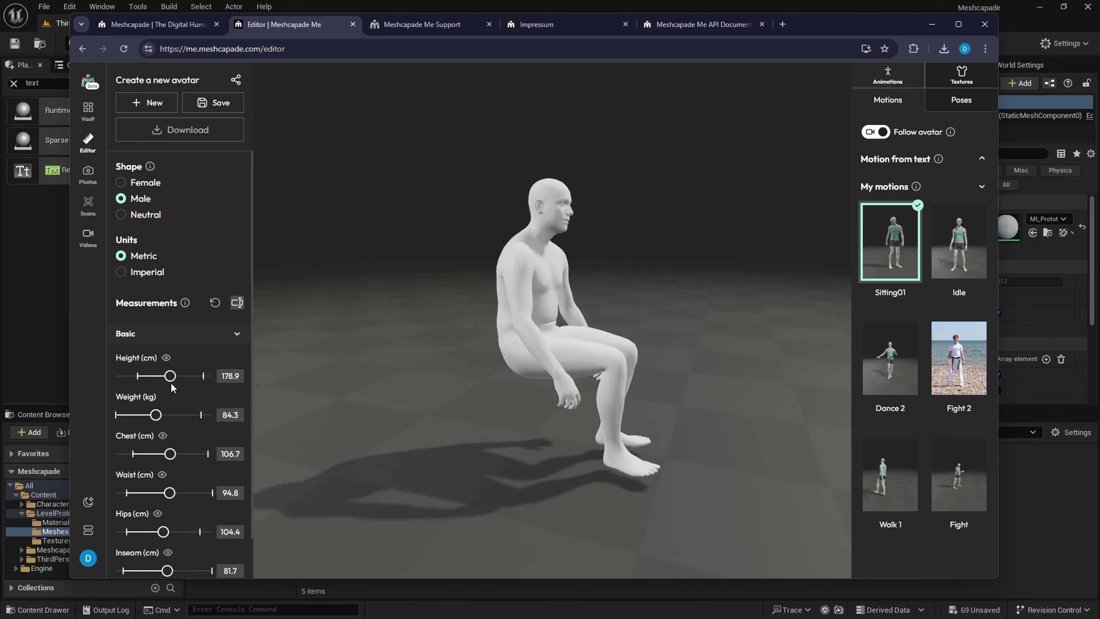
- Set the avatar's height to 162 cm and its weight to 62 kg in the Basic measurements
{"action": "scroll", "coordinate": [170, 382], "scroll_direction": "down", "scroll_amount": 1}
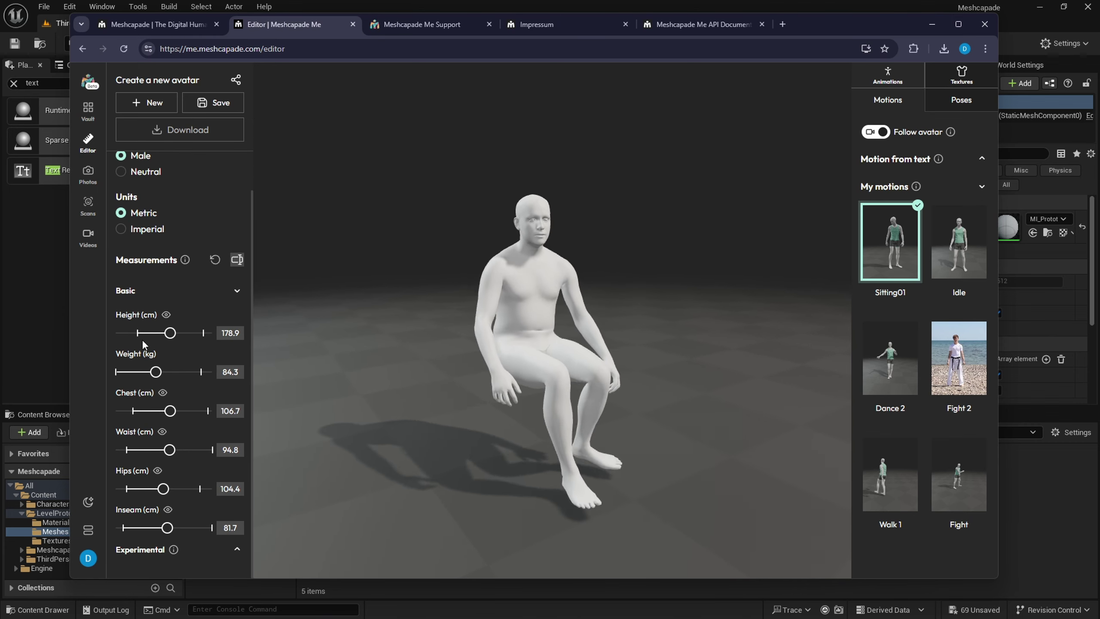
{"action": "left_click_drag", "start_coordinate": [173, 332], "coordinate": [148, 340]}
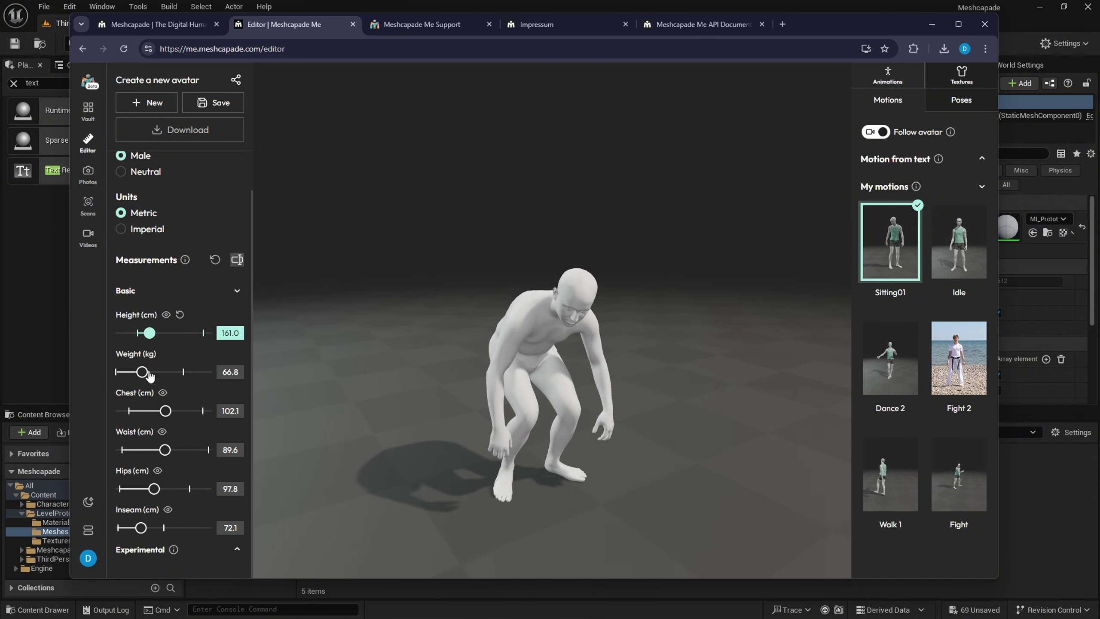
{"action": "left_click_drag", "start_coordinate": [180, 372], "coordinate": [134, 385]}
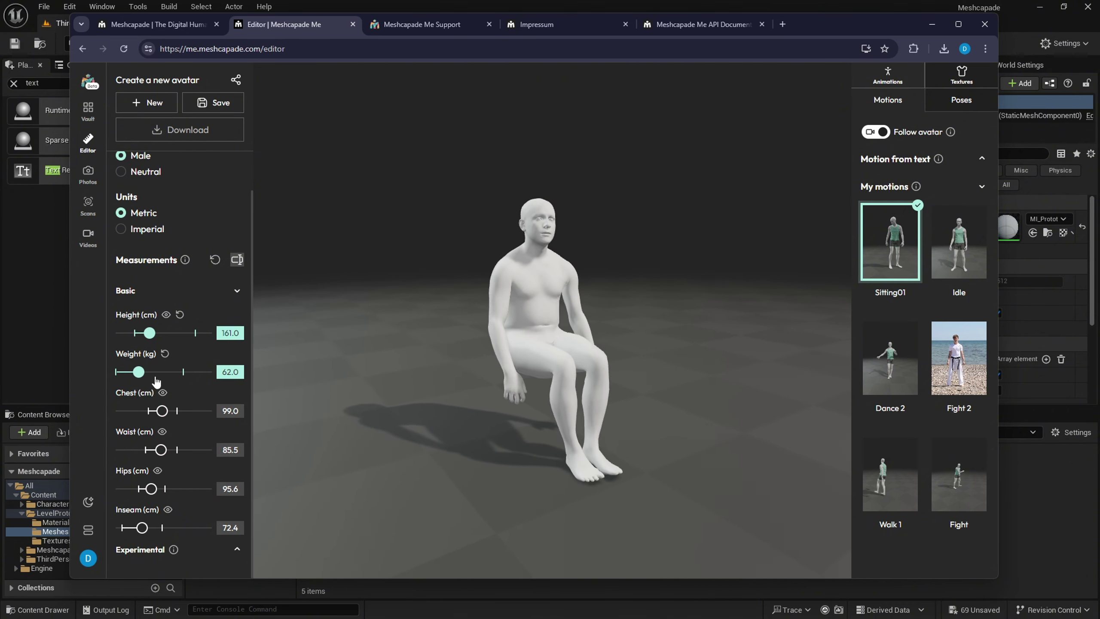
{"action": "mouse_move", "coordinate": [152, 332]}
{"action": "left_mouse_down"}
{"action": "mouse_move", "coordinate": [161, 333]}
{"action": "mouse_move", "coordinate": [146, 342]}
{"action": "left_mouse_up"}
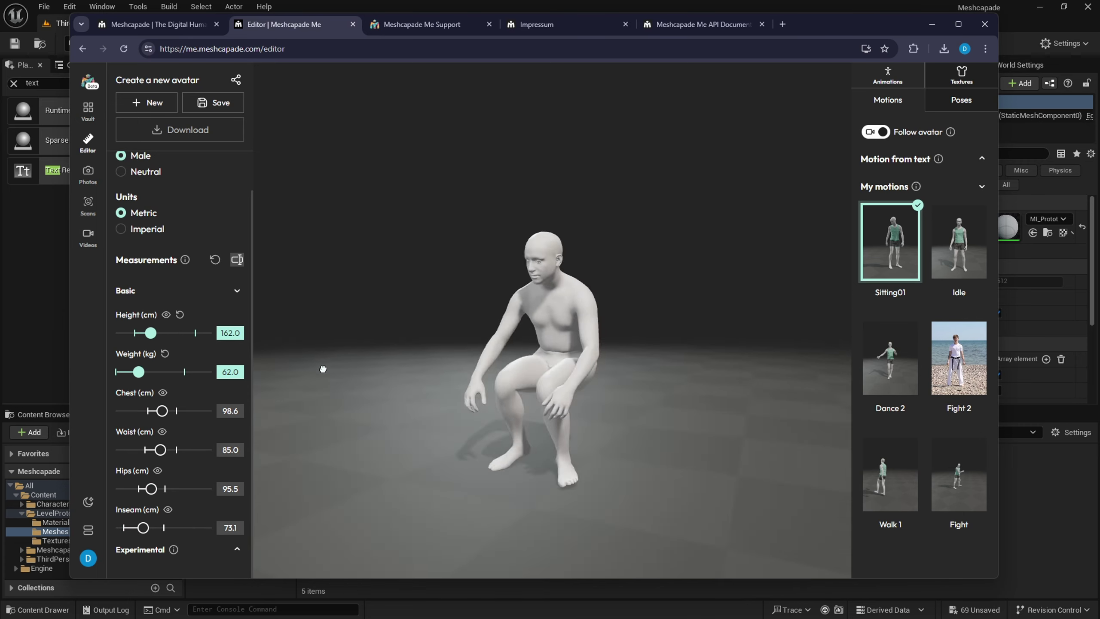
{"action": "left_click_drag", "start_coordinate": [458, 368], "coordinate": [287, 386]}
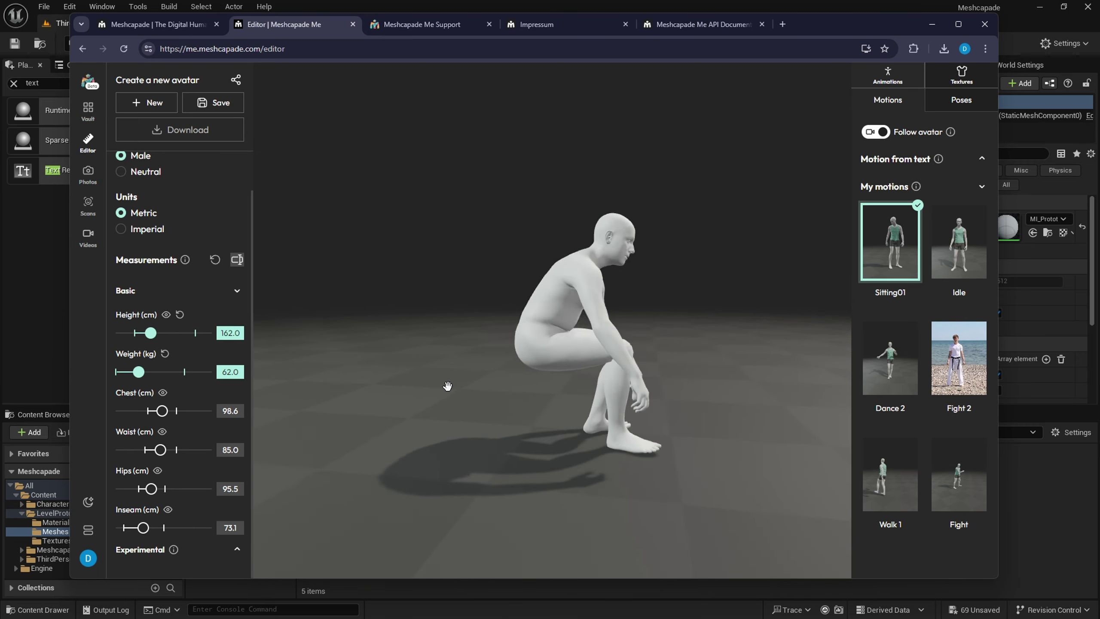
{"action": "left_click_drag", "start_coordinate": [448, 386], "coordinate": [424, 407]}
{"action": "left_click_drag", "start_coordinate": [606, 380], "coordinate": [503, 422]}
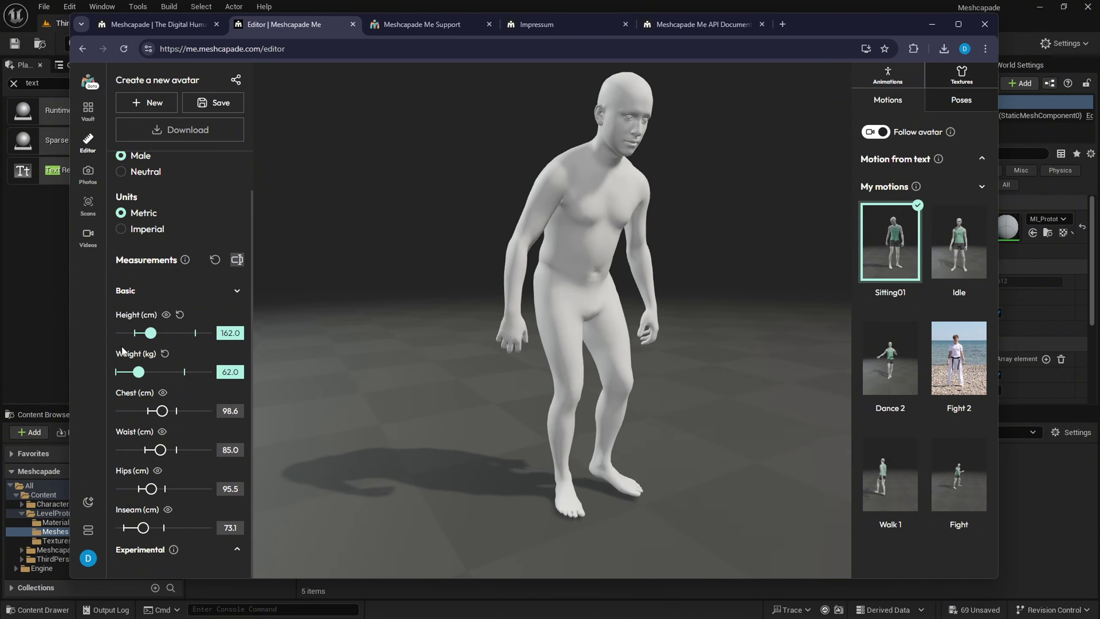
- Increase the avatar's height to 164 cm and inspect the figure
{"action": "left_click", "coordinate": [238, 296]}
{"action": "left_click", "coordinate": [233, 338]}
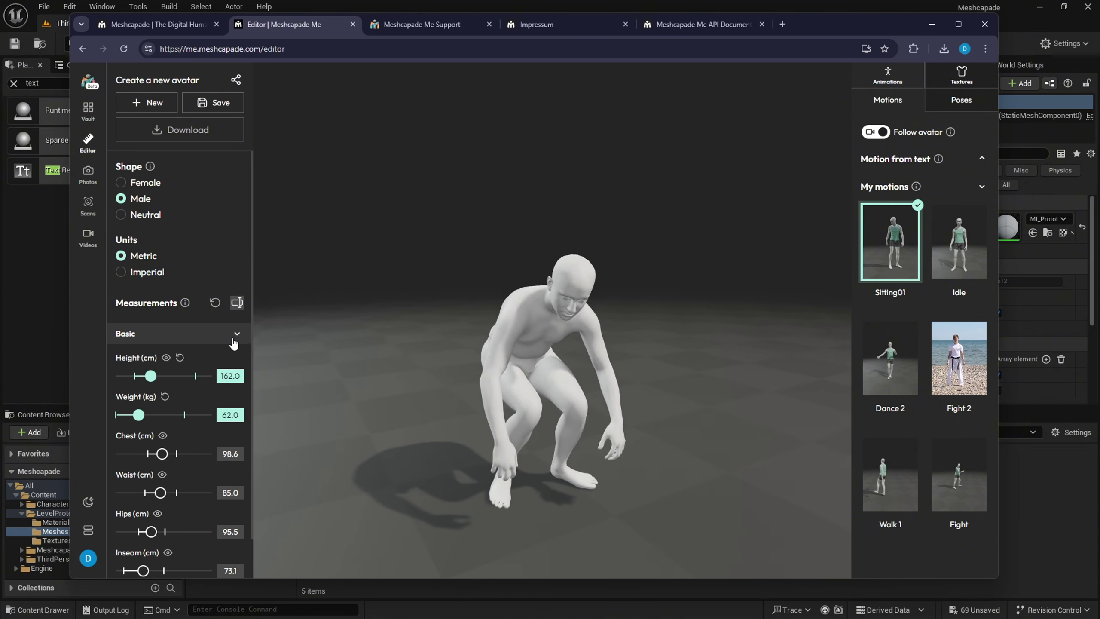
{"action": "scroll", "coordinate": [168, 407], "scroll_direction": "down", "scroll_amount": 1}
{"action": "mouse_move", "coordinate": [151, 333]}
{"action": "left_mouse_down"}
{"action": "mouse_move", "coordinate": [198, 338]}
{"action": "mouse_move", "coordinate": [140, 338]}
{"action": "mouse_move", "coordinate": [151, 340]}
{"action": "left_mouse_up"}
{"action": "left_click_drag", "start_coordinate": [405, 376], "coordinate": [342, 370]}
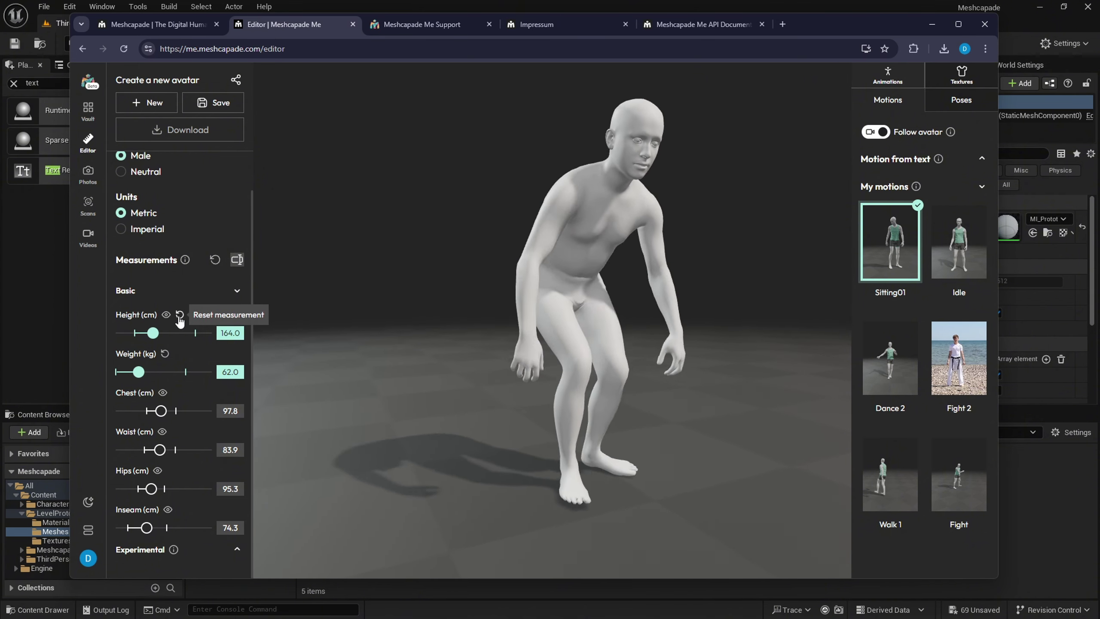
- Reset the height measurement and show its measurement line on the avatar
{"action": "left_click", "coordinate": [179, 315]}
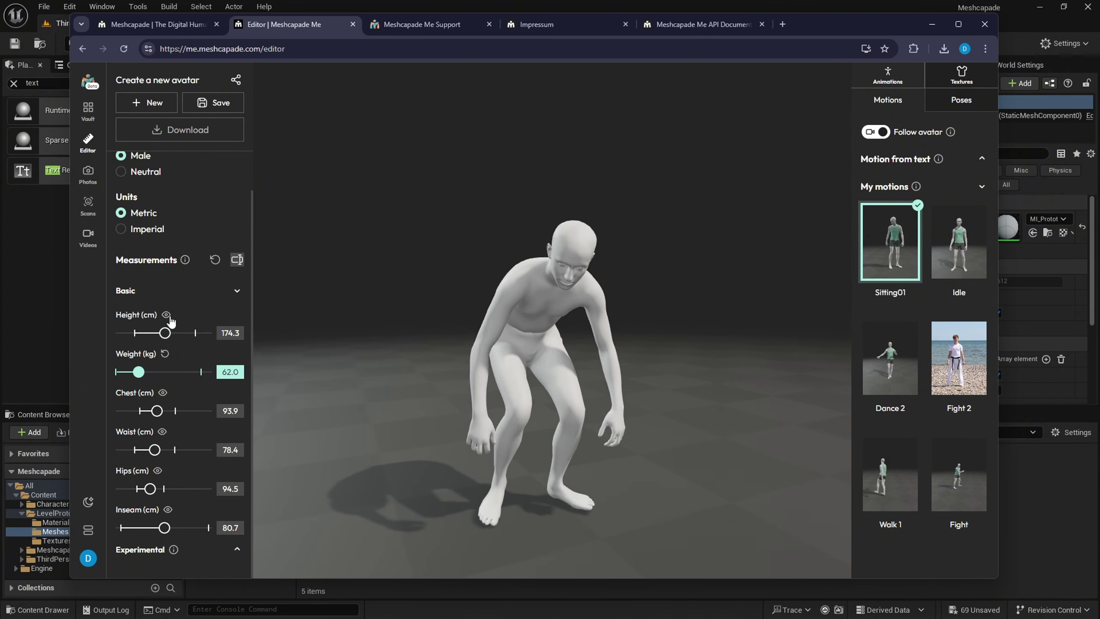
{"action": "left_click", "coordinate": [166, 315]}
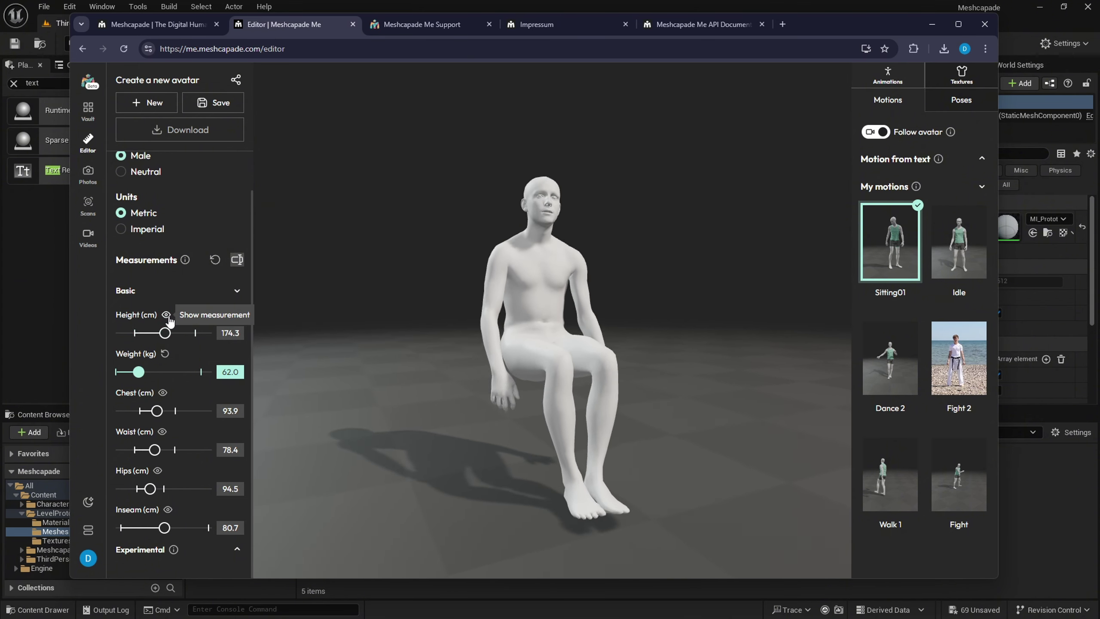
{"action": "left_click", "coordinate": [167, 316]}
{"action": "mouse_move", "coordinate": [498, 374]}
{"action": "left_mouse_down"}
{"action": "mouse_move", "coordinate": [385, 383]}
{"action": "mouse_move", "coordinate": [741, 393]}
{"action": "mouse_move", "coordinate": [489, 388]}
{"action": "left_mouse_up"}
{"action": "scroll", "coordinate": [385, 382], "scroll_direction": "down", "scroll_amount": 5}
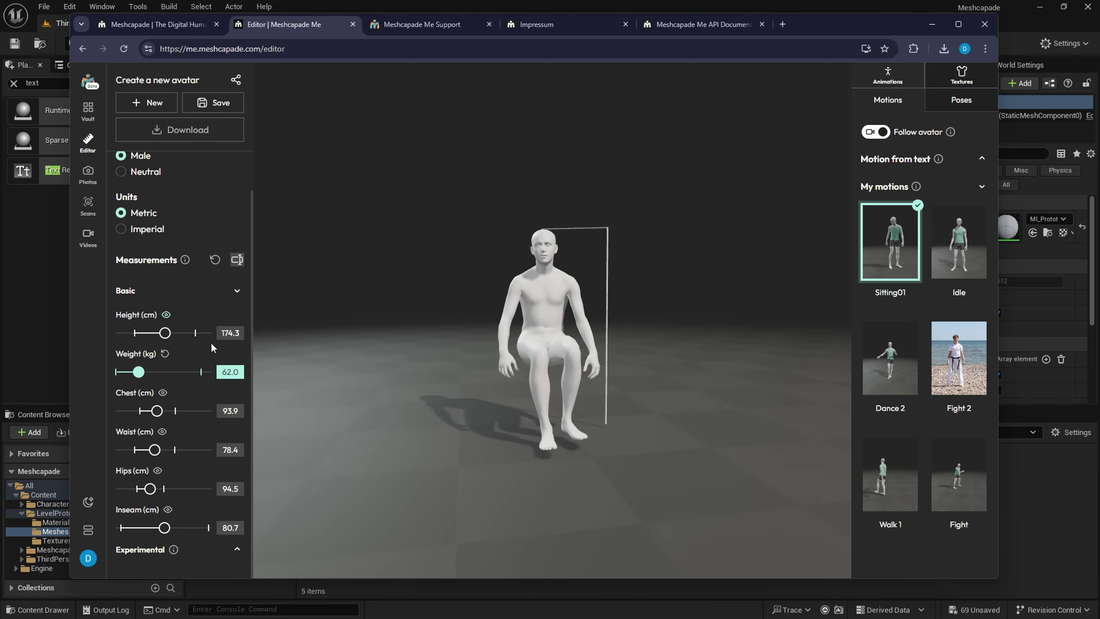
- Collapse the Basic measurements and expand the Experimental ones to view all their settings
{"action": "left_click", "coordinate": [237, 290]}
{"action": "left_click", "coordinate": [237, 362]}
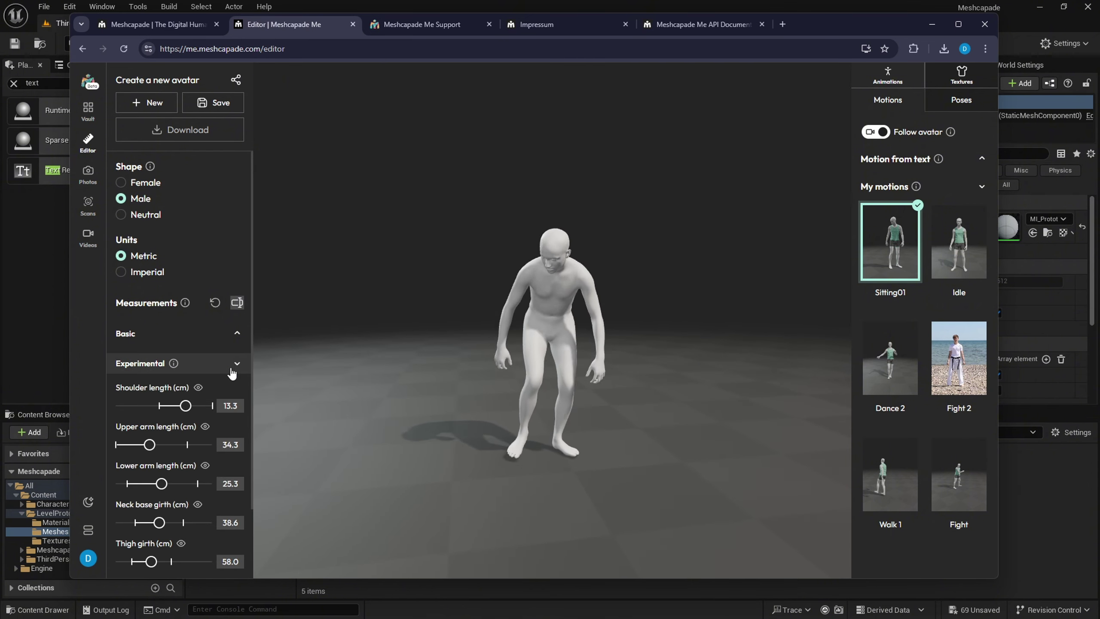
{"action": "scroll", "coordinate": [168, 373], "scroll_direction": "down", "scroll_amount": 1}
{"action": "scroll", "coordinate": [182, 356], "scroll_direction": "down", "scroll_amount": 1}
- Switch the avatar's motion from Sitting01 to Idle and keep the whole figure in view
{"action": "scroll", "coordinate": [437, 344], "scroll_direction": "up", "scroll_amount": 5}
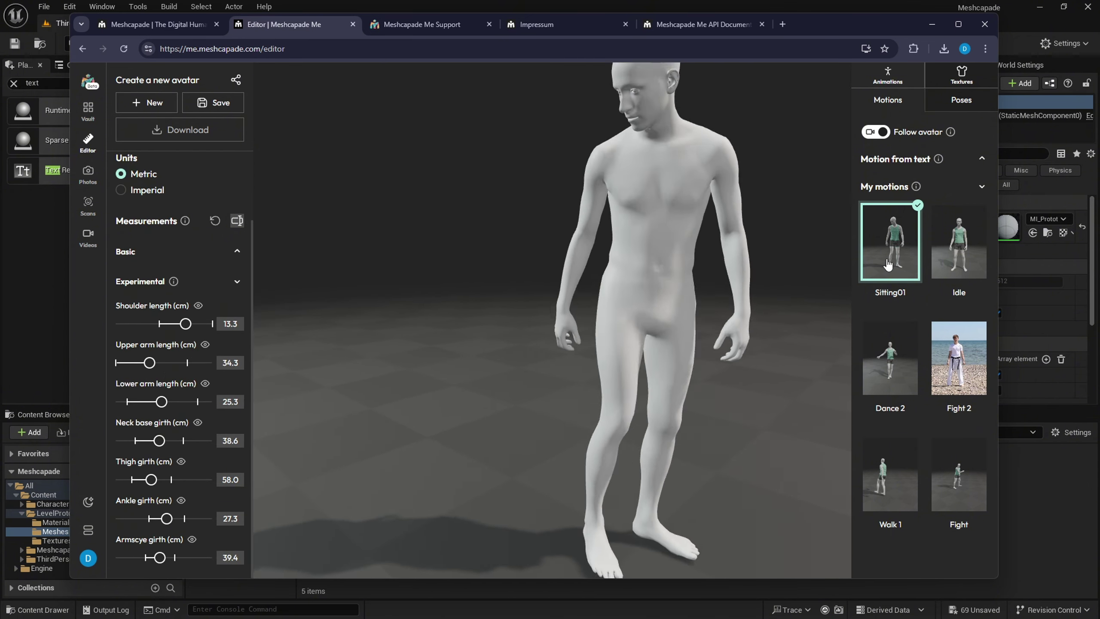
{"action": "left_click", "coordinate": [878, 279]}
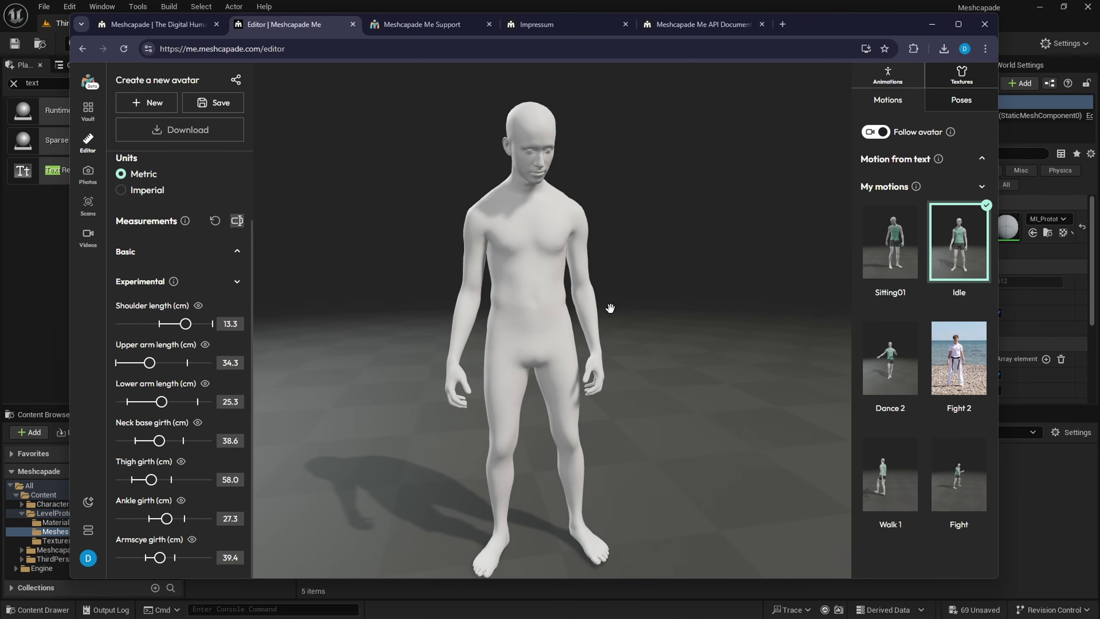
{"action": "scroll", "coordinate": [609, 304], "scroll_direction": "down", "scroll_amount": 3}
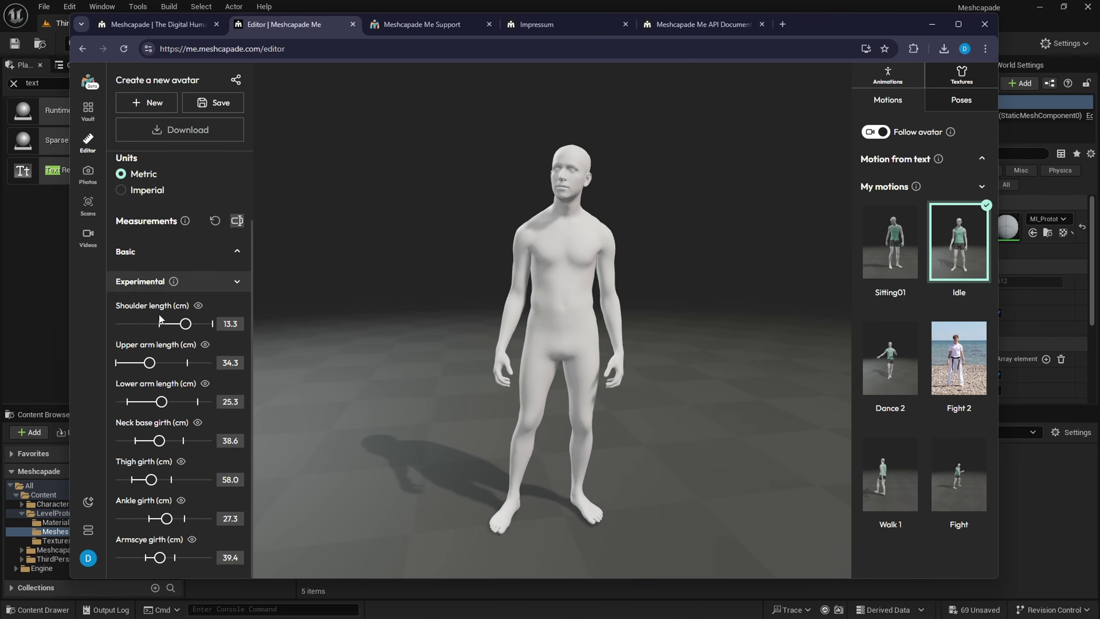
- Try a shoulder length of 13.8 cm on the avatar and settle on 12.8 cm
{"action": "mouse_move", "coordinate": [185, 324]}
{"action": "left_mouse_down"}
{"action": "mouse_move", "coordinate": [203, 324]}
{"action": "mouse_move", "coordinate": [174, 325]}
{"action": "mouse_move", "coordinate": [205, 327]}
{"action": "mouse_move", "coordinate": [169, 325]}
{"action": "mouse_move", "coordinate": [192, 333]}
{"action": "left_mouse_up"}
{"action": "left_click_drag", "start_coordinate": [381, 337], "coordinate": [518, 263]}
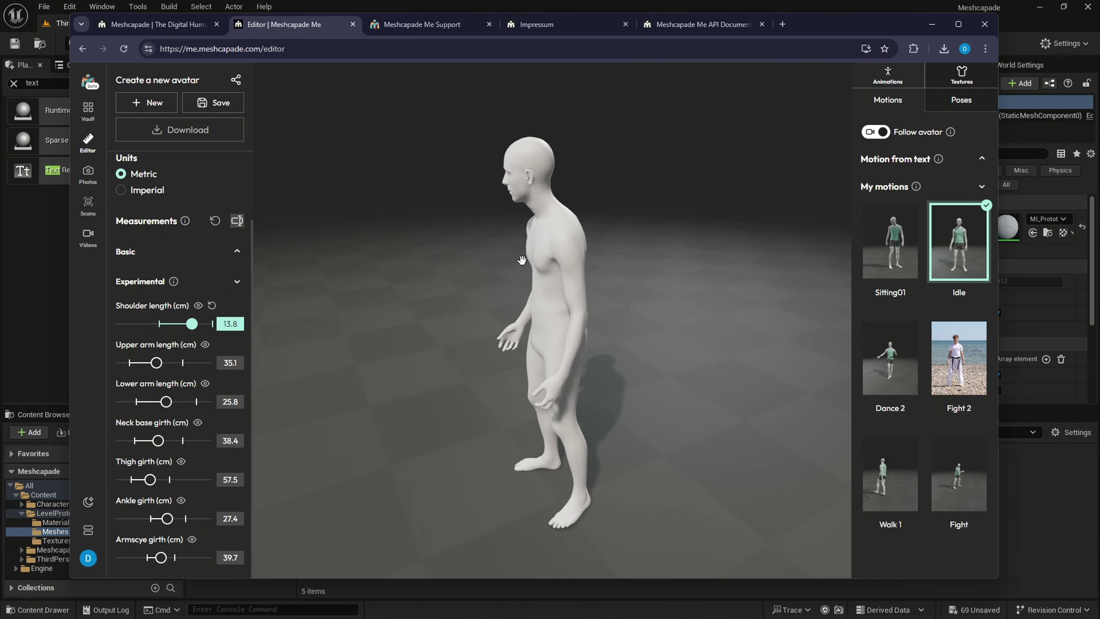
{"action": "left_click_drag", "start_coordinate": [168, 324], "coordinate": [181, 327]}
{"action": "left_click_drag", "start_coordinate": [317, 391], "coordinate": [263, 392]}
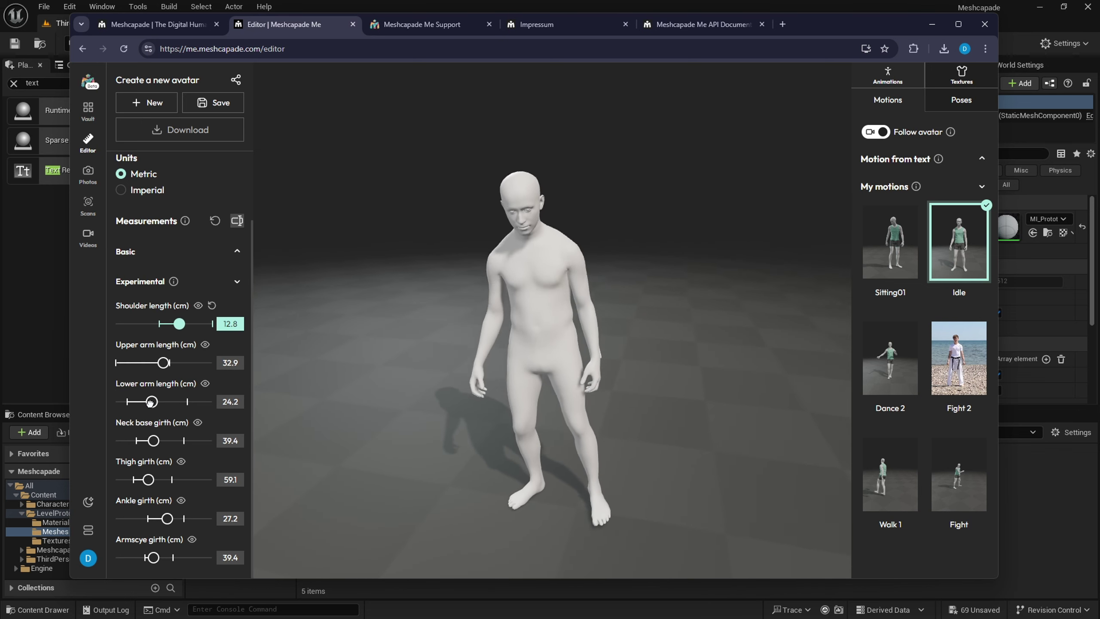
- Set the avatar's lower arm length to 30 cm and inspect the arms
{"action": "left_click_drag", "start_coordinate": [199, 404], "coordinate": [221, 407]}
{"action": "left_click_drag", "start_coordinate": [287, 403], "coordinate": [457, 392]}
{"action": "left_click_drag", "start_coordinate": [562, 424], "coordinate": [492, 425]}
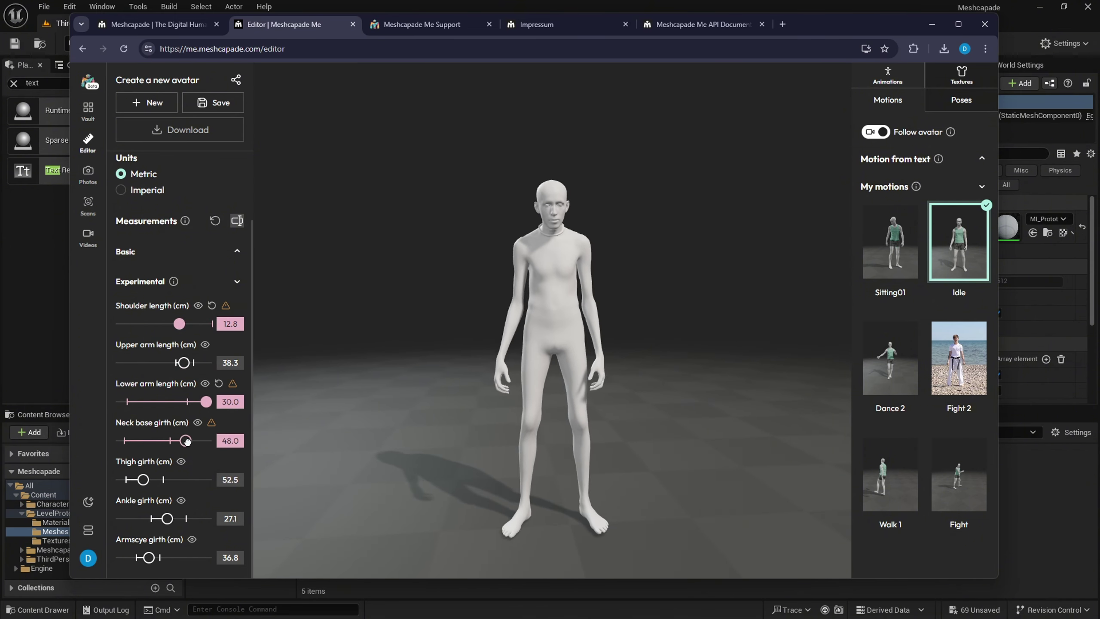
- Reduce the avatar's neck base girth to 24 cm and its thigh girth to 42 cm
{"action": "left_click_drag", "start_coordinate": [76, 441], "coordinate": [76, 441]}
{"action": "left_click_drag", "start_coordinate": [405, 414], "coordinate": [535, 419]}
{"action": "scroll", "coordinate": [536, 418], "scroll_direction": "down", "scroll_amount": 4}
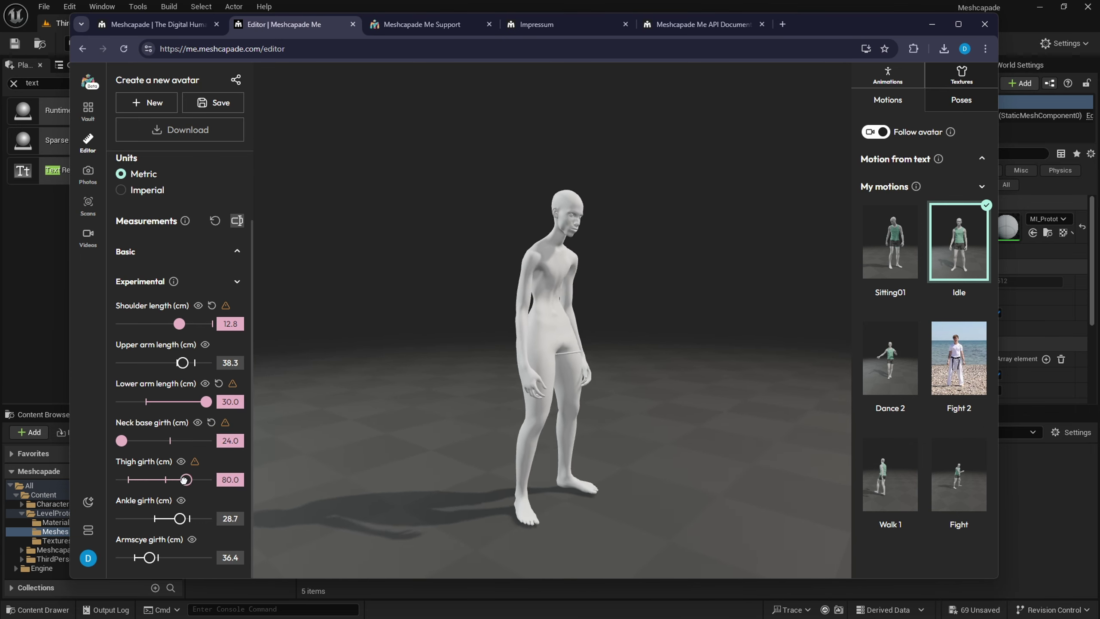
{"action": "left_click_drag", "start_coordinate": [135, 479], "coordinate": [111, 476]}
{"action": "mouse_move", "coordinate": [417, 454]}
{"action": "left_mouse_down"}
{"action": "mouse_move", "coordinate": [296, 449]}
{"action": "mouse_move", "coordinate": [398, 452]}
{"action": "left_mouse_up"}
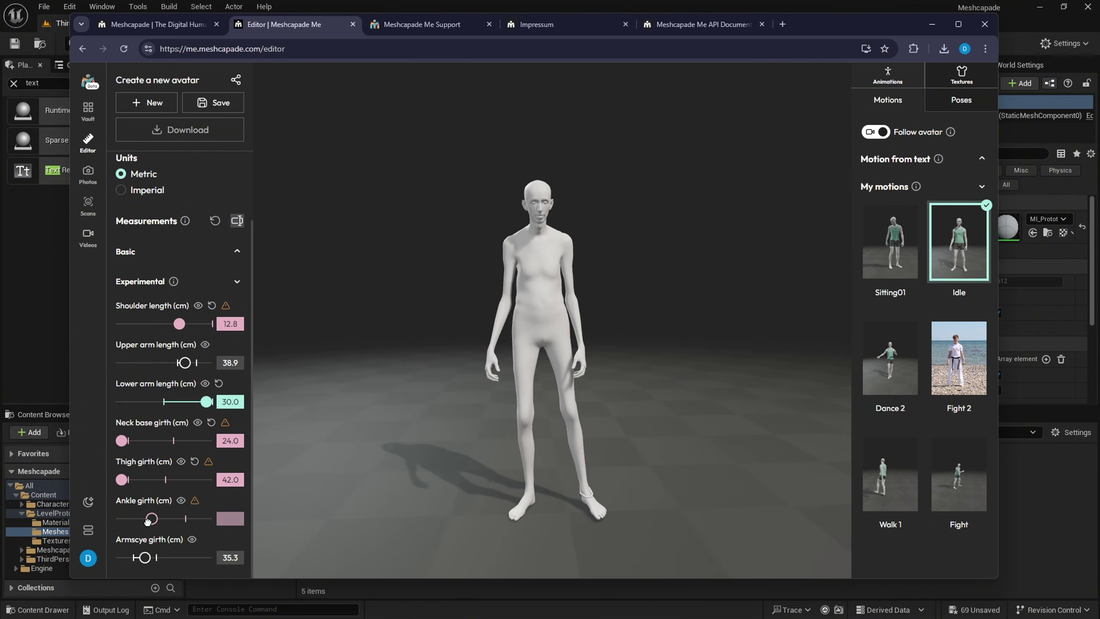
- Set the avatar's ankle girth to 24 cm and armscye girth to 35.5 cm, and inspect the body from the side and back
{"action": "left_click_drag", "start_coordinate": [456, 459], "coordinate": [321, 456]}
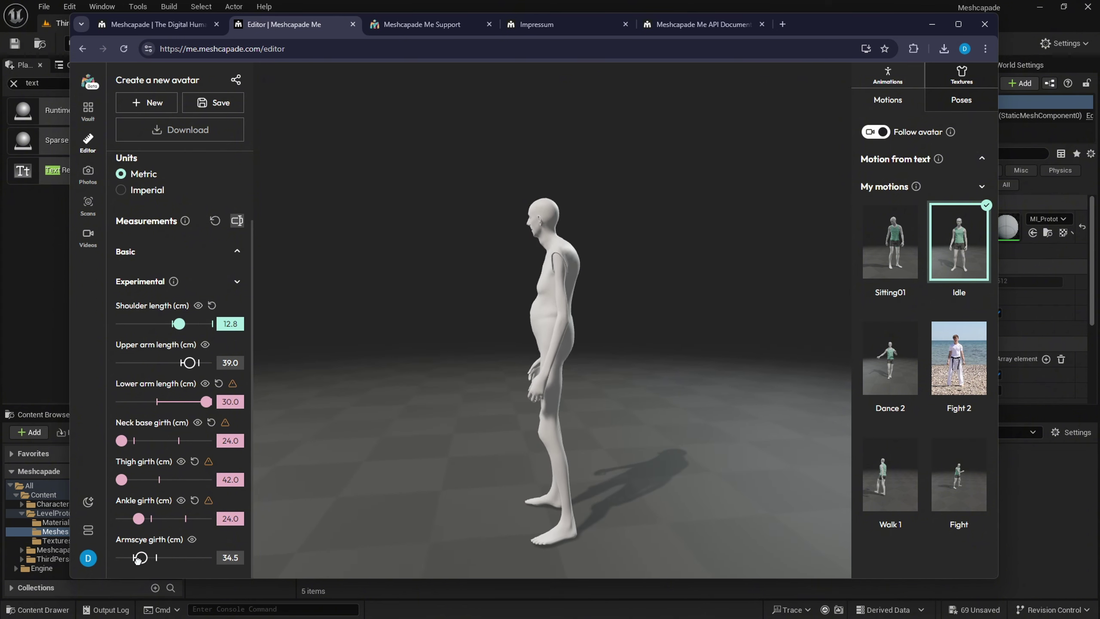
{"action": "left_click_drag", "start_coordinate": [404, 444], "coordinate": [553, 450]}
{"action": "left_click_drag", "start_coordinate": [552, 280], "coordinate": [724, 226]}
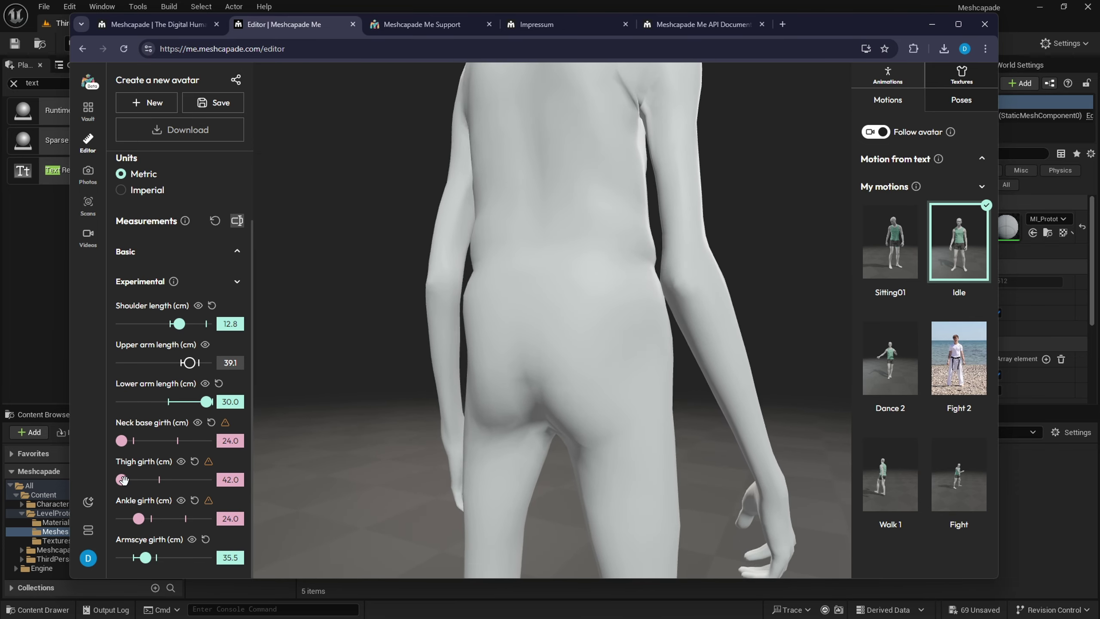
- Try a thigh girth of 64 cm, and reset the thigh, neck base and ankle girth measurements
{"action": "left_click", "coordinate": [160, 479]}
{"action": "mouse_move", "coordinate": [207, 462]}
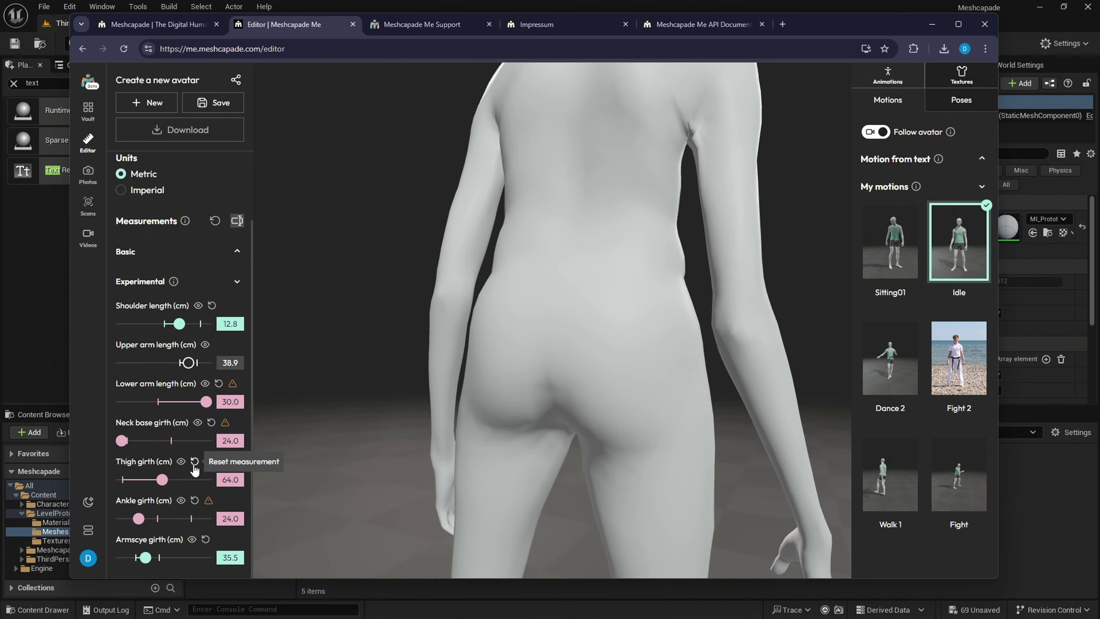
{"action": "left_click", "coordinate": [194, 461]}
{"action": "left_click", "coordinate": [211, 423]}
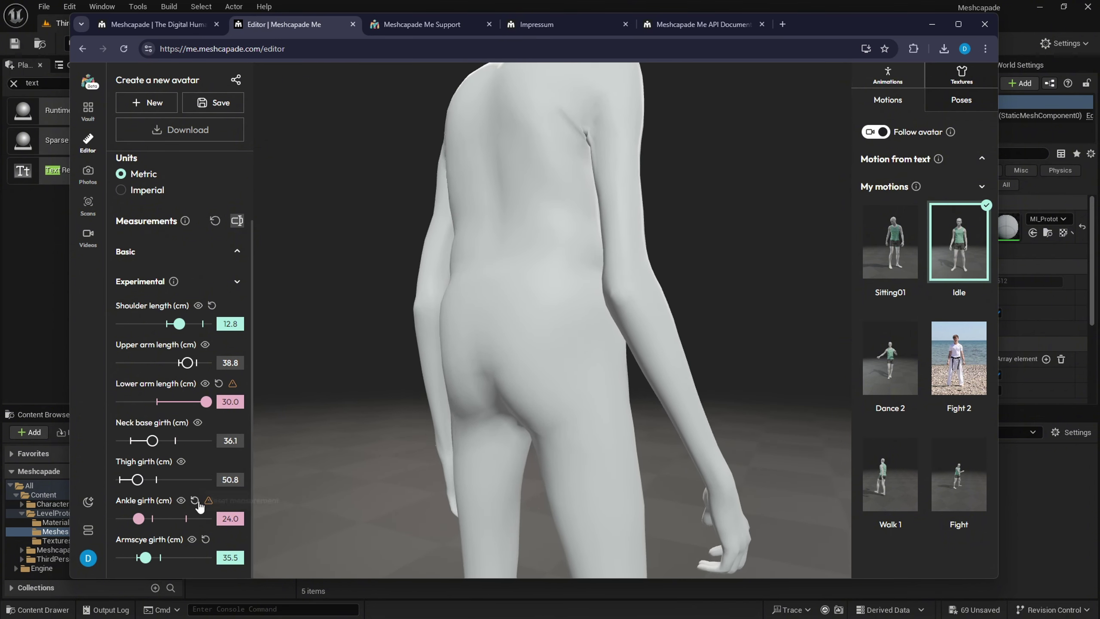
{"action": "left_click", "coordinate": [194, 500]}
{"action": "scroll", "coordinate": [359, 437], "scroll_direction": "down", "scroll_amount": 6}
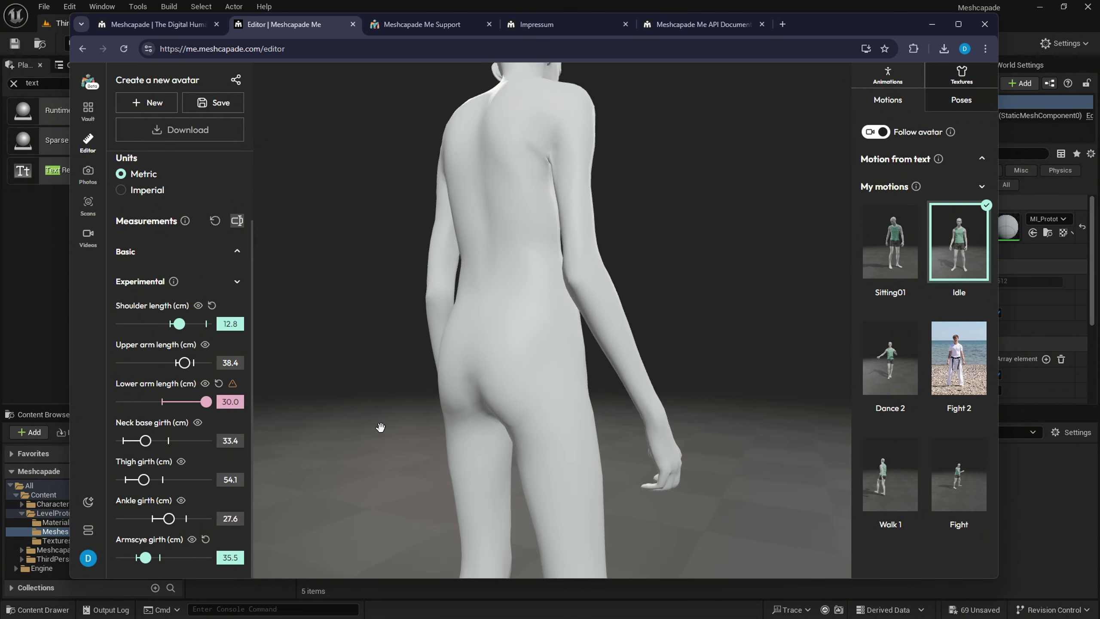
{"action": "left_click_drag", "start_coordinate": [405, 425], "coordinate": [280, 445]}
{"action": "scroll", "coordinate": [444, 445], "scroll_direction": "down", "scroll_amount": 3}
{"action": "left_click_drag", "start_coordinate": [444, 445], "coordinate": [506, 412]}
{"action": "left_click_drag", "start_coordinate": [523, 367], "coordinate": [450, 377]}
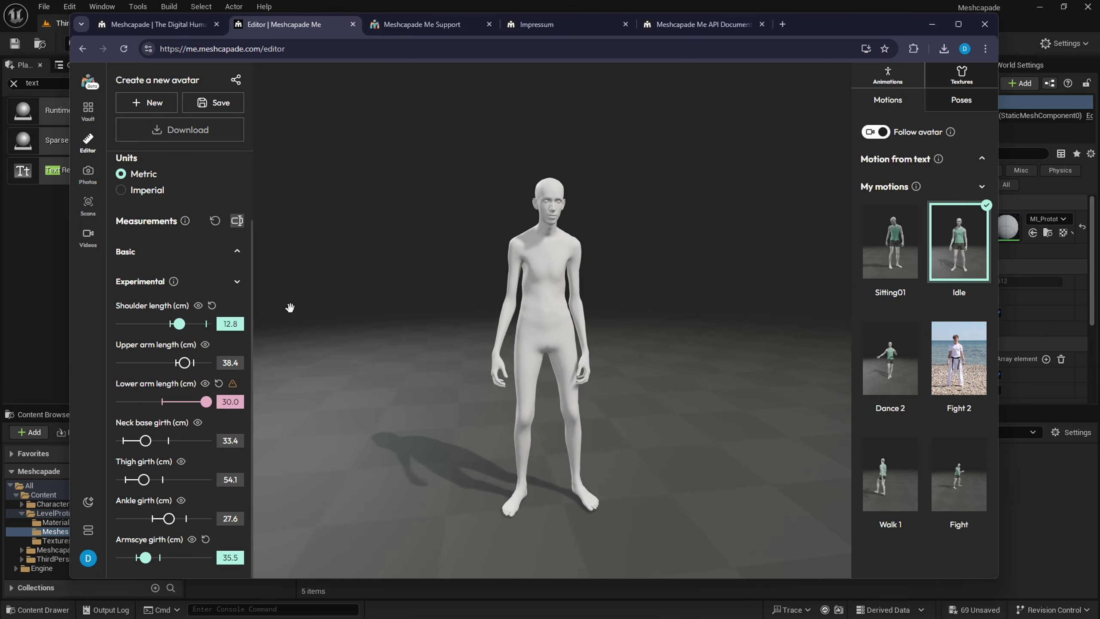
- Look at the options for creating a new avatar and save the current one under the name Idel_Zombie
{"action": "left_click", "coordinate": [151, 104]}
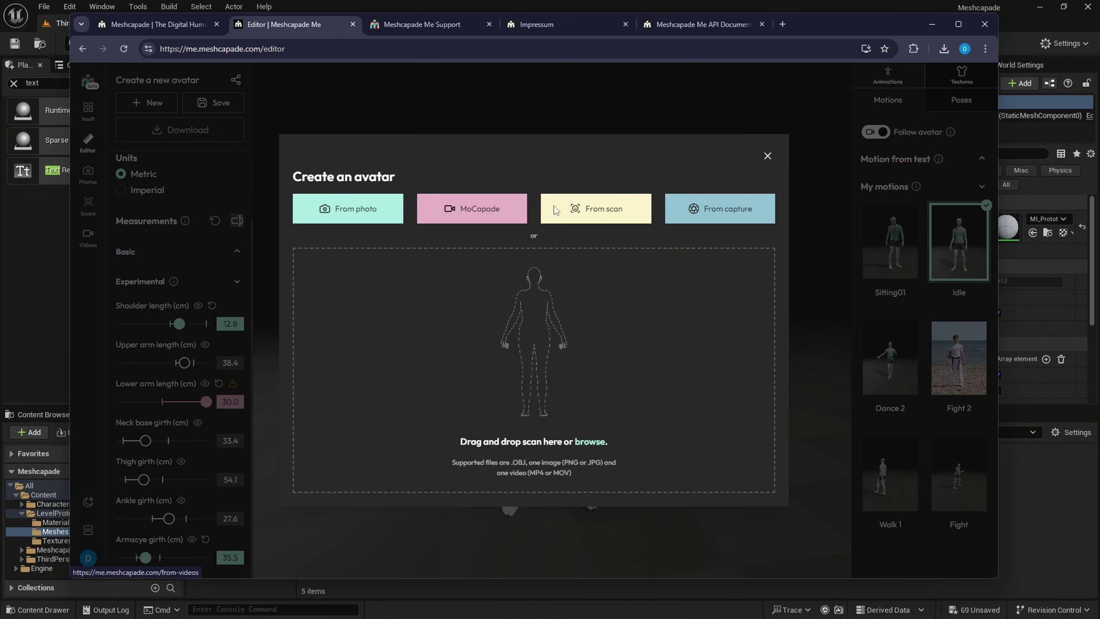
{"action": "left_click", "coordinate": [767, 156]}
{"action": "left_click", "coordinate": [219, 104]}
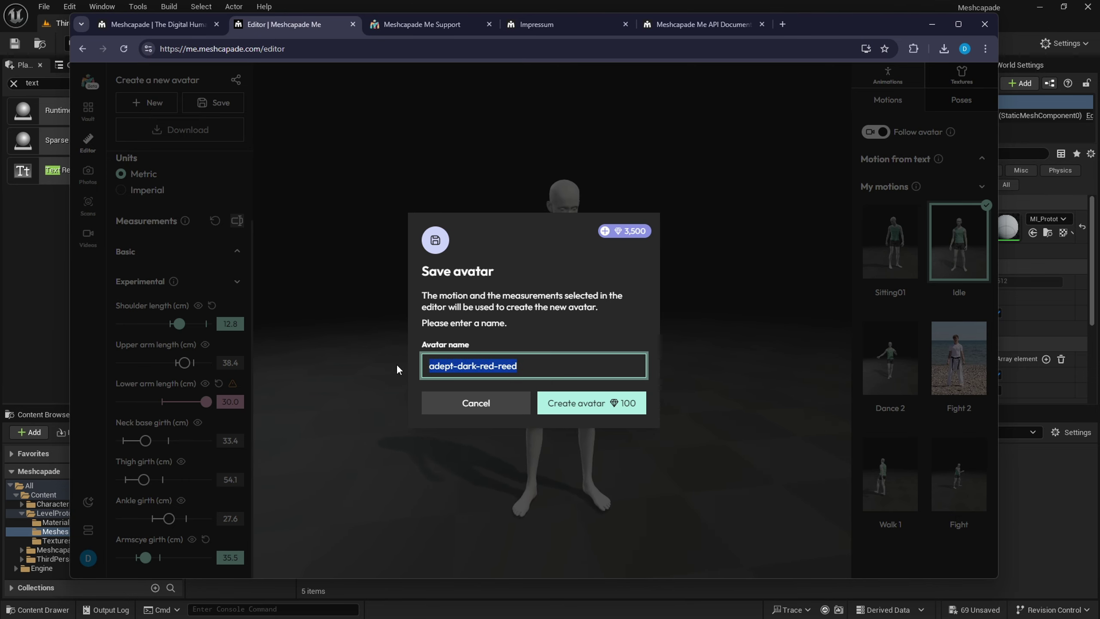
{"action": "type", "text": "Idel_"}
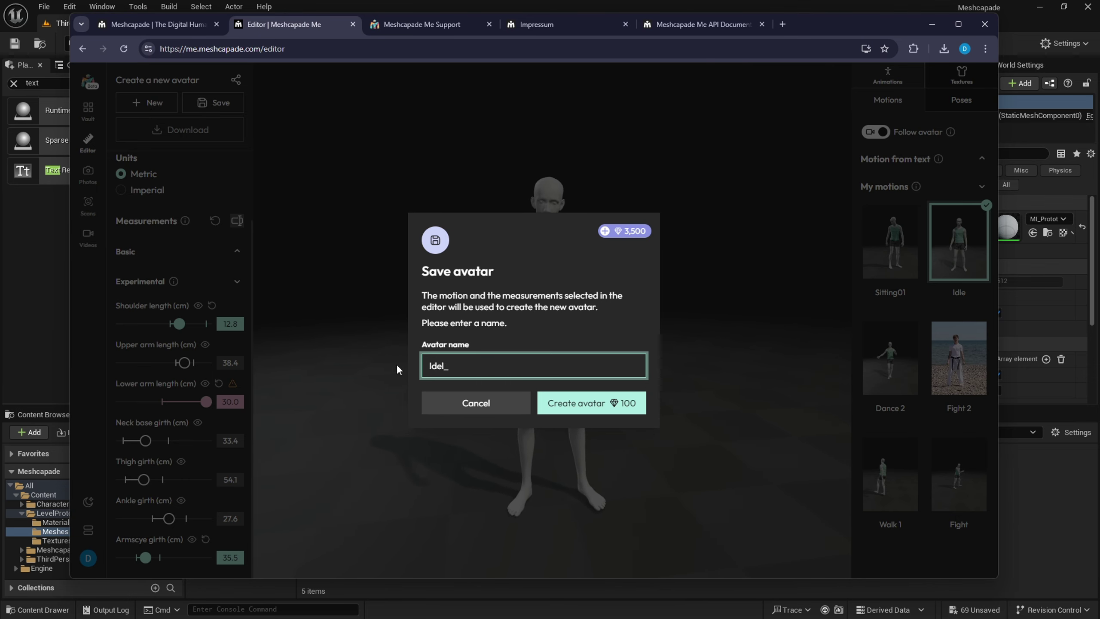
{"action": "type", "text": "Zombie"}
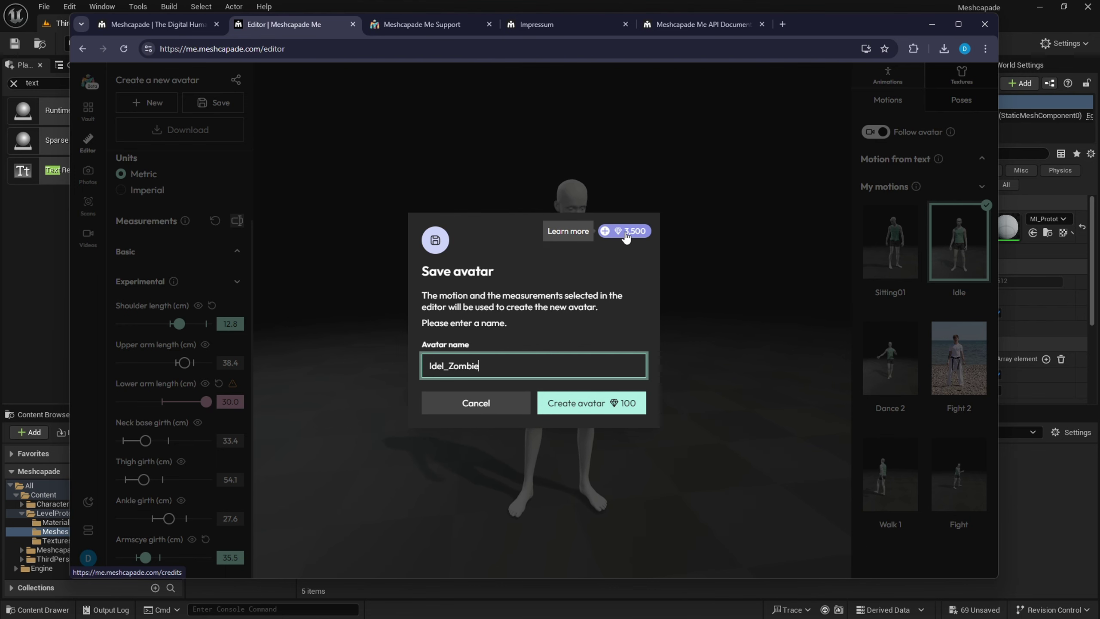
{"action": "left_click", "coordinate": [606, 403]}
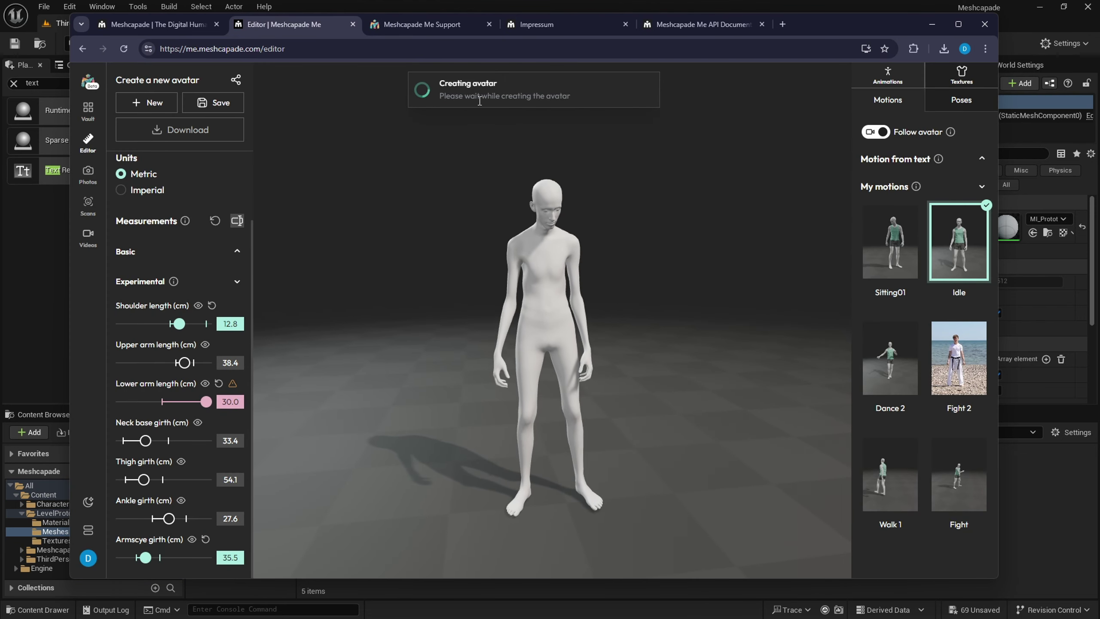
- Preview the Sitting01, Idle and Dance 2 motions on the avatar and switch back to the Idel_Zombie motion
{"action": "left_click_drag", "start_coordinate": [510, 336], "coordinate": [447, 305]}
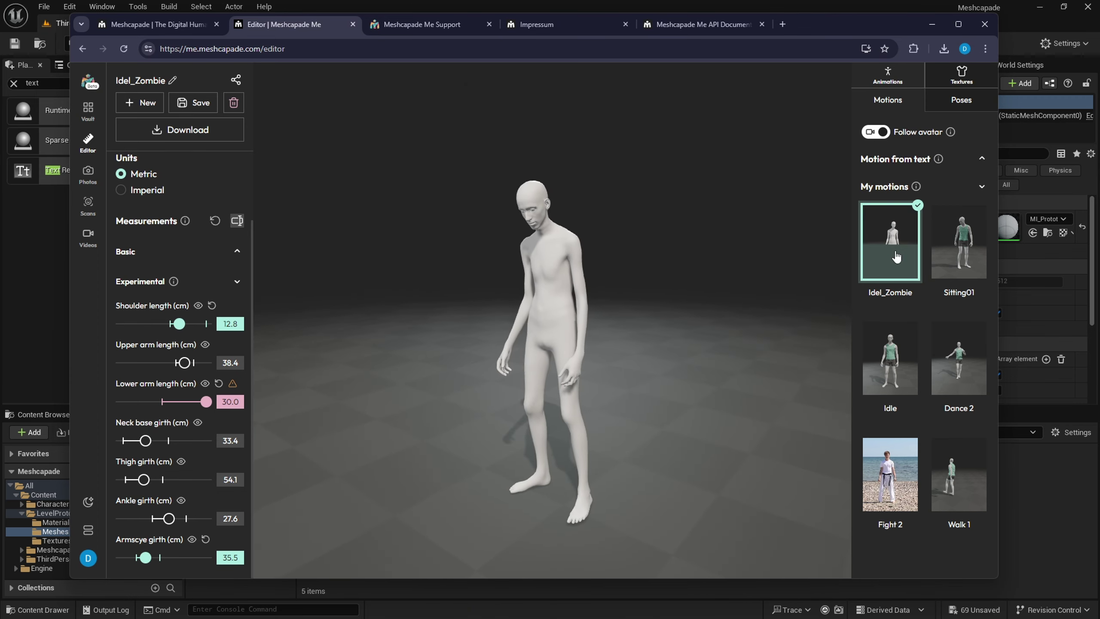
{"action": "left_click", "coordinate": [954, 255]}
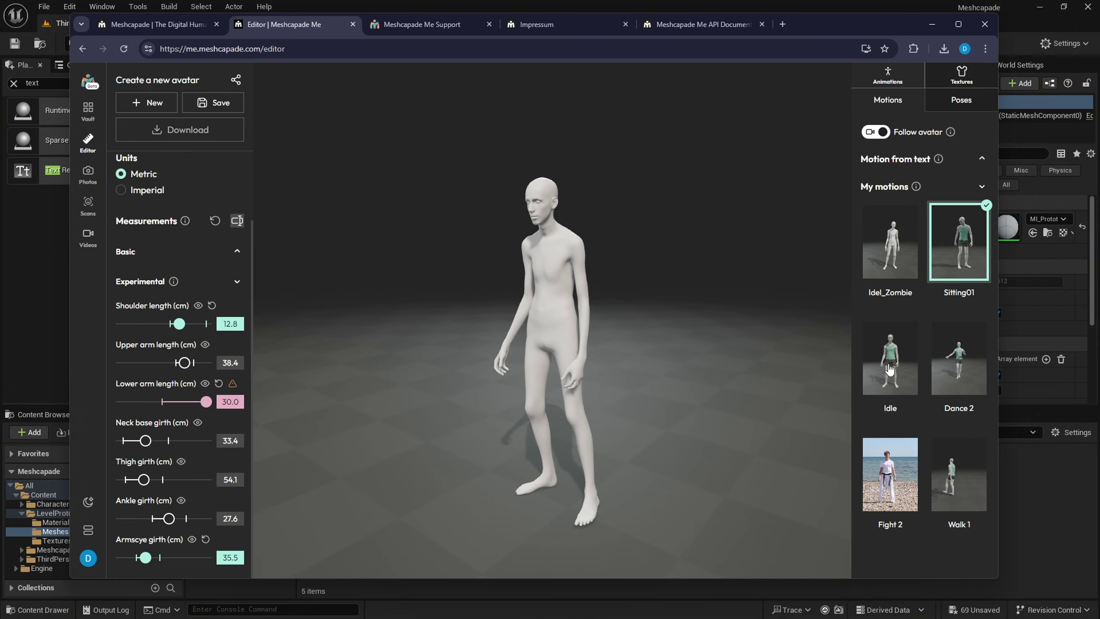
{"action": "left_click", "coordinate": [909, 376]}
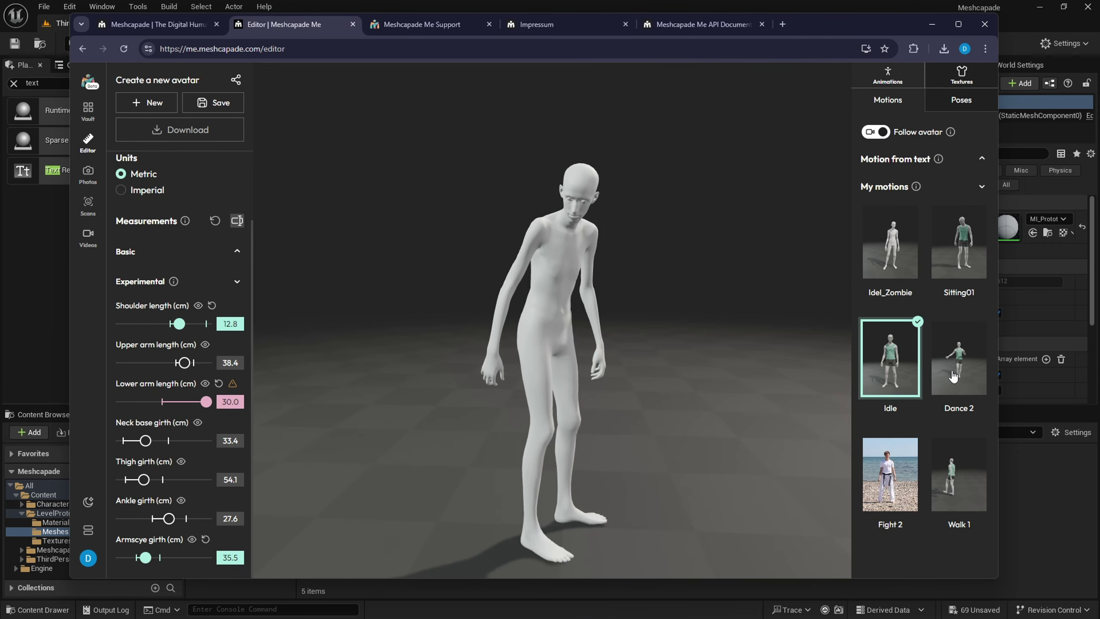
{"action": "left_click", "coordinate": [951, 369]}
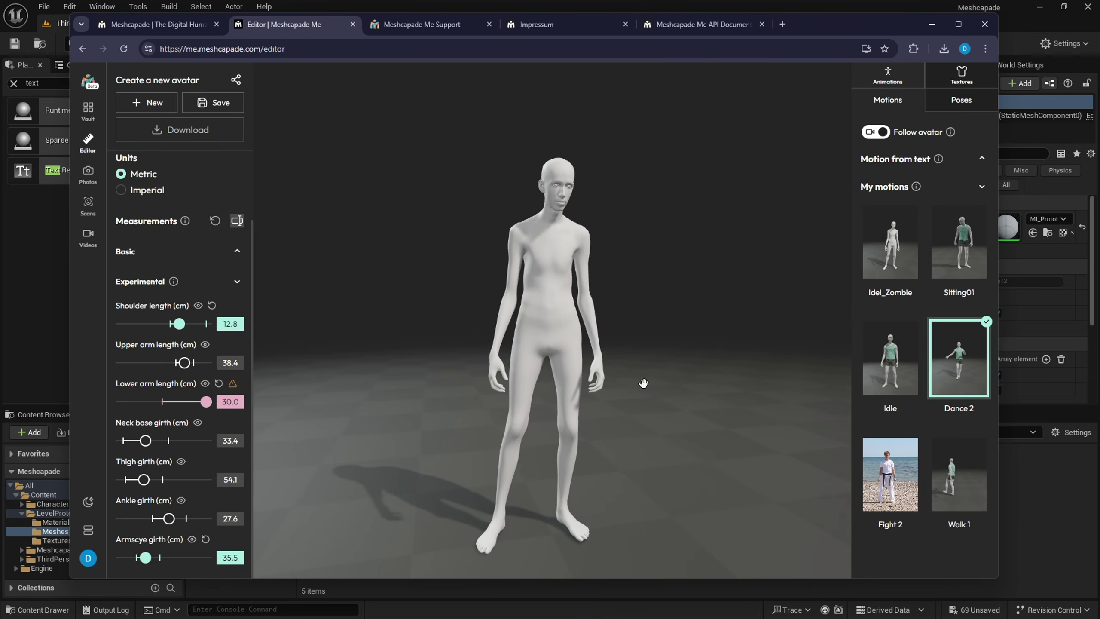
{"action": "left_click", "coordinate": [884, 262]}
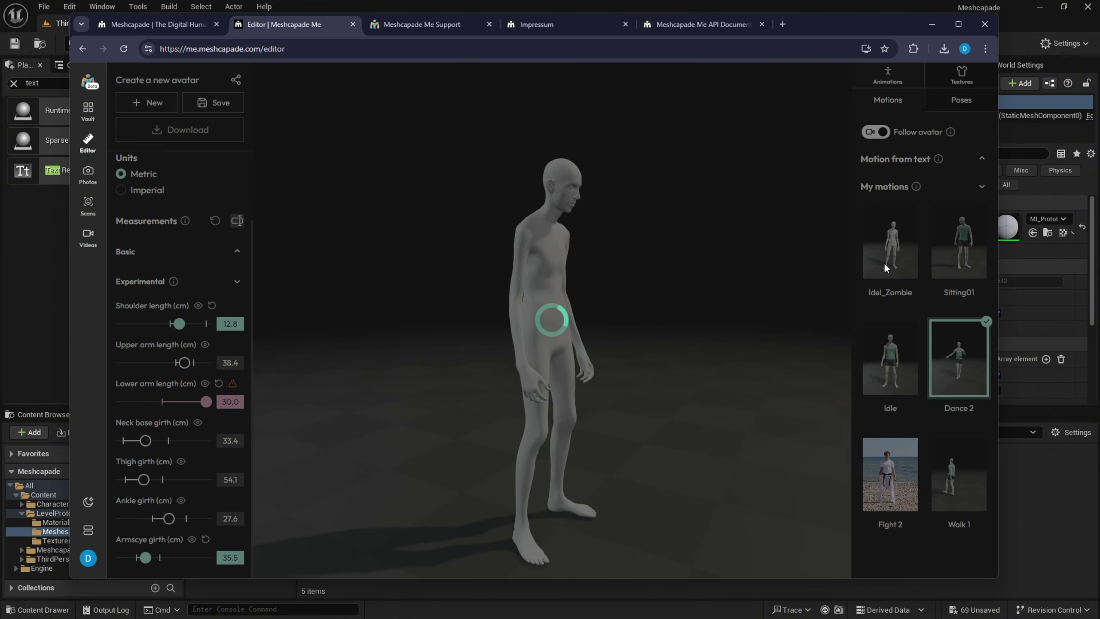
{"action": "left_click", "coordinate": [953, 255]}
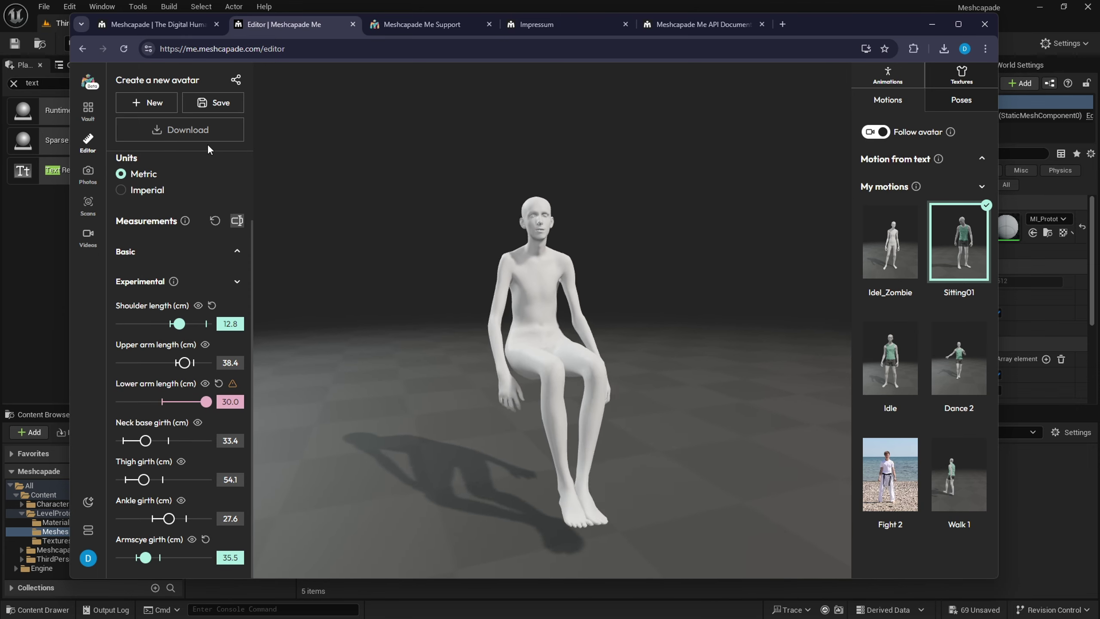
{"action": "left_click", "coordinate": [894, 243]}
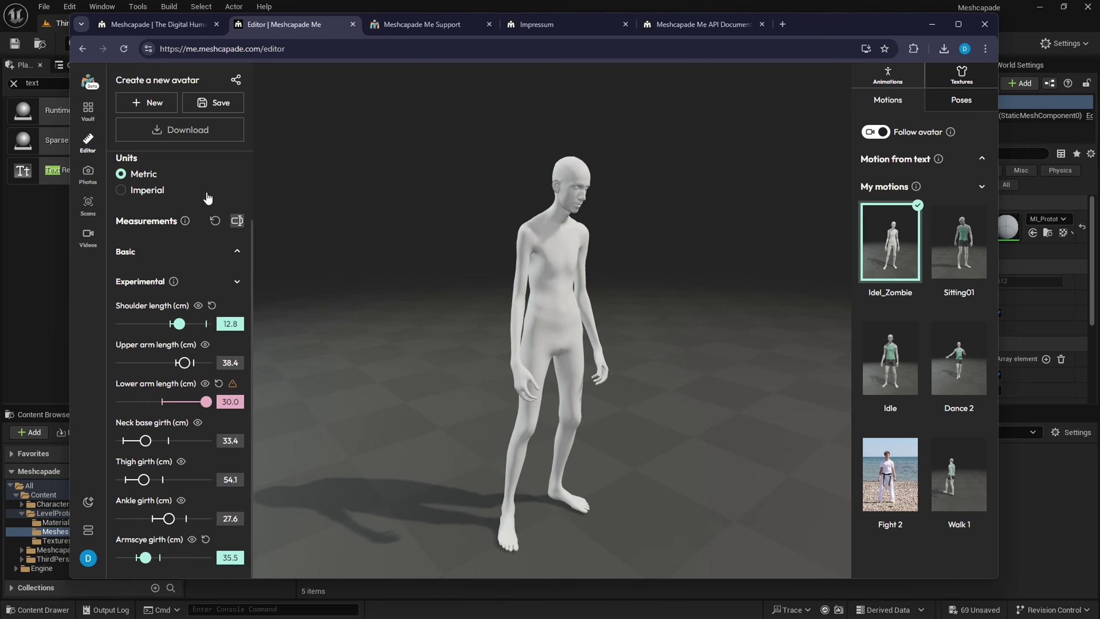
- Start an avatar from a photo and upload the image of the standing soldier with a rifle
{"action": "left_click", "coordinate": [87, 183]}
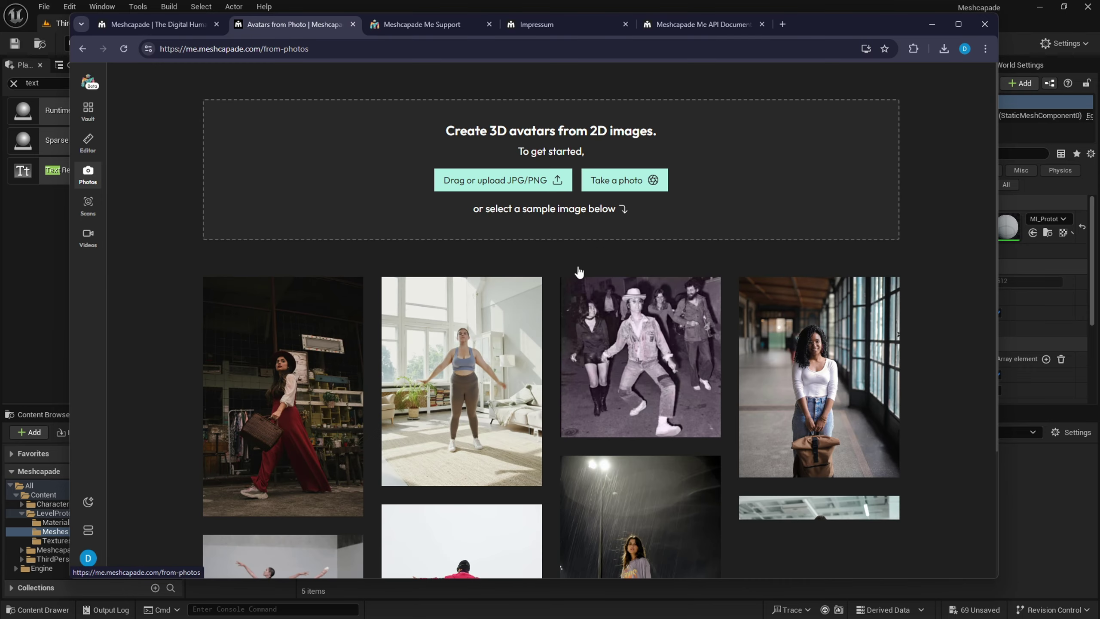
{"action": "left_click", "coordinate": [508, 186]}
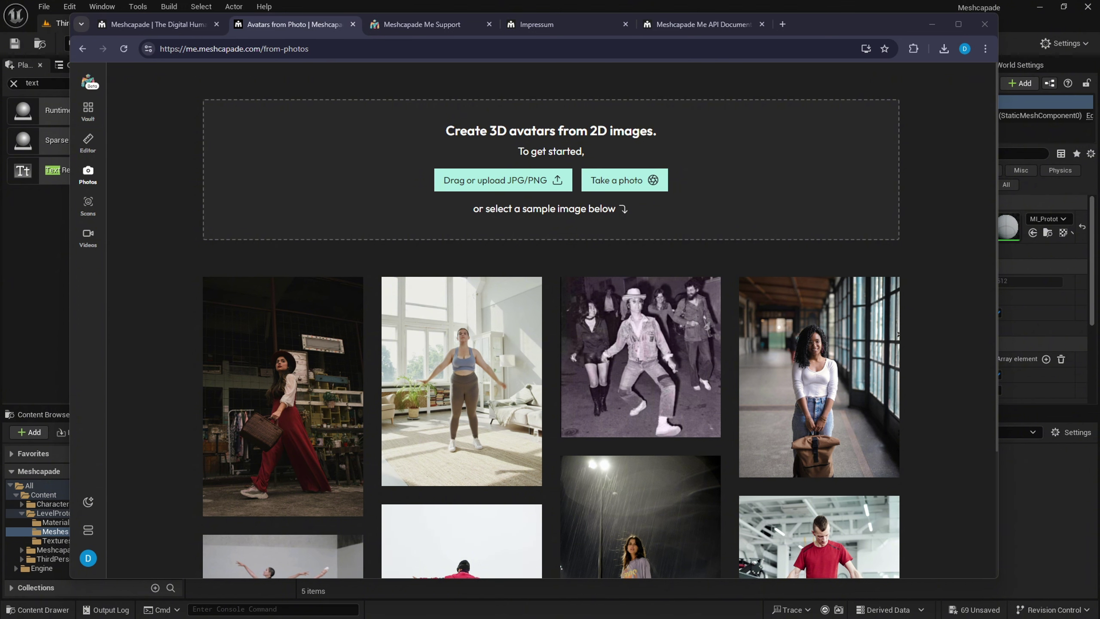
{"action": "left_click_drag", "start_coordinate": [996, 260], "coordinate": [536, 189]}
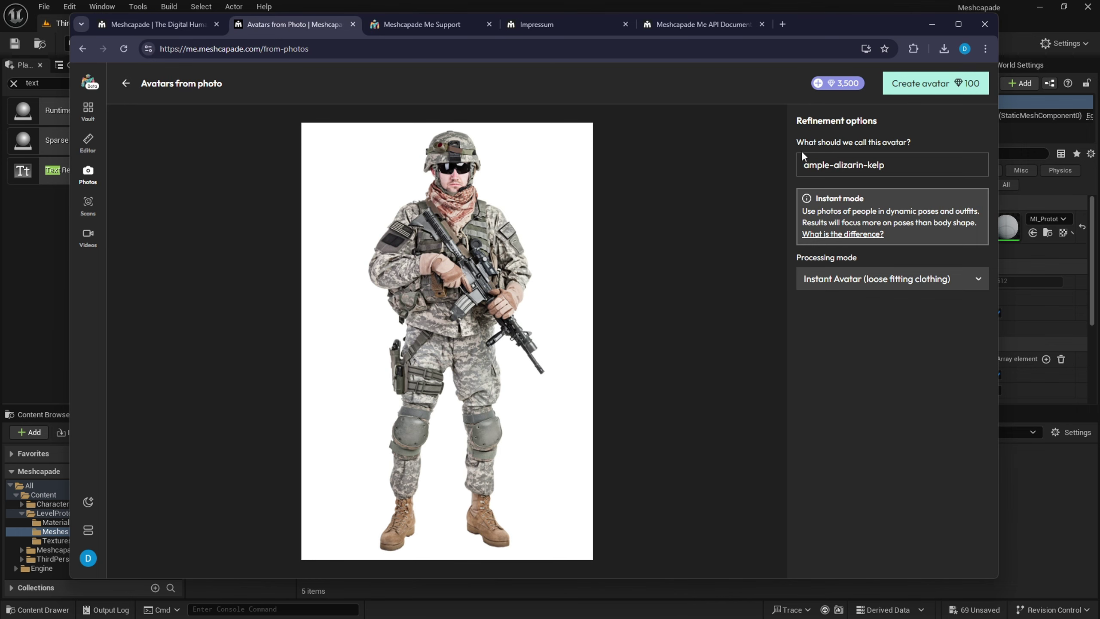
- Name the photo avatar Soldier_Pose01, use the Instant Avatar (loose fitting clothing) processing mode and create it
{"action": "left_click", "coordinate": [870, 160]}
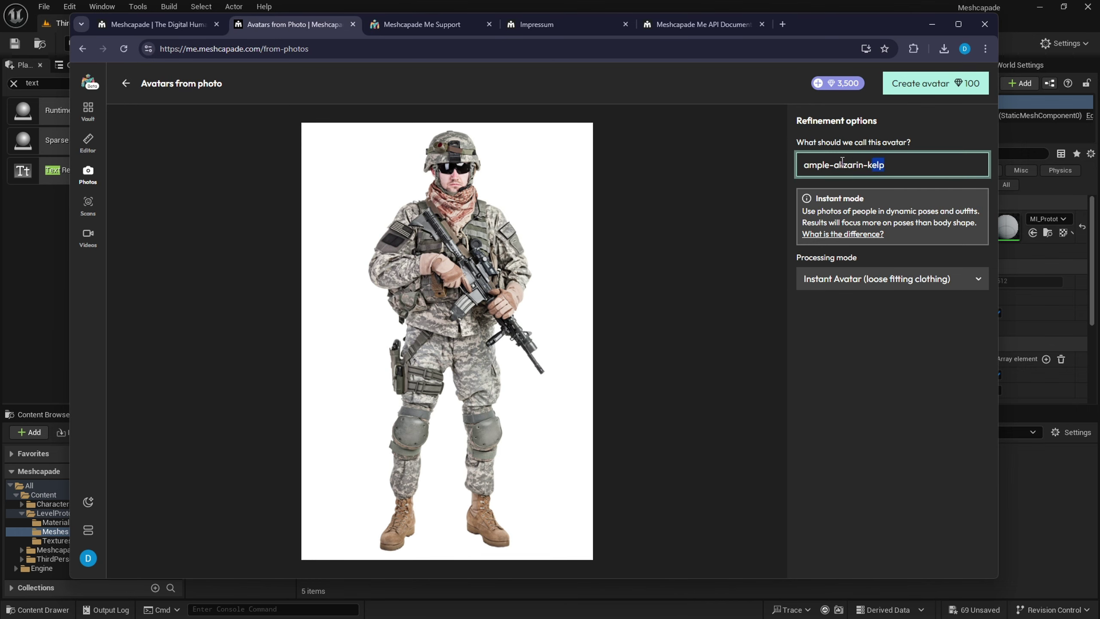
{"action": "type", "text": "Soldier_Pose01"}
{"action": "left_click", "coordinate": [837, 284]}
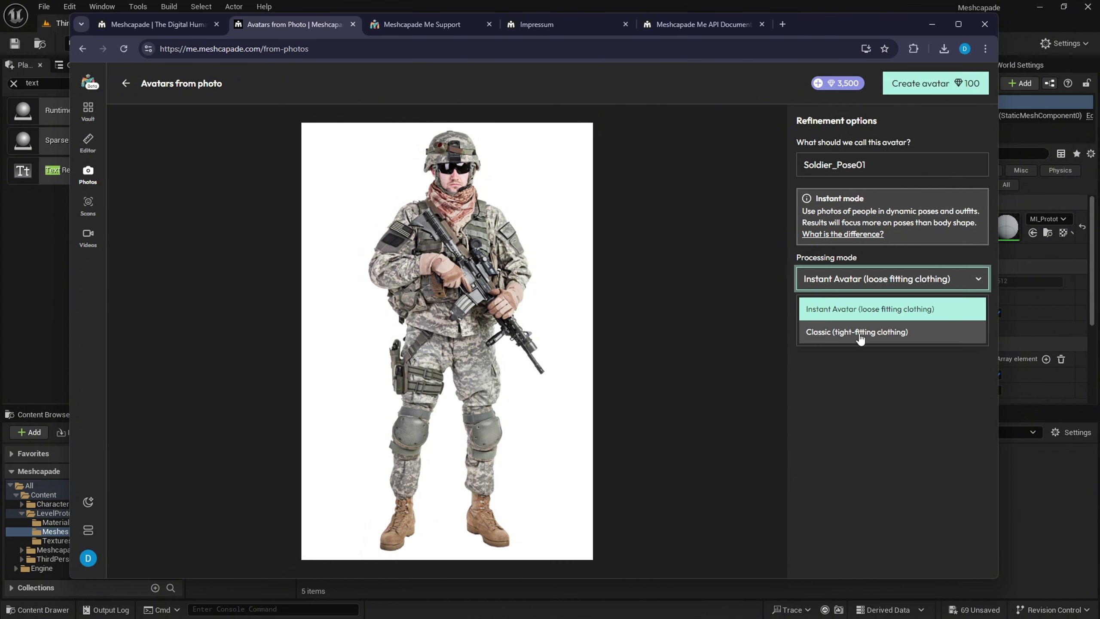
{"action": "left_click", "coordinate": [837, 311]}
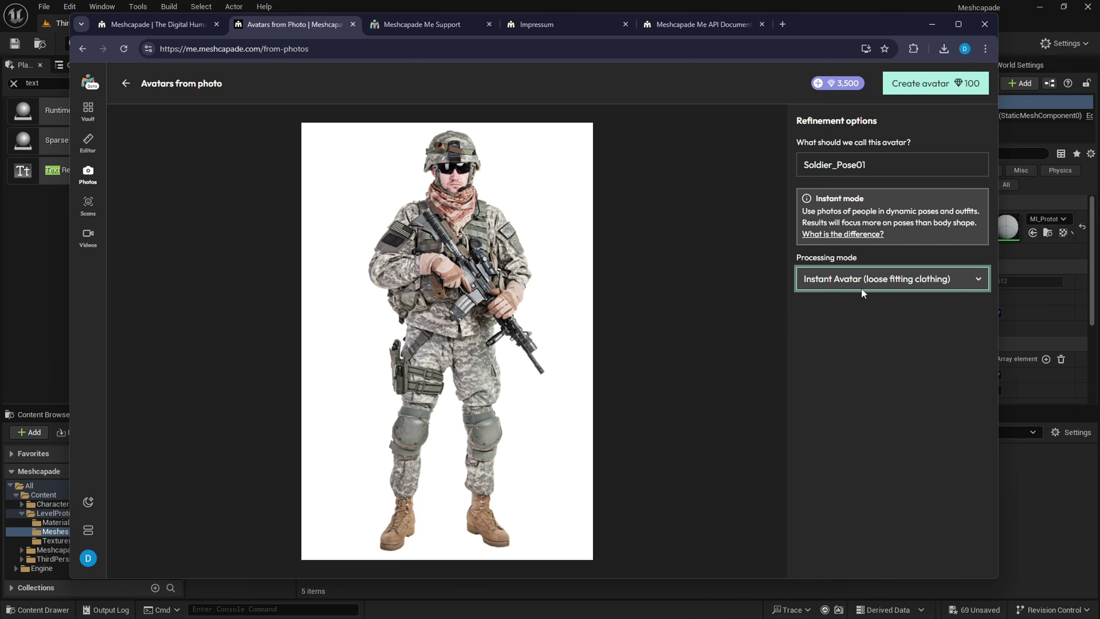
{"action": "left_click", "coordinate": [909, 87]}
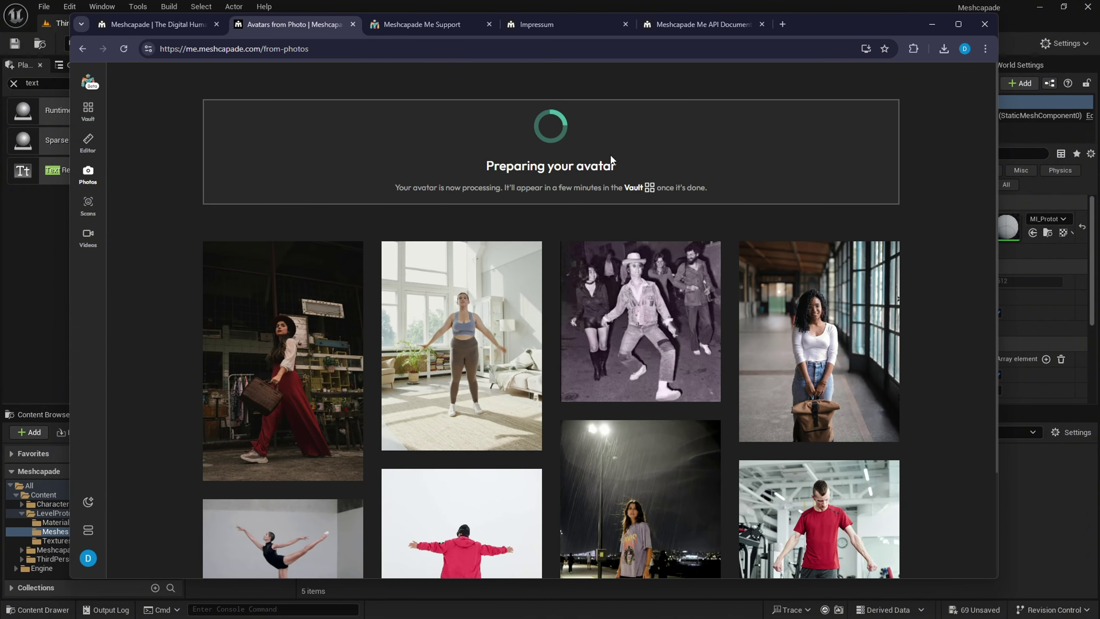
- Browse My avatars in the Vault and preview the Idel_Zombie avatar
{"action": "left_click", "coordinate": [645, 188]}
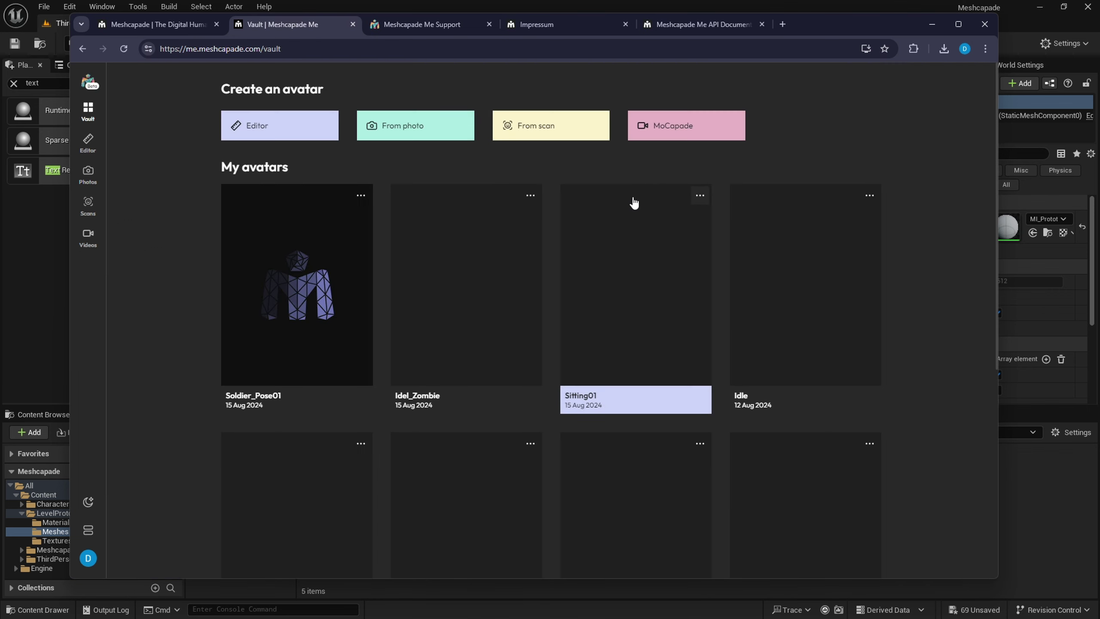
{"action": "scroll", "coordinate": [462, 349], "scroll_direction": "down", "scroll_amount": 4}
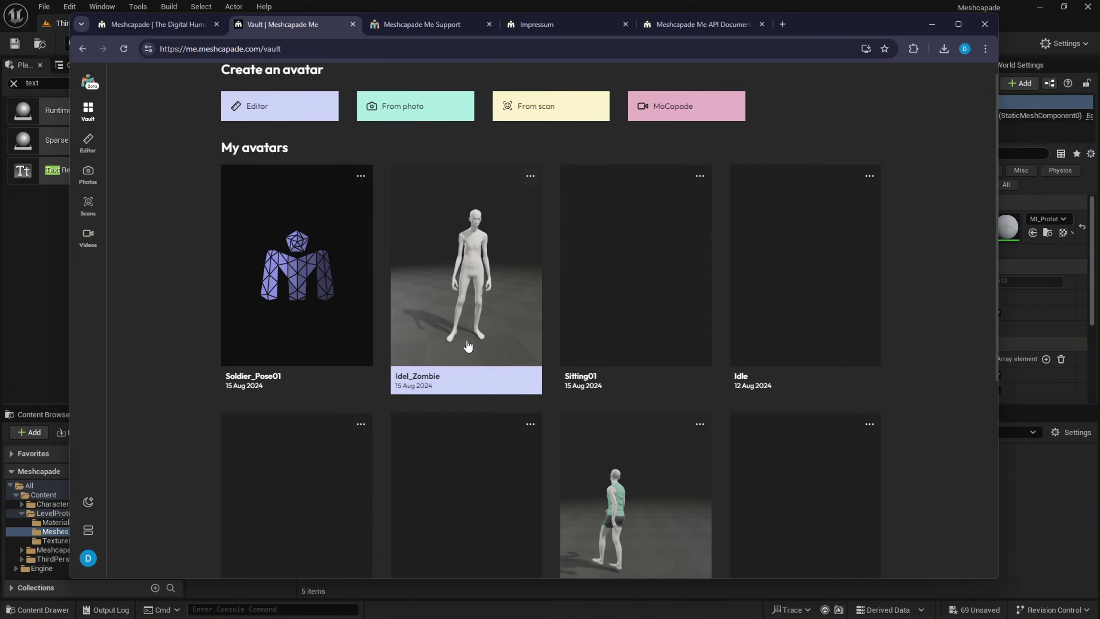
{"action": "scroll", "coordinate": [463, 349], "scroll_direction": "up", "scroll_amount": 4}
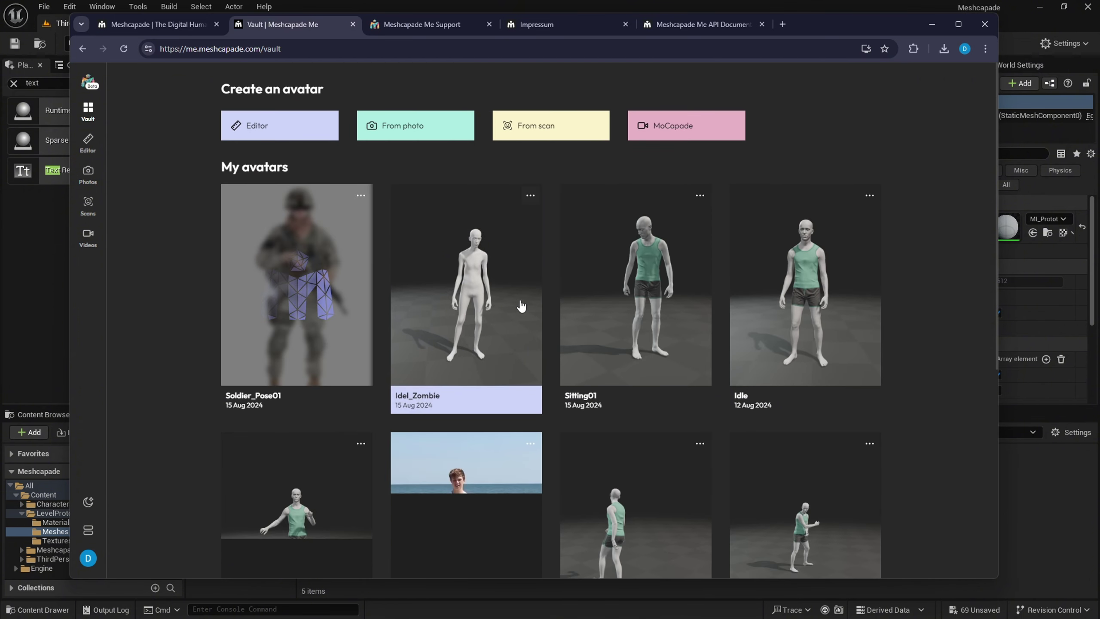
{"action": "scroll", "coordinate": [531, 408], "scroll_direction": "down", "scroll_amount": 4}
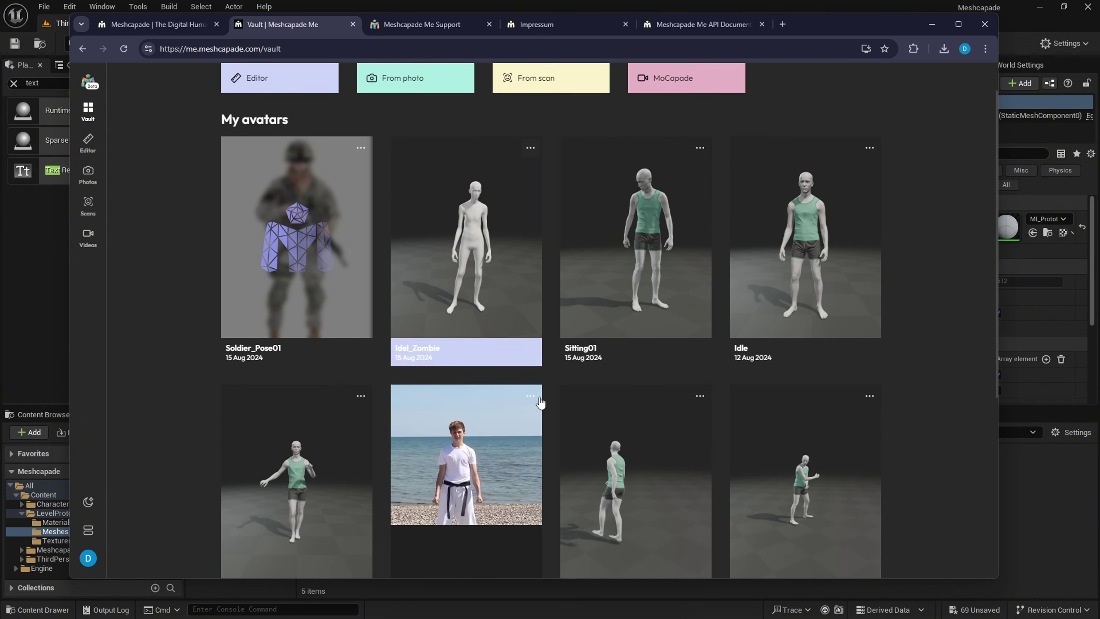
{"action": "scroll", "coordinate": [541, 400], "scroll_direction": "up", "scroll_amount": 4}
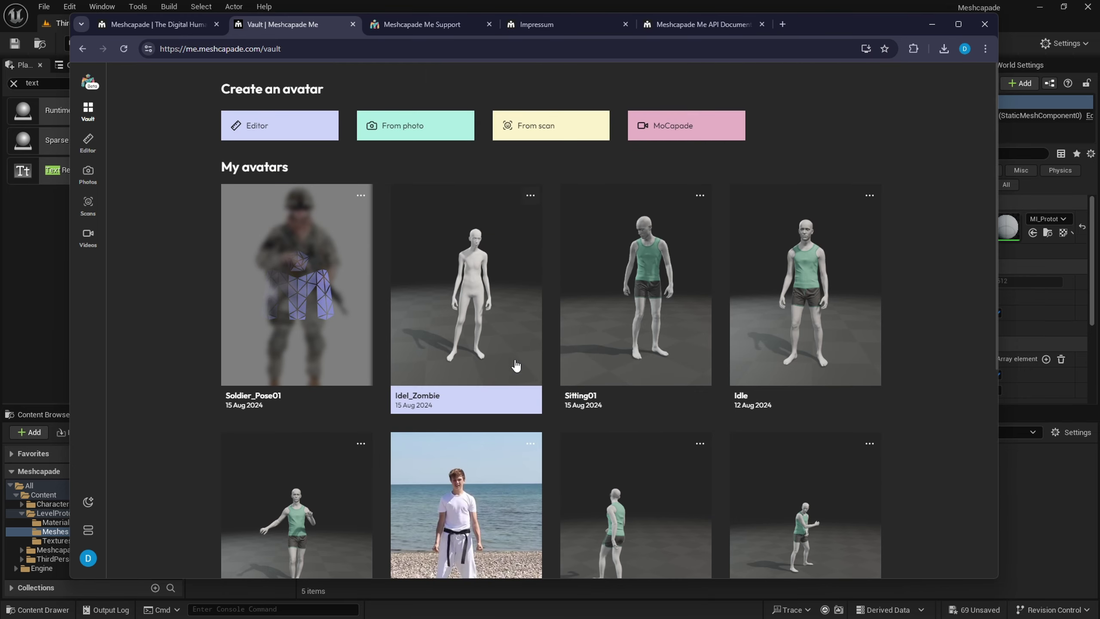
{"action": "left_click", "coordinate": [486, 307]}
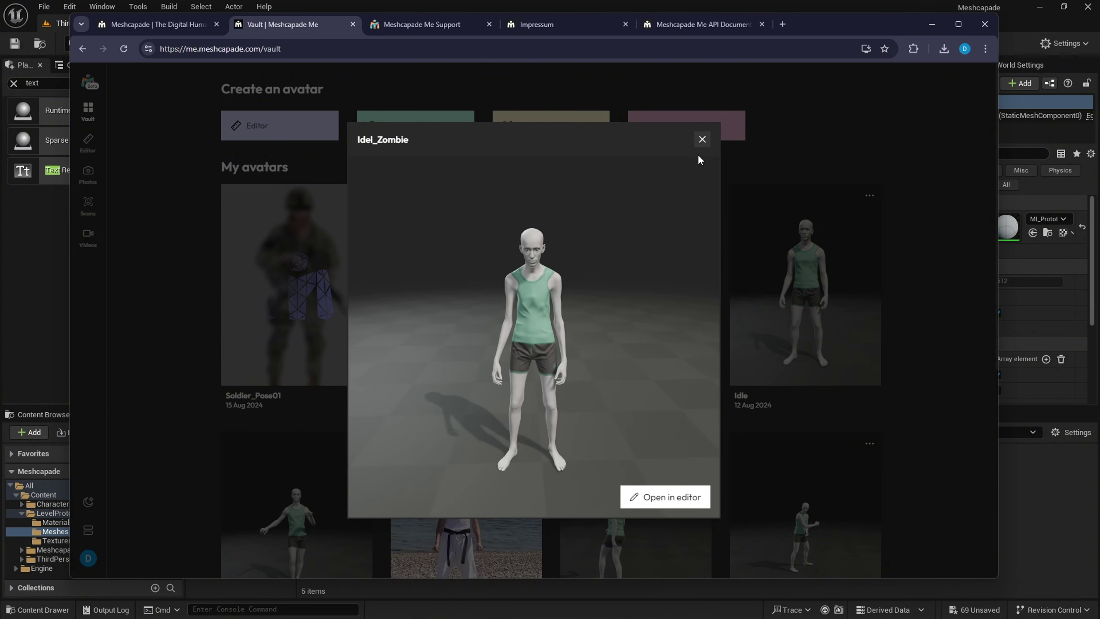
{"action": "left_click", "coordinate": [702, 139]}
- Preview the saved Idle avatar and view its figure from different sides
{"action": "left_click", "coordinate": [746, 304]}
{"action": "scroll", "coordinate": [512, 341], "scroll_direction": "down", "scroll_amount": 2}
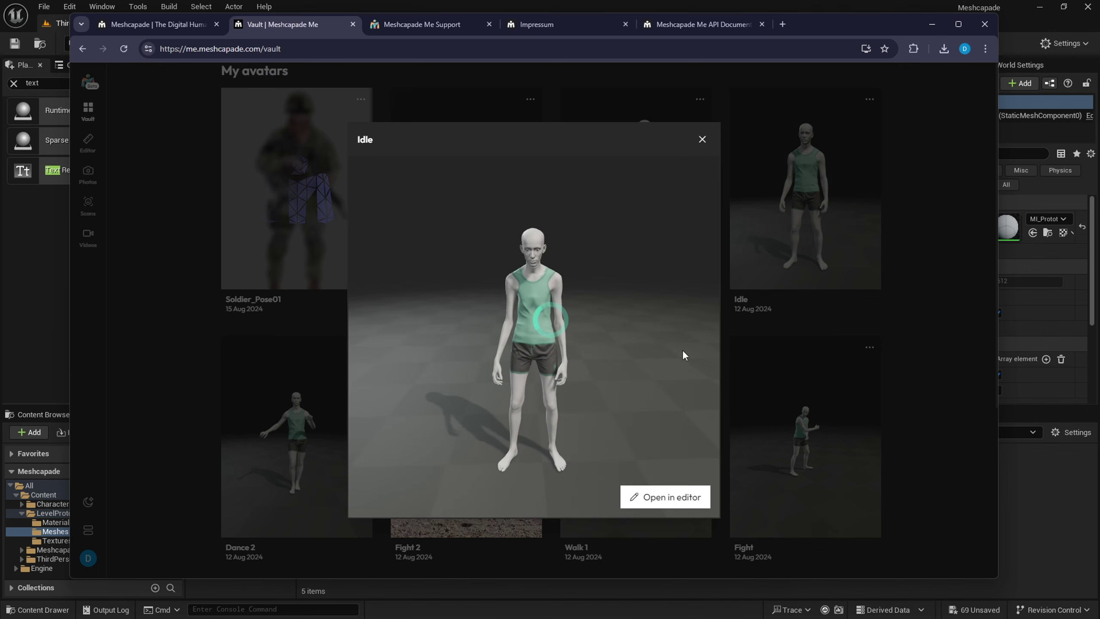
{"action": "scroll", "coordinate": [682, 350], "scroll_direction": "up", "scroll_amount": 2}
{"action": "left_click_drag", "start_coordinate": [519, 354], "coordinate": [669, 350]}
{"action": "left_click_drag", "start_coordinate": [536, 355], "coordinate": [584, 266]}
{"action": "scroll", "coordinate": [521, 347], "scroll_direction": "up", "scroll_amount": 3}
{"action": "scroll", "coordinate": [522, 363], "scroll_direction": "down", "scroll_amount": 5}
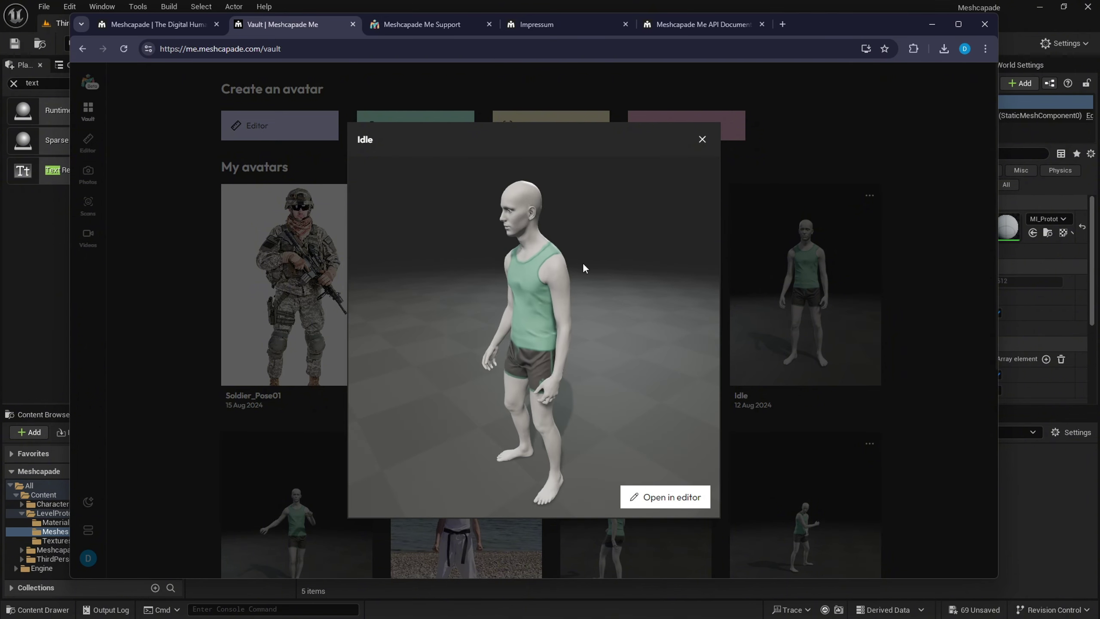
{"action": "left_click", "coordinate": [702, 139]}
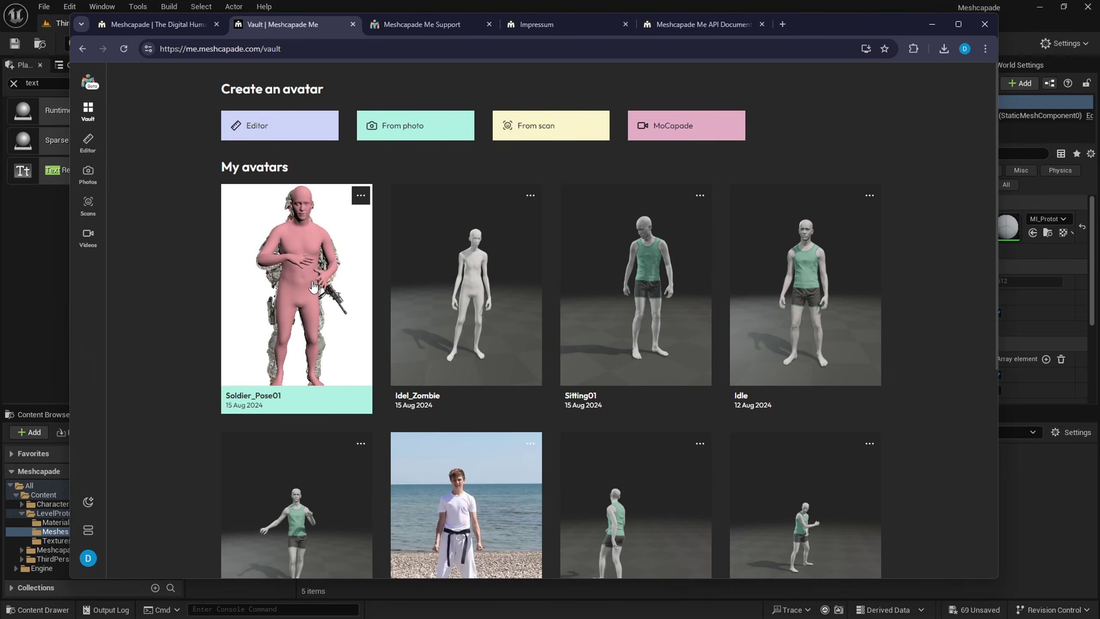
- Preview the Soldier_Pose01 avatar in the Vault, view its figure up close from the side, and recheck the Idel_Zombie avatar
{"action": "left_click", "coordinate": [314, 286]}
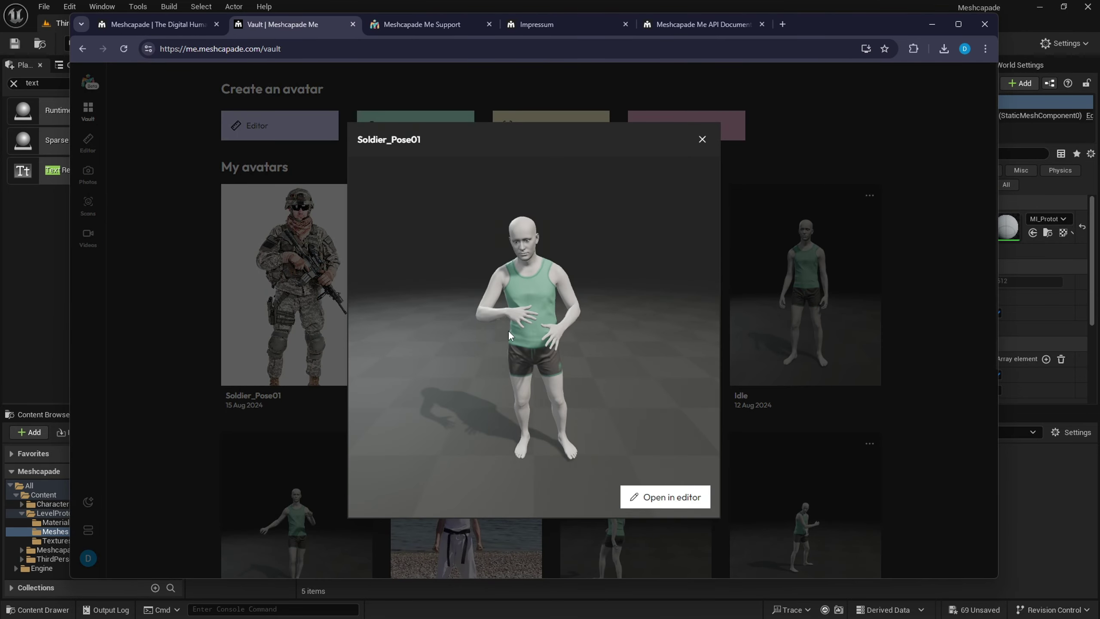
{"action": "scroll", "coordinate": [540, 329], "scroll_direction": "up", "scroll_amount": 3}
{"action": "left_click_drag", "start_coordinate": [540, 333], "coordinate": [512, 351]}
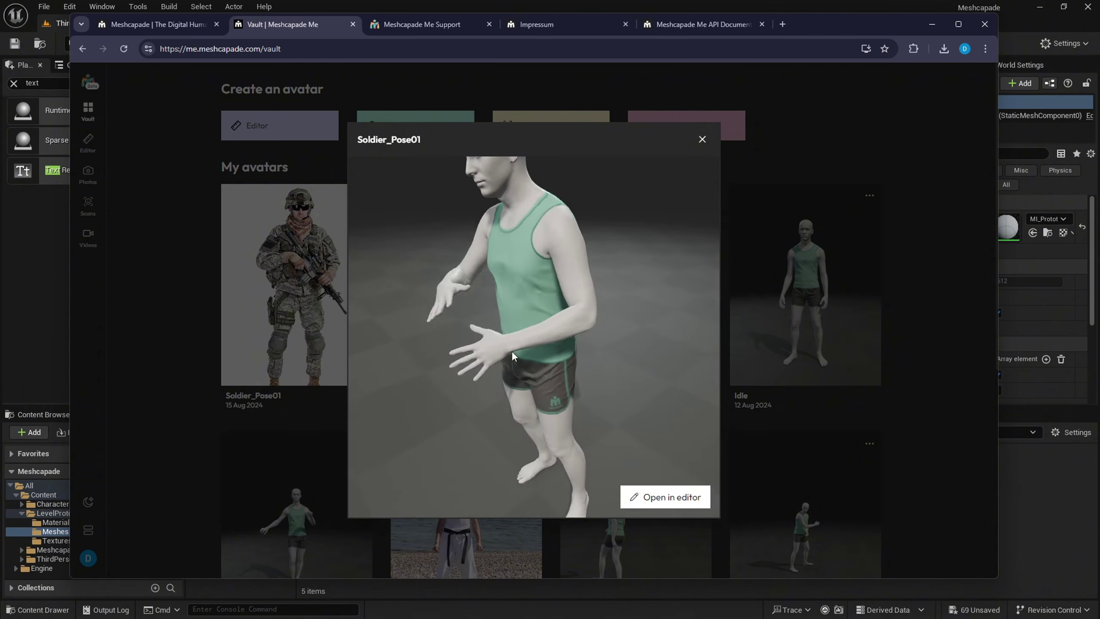
{"action": "left_click", "coordinate": [703, 143]}
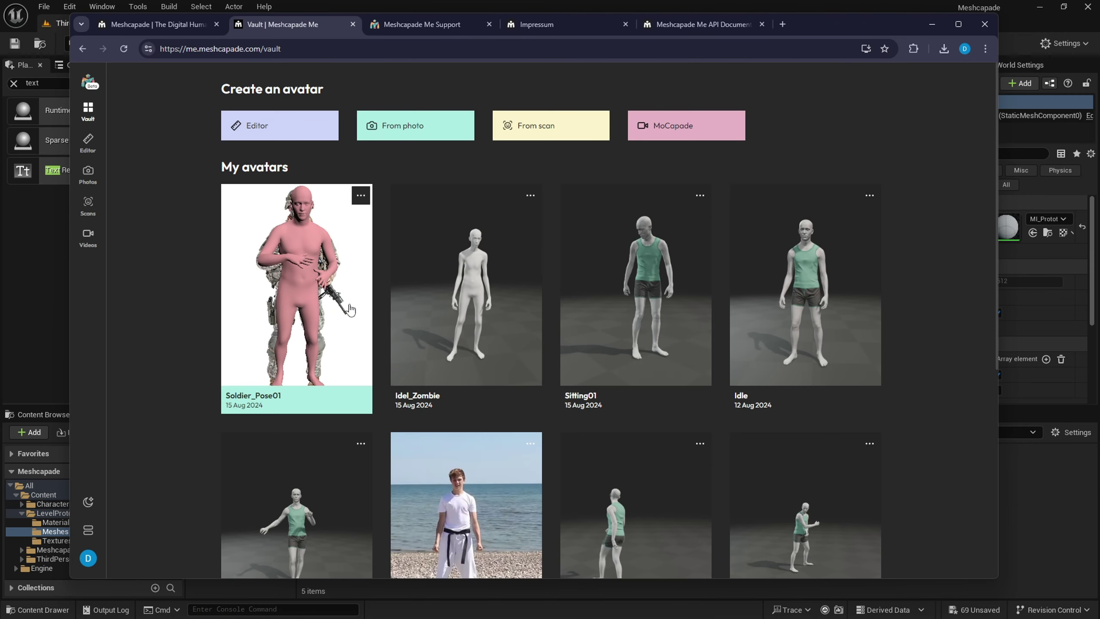
{"action": "left_click", "coordinate": [470, 304]}
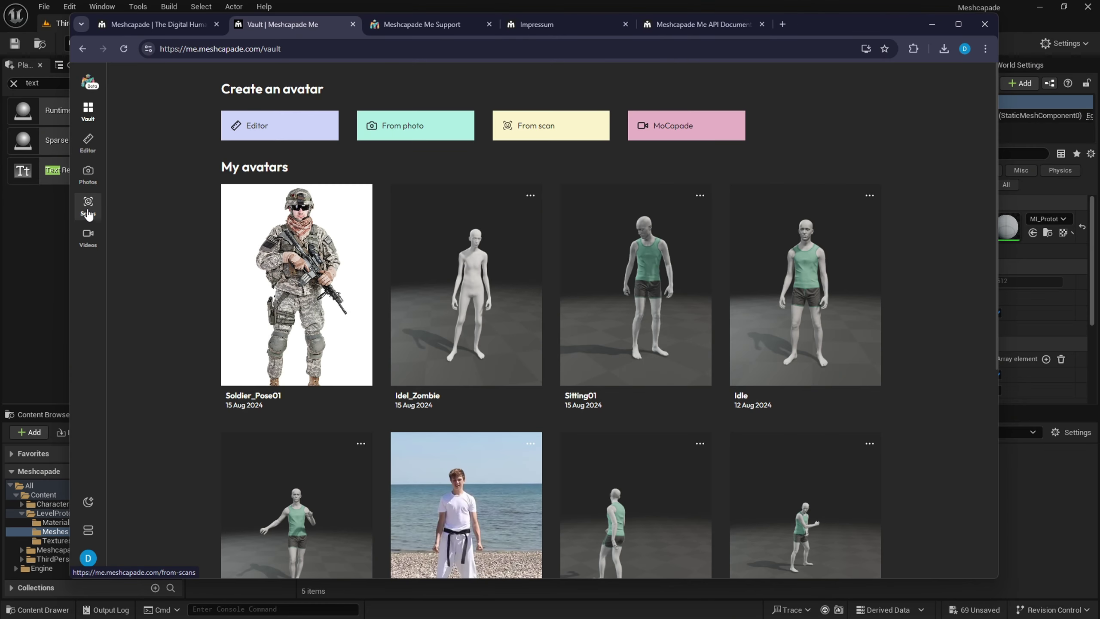
- Look at the Avatars from Scan upload page and browse the sample videos for video-based motion capture
{"action": "left_click", "coordinate": [89, 213]}
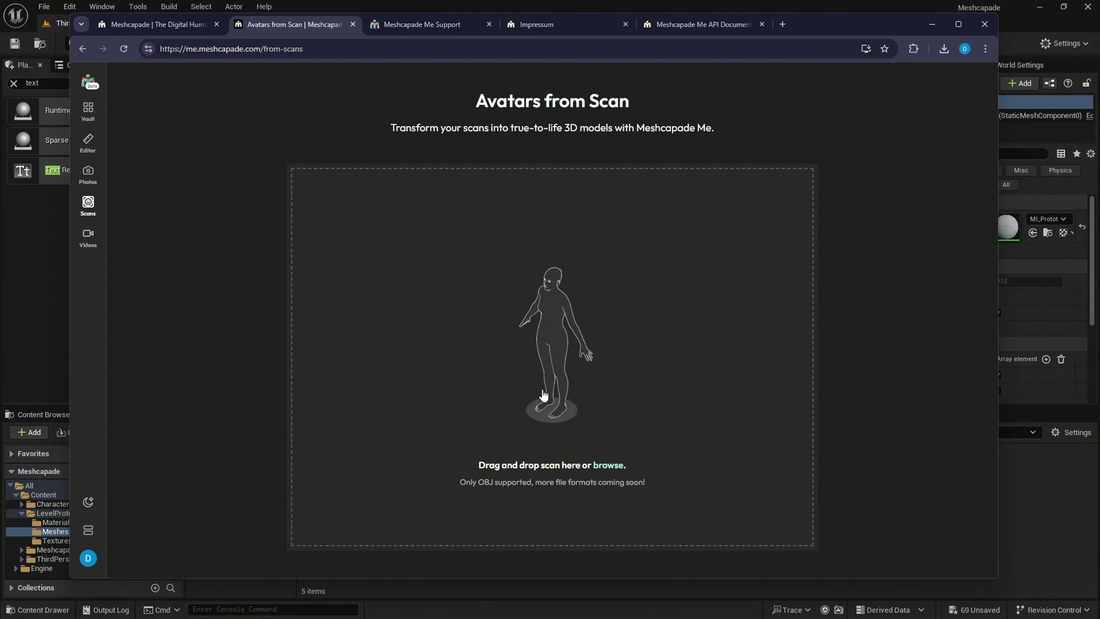
{"action": "left_click", "coordinate": [77, 247]}
{"action": "scroll", "coordinate": [398, 378], "scroll_direction": "down", "scroll_amount": 3}
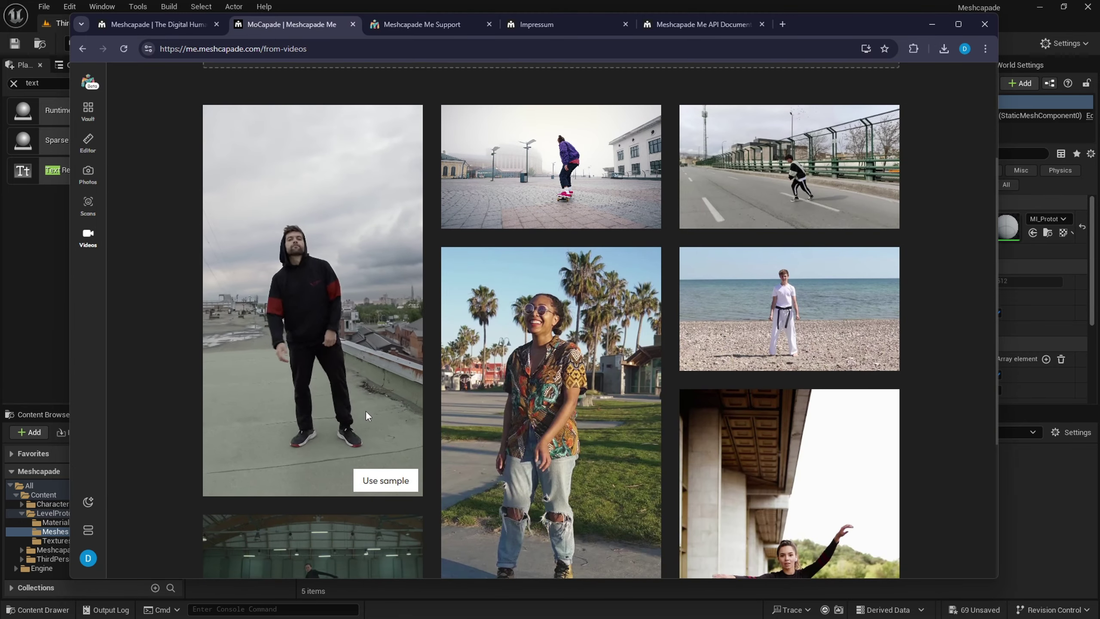
{"action": "scroll", "coordinate": [386, 428], "scroll_direction": "down", "scroll_amount": 3}
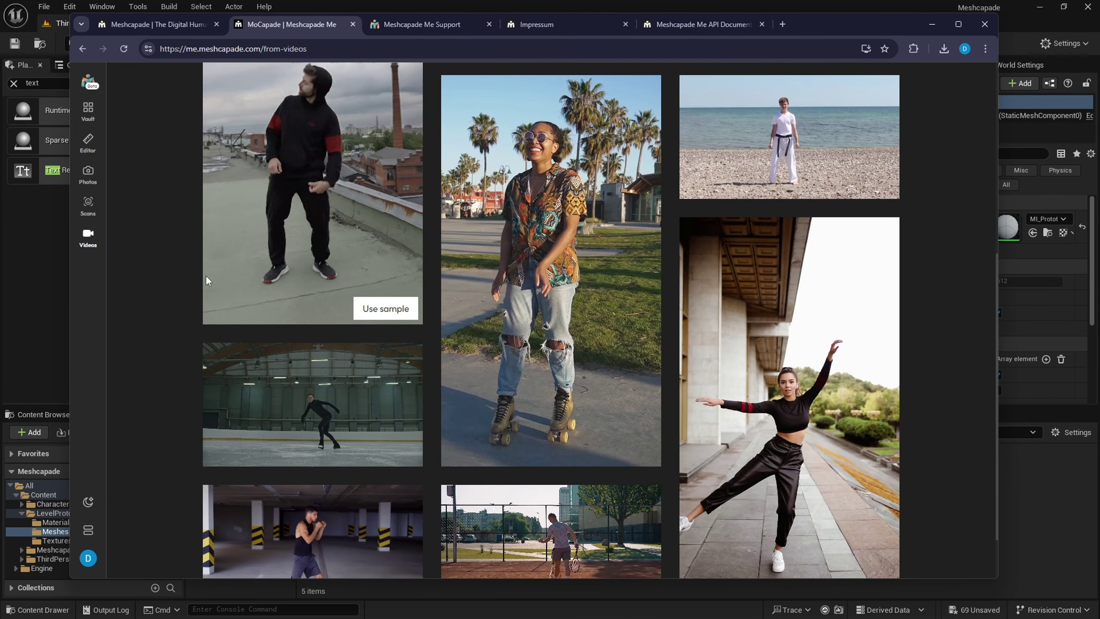
{"action": "scroll", "coordinate": [132, 203], "scroll_direction": "up", "scroll_amount": 4}
- Return to the Vault, browse the saved avatars and preview TestA1 from different sides
{"action": "left_click", "coordinate": [89, 122]}
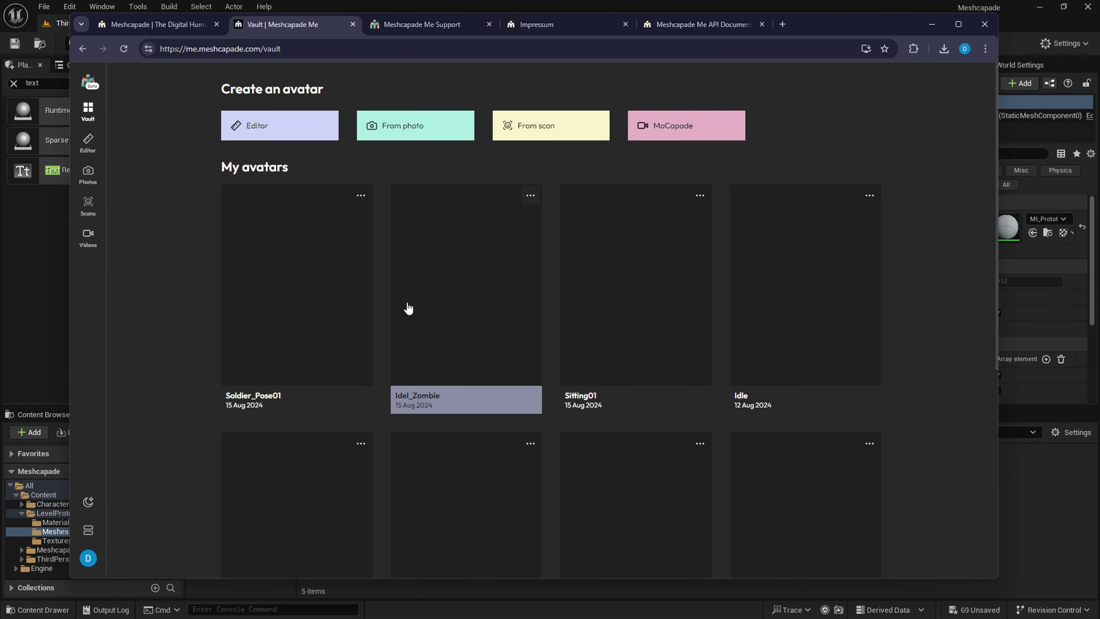
{"action": "scroll", "coordinate": [490, 356], "scroll_direction": "down", "scroll_amount": 4}
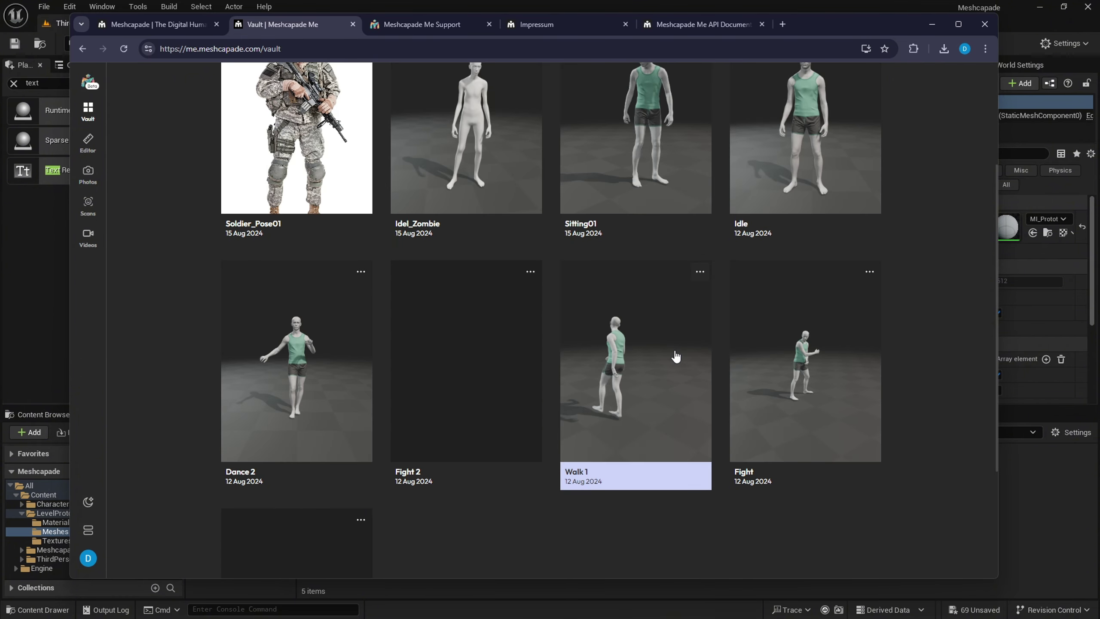
{"action": "scroll", "coordinate": [568, 439], "scroll_direction": "down", "scroll_amount": 3}
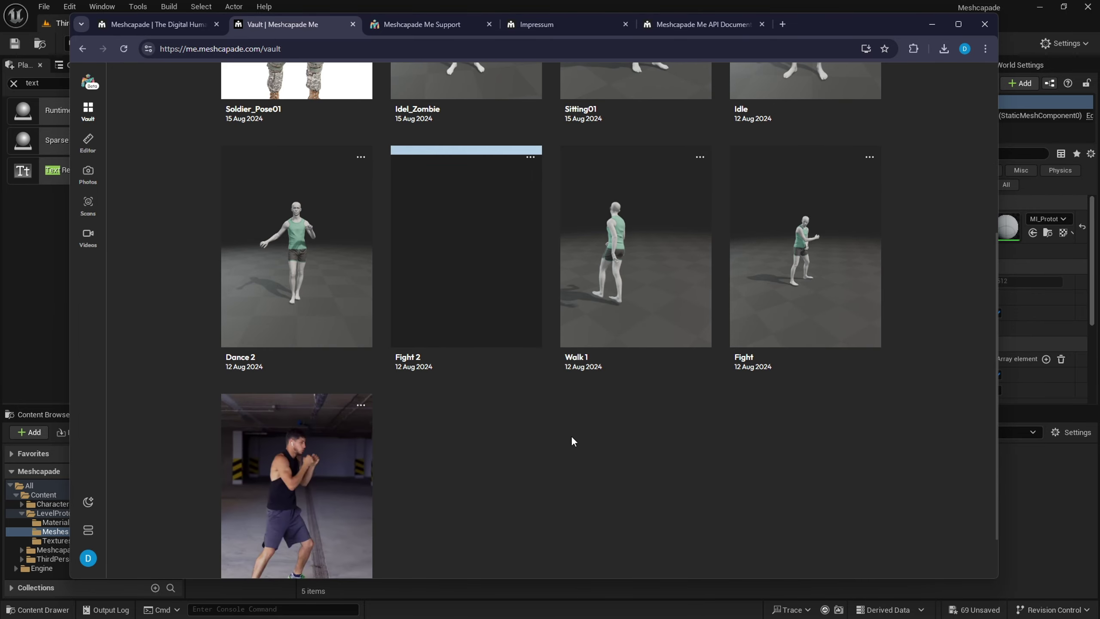
{"action": "scroll", "coordinate": [458, 433], "scroll_direction": "down", "scroll_amount": 1}
{"action": "left_click", "coordinate": [325, 422]}
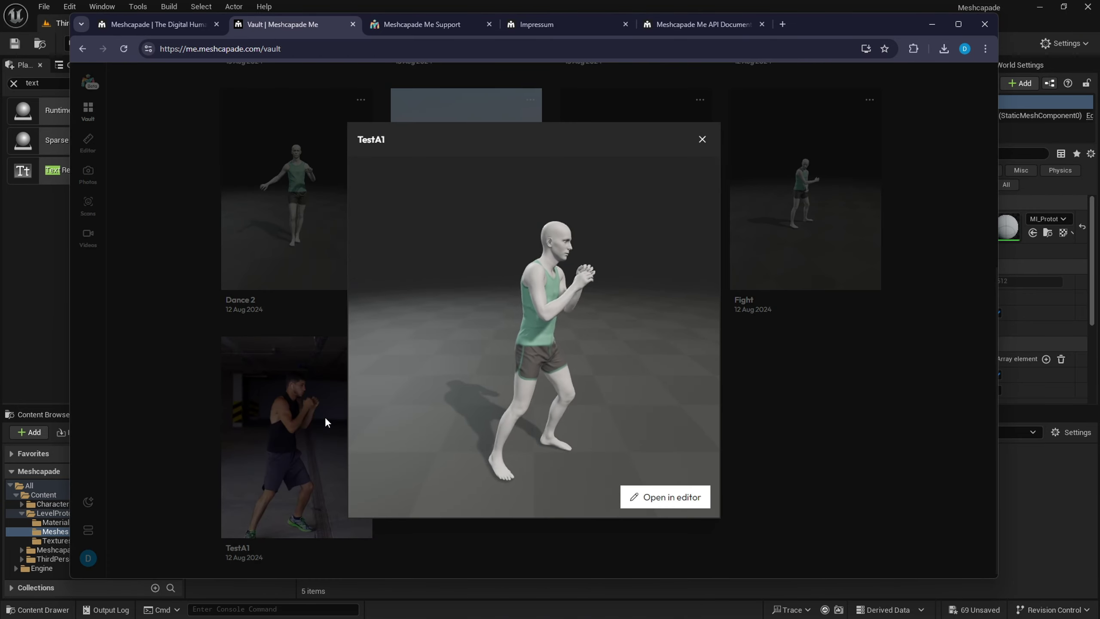
{"action": "left_click_drag", "start_coordinate": [502, 402], "coordinate": [512, 325]}
{"action": "scroll", "coordinate": [549, 407], "scroll_direction": "up", "scroll_amount": 5}
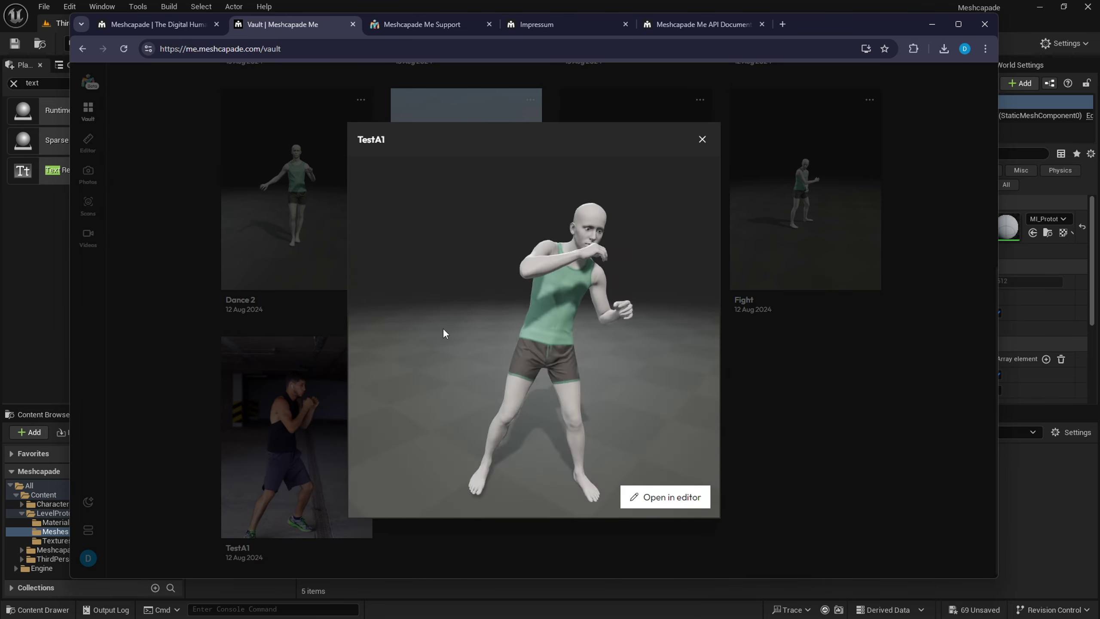
{"action": "left_click", "coordinate": [702, 139]}
- Return to the start of the avatar list and briefly preview the Idel_Zombie avatar
{"action": "scroll", "coordinate": [552, 285], "scroll_direction": "up", "scroll_amount": 5}
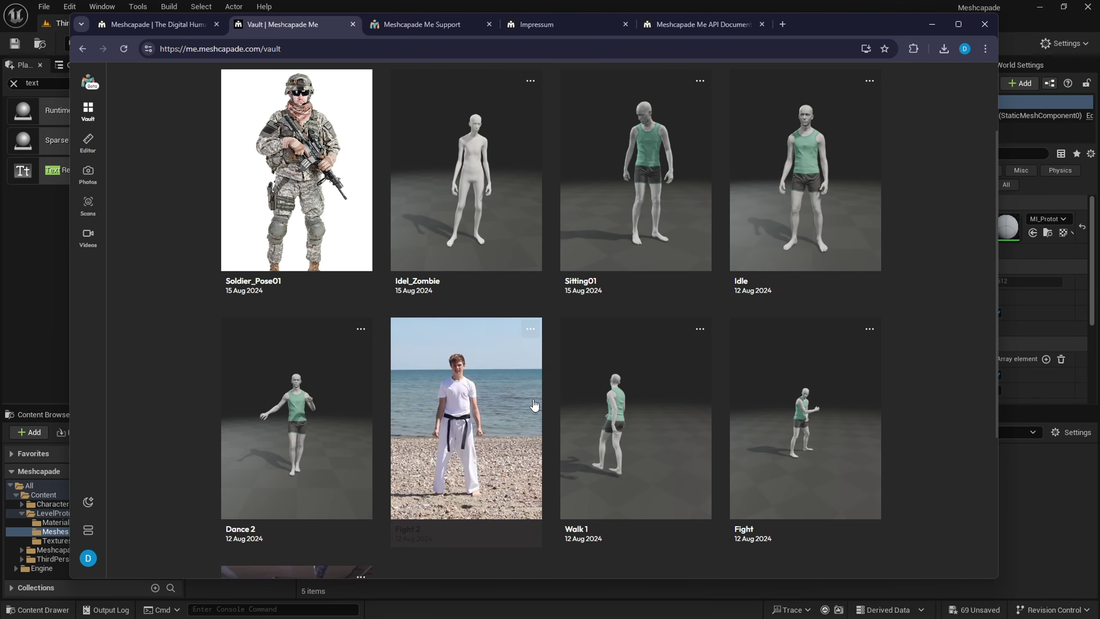
{"action": "scroll", "coordinate": [487, 332], "scroll_direction": "up", "scroll_amount": 3}
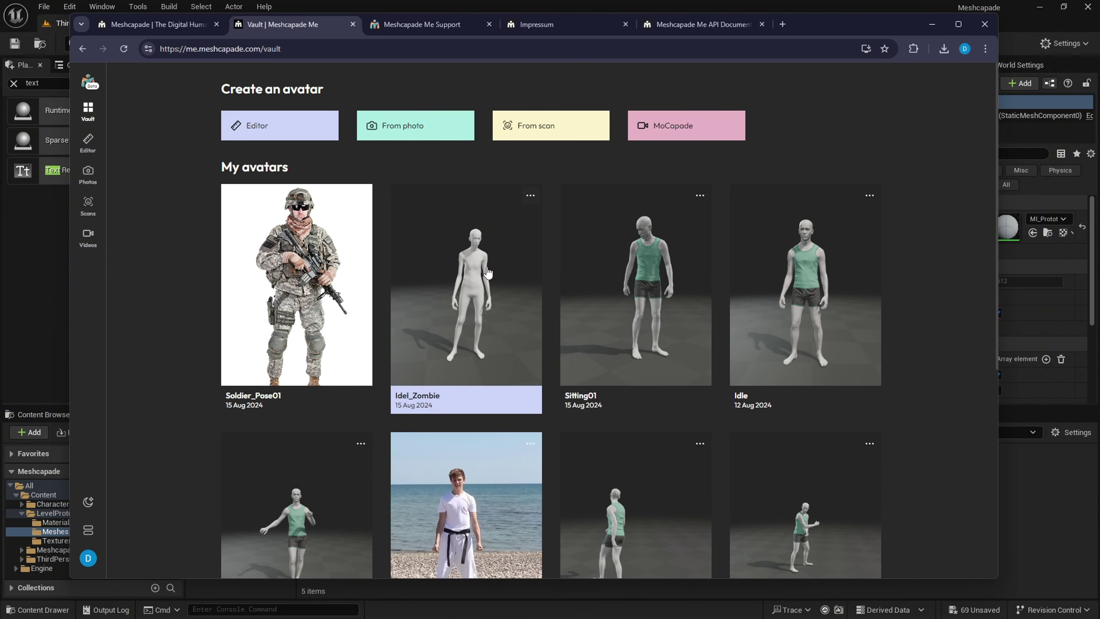
{"action": "left_click", "coordinate": [474, 300]}
{"action": "left_click", "coordinate": [702, 139]}
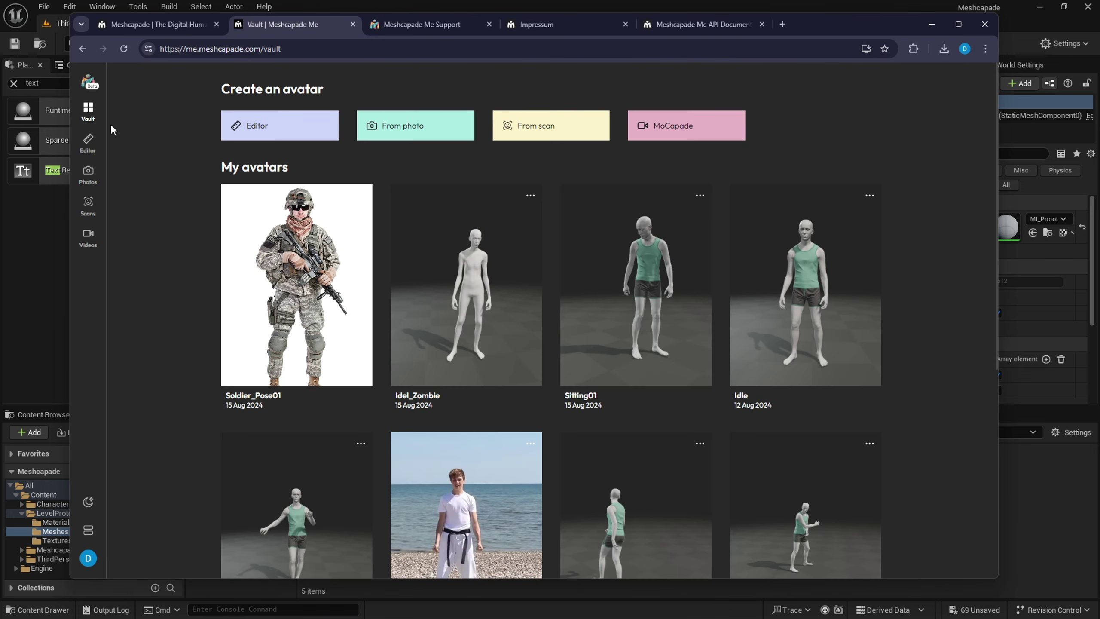
- Open the avatar Editor and view the zombie figure from different angles
{"action": "left_click", "coordinate": [90, 147]}
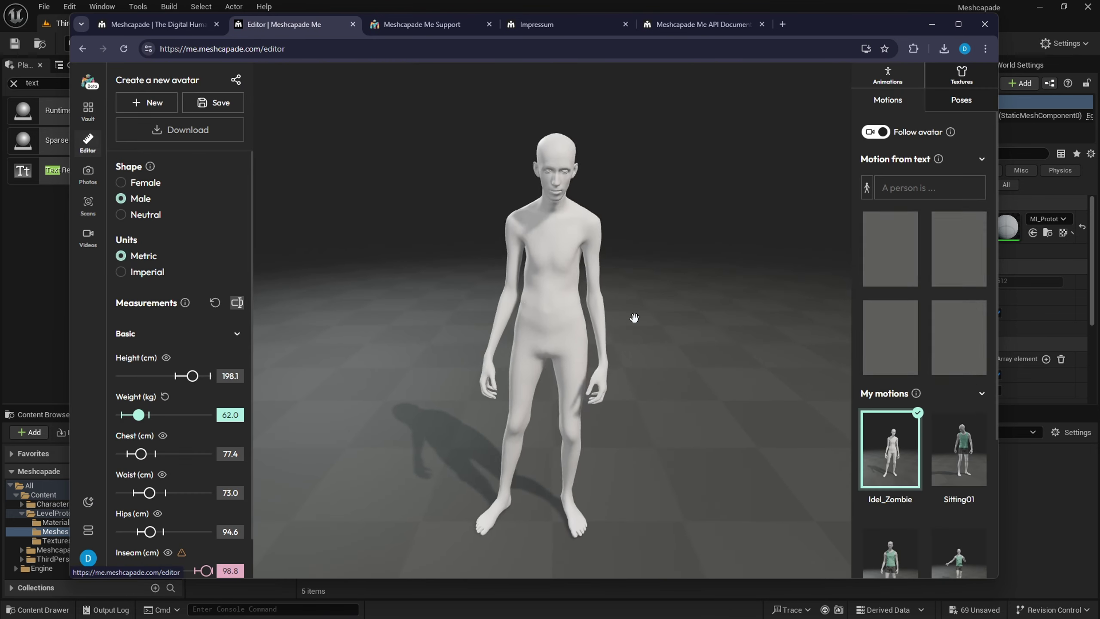
{"action": "left_click_drag", "start_coordinate": [593, 271], "coordinate": [587, 312]}
{"action": "scroll", "coordinate": [567, 290], "scroll_direction": "down", "scroll_amount": 3}
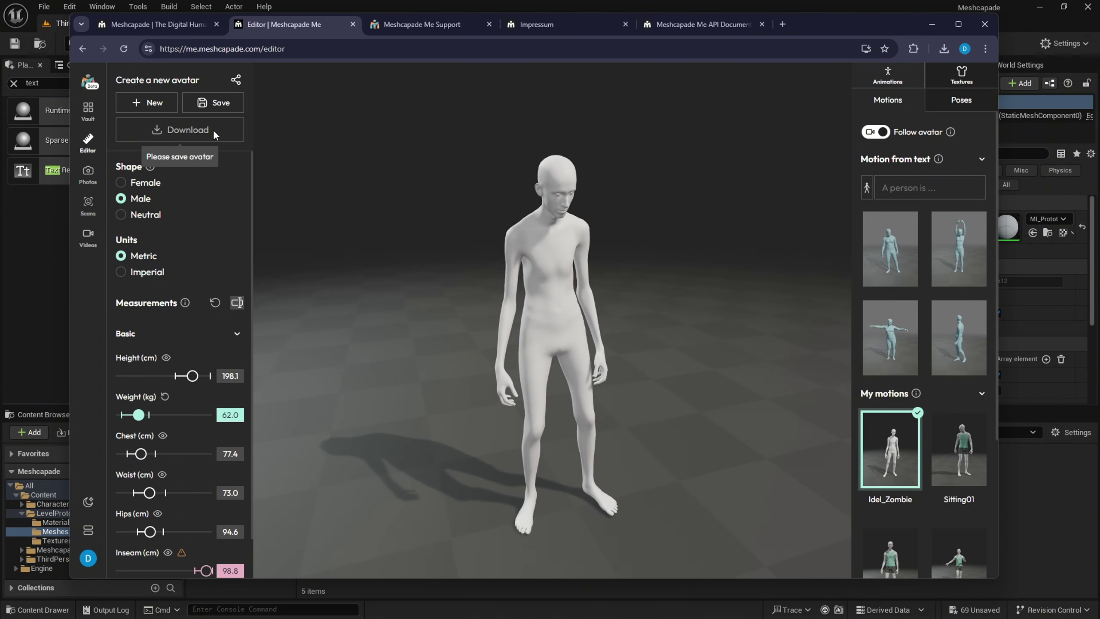
{"action": "mouse_move", "coordinate": [575, 219]}
{"action": "left_mouse_down"}
{"action": "mouse_move", "coordinate": [449, 224]}
{"action": "mouse_move", "coordinate": [574, 228]}
{"action": "left_mouse_up"}
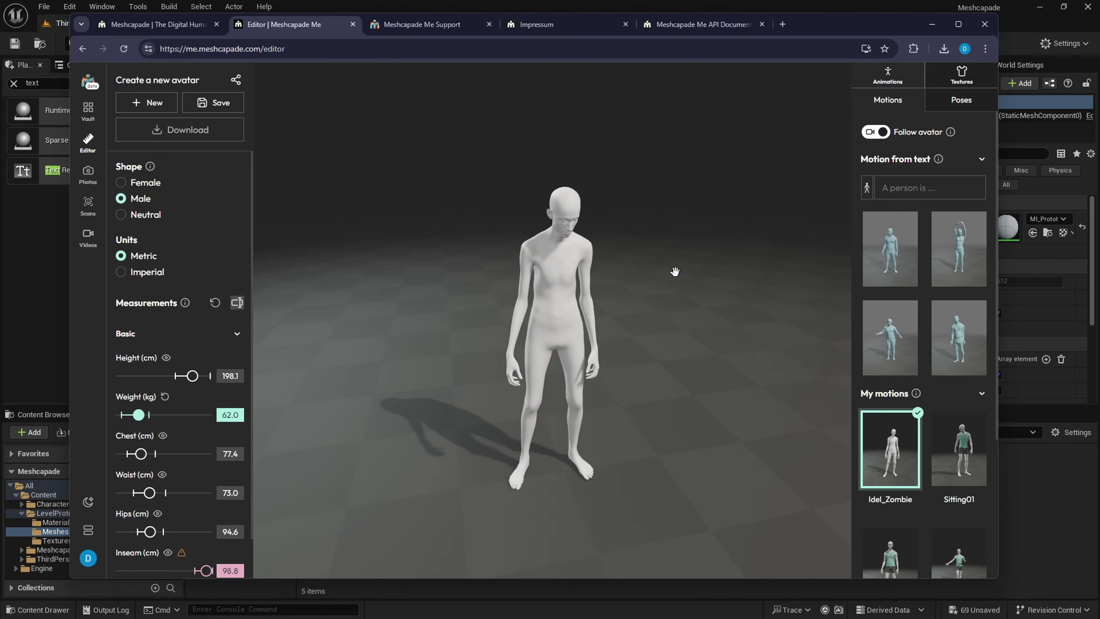
{"action": "left_click_drag", "start_coordinate": [670, 271], "coordinate": [695, 259]}
{"action": "scroll", "coordinate": [627, 255], "scroll_direction": "up", "scroll_amount": 2}
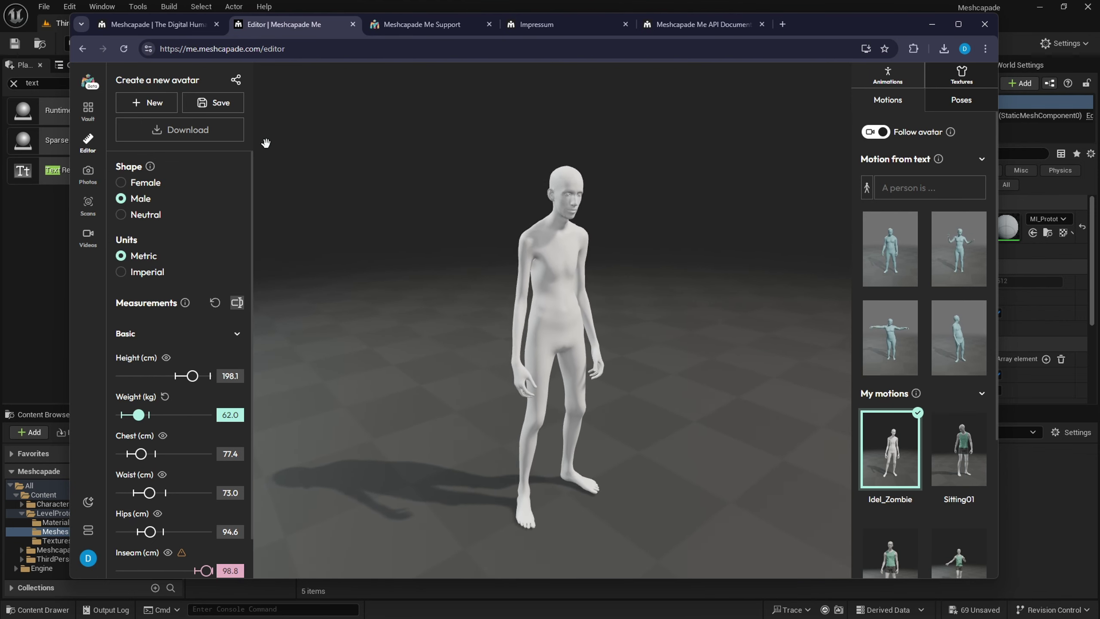
- Generate motions for the zombie from the text prompt "walk cycle"
{"action": "left_click", "coordinate": [897, 191]}
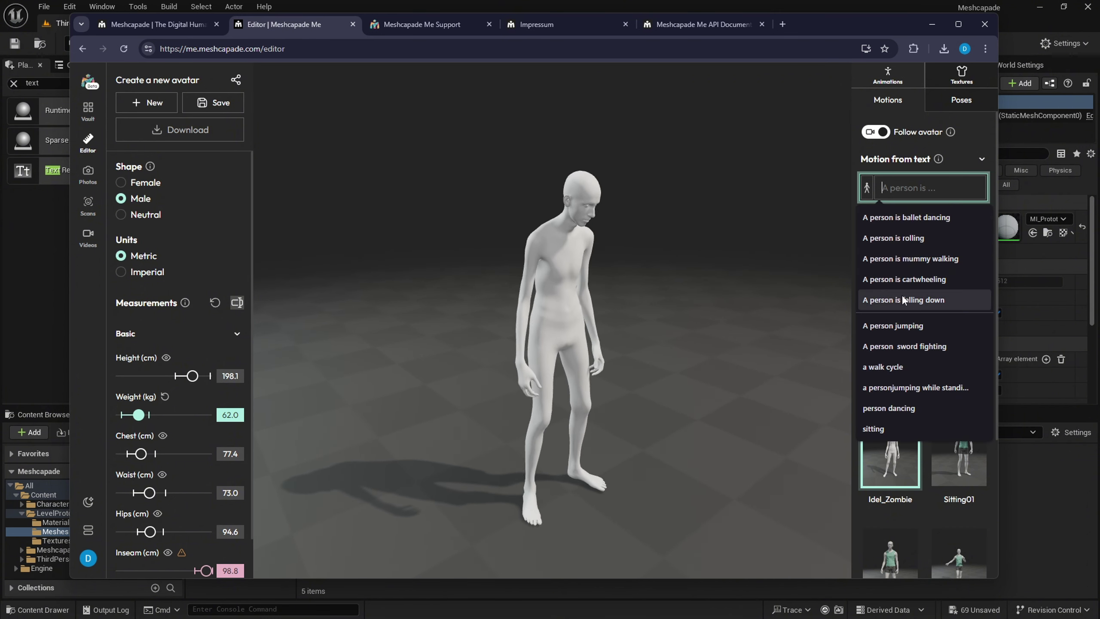
{"action": "left_click", "coordinate": [799, 216]}
{"action": "left_click", "coordinate": [904, 187]}
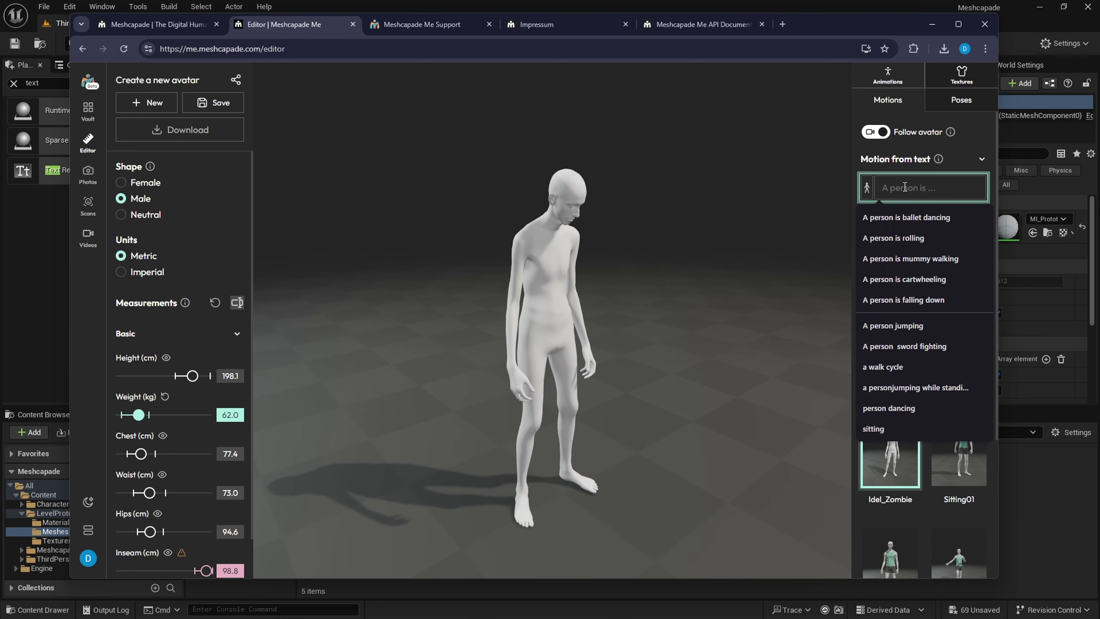
{"action": "type", "text": "walk cycle"}
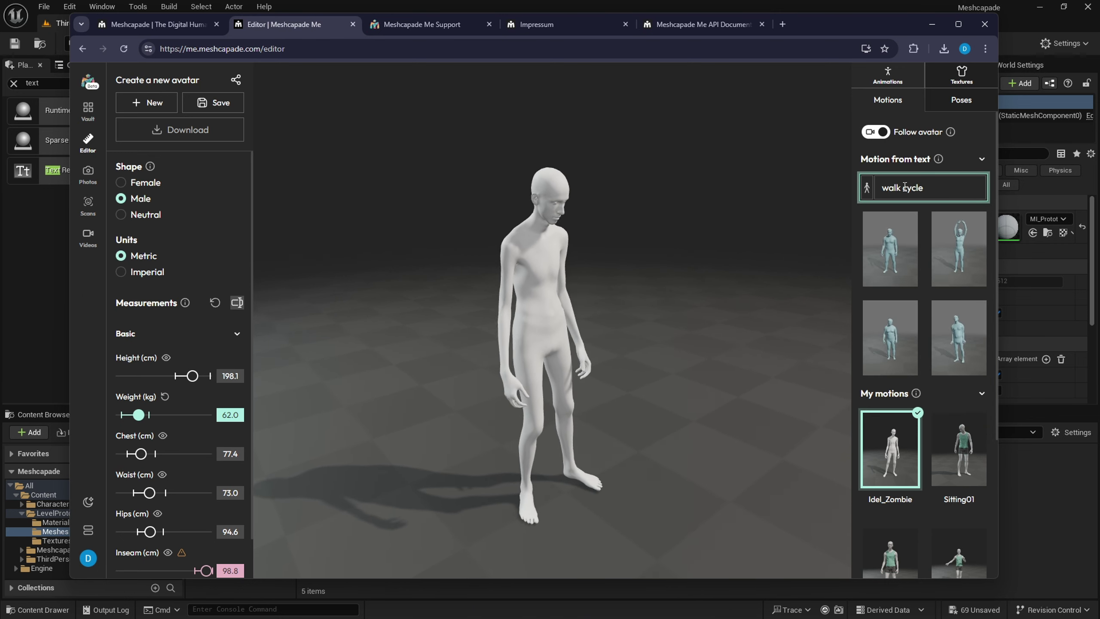
{"action": "key", "text": "Return"}
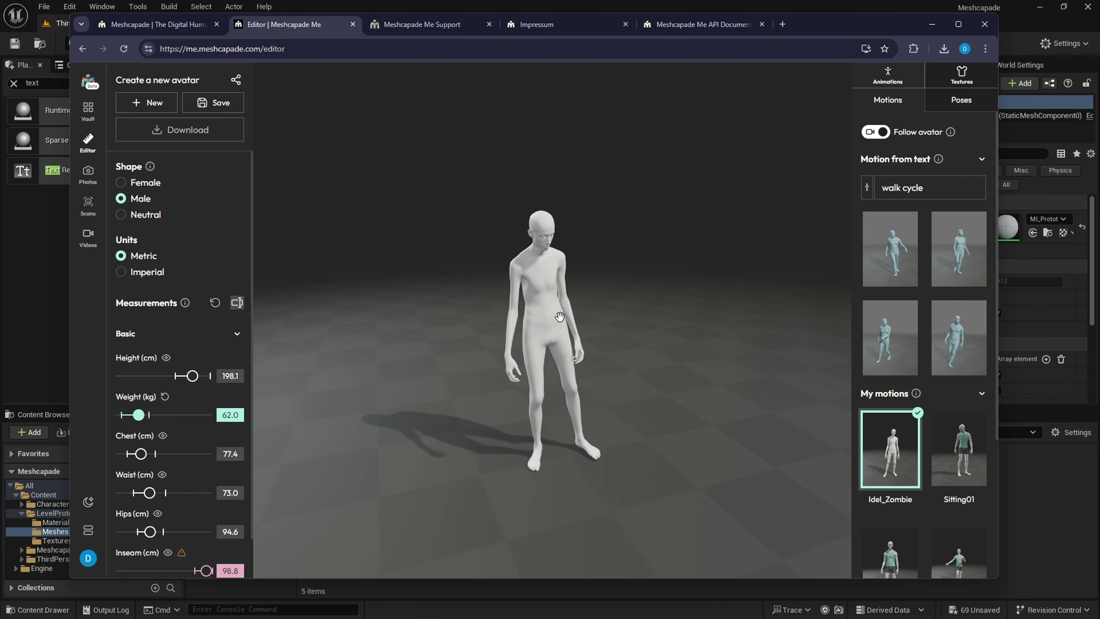
- Try the first generated walk cycle motion on the zombie and view it from different sides
{"action": "scroll", "coordinate": [593, 351], "scroll_direction": "up", "scroll_amount": 5}
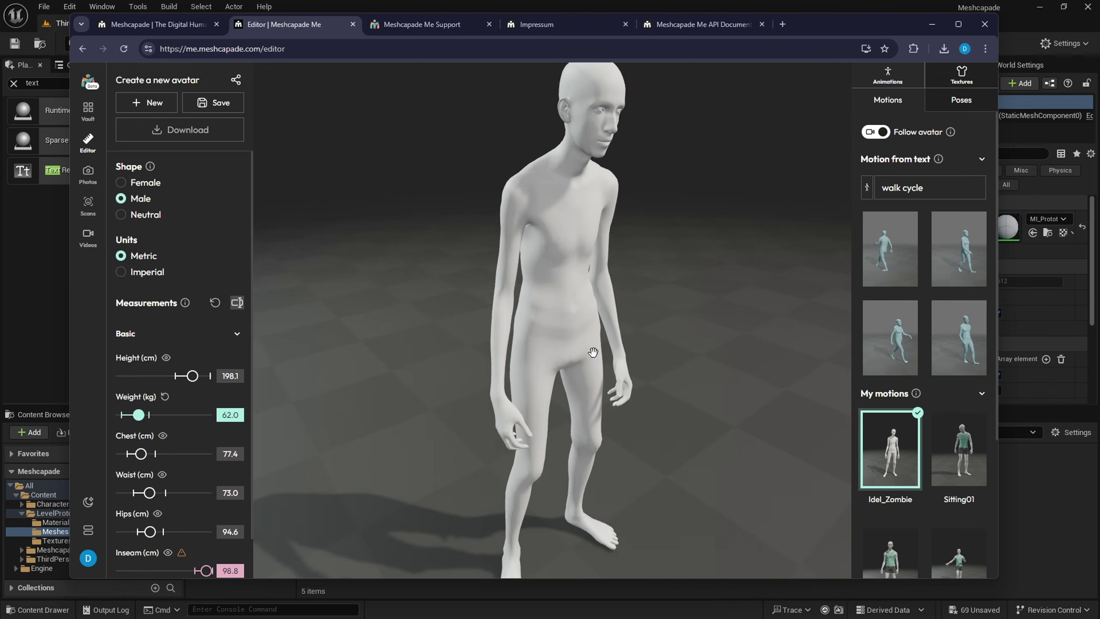
{"action": "scroll", "coordinate": [593, 352], "scroll_direction": "down", "scroll_amount": 5}
{"action": "left_click_drag", "start_coordinate": [593, 351], "coordinate": [738, 344]}
{"action": "left_click_drag", "start_coordinate": [724, 396], "coordinate": [584, 393]}
{"action": "left_click", "coordinate": [931, 188]}
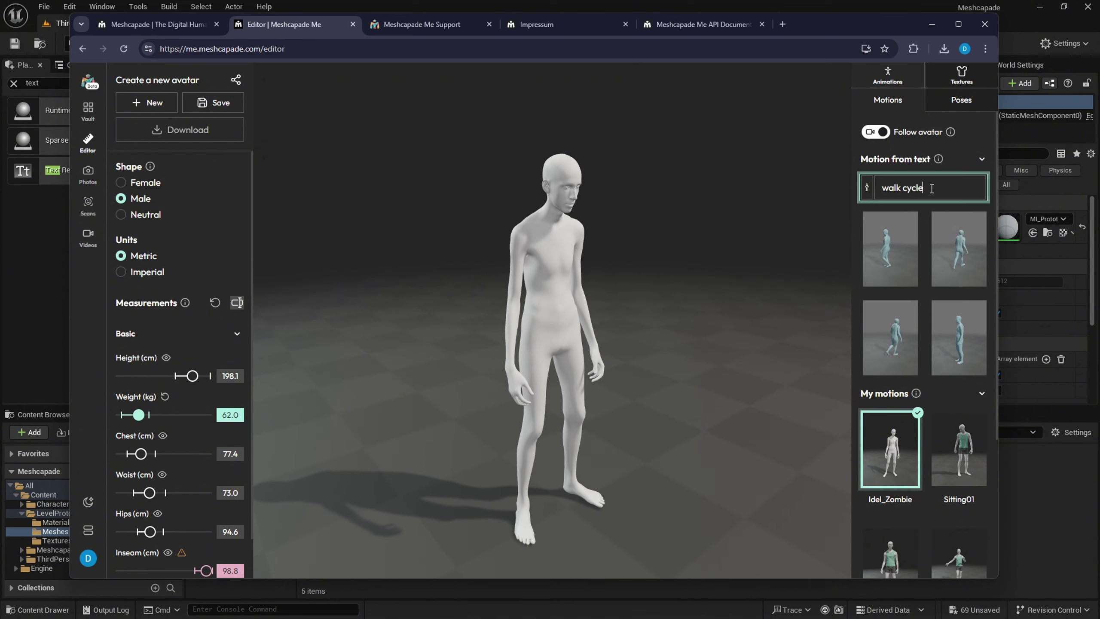
{"action": "mouse_move", "coordinate": [726, 287]}
{"action": "left_mouse_down"}
{"action": "mouse_move", "coordinate": [503, 295]}
{"action": "mouse_move", "coordinate": [655, 302]}
{"action": "mouse_move", "coordinate": [726, 272]}
{"action": "left_mouse_up"}
{"action": "left_click", "coordinate": [890, 249]}
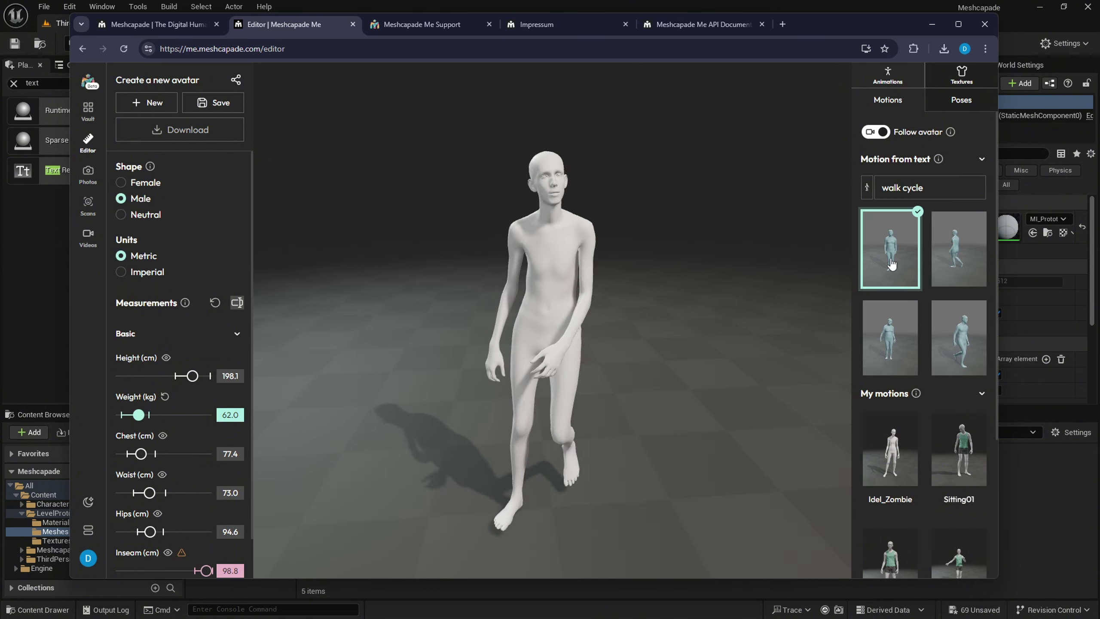
{"action": "left_click_drag", "start_coordinate": [691, 331], "coordinate": [480, 325]}
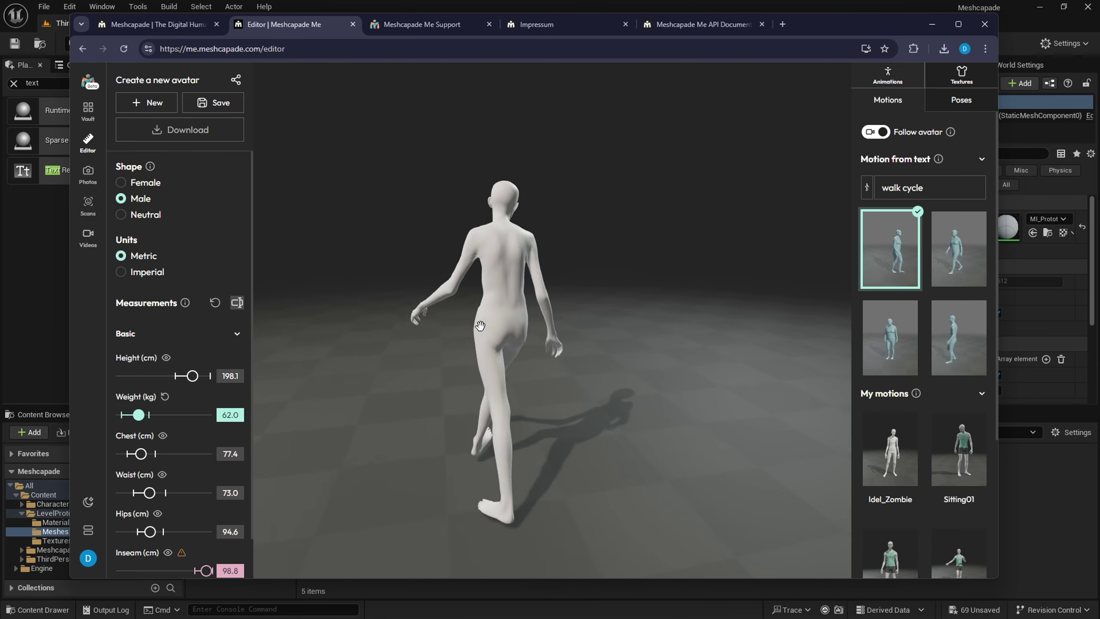
{"action": "left_click_drag", "start_coordinate": [663, 346], "coordinate": [457, 339]}
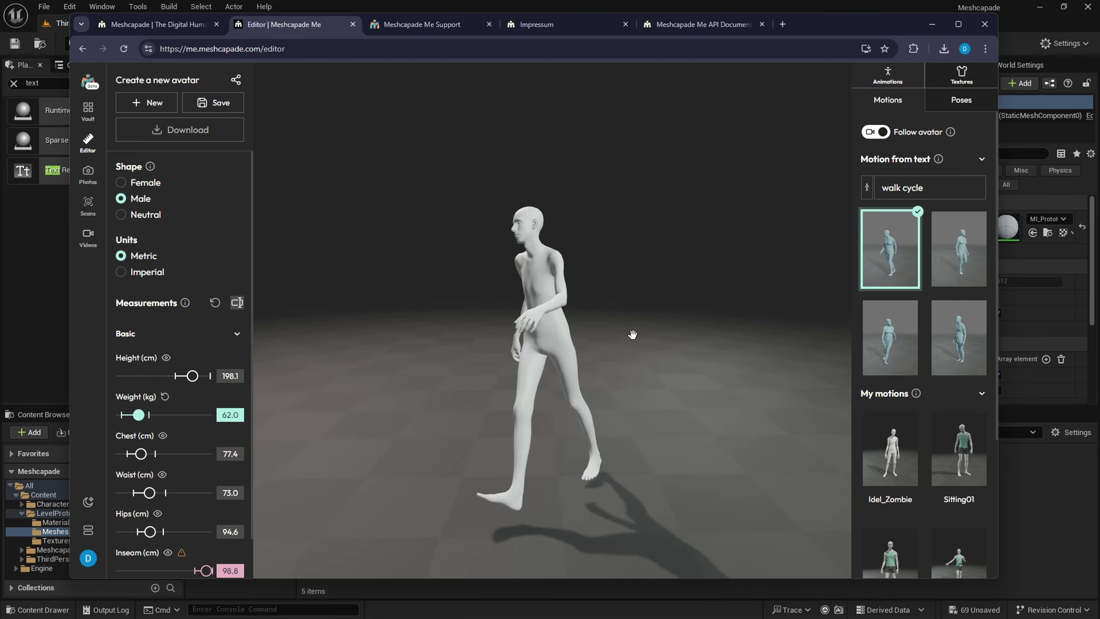
- Try the second and third walk cycle motions, and apply the fourth one to the zombie
{"action": "left_click", "coordinate": [965, 254]}
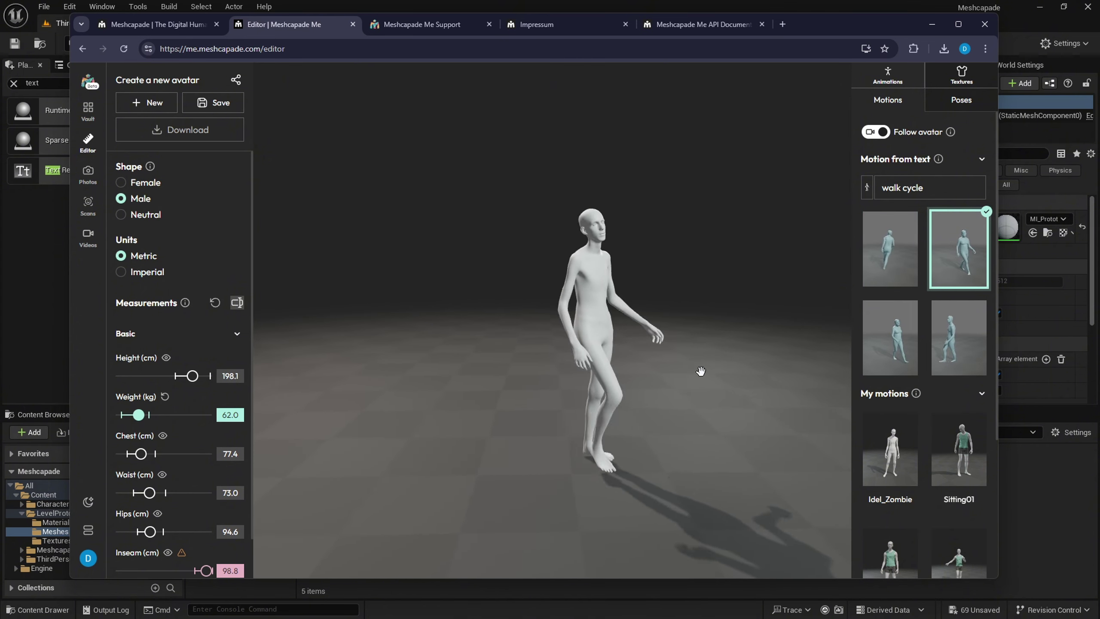
{"action": "left_click", "coordinate": [877, 345]}
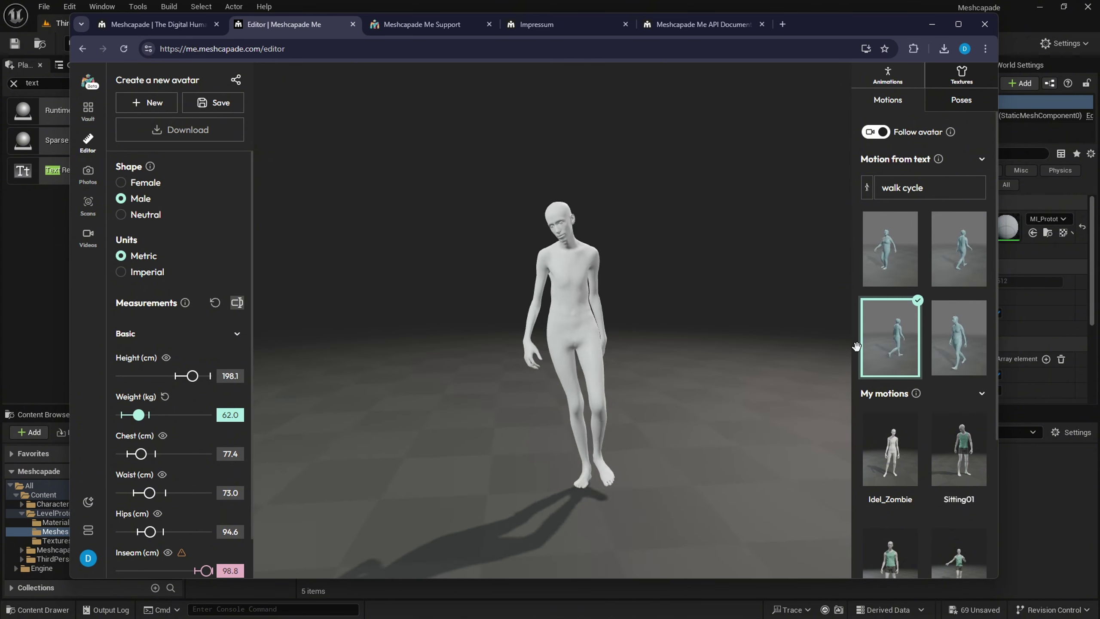
{"action": "left_click", "coordinate": [951, 341]}
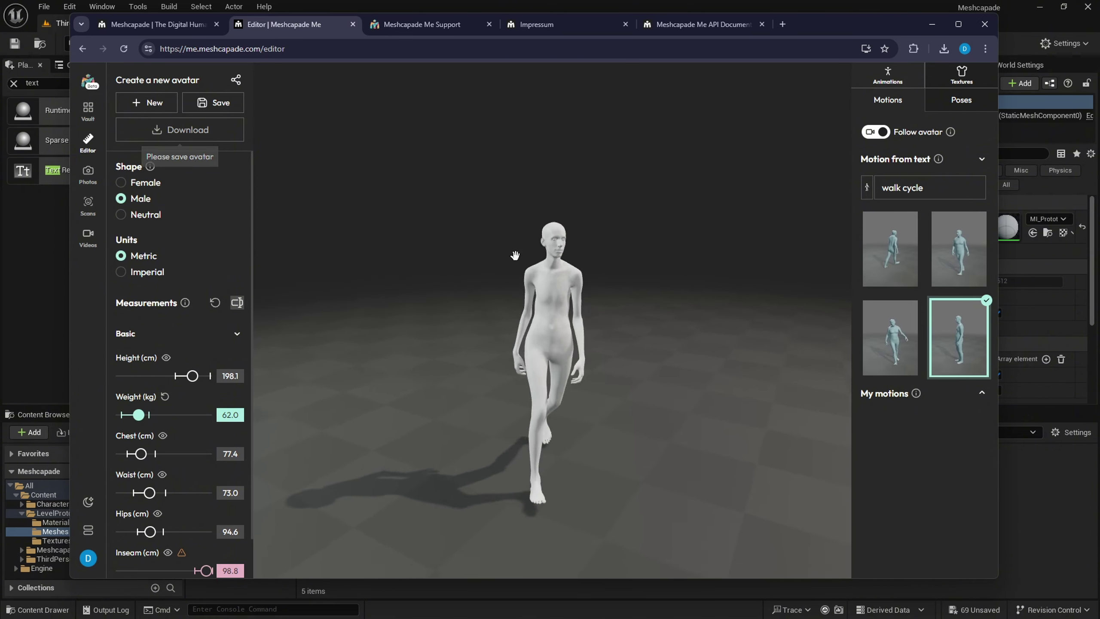
- Save the walking zombie as a new avatar named Idel_Zombie2
{"action": "left_click", "coordinate": [220, 103]}
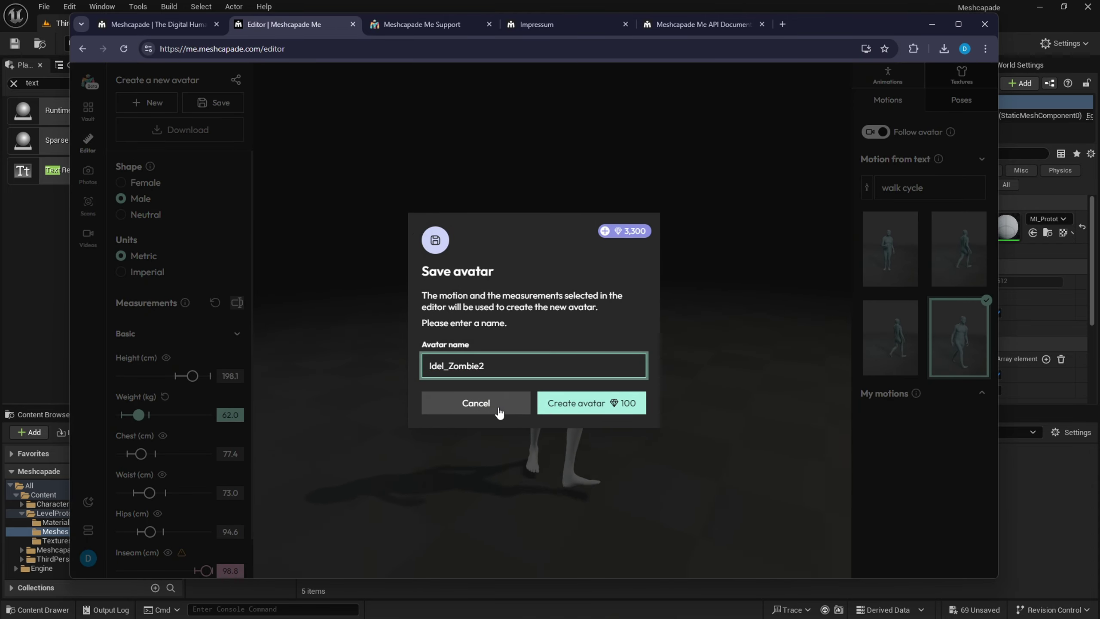
{"action": "left_click", "coordinate": [582, 403]}
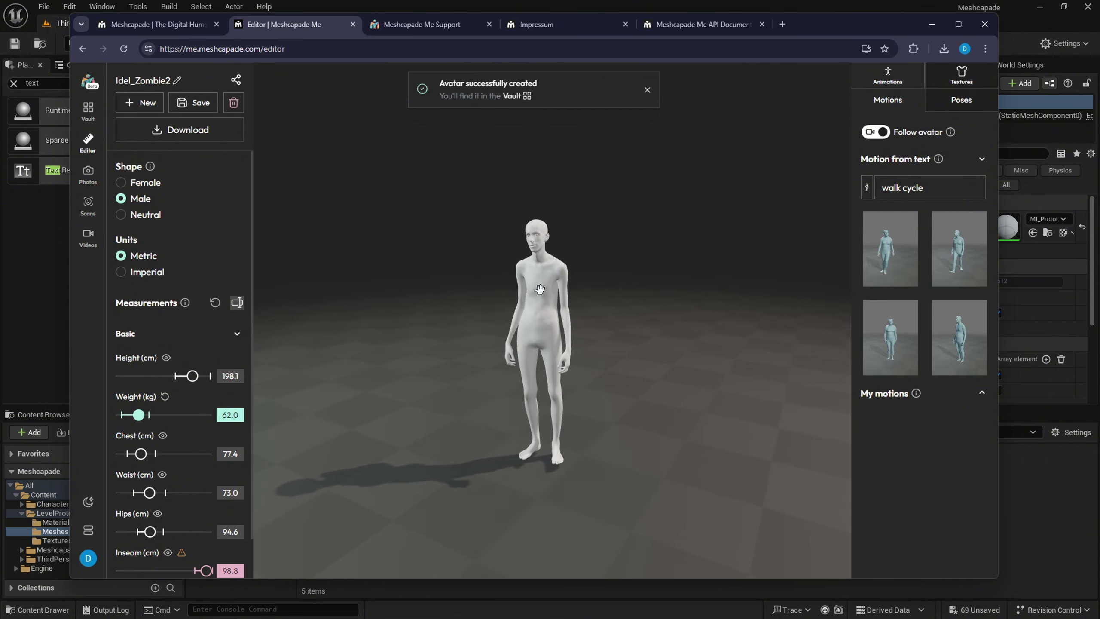
- Download the Idel_Zombie2 avatar as an FBX file with the Unreal compatibility mode
{"action": "left_click_drag", "start_coordinate": [535, 309], "coordinate": [639, 319]}
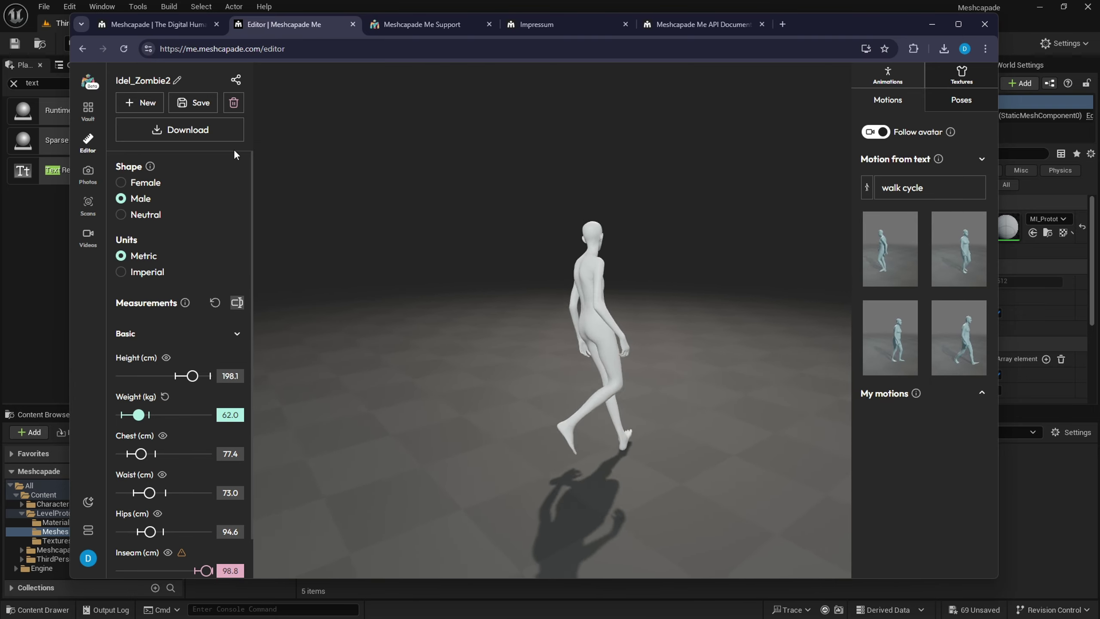
{"action": "left_click", "coordinate": [200, 131]}
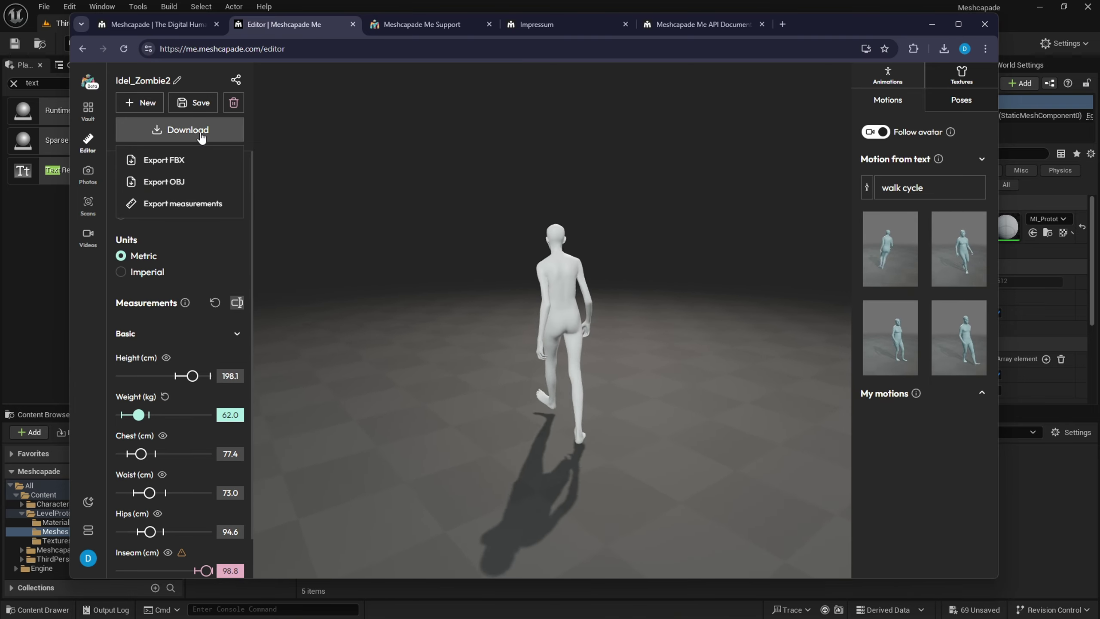
{"action": "left_click", "coordinate": [185, 161]}
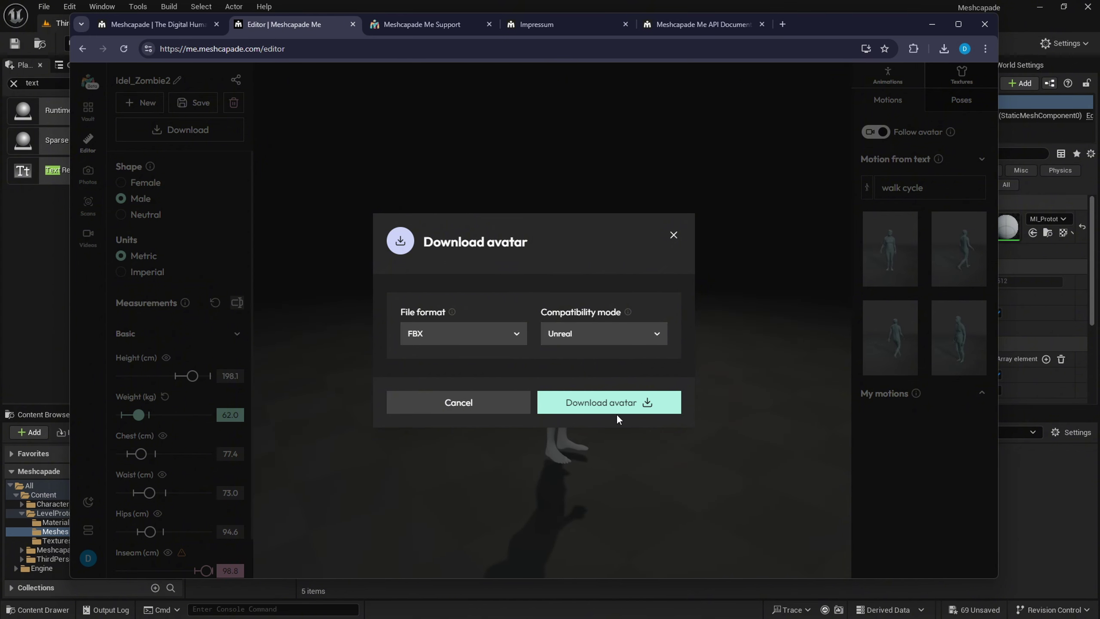
{"action": "left_click", "coordinate": [589, 409]}
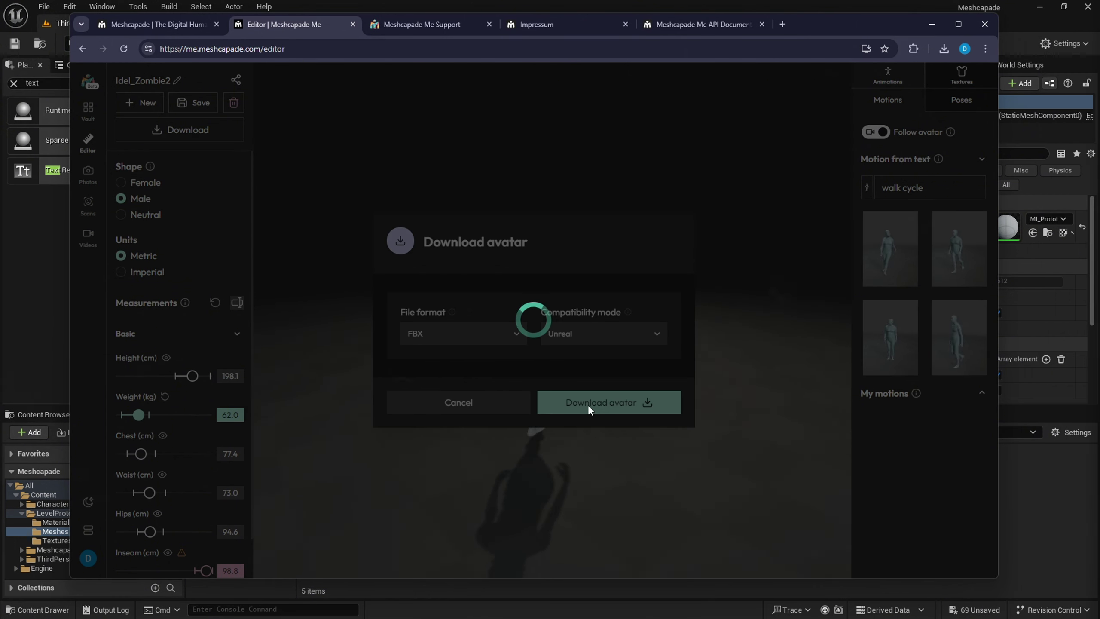
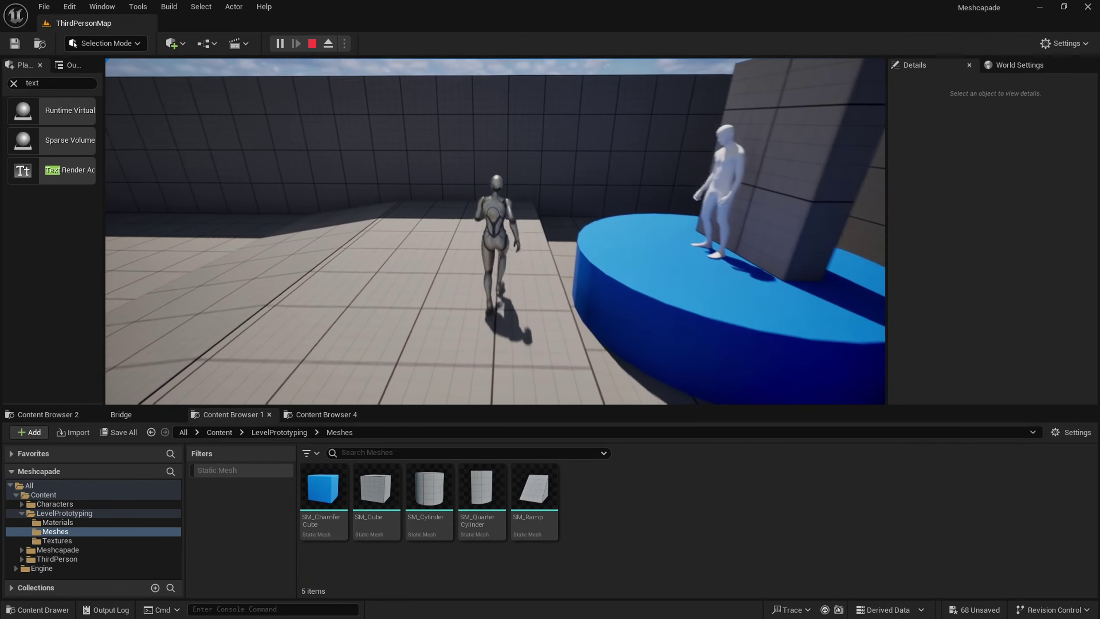
- Switch to Unreal Editor, run and jump the character around the animated avatars on the blue platforms, and end the play session
{"action": "key", "text": "w"}
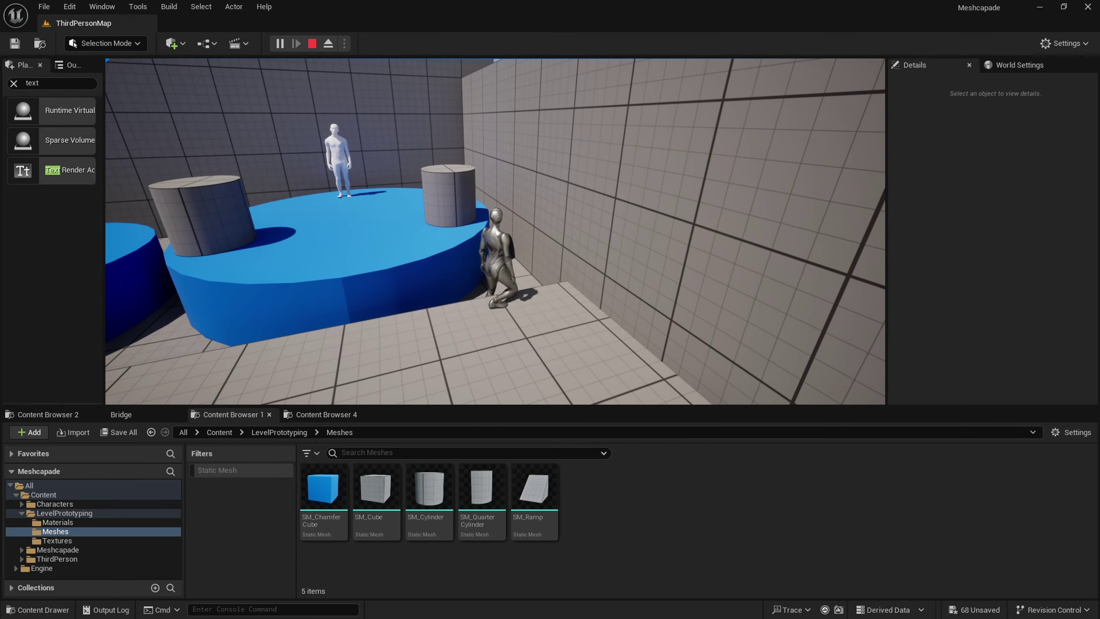
{"action": "key", "text": "w"}
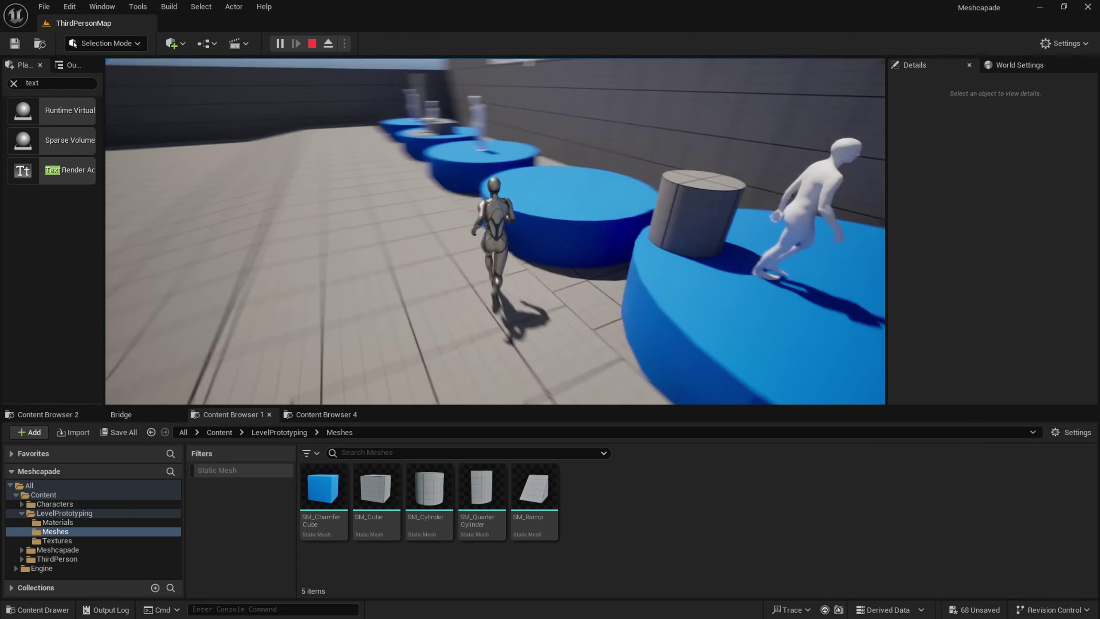
{"action": "key", "text": "space"}
{"action": "key", "text": "w"}
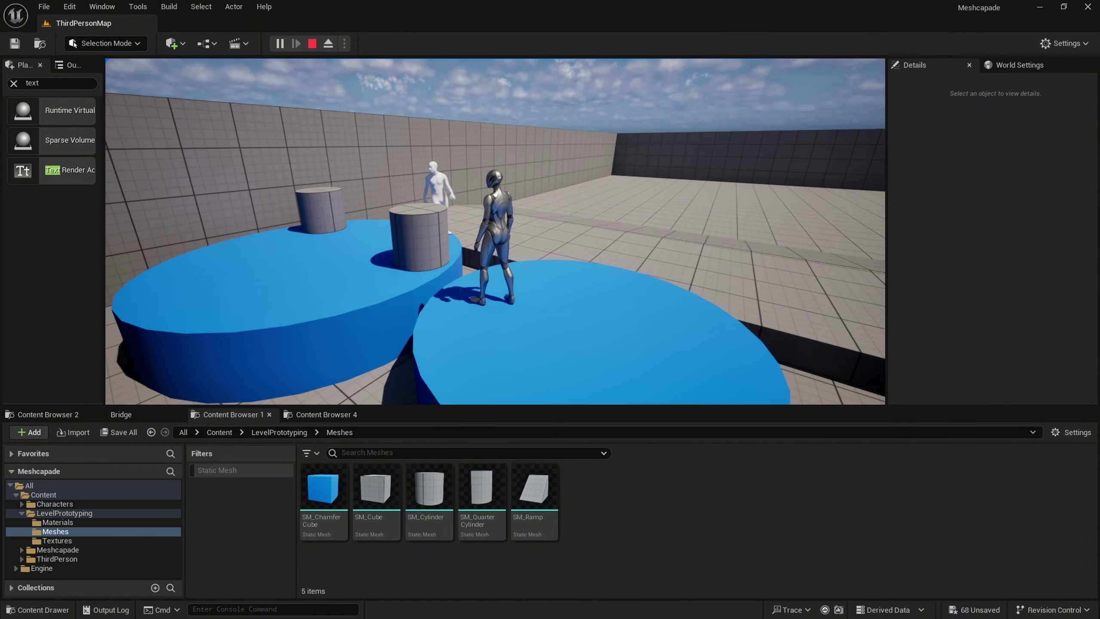
{"action": "key", "text": "space"}
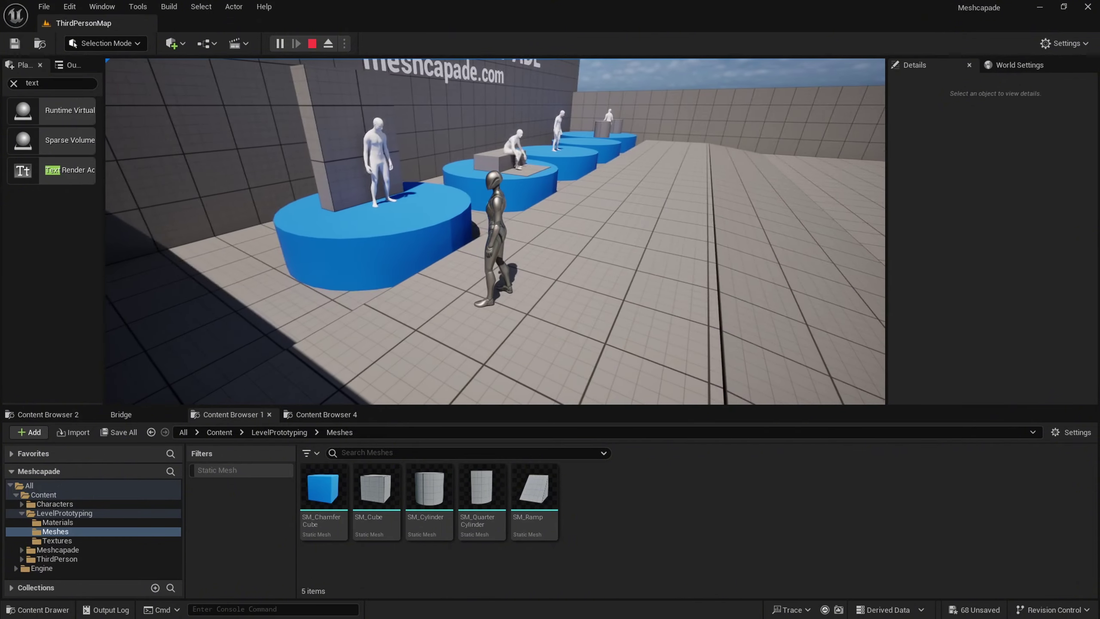
{"action": "key", "text": "w"}
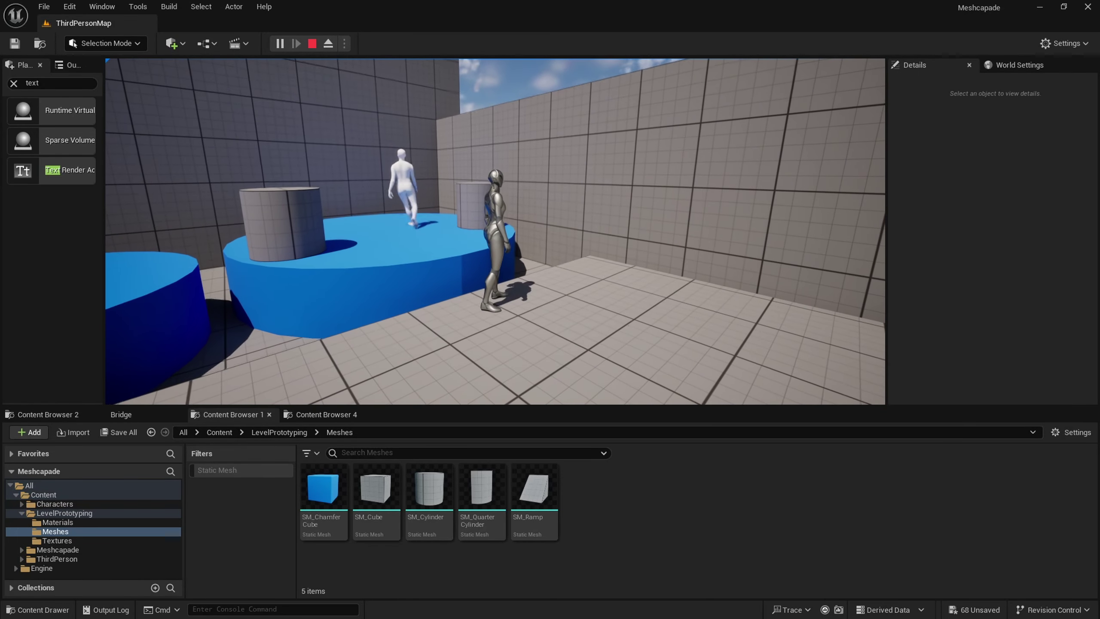
{"action": "key", "text": "Escape"}
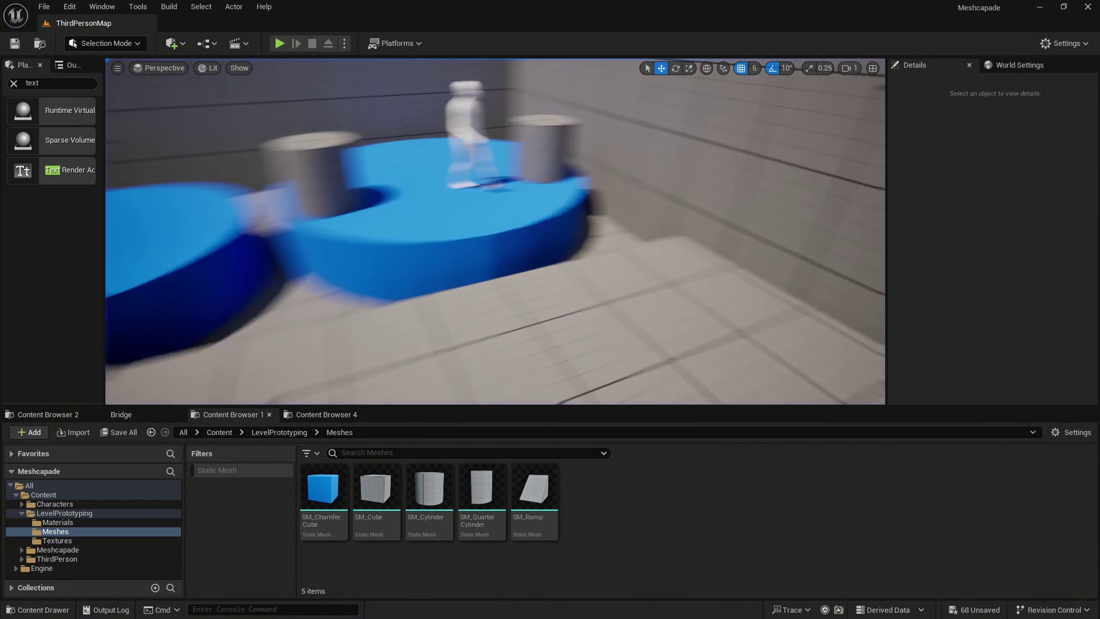
- Return to Meshcapade Me, check the browser's downloads and view the walking zombie from different sides and distances
{"action": "scroll", "coordinate": [495, 231], "scroll_direction": "down", "scroll_amount": 1}
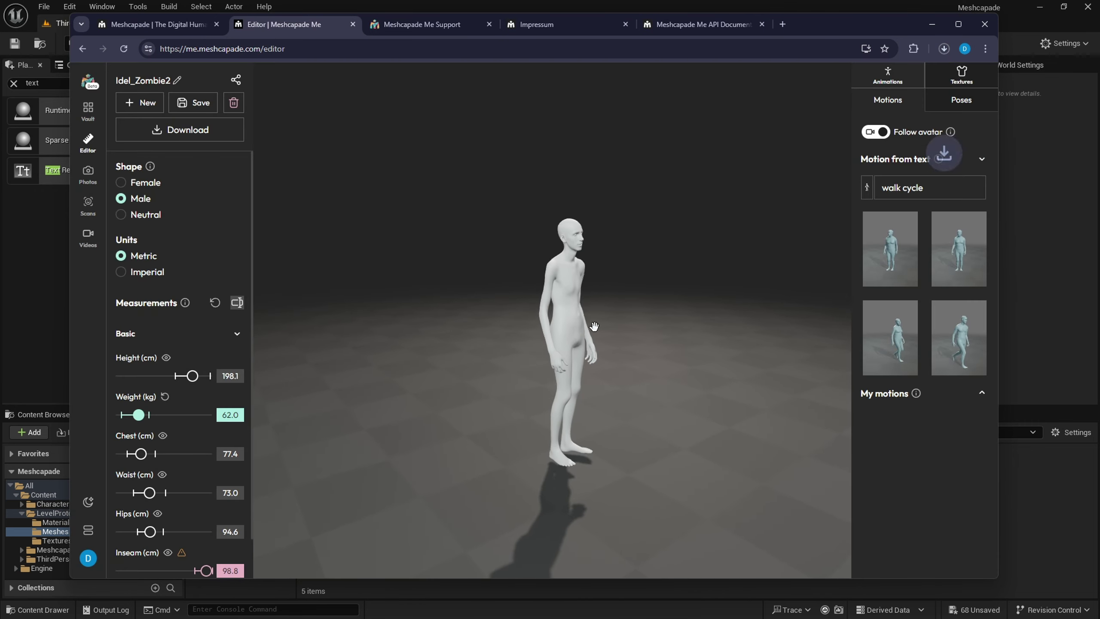
{"action": "left_click", "coordinate": [942, 49]}
{"action": "left_click", "coordinate": [936, 49]}
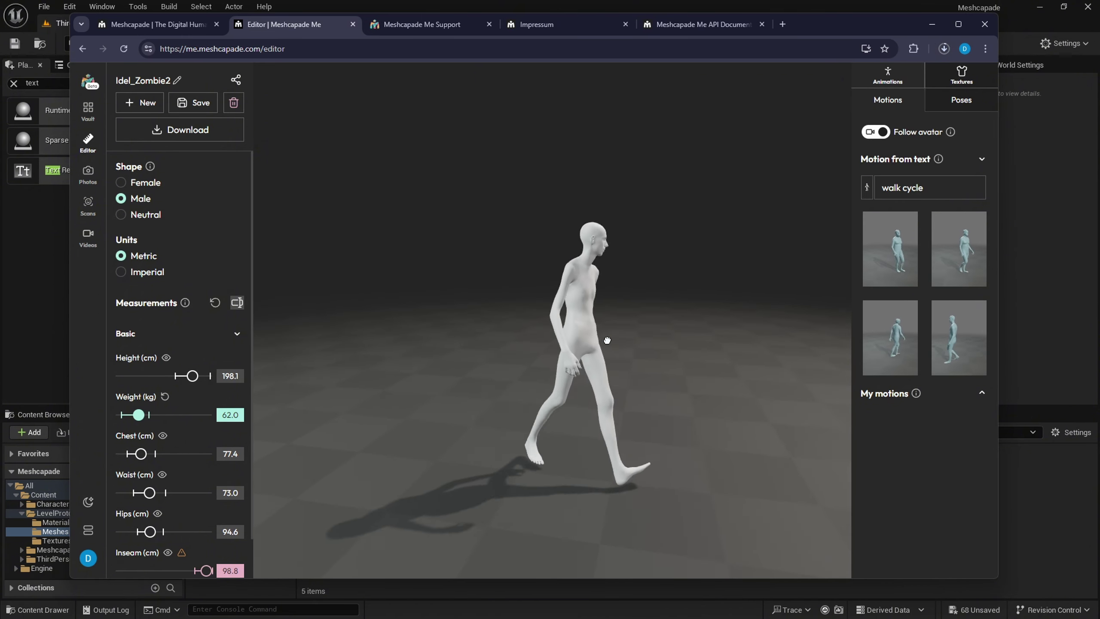
{"action": "scroll", "coordinate": [605, 340], "scroll_direction": "down", "scroll_amount": 3}
{"action": "left_click_drag", "start_coordinate": [650, 359], "coordinate": [545, 356]}
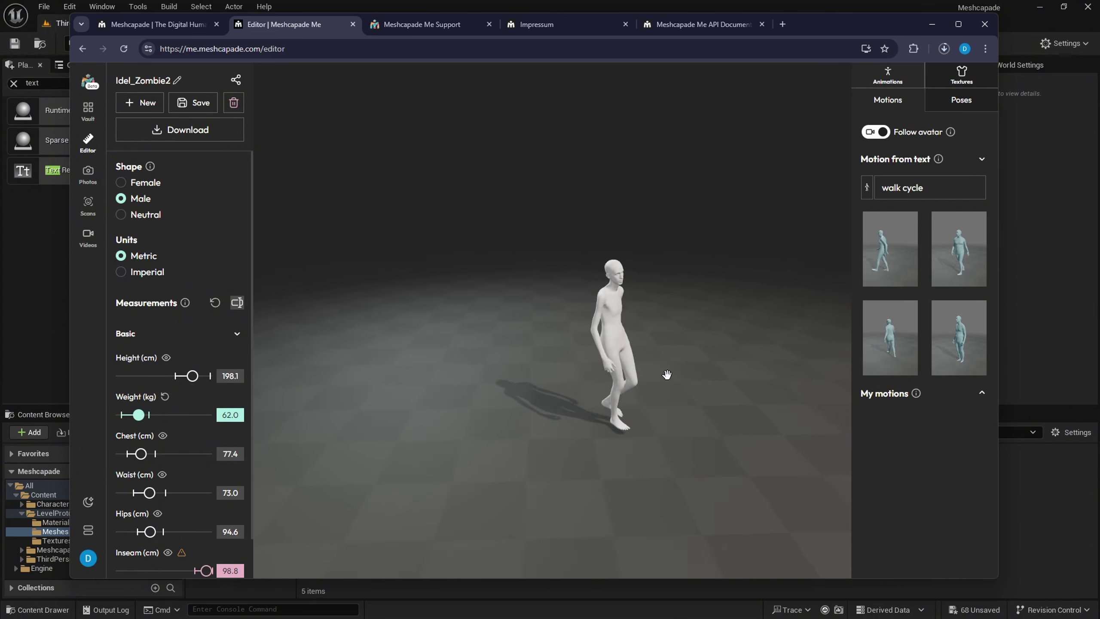
{"action": "scroll", "coordinate": [670, 337], "scroll_direction": "up", "scroll_amount": 5}
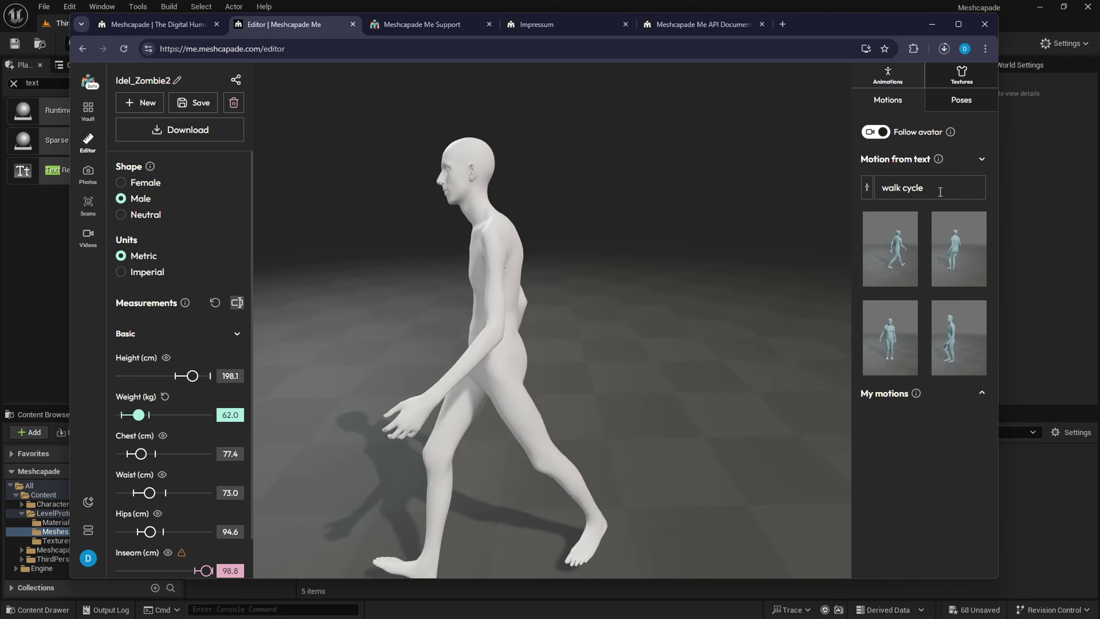
- Generate motions for the zombie from the text prompt "run cycle"
{"action": "left_click_drag", "start_coordinate": [939, 192], "coordinate": [859, 189]}
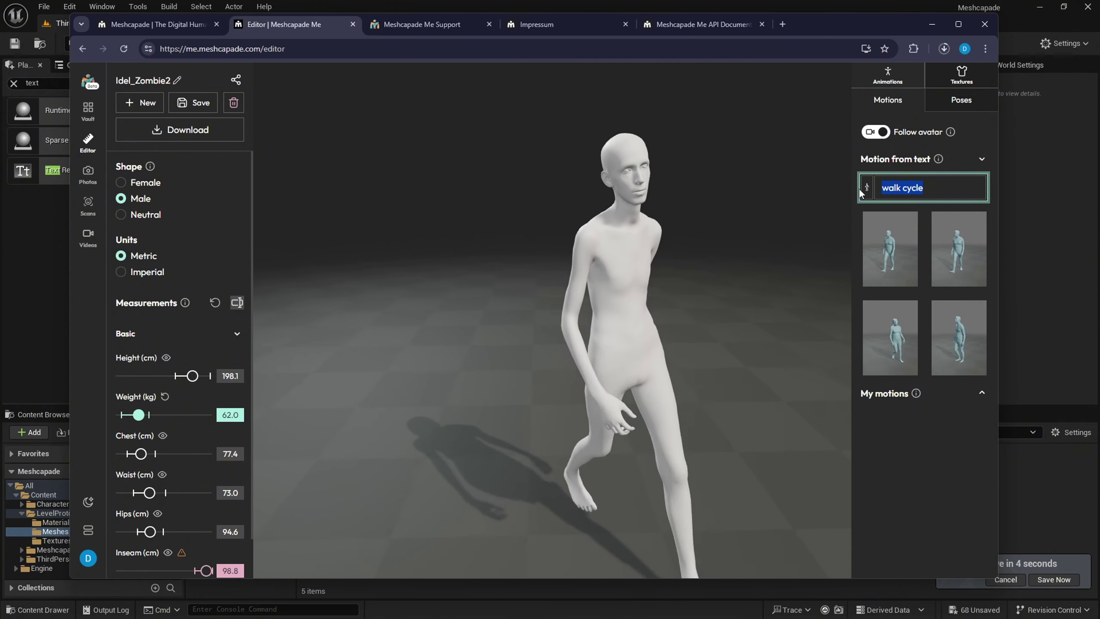
{"action": "type", "text": "run cycle"}
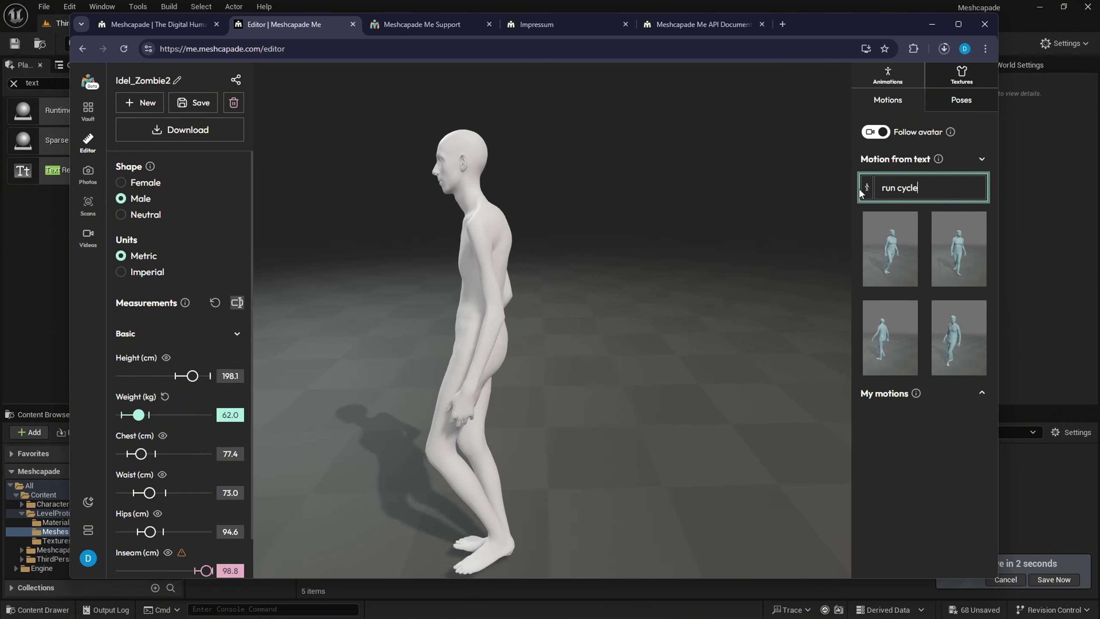
{"action": "key", "text": "Return"}
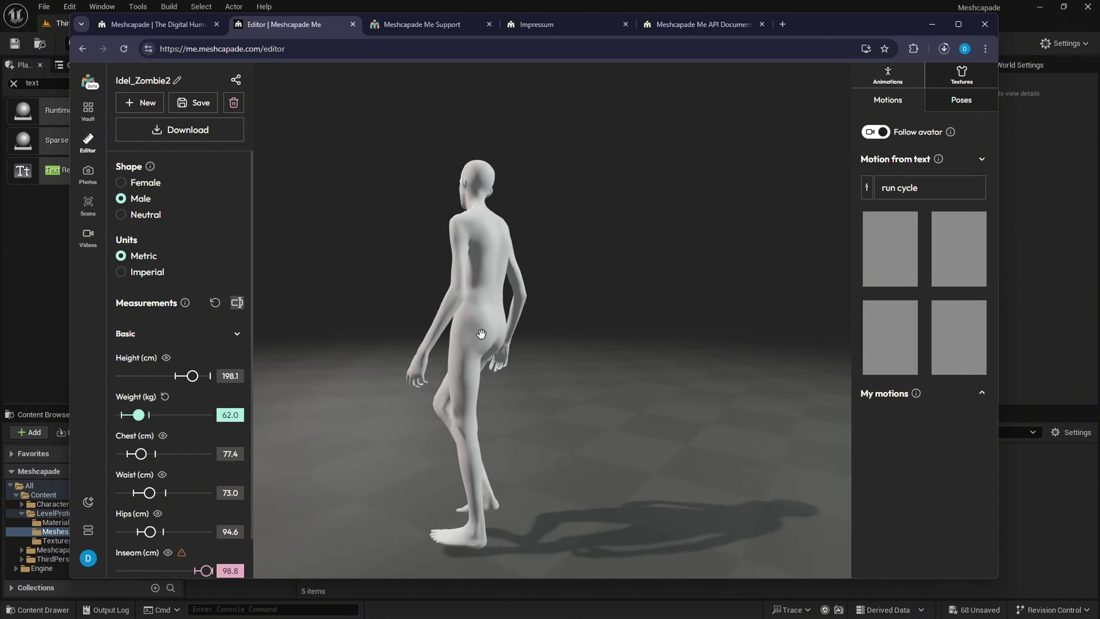
{"action": "left_click_drag", "start_coordinate": [482, 333], "coordinate": [395, 368]}
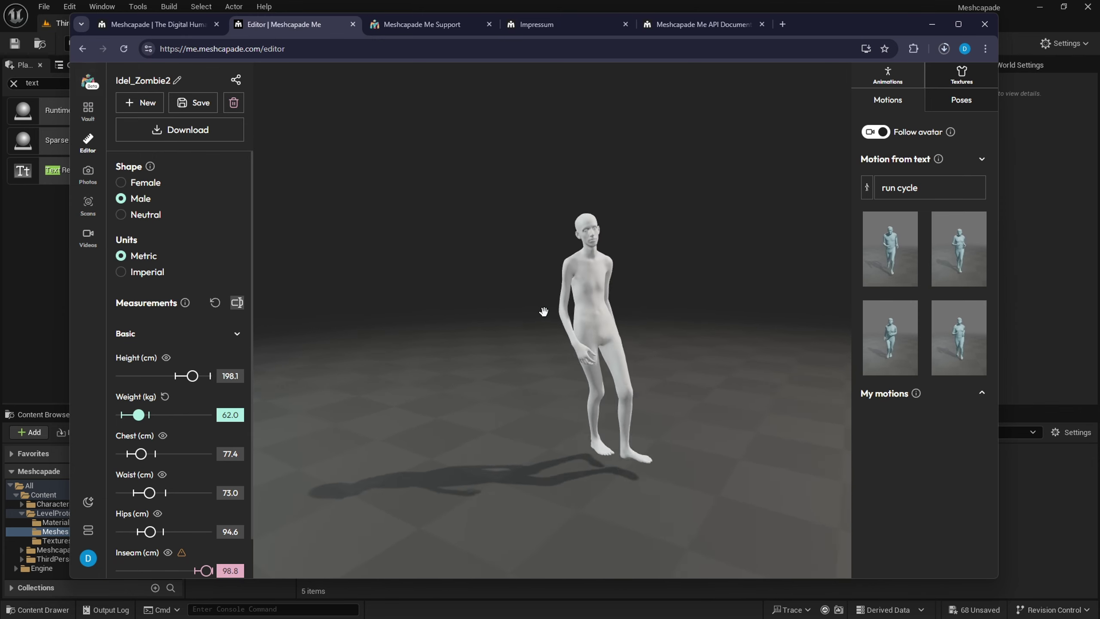
- Preview the first and second generated run cycle motions on the zombie
{"action": "left_click_drag", "start_coordinate": [544, 311], "coordinate": [415, 366]}
{"action": "scroll", "coordinate": [652, 340], "scroll_direction": "up", "scroll_amount": 3}
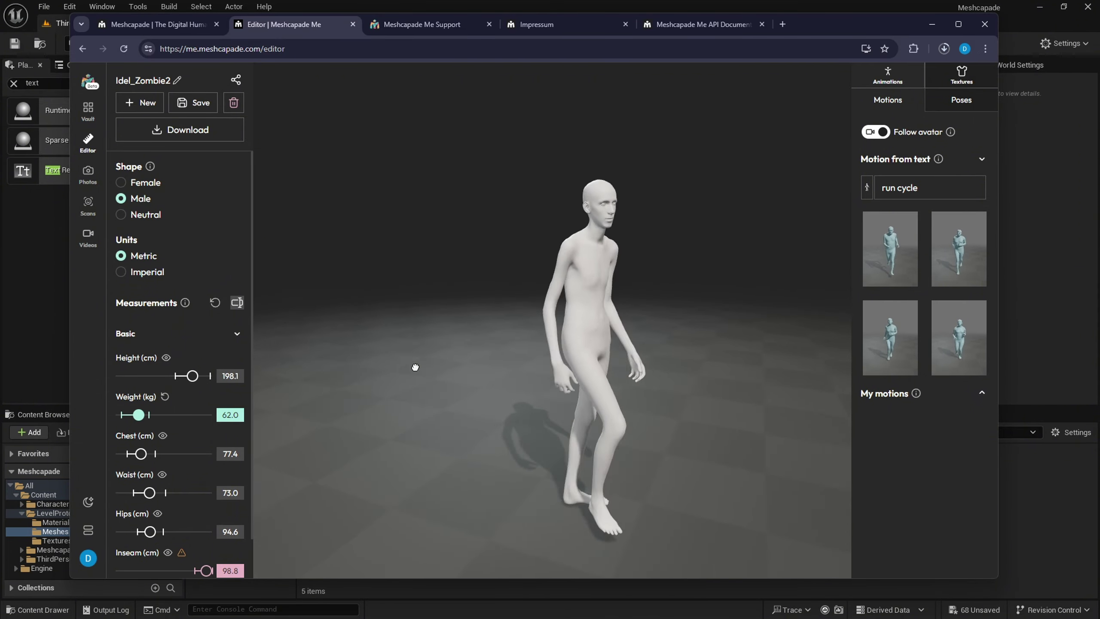
{"action": "left_click_drag", "start_coordinate": [544, 343], "coordinate": [392, 353]}
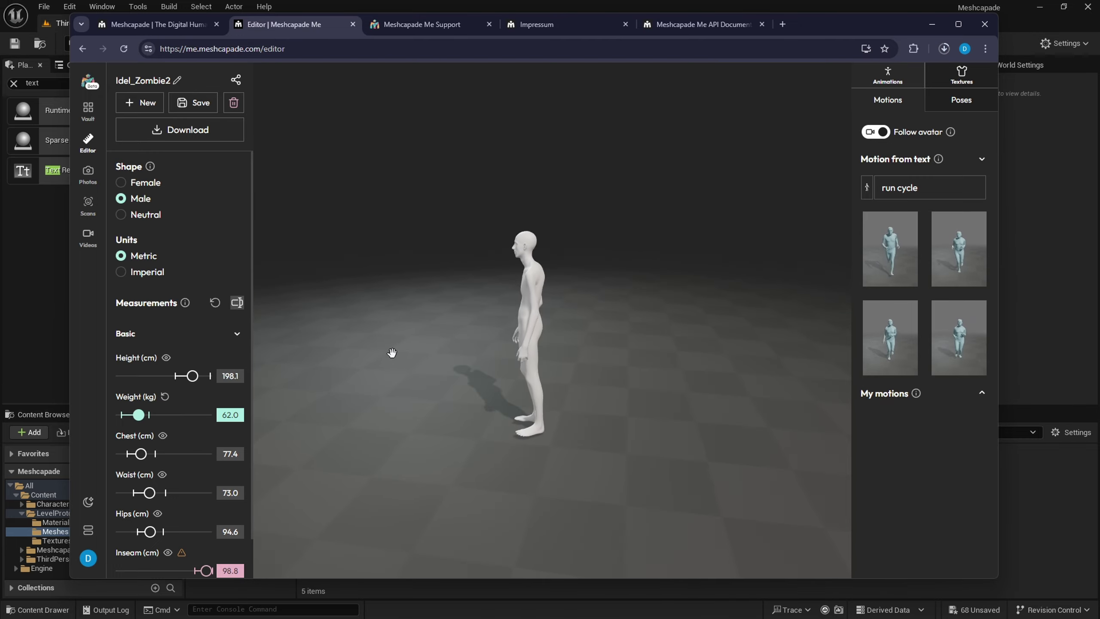
{"action": "left_click_drag", "start_coordinate": [586, 349], "coordinate": [312, 346]}
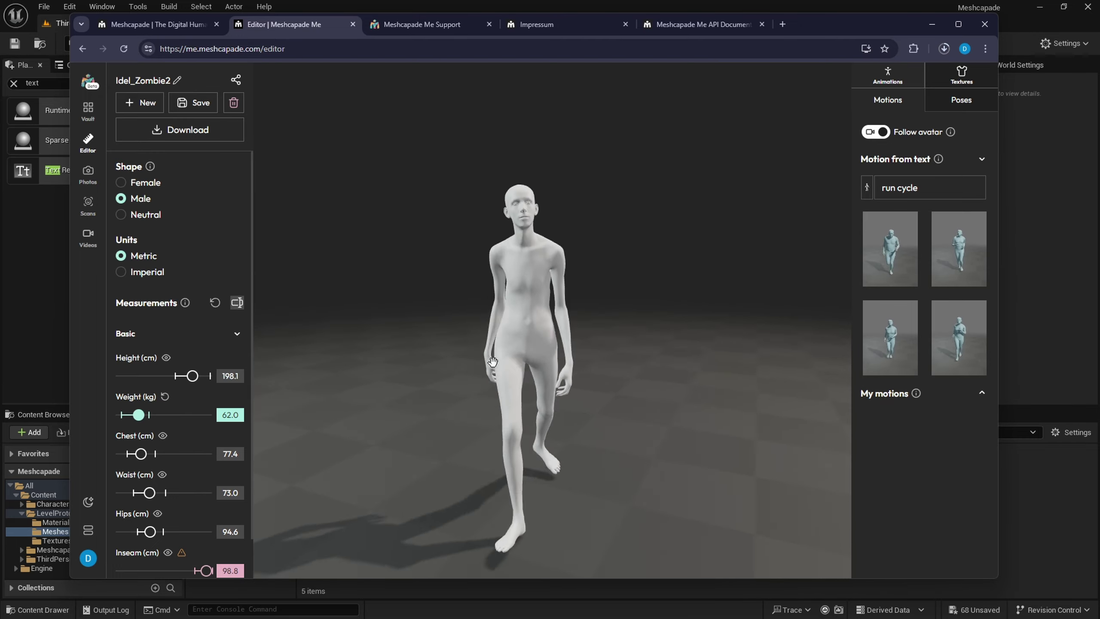
{"action": "left_click", "coordinate": [889, 261]}
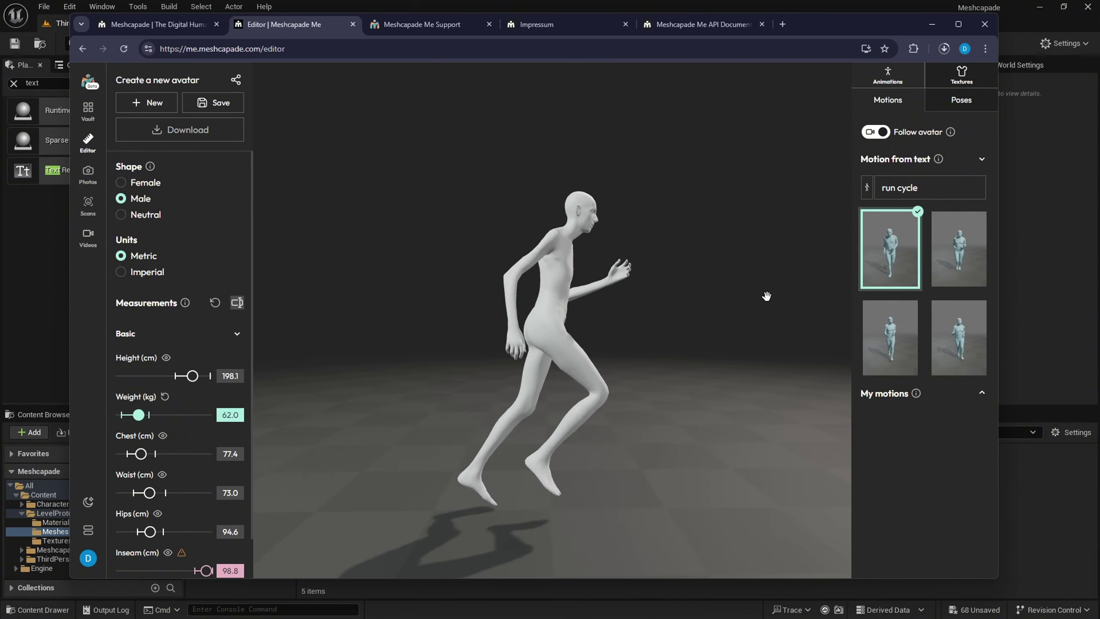
{"action": "left_click", "coordinate": [960, 272]}
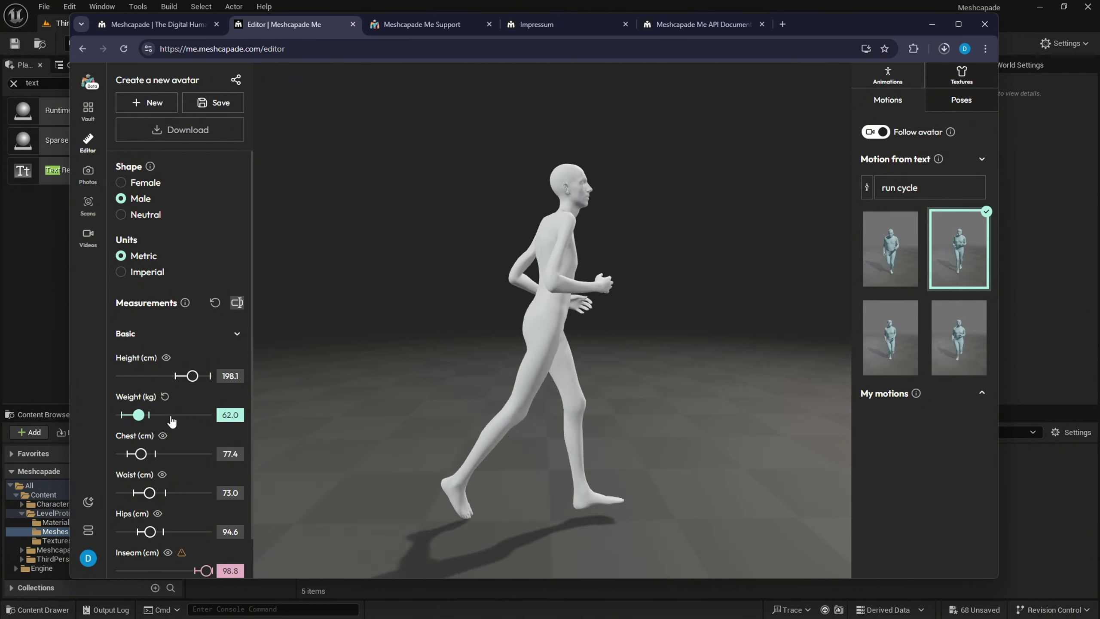
- Collapse the Basic body measurements and expand the Experimental measurements of the avatar
{"action": "scroll", "coordinate": [191, 371], "scroll_direction": "down", "scroll_amount": 1}
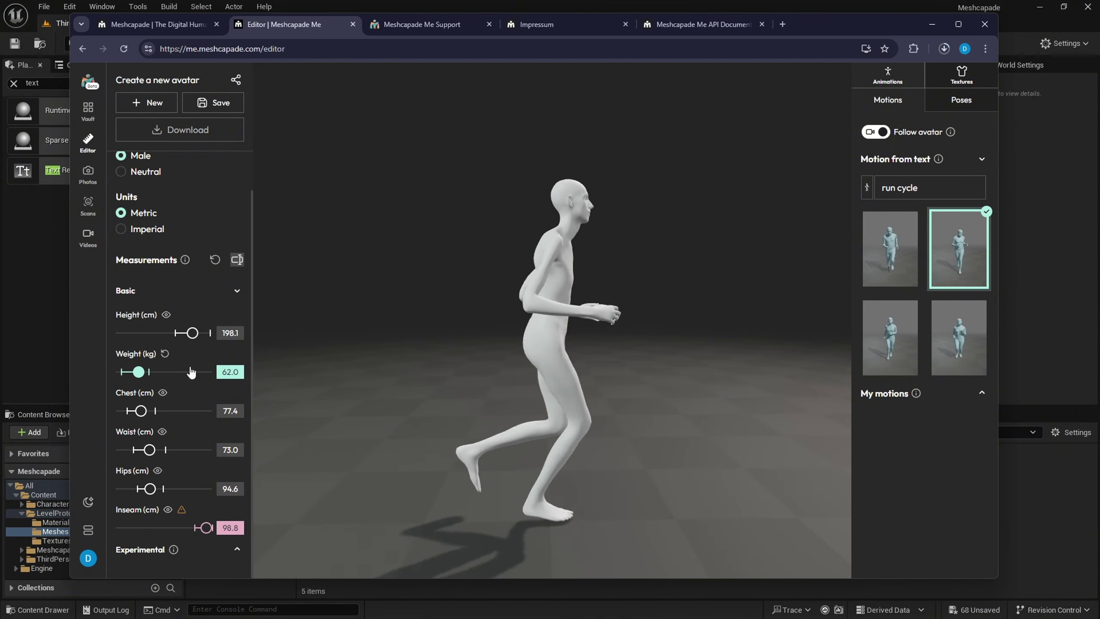
{"action": "left_click", "coordinate": [224, 297]}
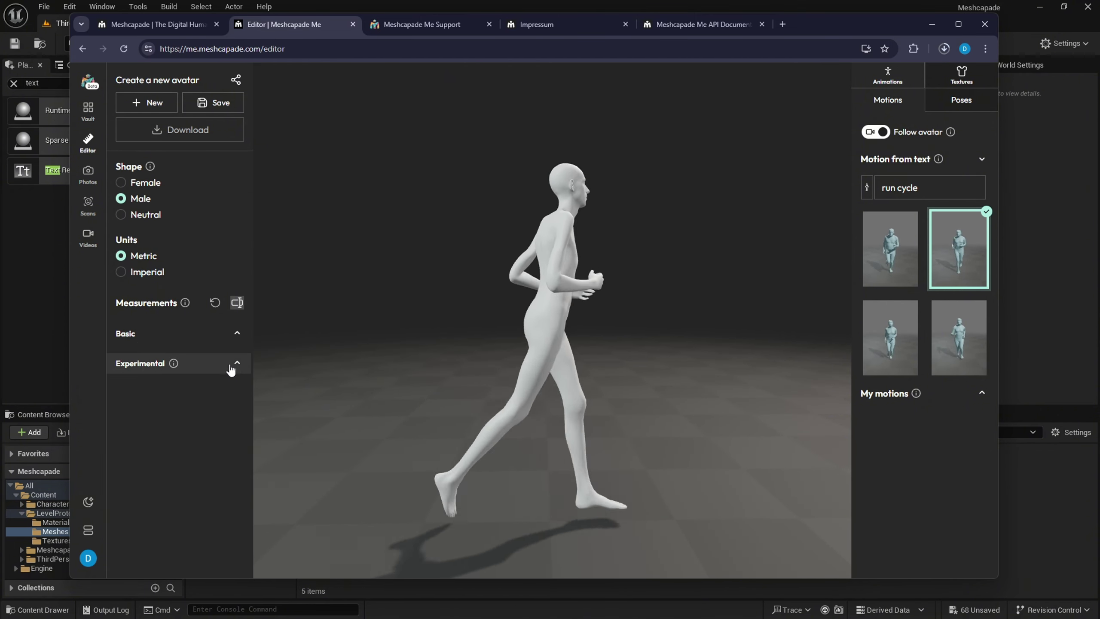
{"action": "left_click", "coordinate": [237, 363]}
{"action": "left_click", "coordinate": [213, 386]}
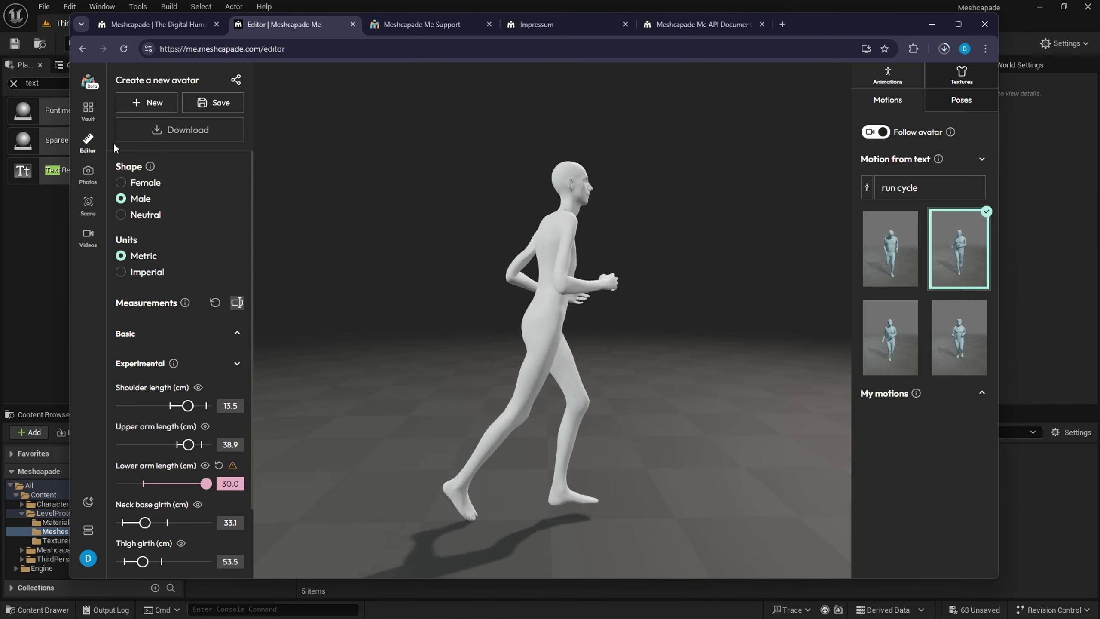
- Open the vault, preview the saved Sitting01 avatar and close its preview
{"action": "left_click", "coordinate": [88, 111]}
{"action": "scroll", "coordinate": [563, 316], "scroll_direction": "down", "scroll_amount": 2}
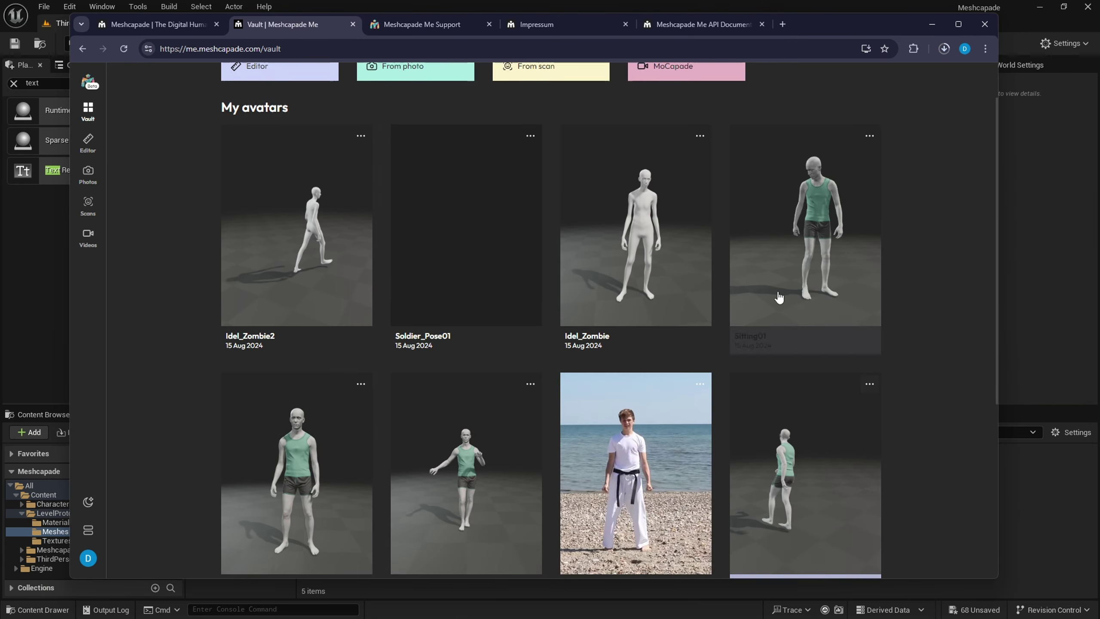
{"action": "left_click", "coordinate": [775, 295]}
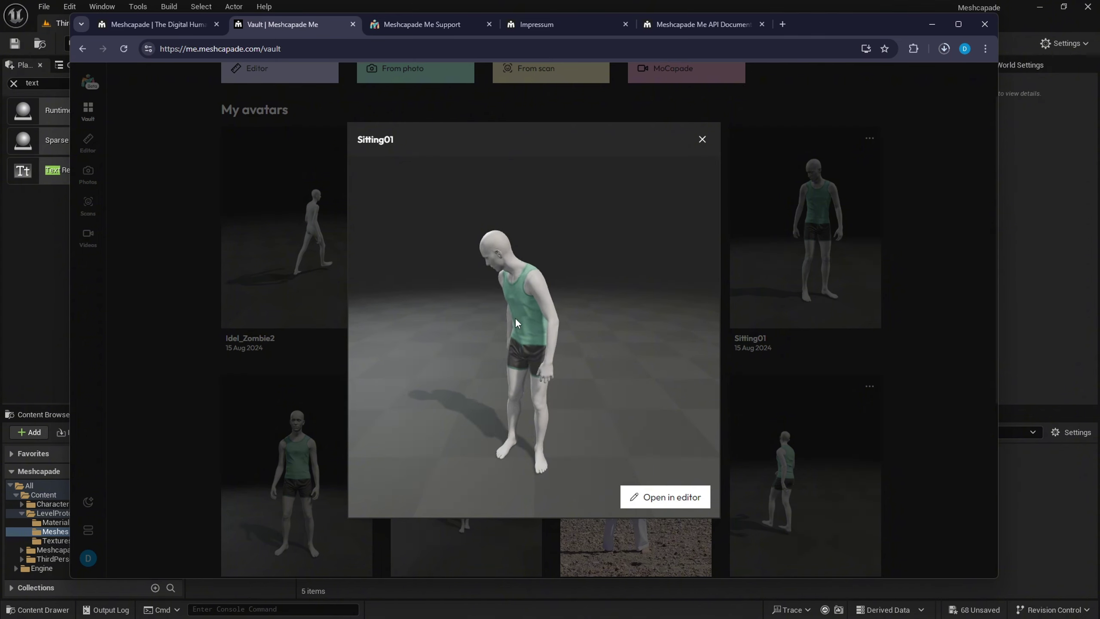
{"action": "left_click", "coordinate": [702, 139]}
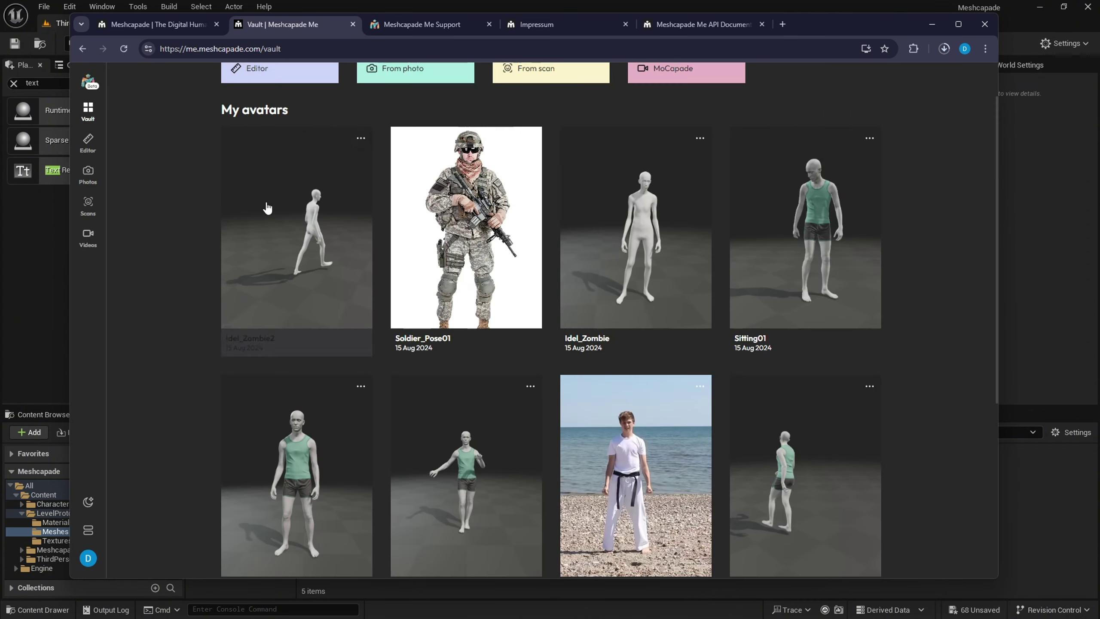
- Open the avatar editor and generate motions from the text prompt "run cycle"
{"action": "left_click", "coordinate": [88, 143]}
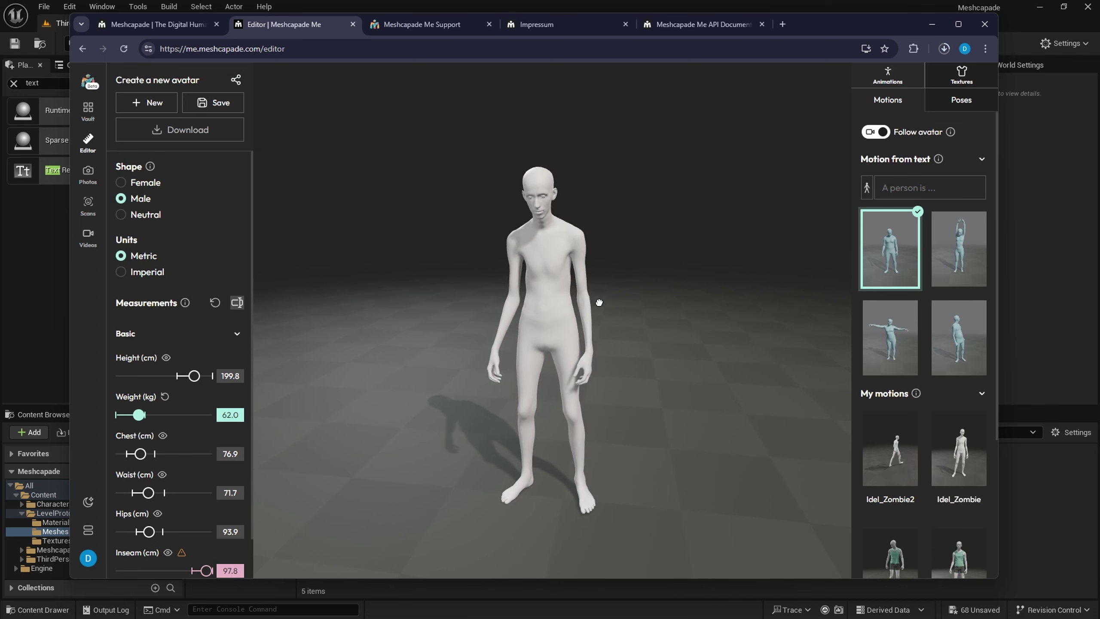
{"action": "scroll", "coordinate": [888, 426], "scroll_direction": "down", "scroll_amount": 1}
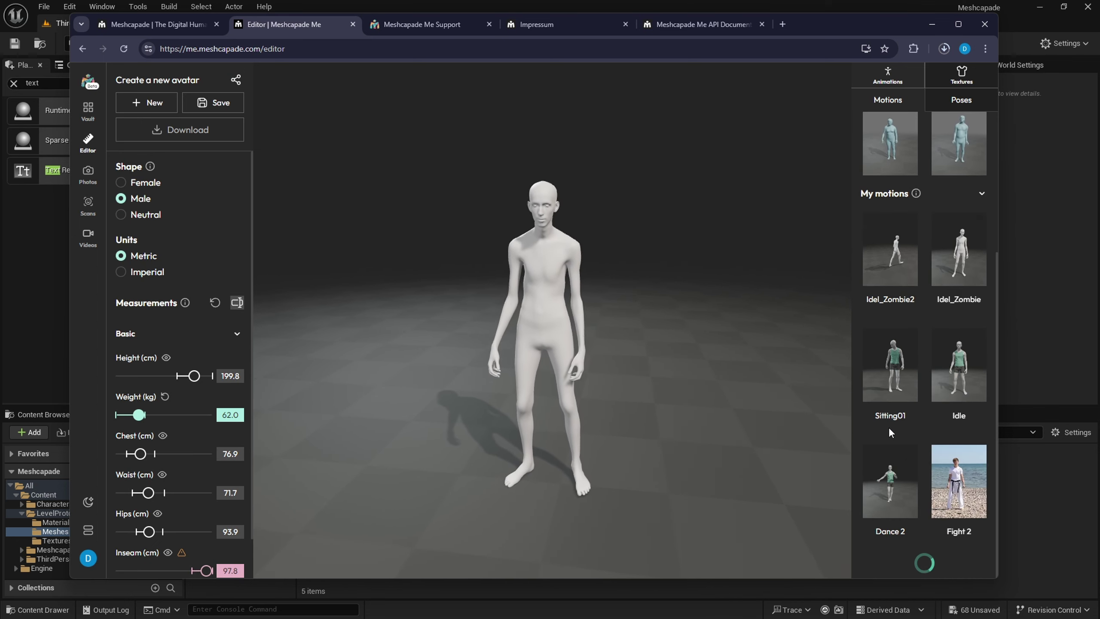
{"action": "scroll", "coordinate": [888, 427], "scroll_direction": "up", "scroll_amount": 5}
{"action": "scroll", "coordinate": [900, 433], "scroll_direction": "down", "scroll_amount": 5}
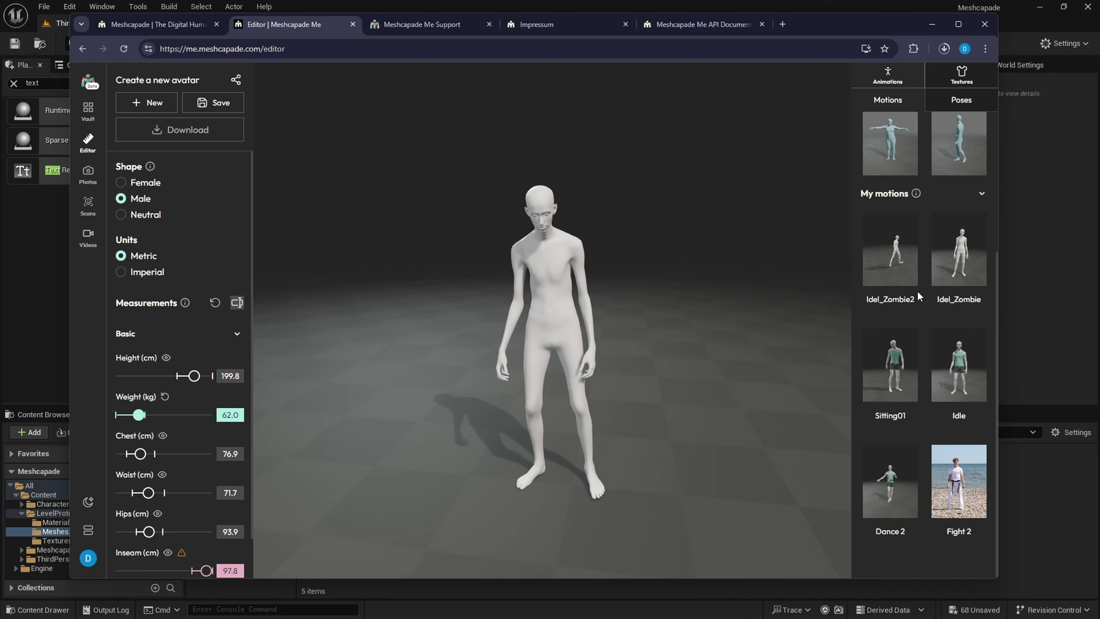
{"action": "scroll", "coordinate": [916, 237], "scroll_direction": "up", "scroll_amount": 4}
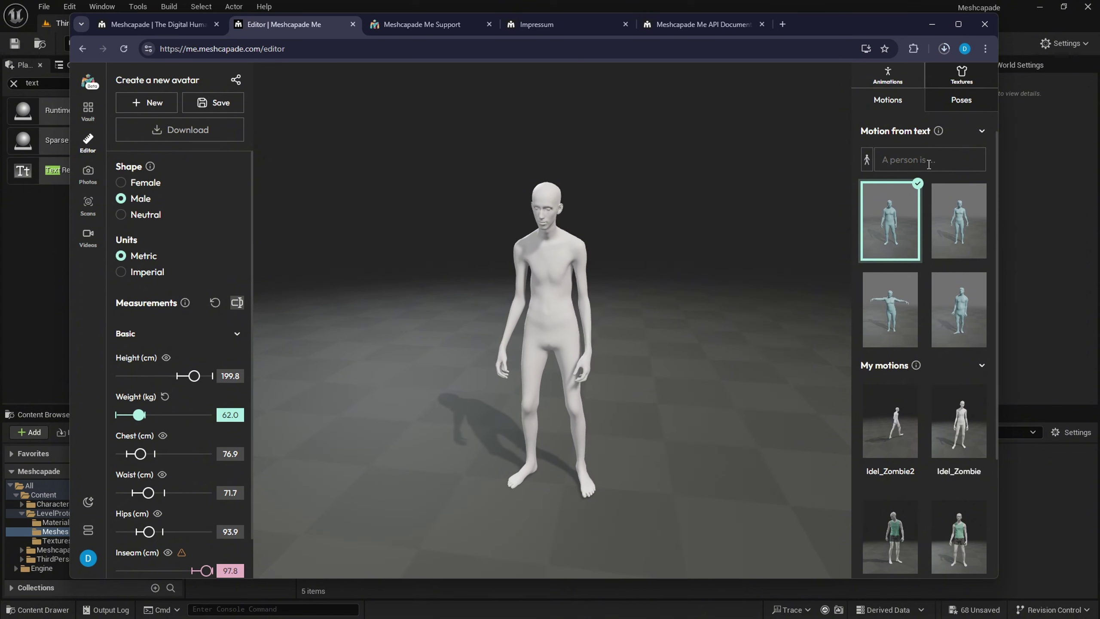
{"action": "left_click", "coordinate": [913, 163]}
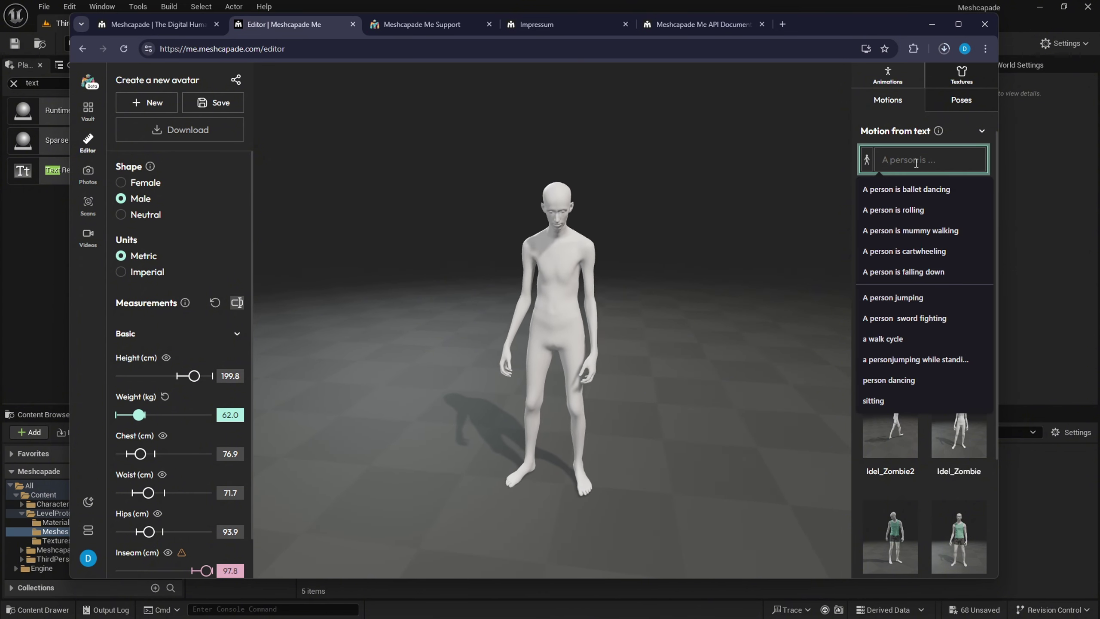
{"action": "type", "text": "run cycle"}
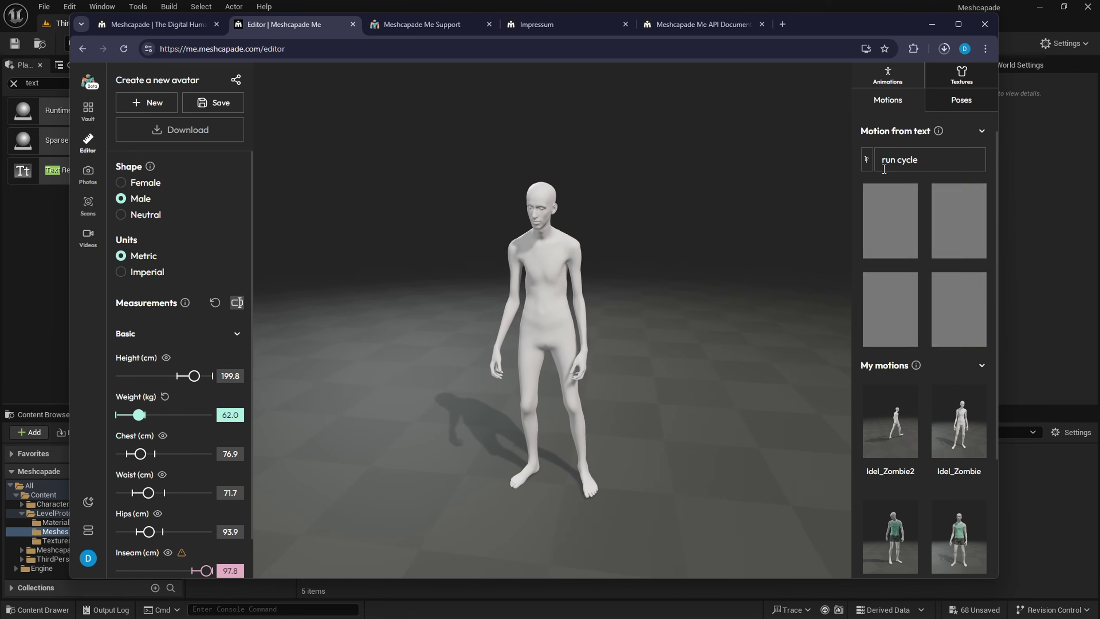
- Collapse the My motions section and leave the Motion from text section expanded
{"action": "left_click", "coordinate": [982, 132]}
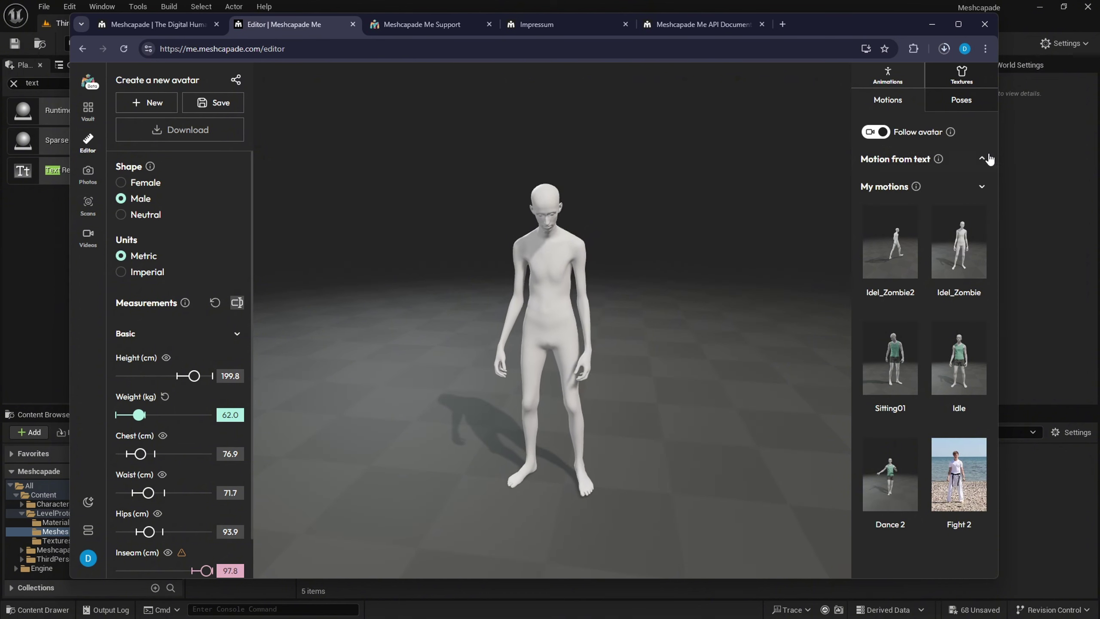
{"action": "left_click", "coordinate": [897, 193]}
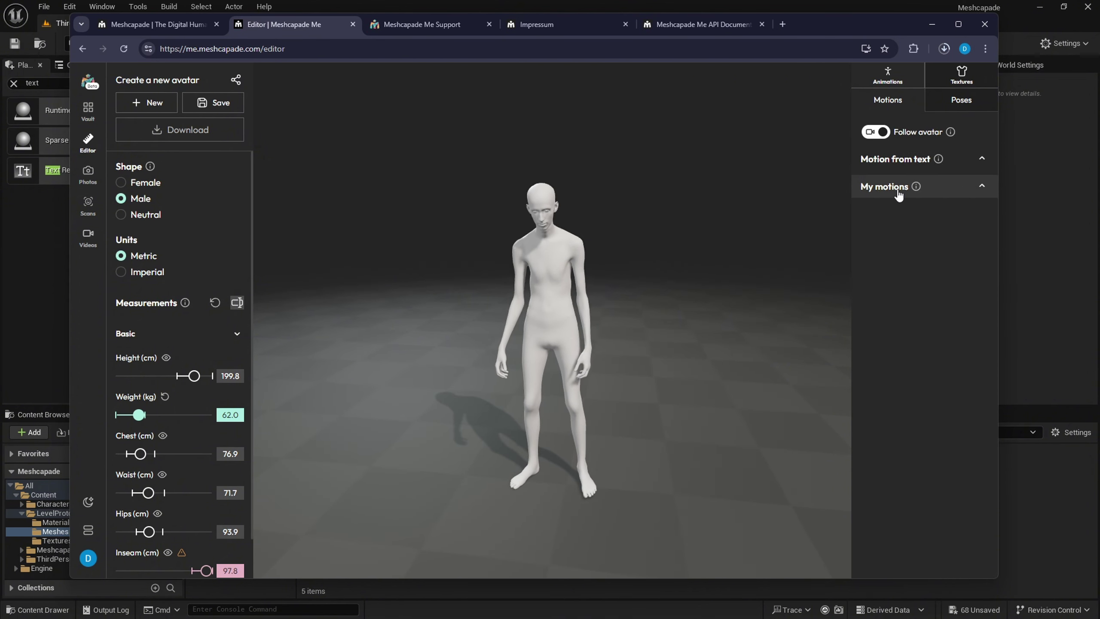
{"action": "left_click", "coordinate": [981, 191]}
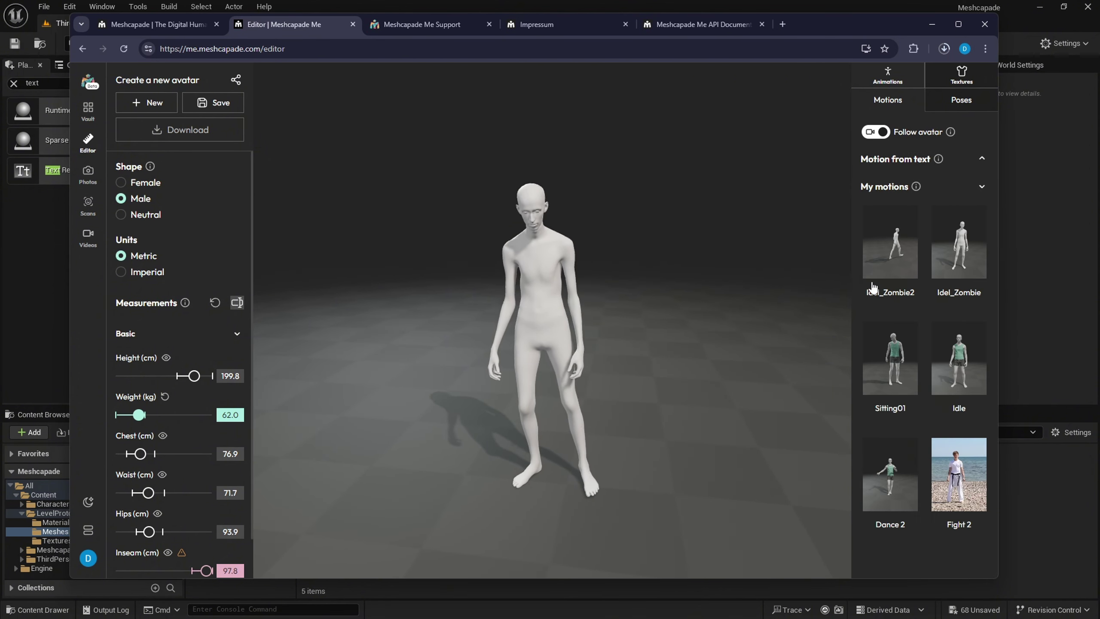
{"action": "left_click", "coordinate": [959, 196]}
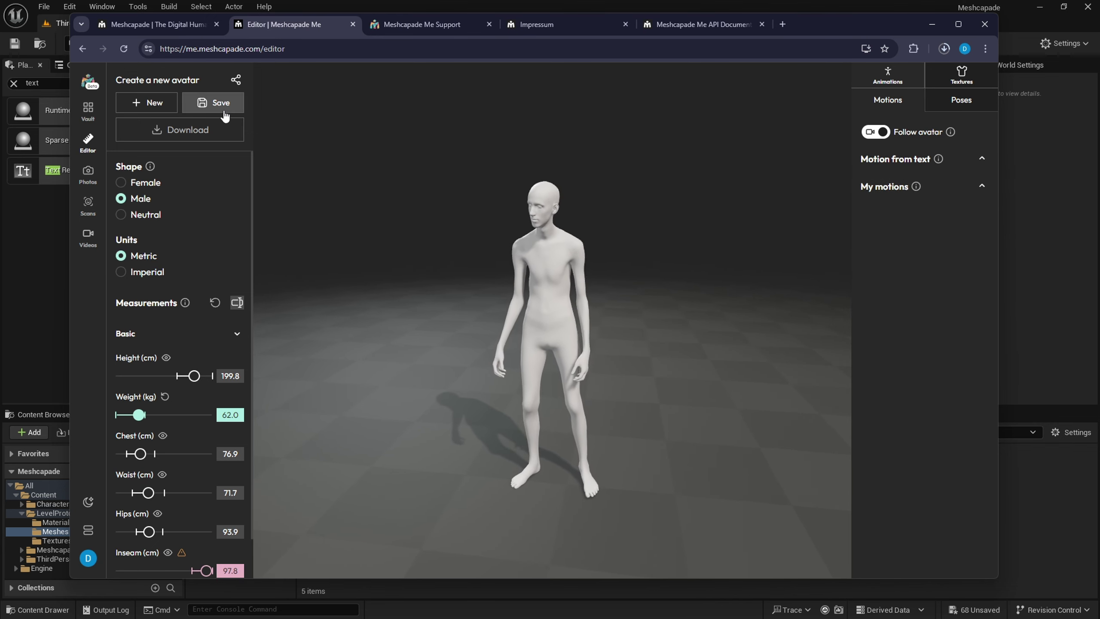
{"action": "left_click", "coordinate": [898, 195]}
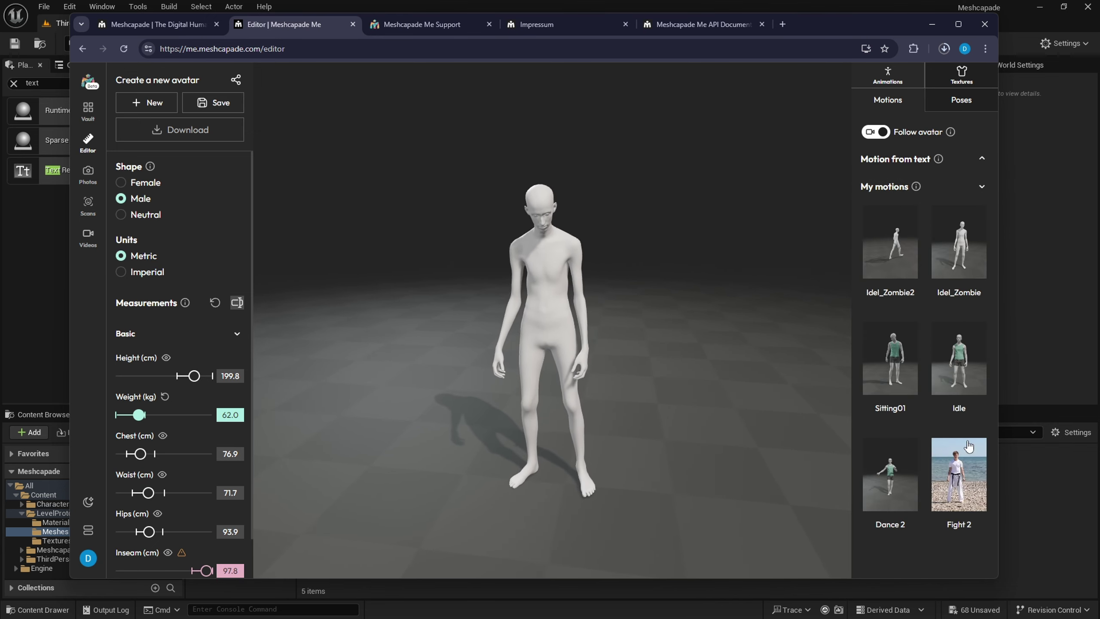
{"action": "left_click", "coordinate": [985, 195]}
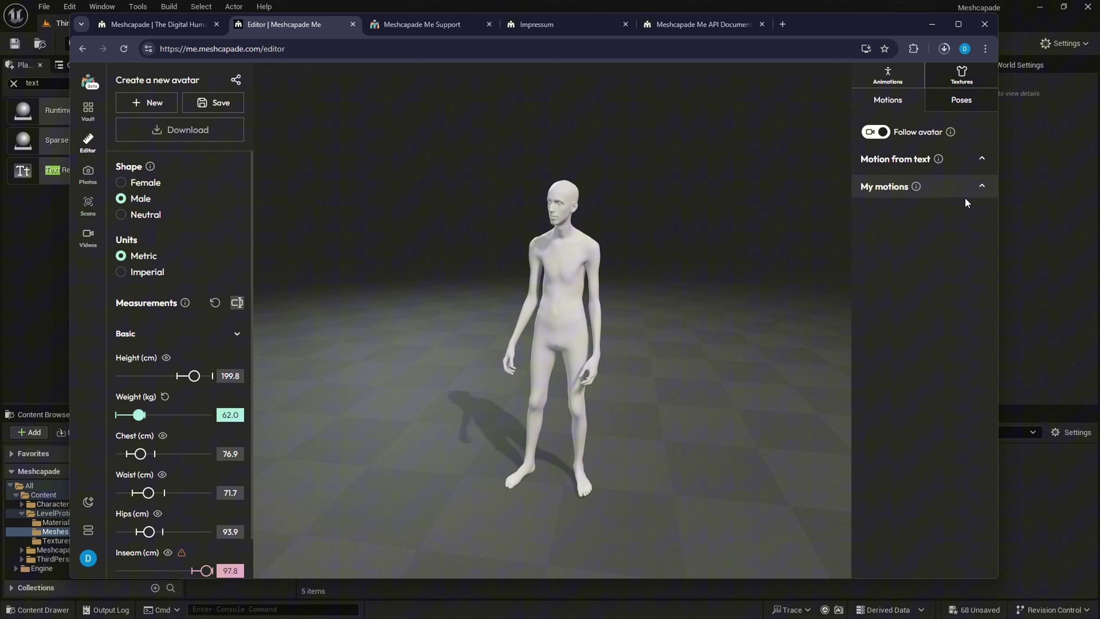
{"action": "left_click", "coordinate": [909, 166]}
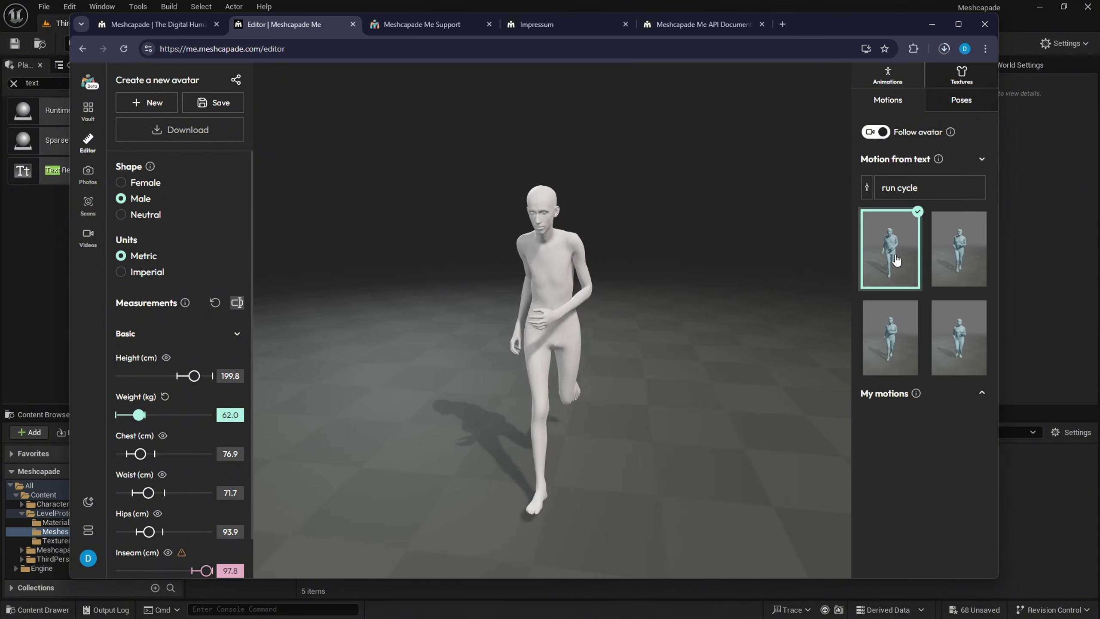
- Preview each of the four generated run cycle motions on the avatar
{"action": "left_click", "coordinate": [958, 254]}
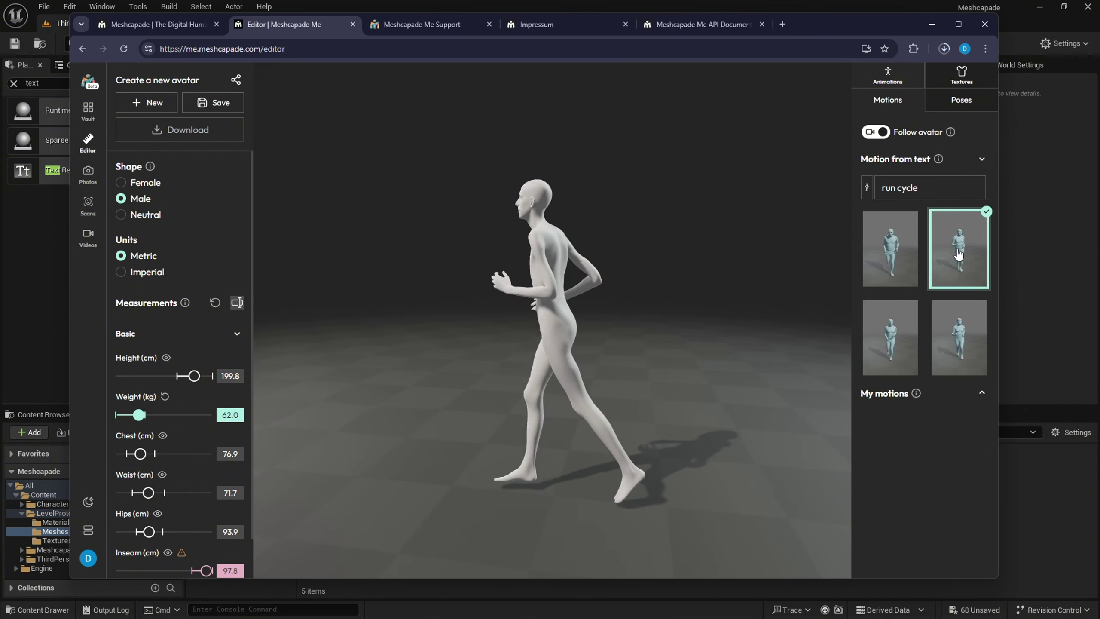
{"action": "left_click", "coordinate": [882, 274]}
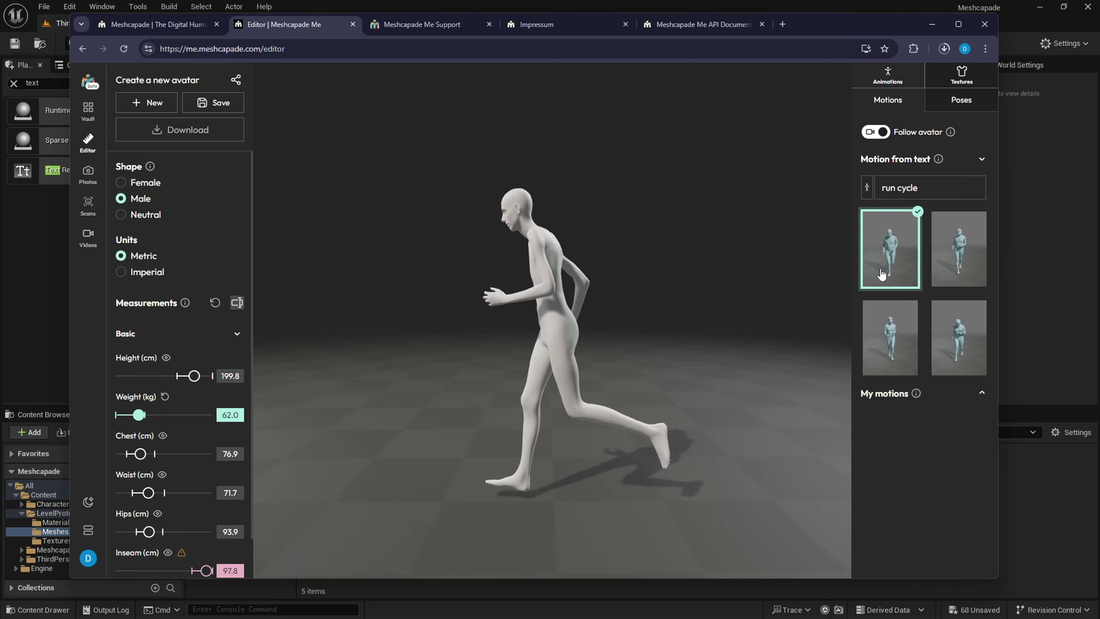
{"action": "left_click", "coordinate": [889, 340]}
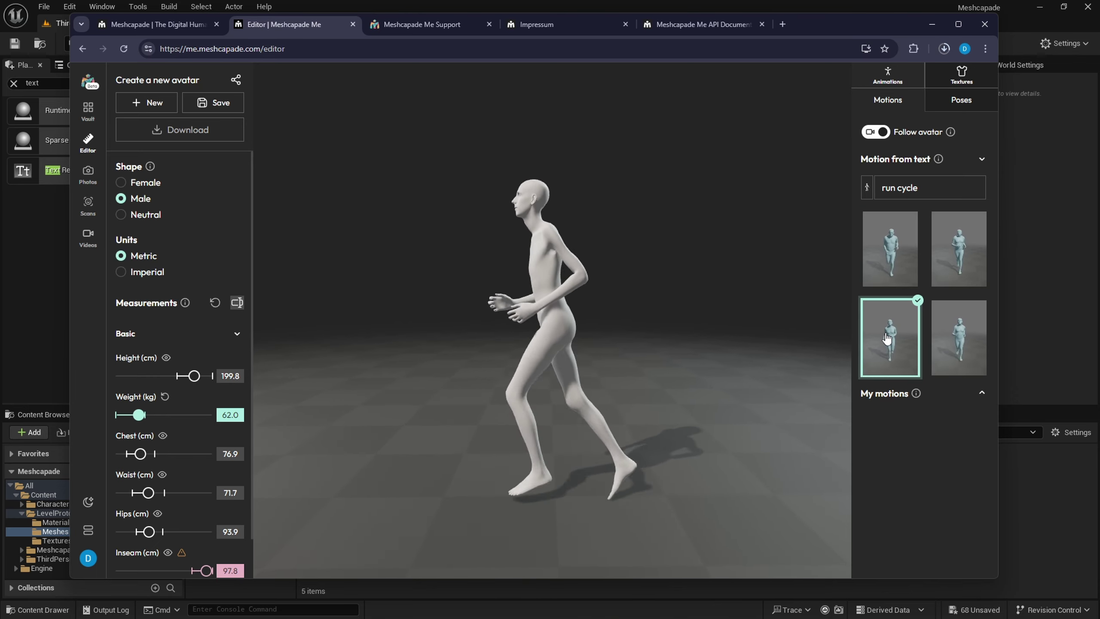
{"action": "left_click", "coordinate": [944, 346]}
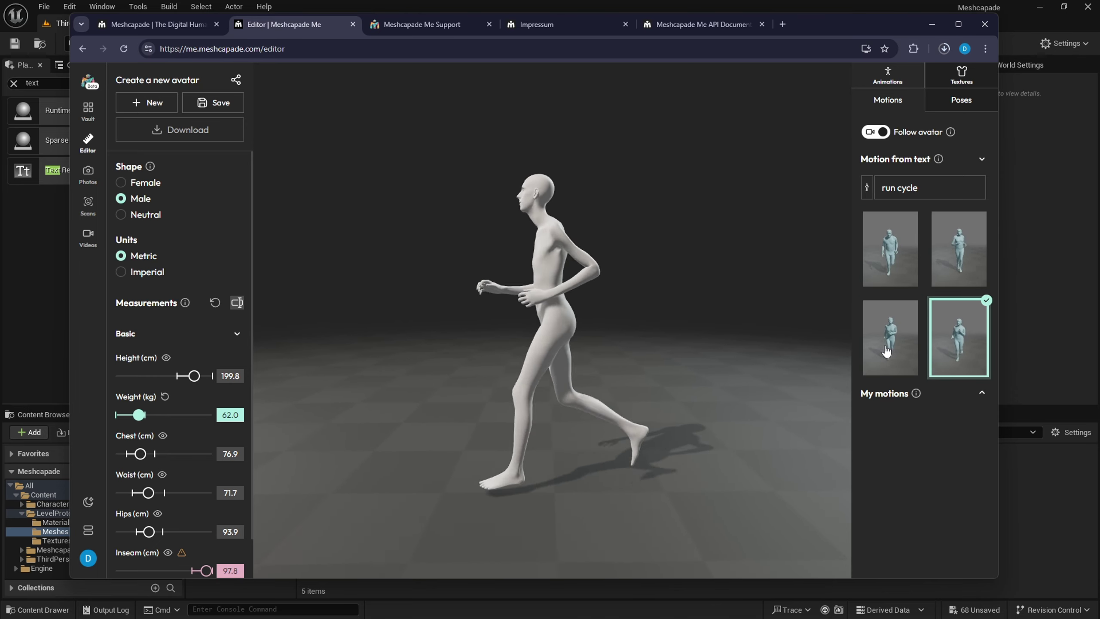
{"action": "left_click_drag", "start_coordinate": [690, 331], "coordinate": [839, 324]}
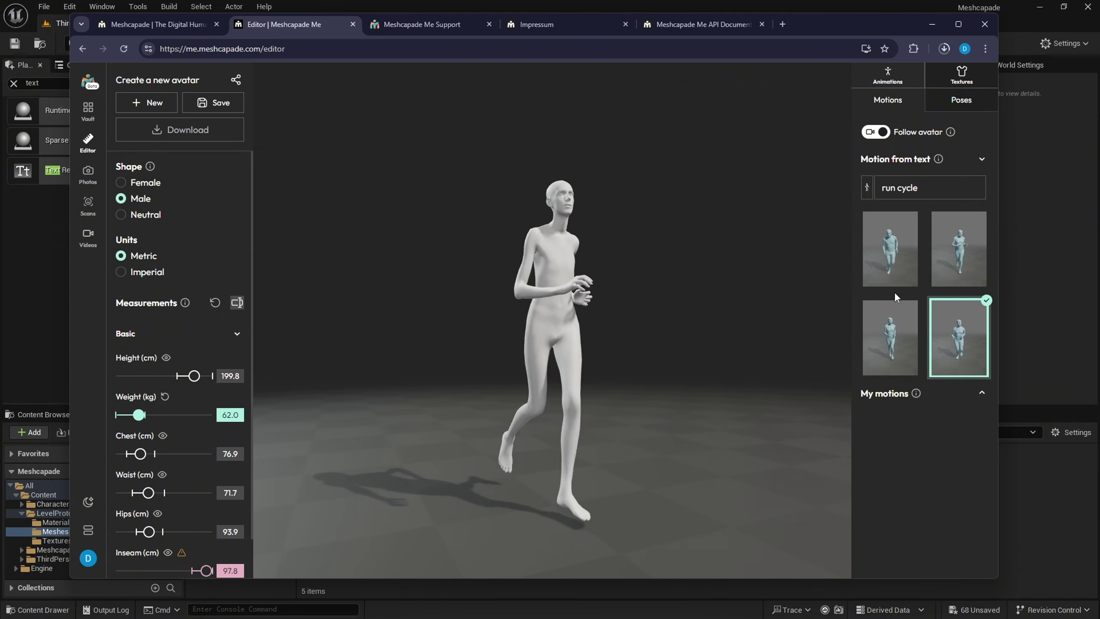
- Inspect the second run cycle motion up close, and select the fourth one for the avatar
{"action": "left_click", "coordinate": [937, 258]}
{"action": "left_click_drag", "start_coordinate": [779, 329], "coordinate": [710, 412]}
{"action": "scroll", "coordinate": [551, 360], "scroll_direction": "up", "scroll_amount": 4}
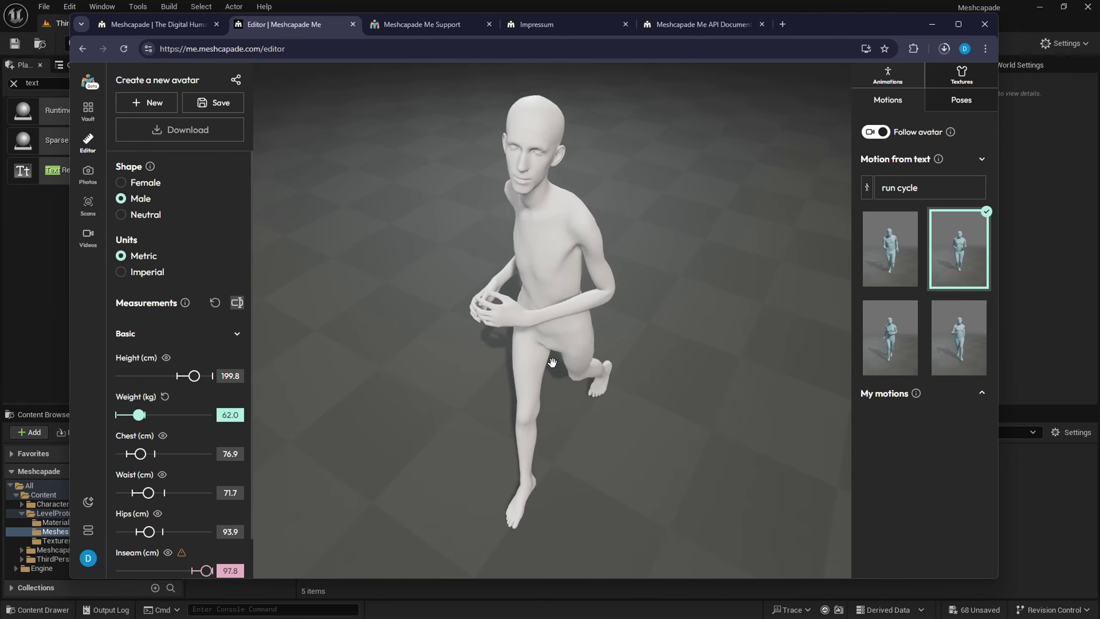
{"action": "left_click_drag", "start_coordinate": [550, 359], "coordinate": [479, 286]}
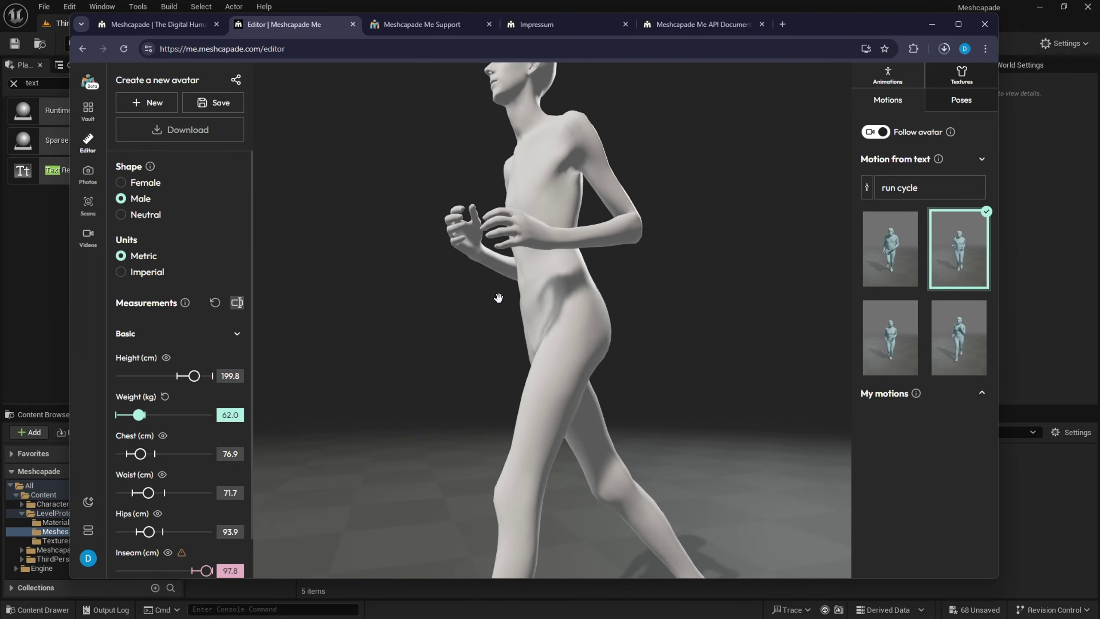
{"action": "left_click", "coordinate": [965, 345]}
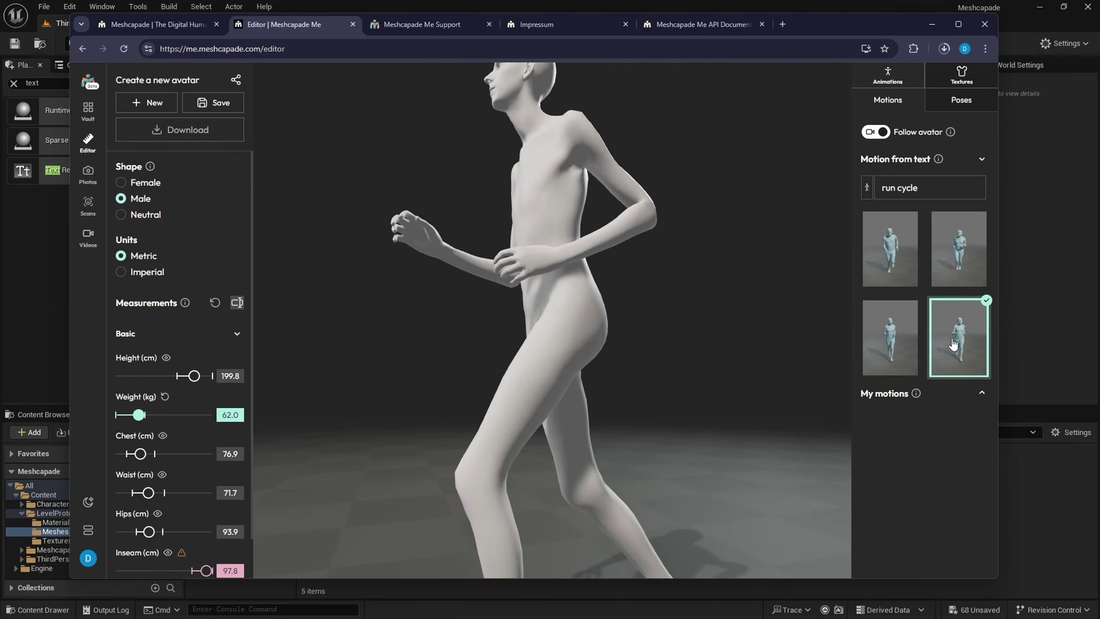
{"action": "mouse_move", "coordinate": [626, 356]}
{"action": "left_mouse_down"}
{"action": "mouse_move", "coordinate": [601, 354]}
{"action": "mouse_move", "coordinate": [763, 363]}
{"action": "mouse_move", "coordinate": [636, 358]}
{"action": "left_mouse_up"}
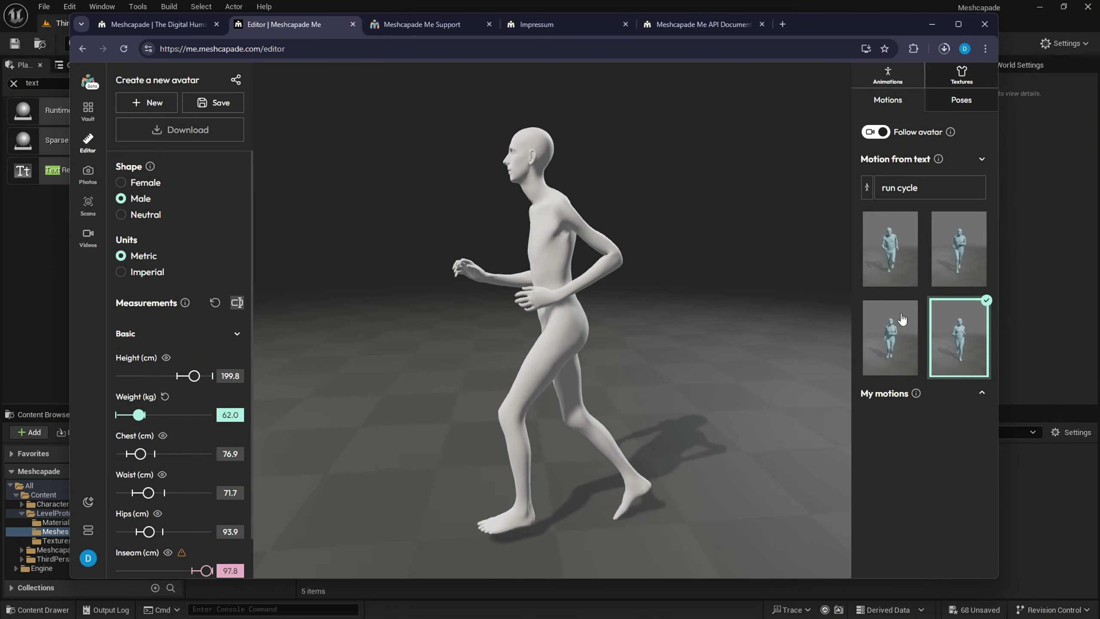
- Save the avatar with the selected run motion under the name RunCycle_Zombie1
{"action": "left_click", "coordinate": [212, 103]}
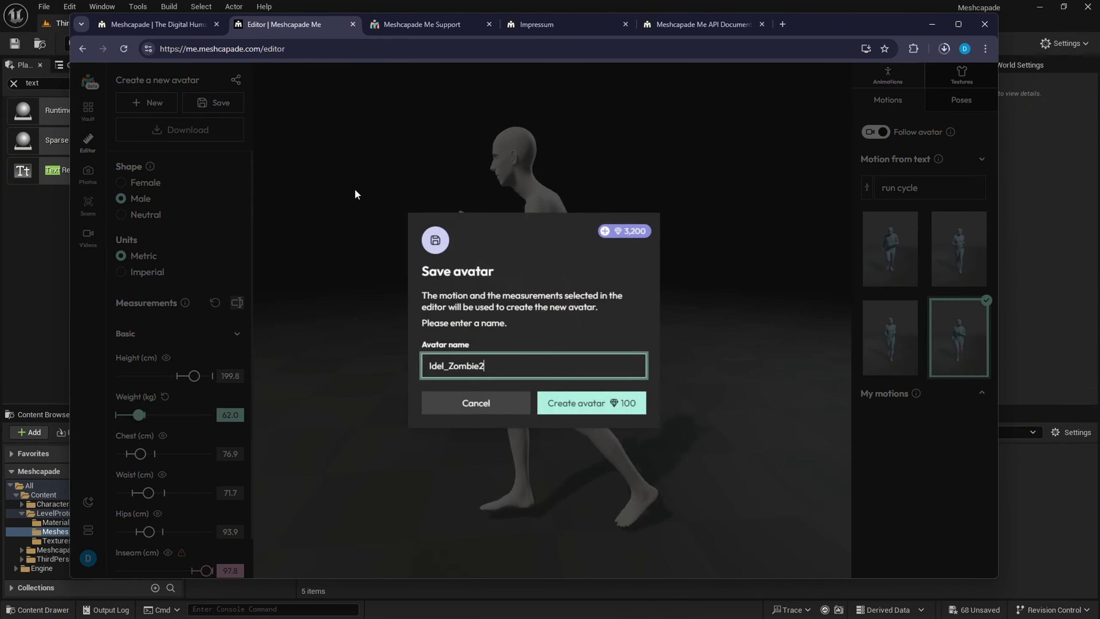
{"action": "left_click_drag", "start_coordinate": [479, 367], "coordinate": [388, 362]}
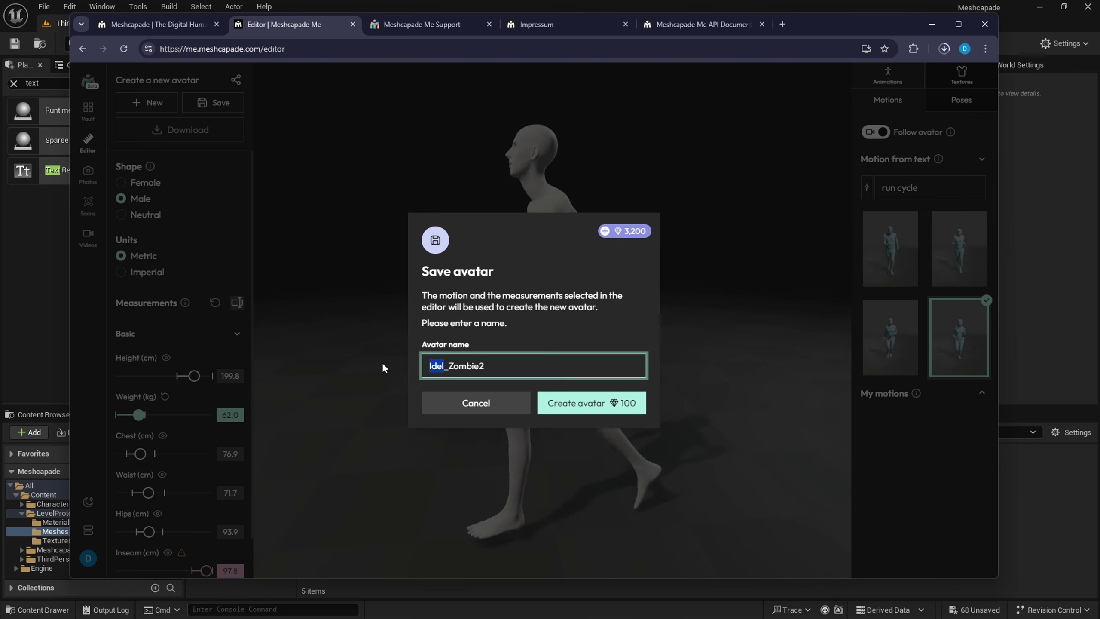
{"action": "type", "text": "RunCycle"}
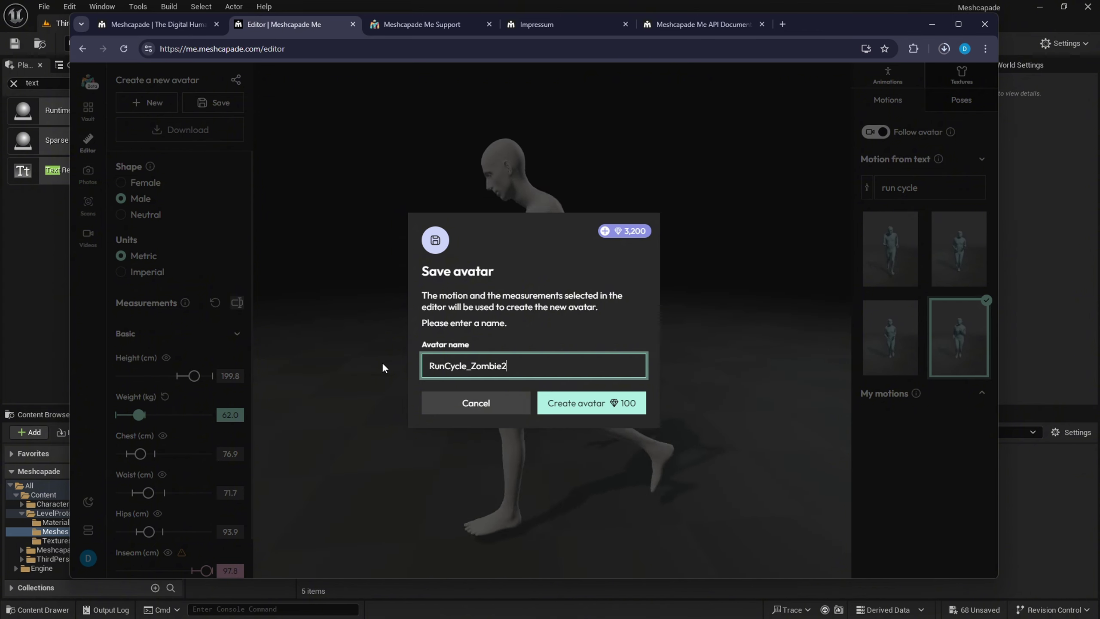
{"action": "key", "text": "End"}
{"action": "key", "text": "BackSpace"}
{"action": "type", "text": "1"}
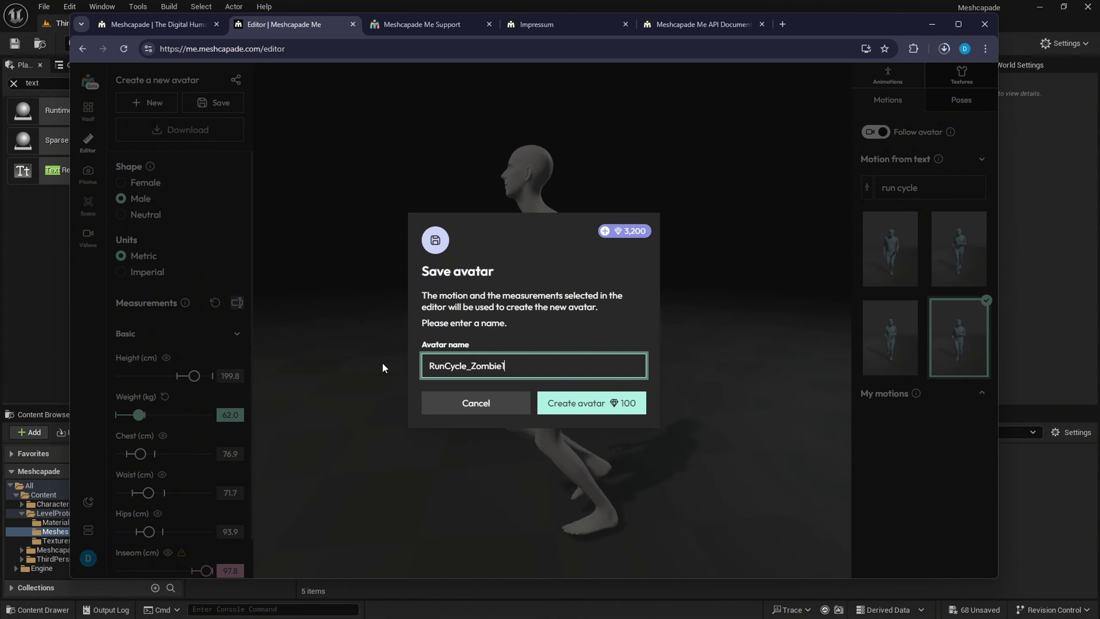
{"action": "left_click", "coordinate": [582, 414]}
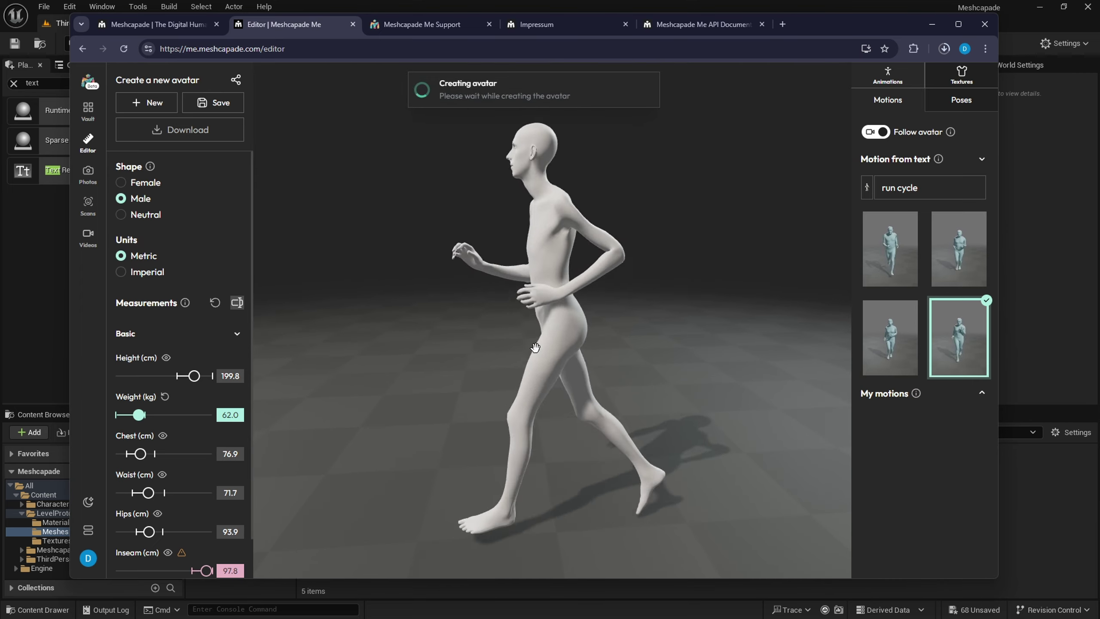
- Download the RunCycle_Zombie1 avatar as FBX with the Unreal compatibility mode
{"action": "left_click_drag", "start_coordinate": [502, 329], "coordinate": [621, 342]}
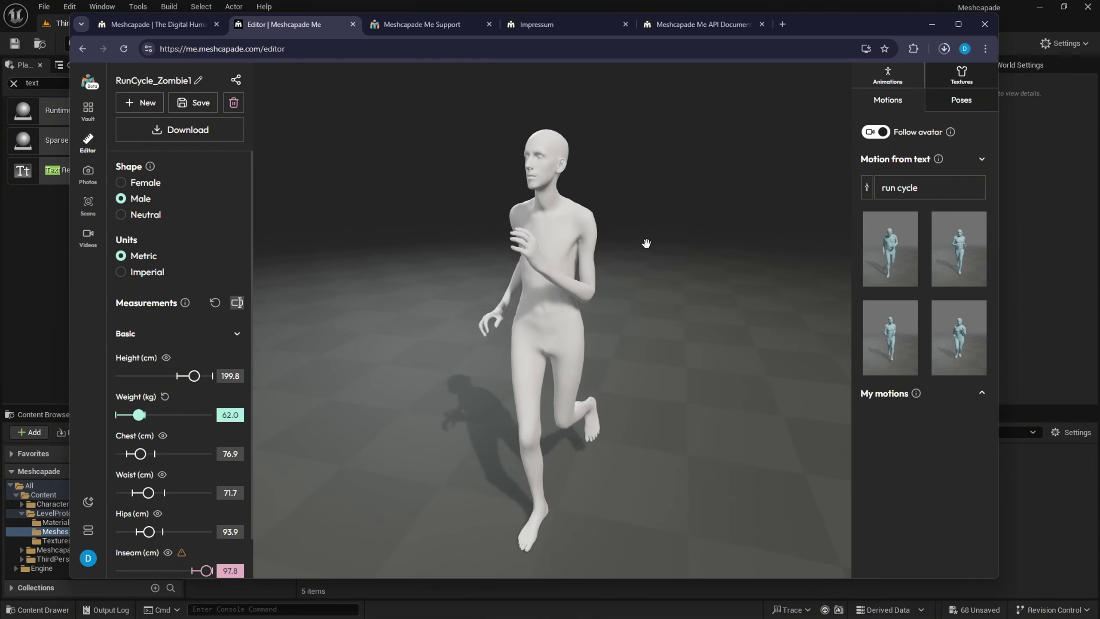
{"action": "left_click", "coordinate": [233, 133]}
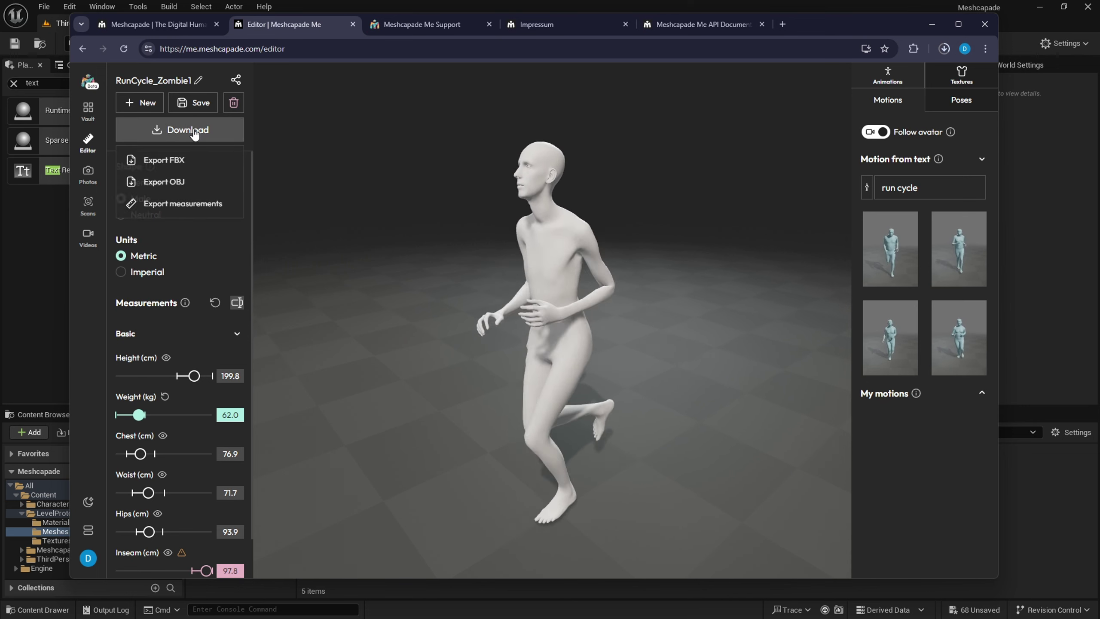
{"action": "left_click", "coordinate": [187, 164]}
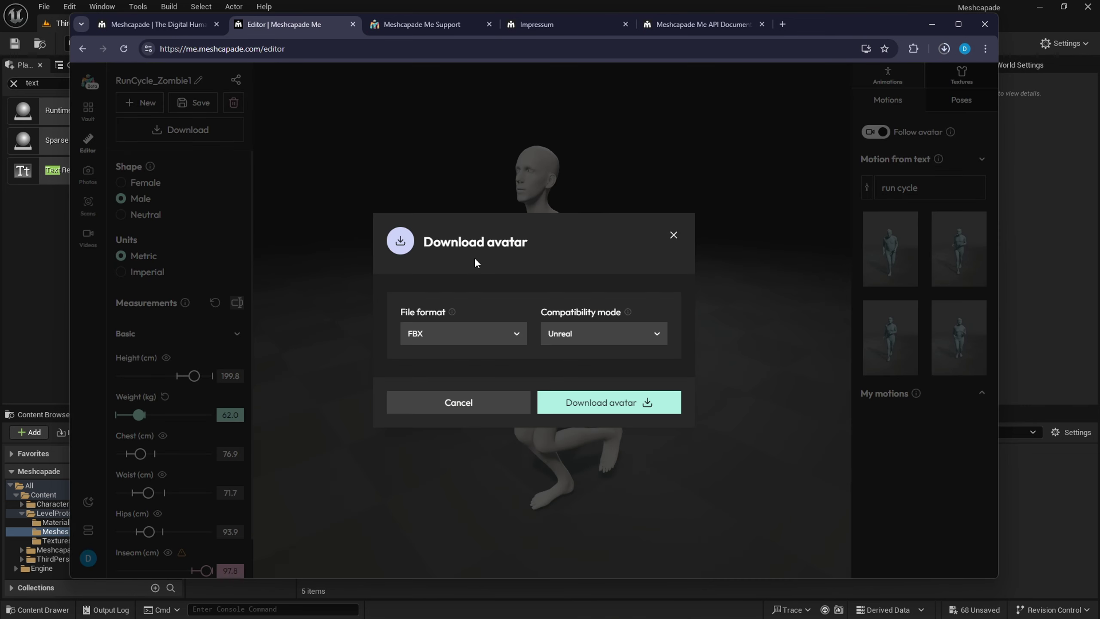
{"action": "left_click", "coordinate": [583, 405]}
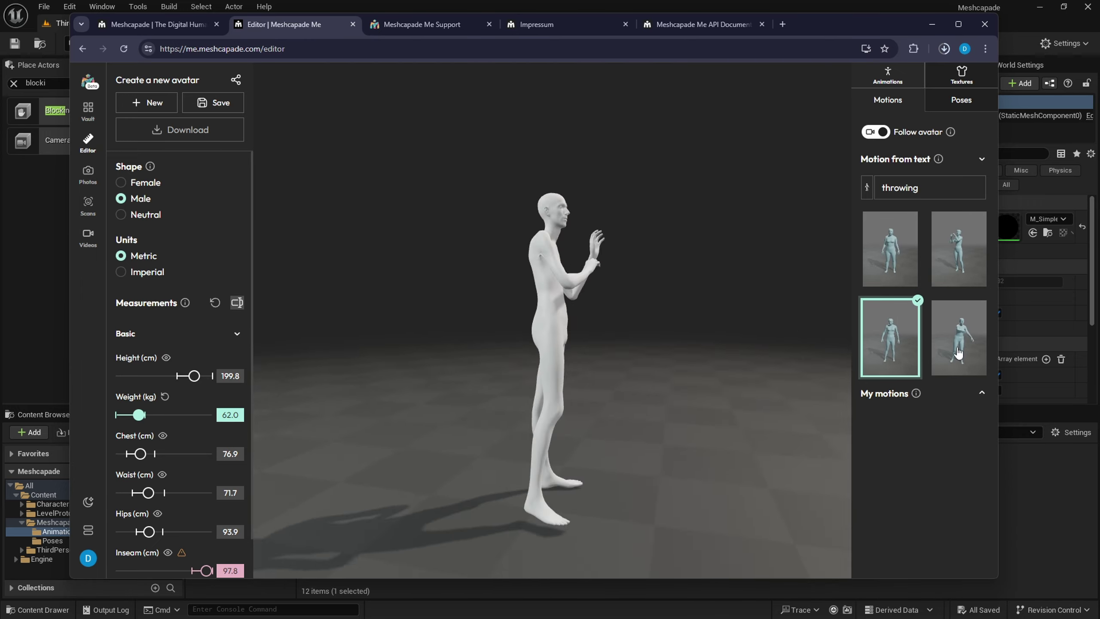
- Reset the avatar's Armscye girth and collapse the Experimental and Basic measurements
{"action": "left_click", "coordinate": [179, 290]}
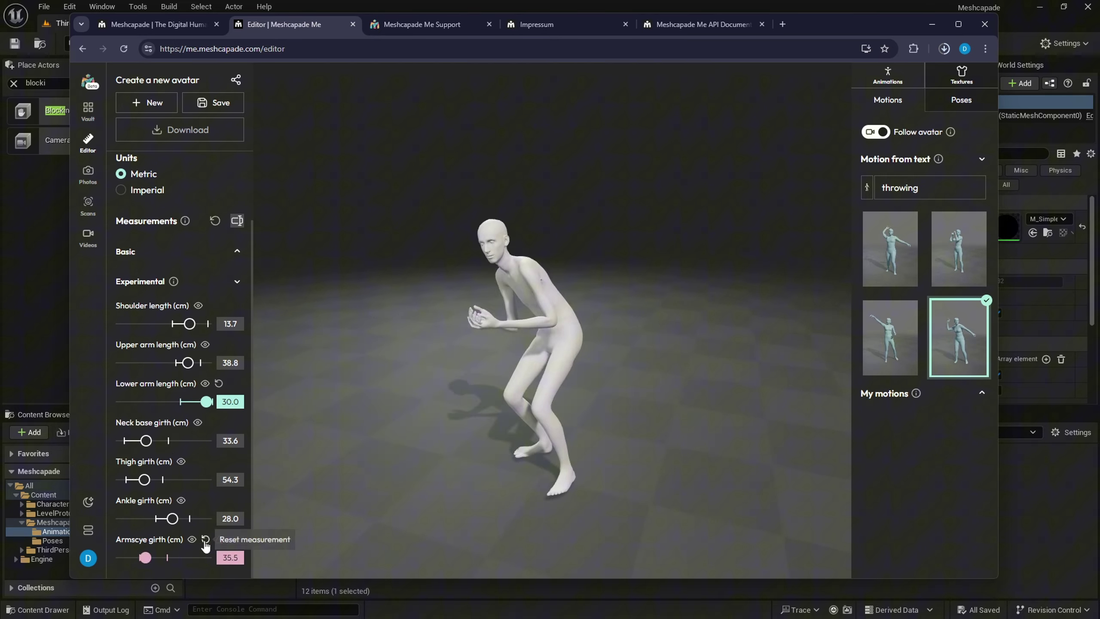
{"action": "left_click", "coordinate": [206, 540]}
{"action": "left_click", "coordinate": [242, 280]}
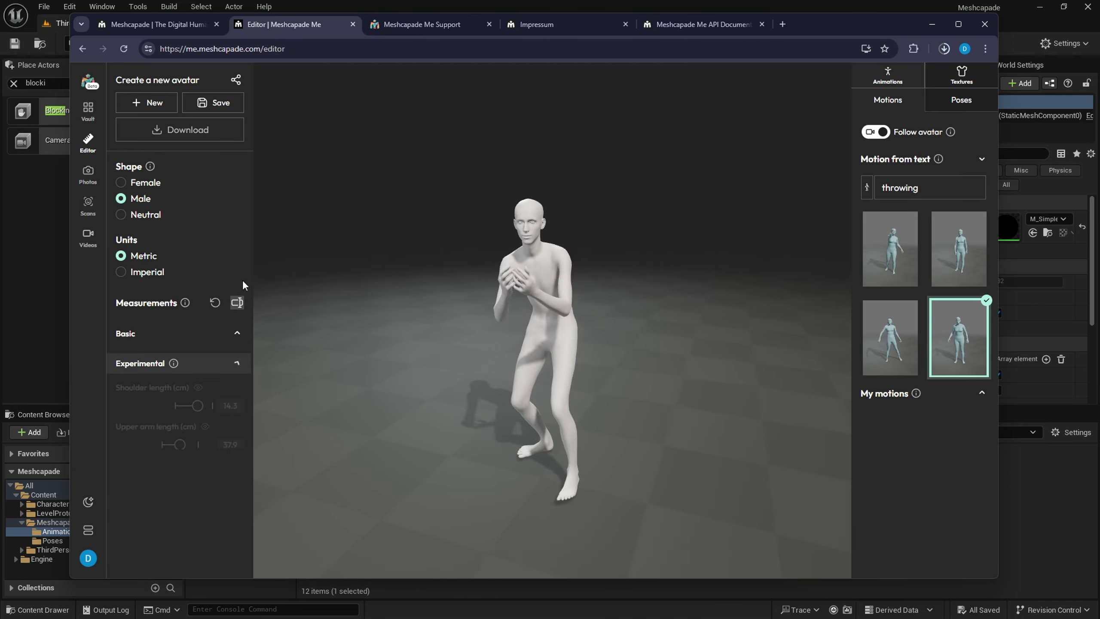
{"action": "left_click", "coordinate": [230, 334]}
{"action": "left_click", "coordinate": [228, 336]}
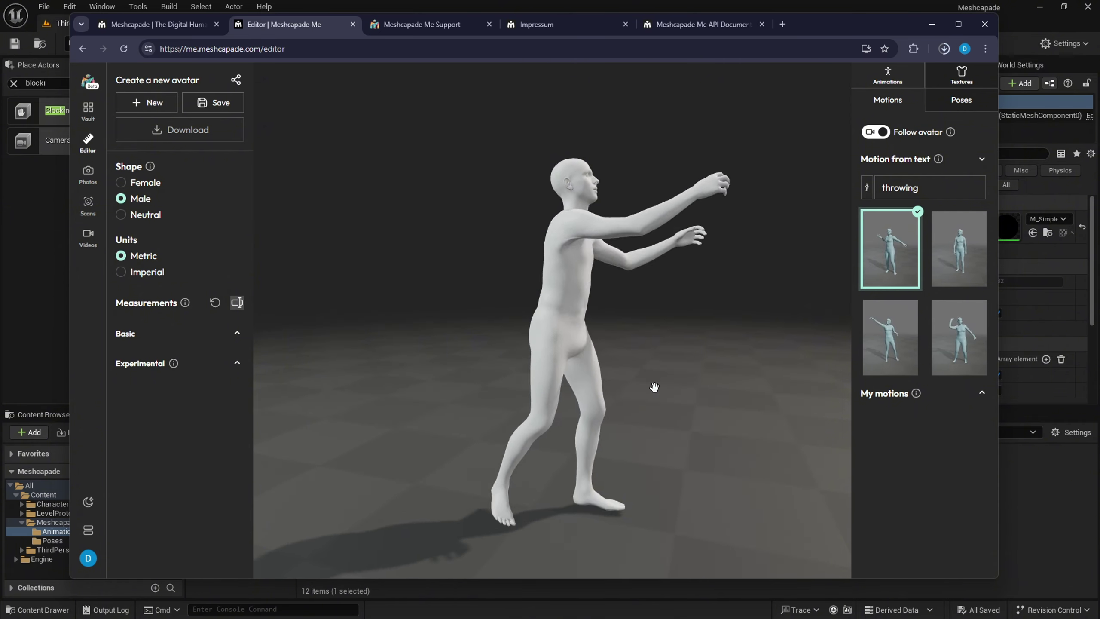
{"action": "left_click_drag", "start_coordinate": [653, 385], "coordinate": [588, 405]}
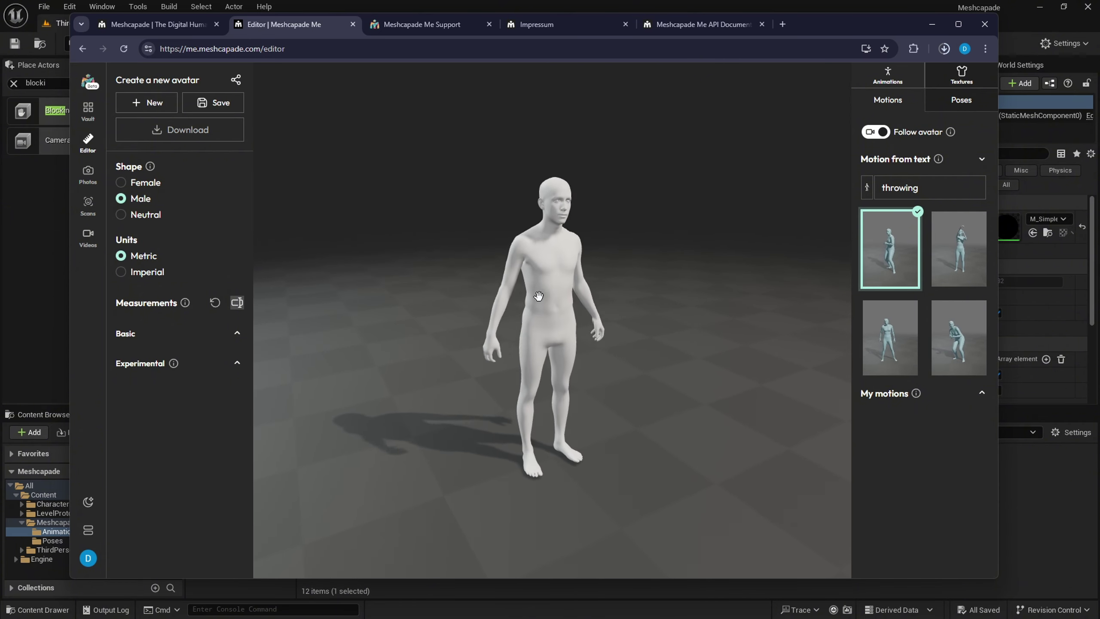
- Review the sliders in the avatar's Basic and Experimental measurements, leaving Basic collapsed and Experimental expanded
{"action": "left_click", "coordinate": [200, 363]}
{"action": "left_click", "coordinate": [130, 333]}
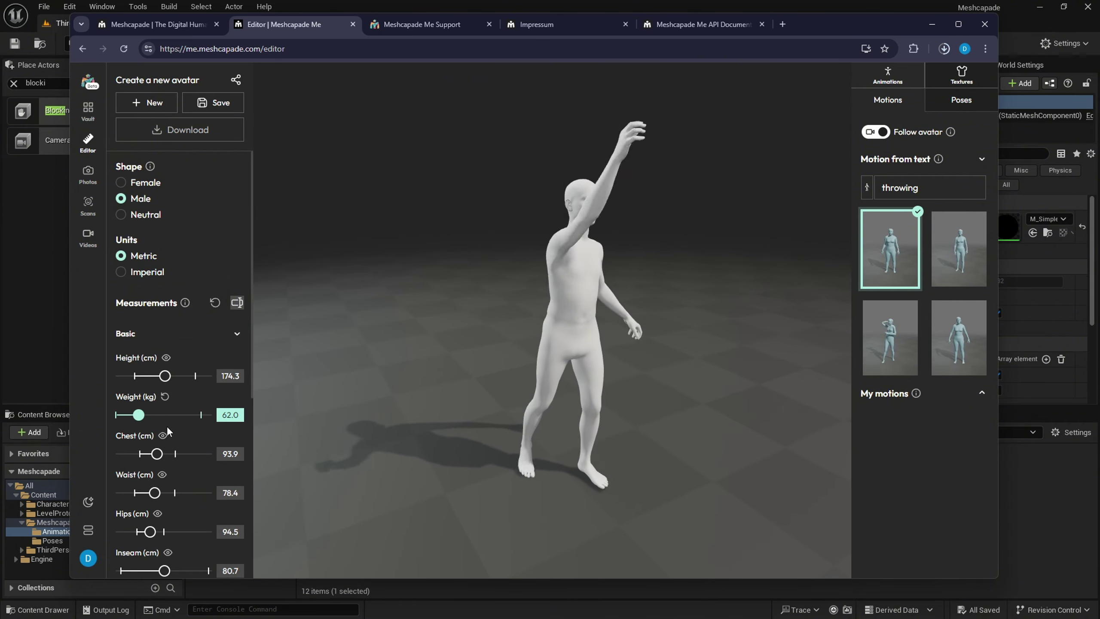
{"action": "scroll", "coordinate": [182, 455], "scroll_direction": "down", "scroll_amount": 4}
{"action": "scroll", "coordinate": [157, 445], "scroll_direction": "up", "scroll_amount": 3}
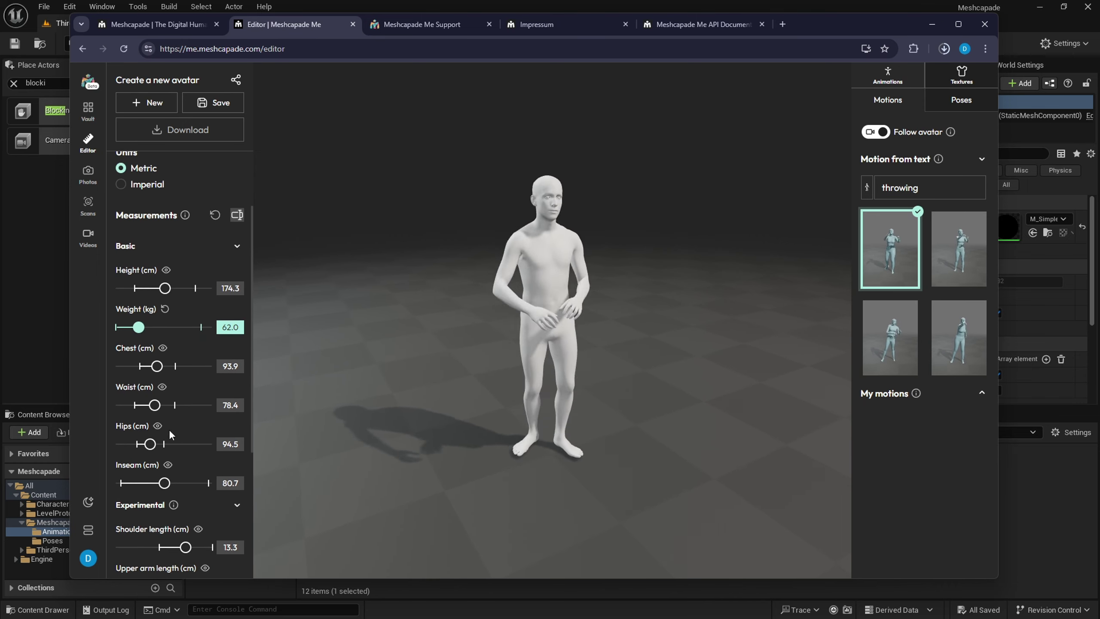
{"action": "left_click", "coordinate": [234, 281]}
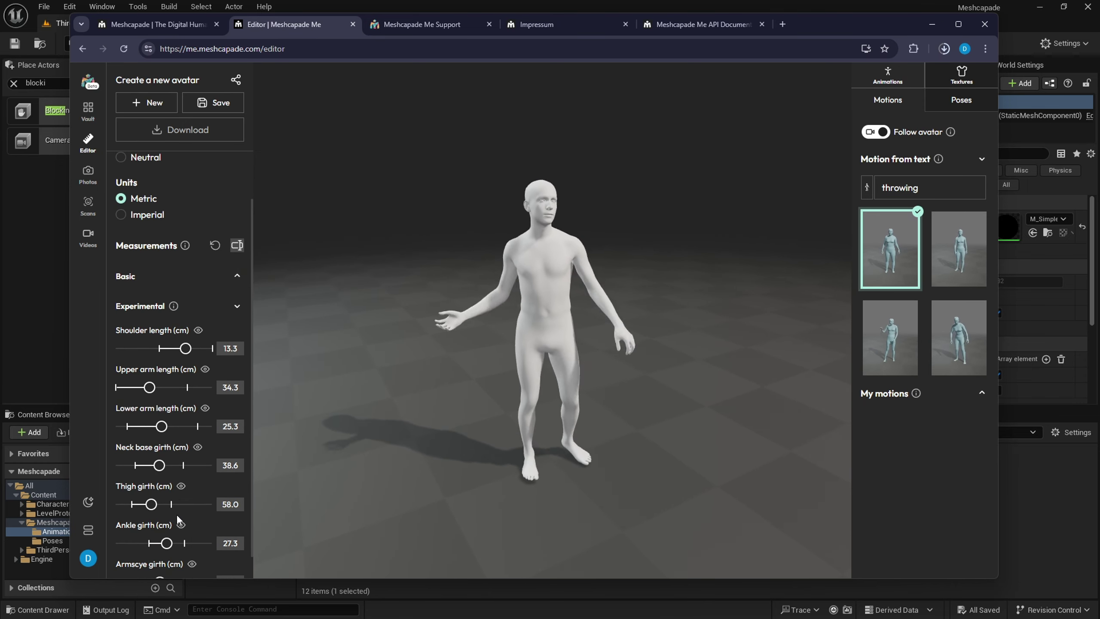
{"action": "scroll", "coordinate": [176, 515], "scroll_direction": "down", "scroll_amount": 1}
{"action": "scroll", "coordinate": [185, 424], "scroll_direction": "up", "scroll_amount": 2}
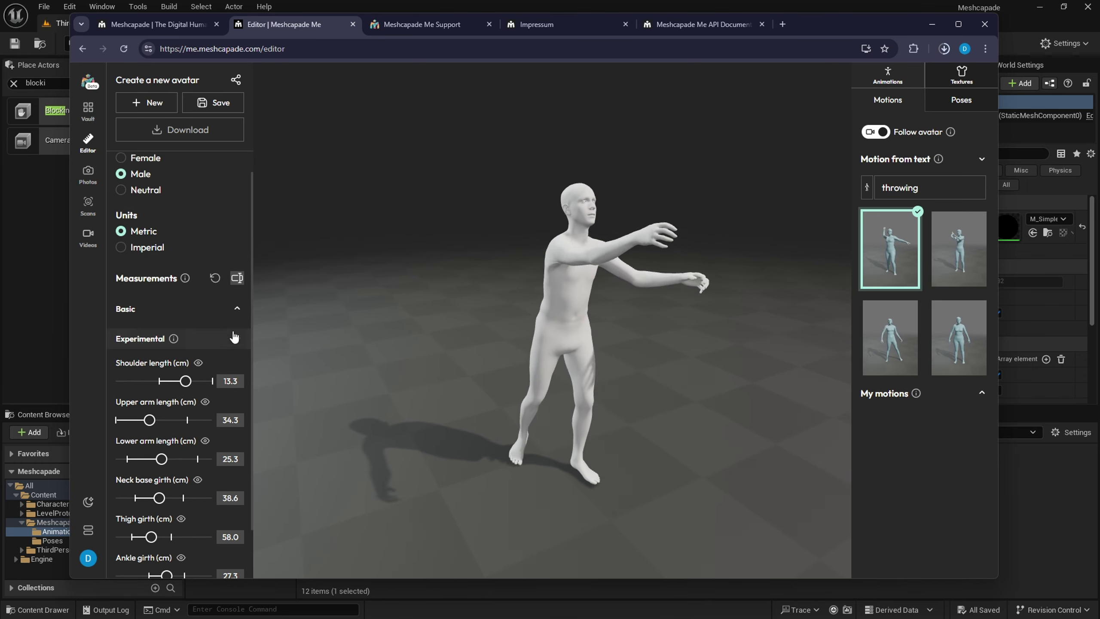
{"action": "left_click", "coordinate": [237, 308]}
{"action": "left_click", "coordinate": [237, 310]}
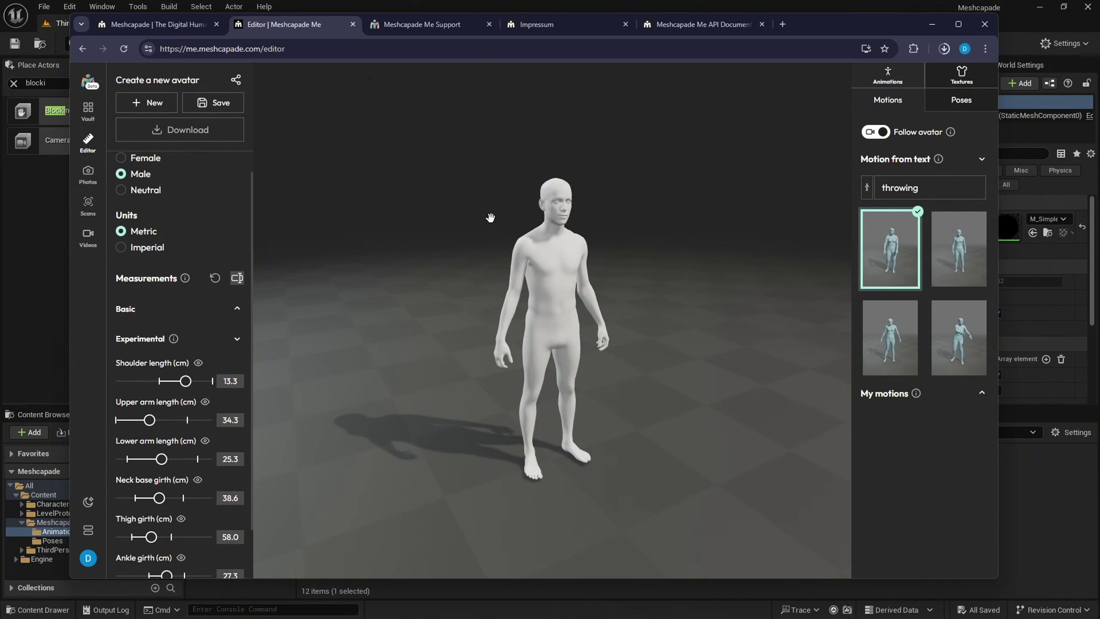
{"action": "scroll", "coordinate": [573, 332], "scroll_direction": "up", "scroll_amount": 5}
{"action": "scroll", "coordinate": [573, 332], "scroll_direction": "down", "scroll_amount": 5}
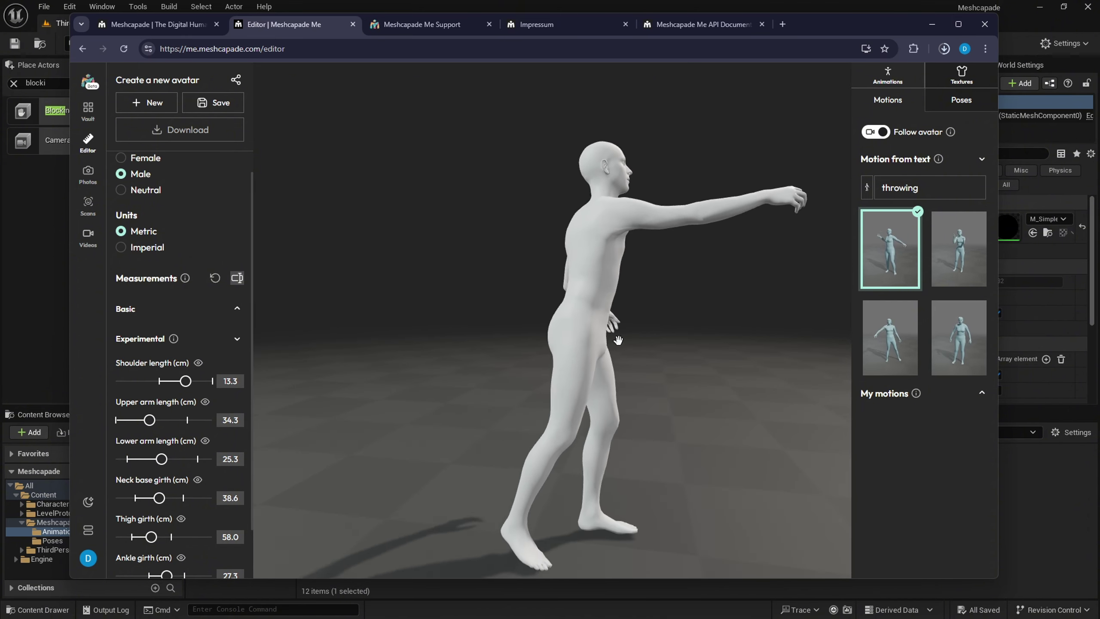
- Preview the generated throwing motions on the avatar from several angles, and select the second one
{"action": "left_click", "coordinate": [890, 338]}
{"action": "scroll", "coordinate": [576, 385], "scroll_direction": "up", "scroll_amount": 1}
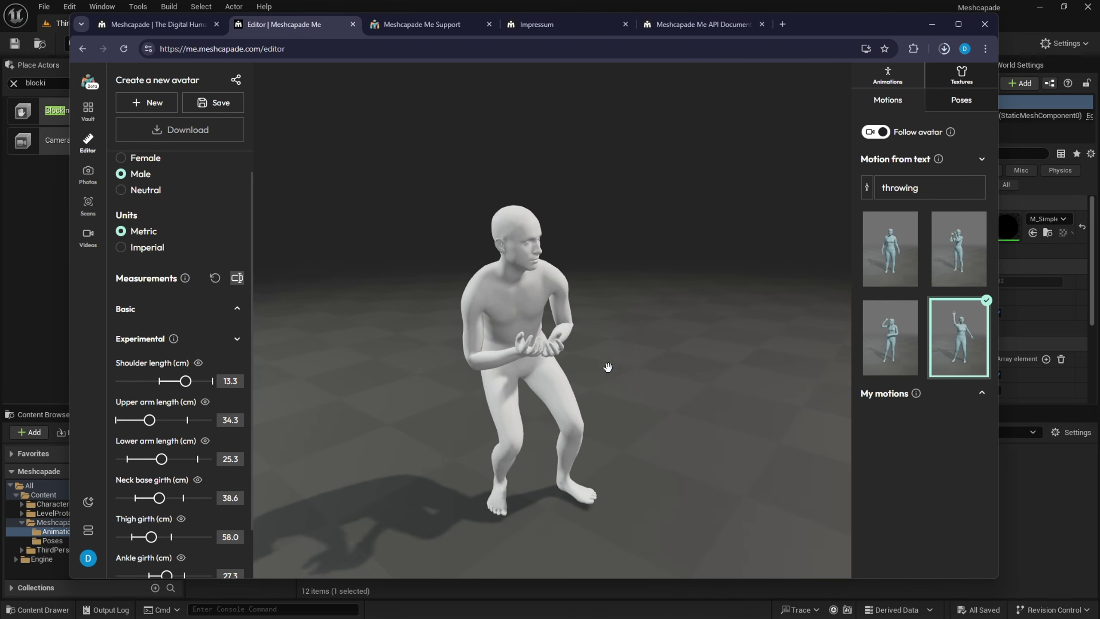
{"action": "left_click_drag", "start_coordinate": [630, 385], "coordinate": [449, 371]}
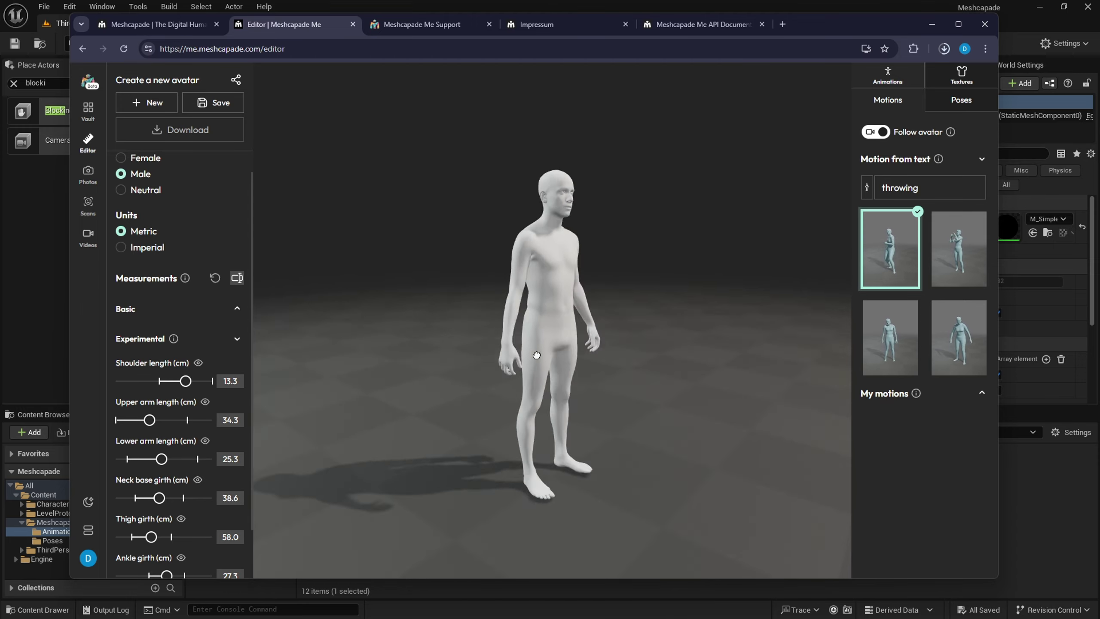
{"action": "left_click_drag", "start_coordinate": [574, 364], "coordinate": [641, 344]}
{"action": "left_click", "coordinate": [957, 255]}
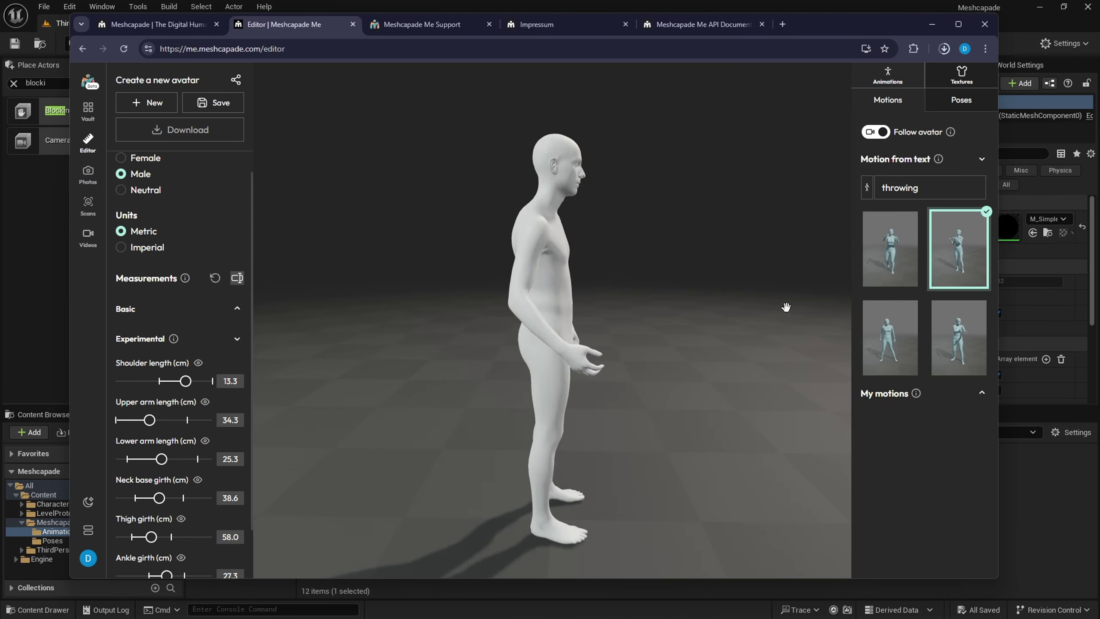
- Inspect the second throwing motion from several angles and check the context options of its thumbnail
{"action": "double_click", "coordinate": [885, 190]}
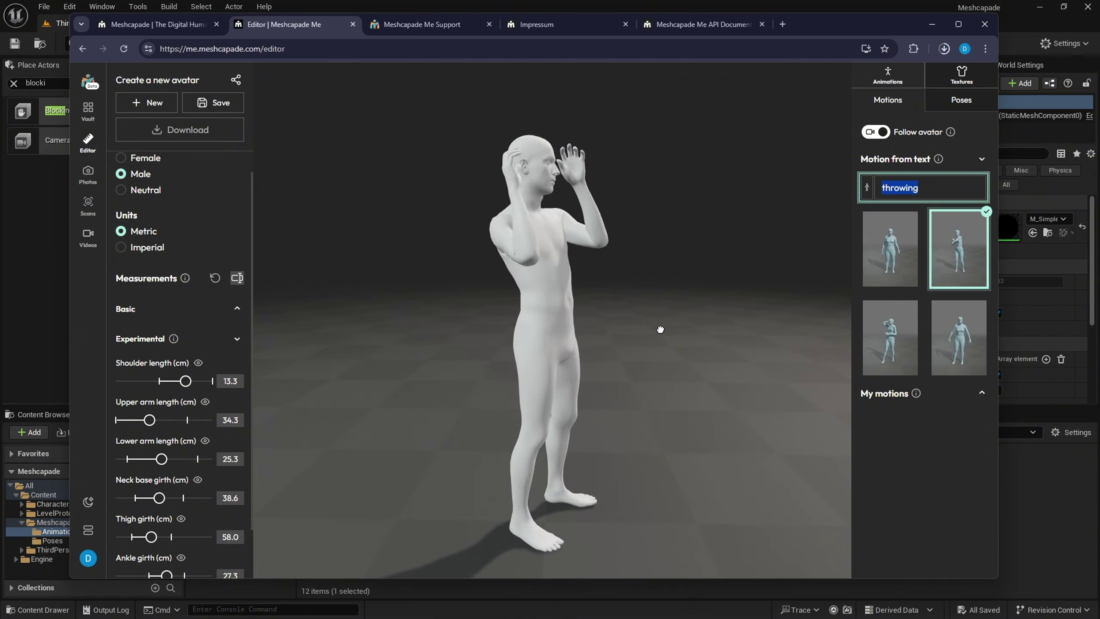
{"action": "left_click_drag", "start_coordinate": [661, 329], "coordinate": [520, 340]}
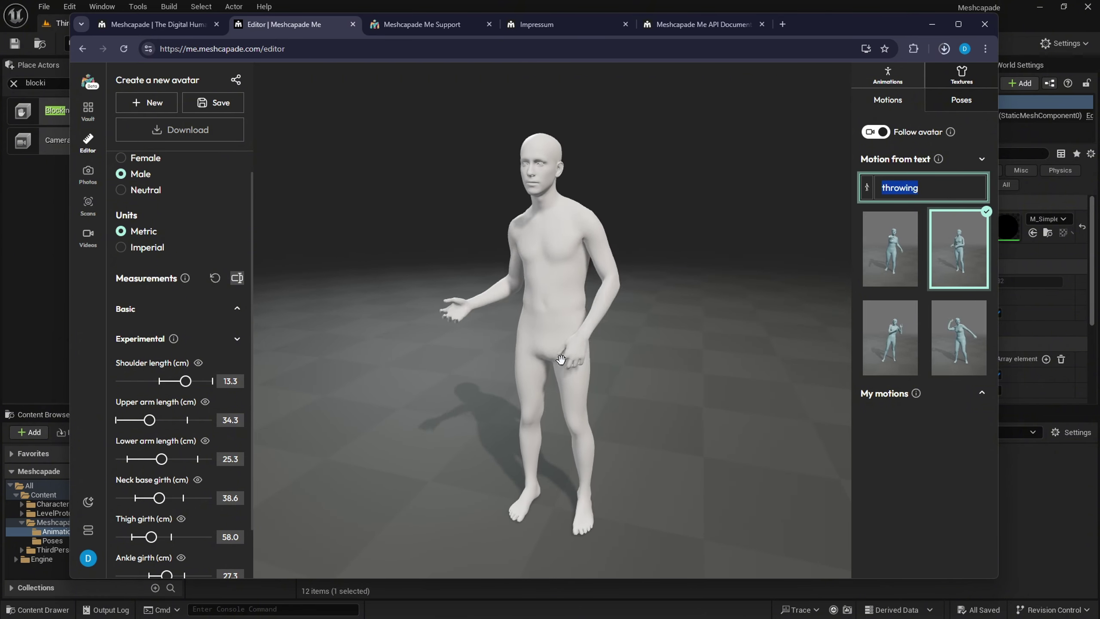
{"action": "left_click", "coordinate": [663, 306]}
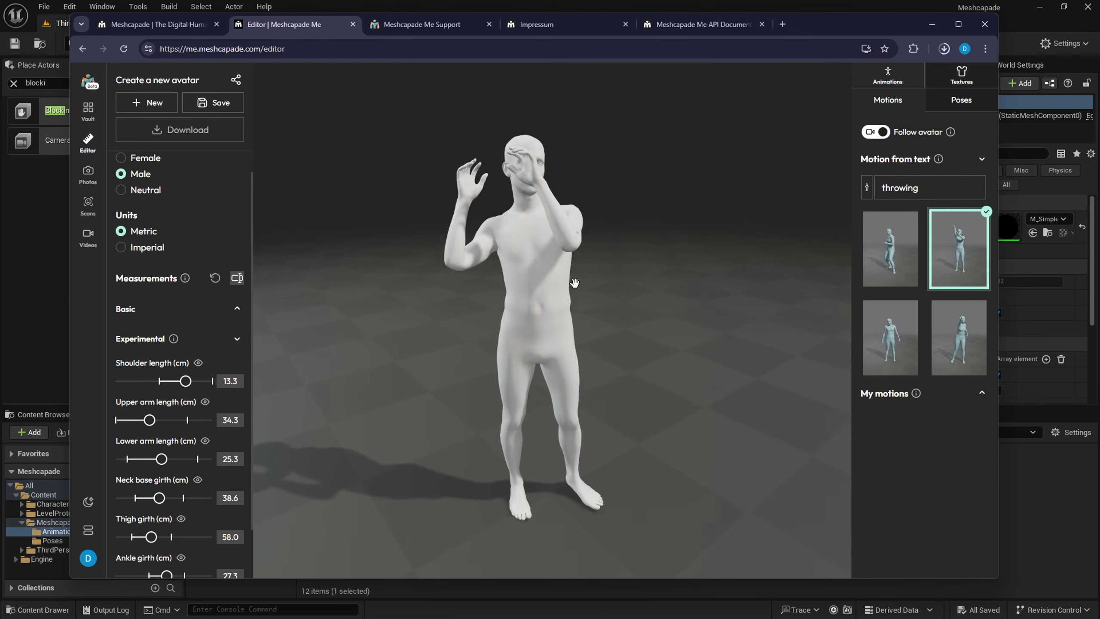
{"action": "left_click_drag", "start_coordinate": [603, 289], "coordinate": [478, 290]}
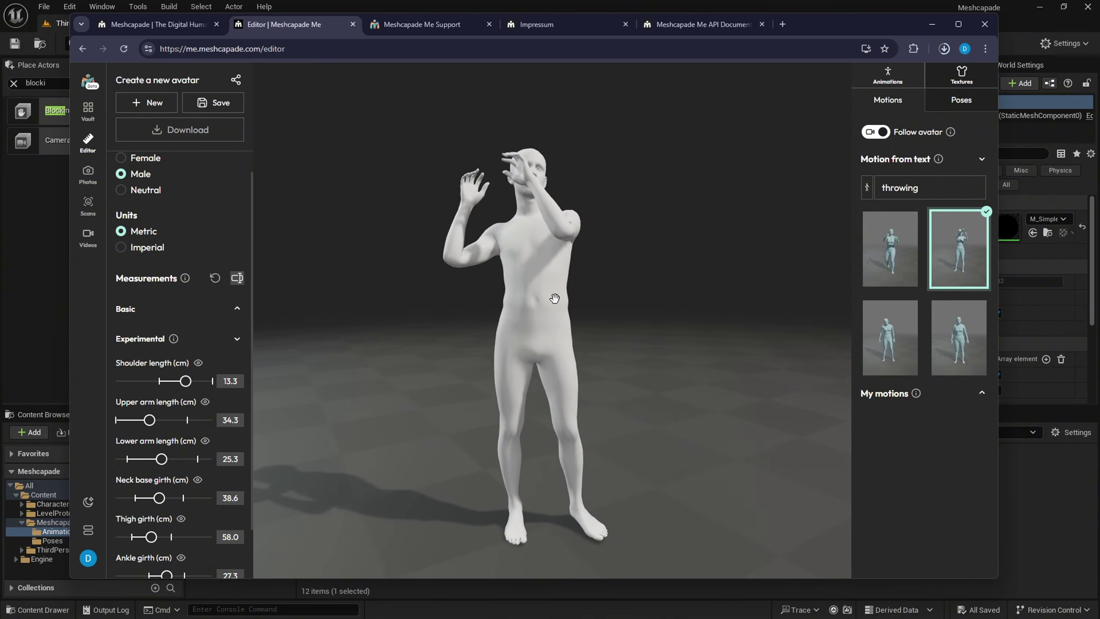
{"action": "left_click_drag", "start_coordinate": [555, 298], "coordinate": [485, 345]}
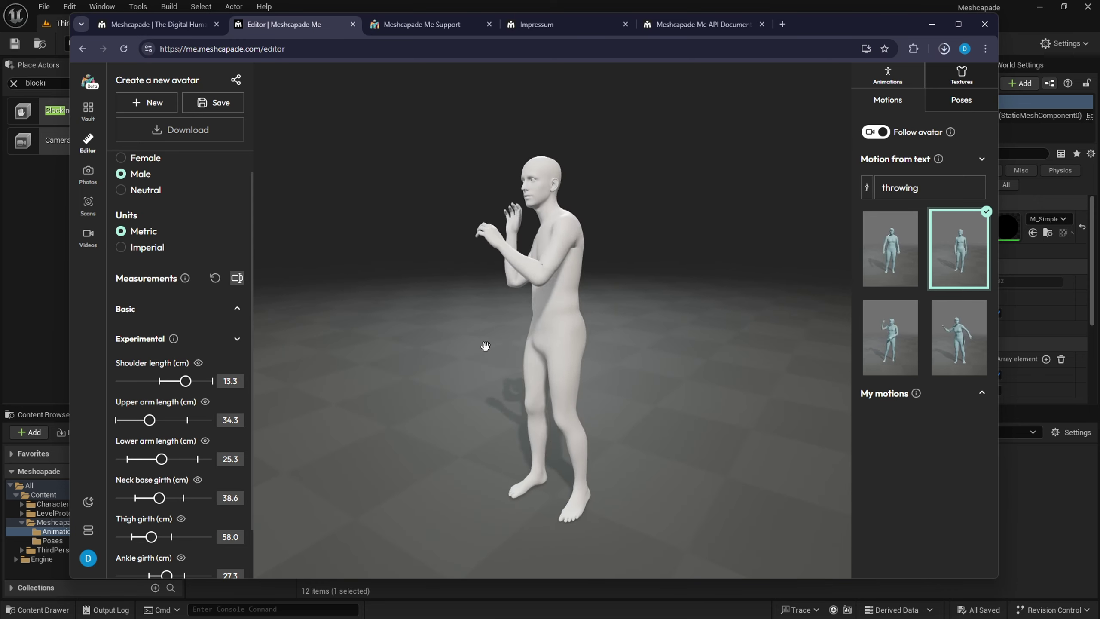
{"action": "right_click", "coordinate": [956, 244]}
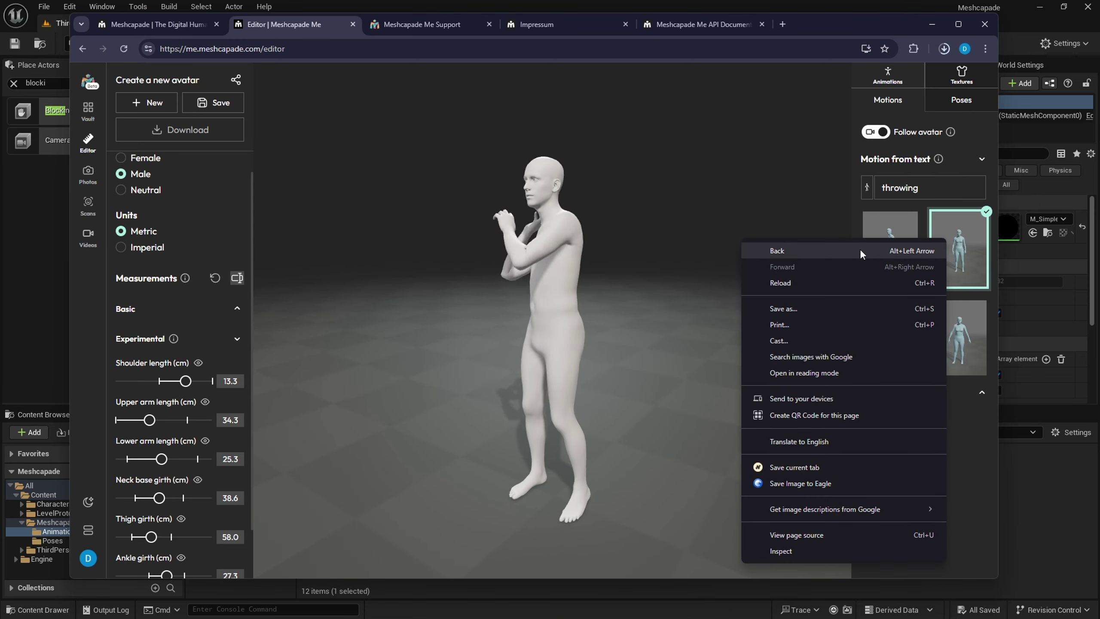
{"action": "left_click", "coordinate": [955, 238]}
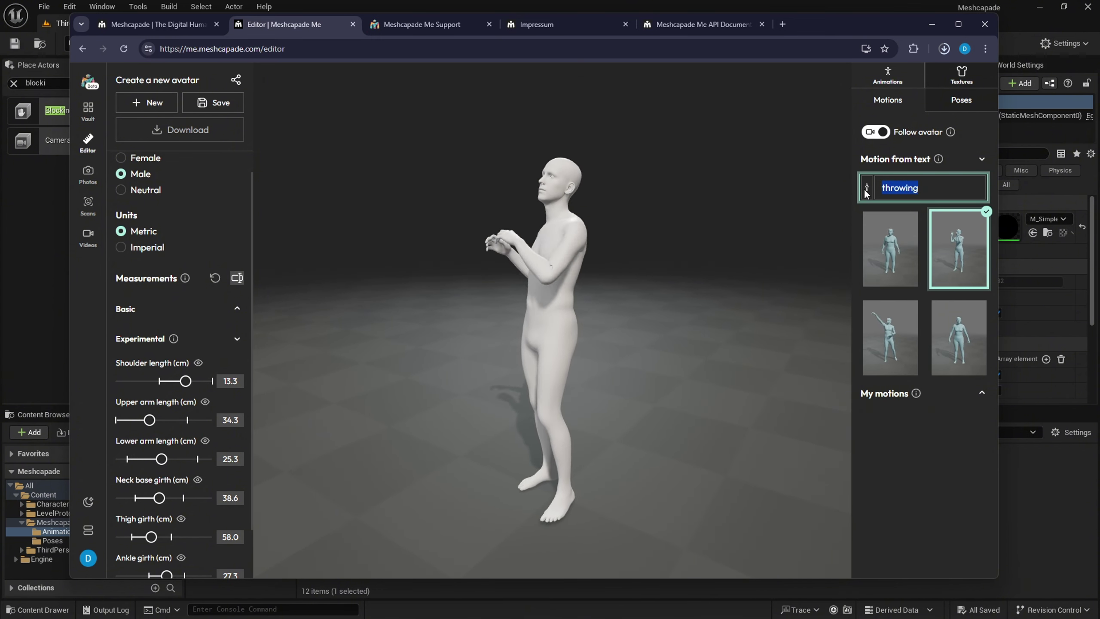
{"action": "type", "text": "left hand is"}
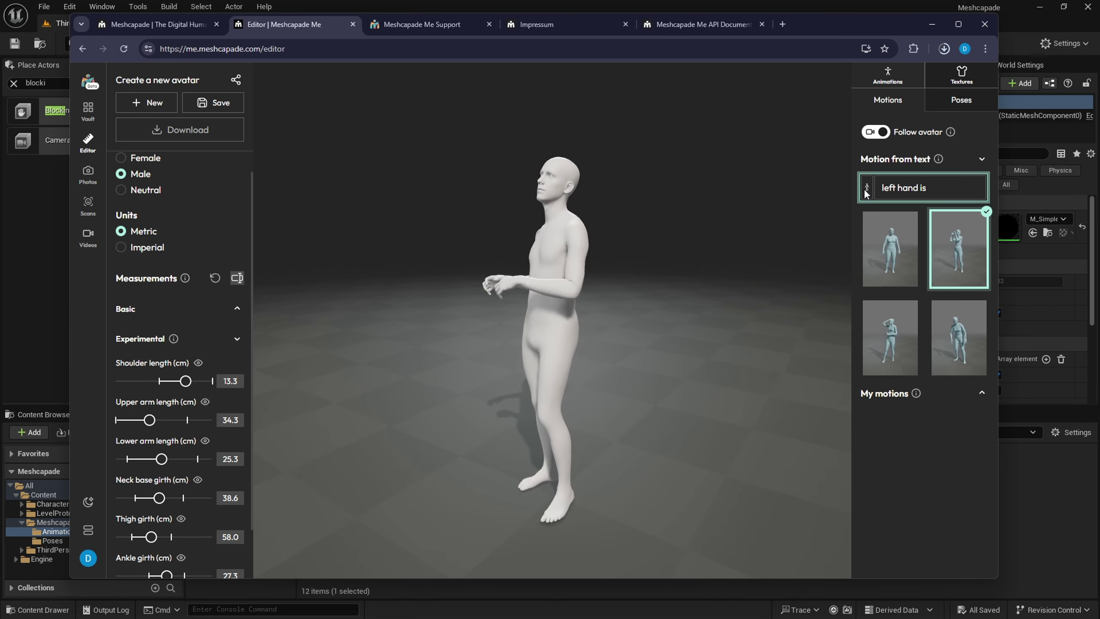
{"action": "key", "text": "BackSpace"}
{"action": "key", "text": "BackSpace"}
{"action": "key", "text": "BackSpace"}
{"action": "key", "text": "BackSpace"}
{"action": "key", "text": "BackSpace"}
{"action": "key", "text": "BackSpace"}
{"action": "key", "text": "BackSpace"}
{"action": "key", "text": "BackSpace"}
{"action": "key", "text": "BackSpace"}
{"action": "key", "text": "BackSpace"}
{"action": "key", "text": "BackSpace"}
{"action": "key", "text": "BackSpace"}
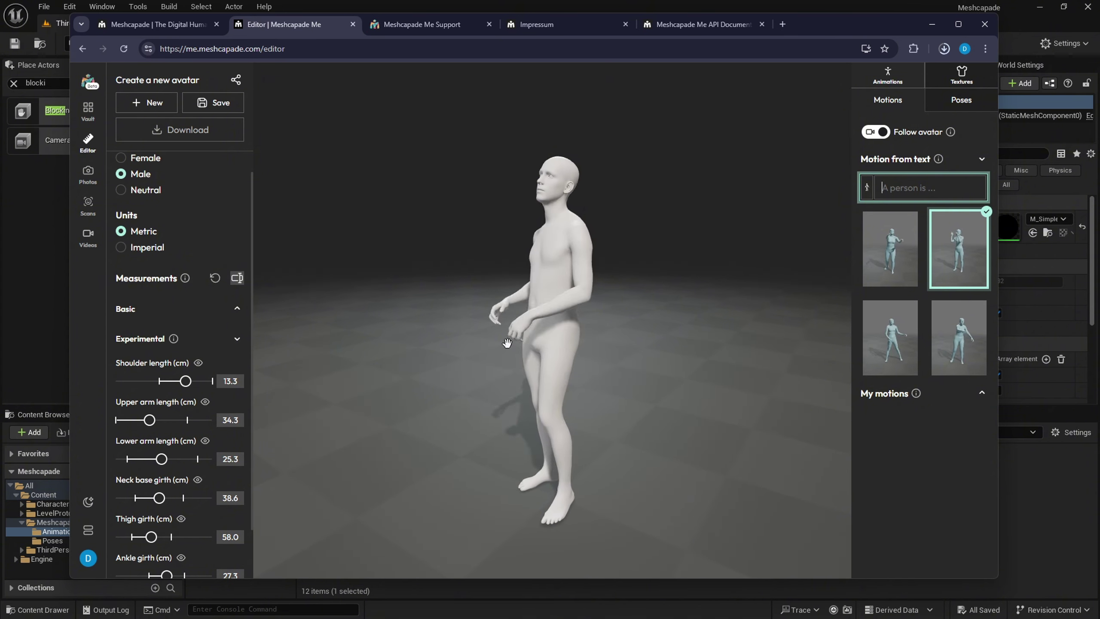
- Examine the avatar's arm and body movement in the second throwing motion from the front, side and back
{"action": "left_click_drag", "start_coordinate": [572, 337], "coordinate": [762, 311]}
{"action": "left_click_drag", "start_coordinate": [635, 263], "coordinate": [480, 300]}
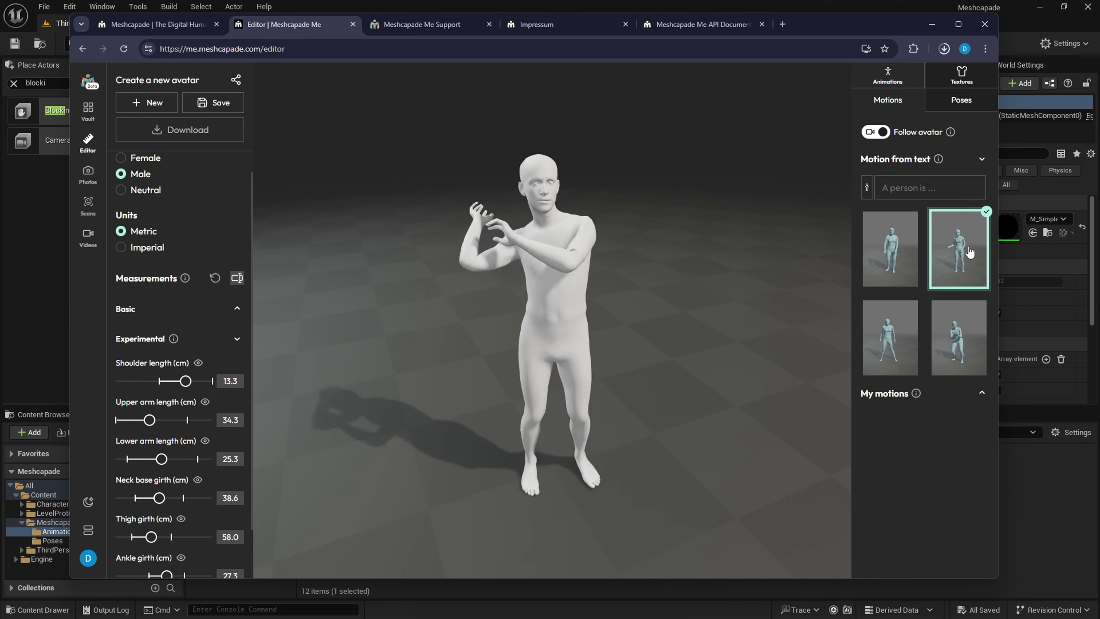
{"action": "left_click_drag", "start_coordinate": [594, 390], "coordinate": [724, 382]}
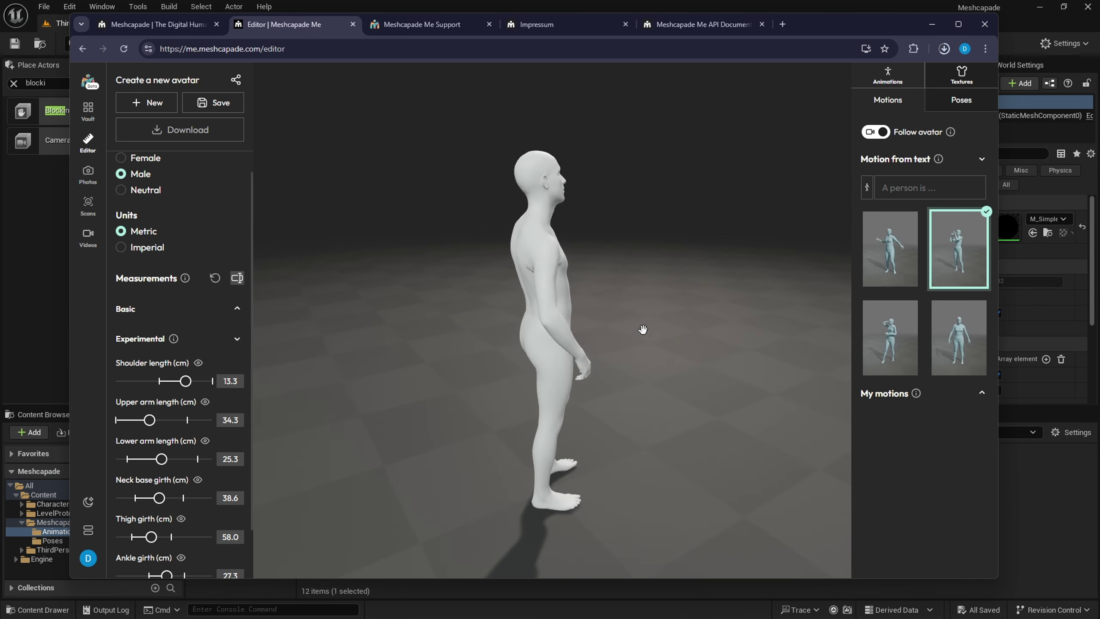
{"action": "left_click_drag", "start_coordinate": [642, 329], "coordinate": [531, 250]}
{"action": "left_click_drag", "start_coordinate": [654, 363], "coordinate": [368, 367]}
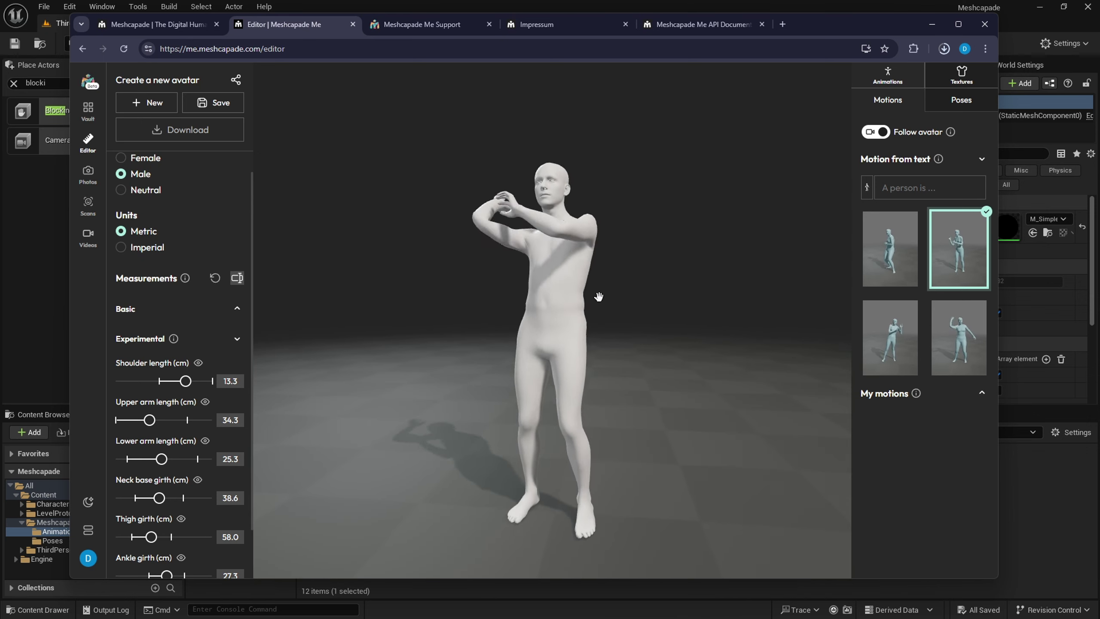
{"action": "left_click_drag", "start_coordinate": [609, 339], "coordinate": [657, 345]}
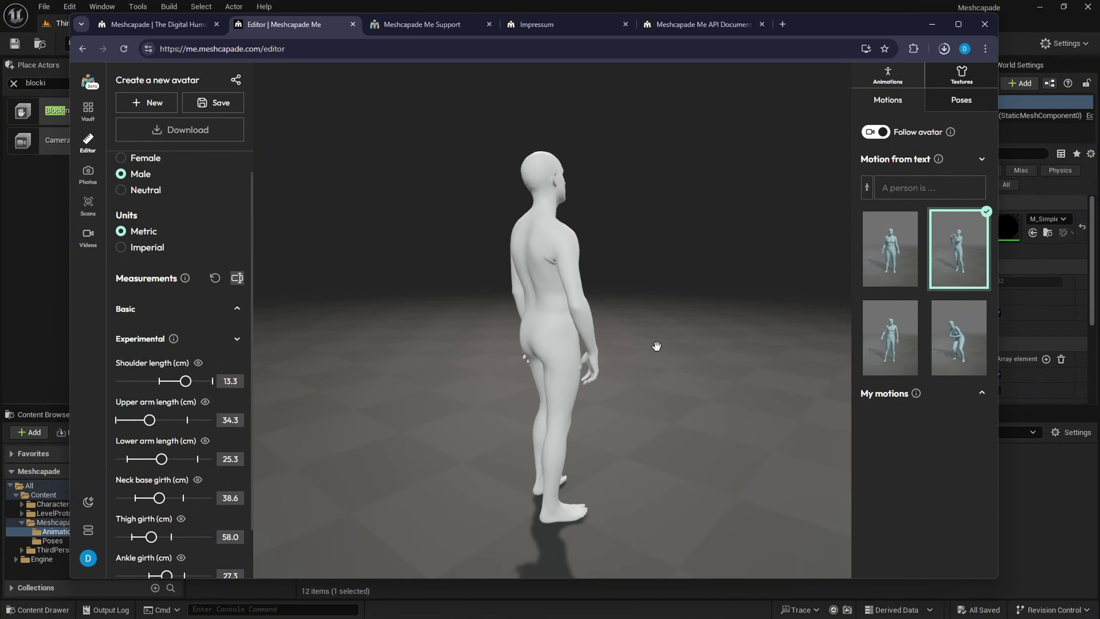
{"action": "left_click", "coordinate": [917, 191]}
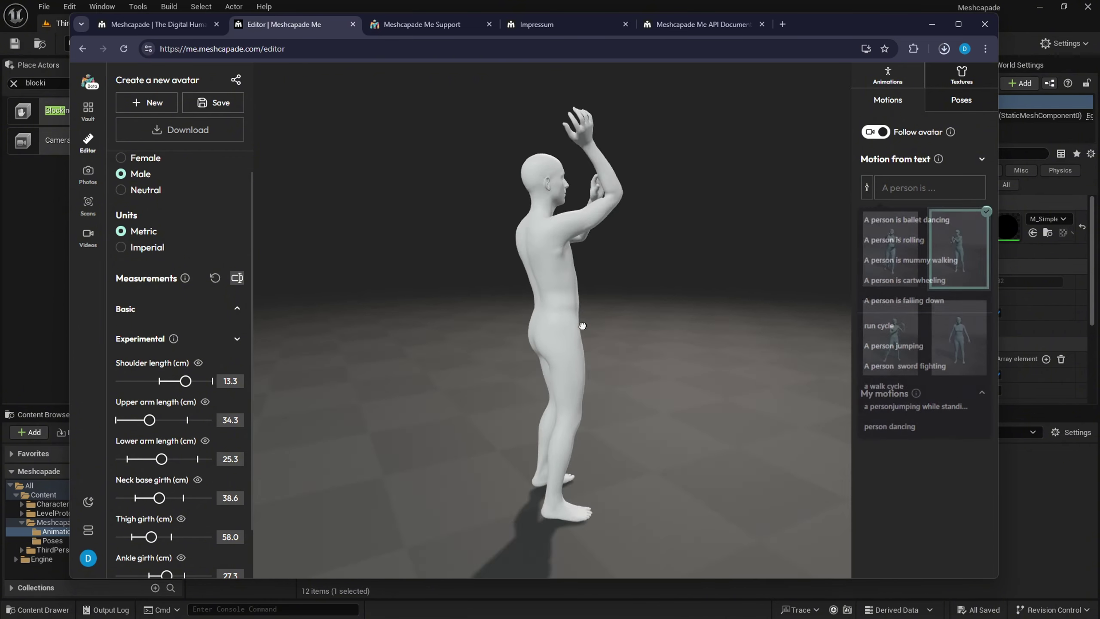
{"action": "left_click_drag", "start_coordinate": [582, 322], "coordinate": [839, 325]}
- Compare the first two throwing motions and their context options, and apply the third motion to the avatar
{"action": "left_click", "coordinate": [896, 266]}
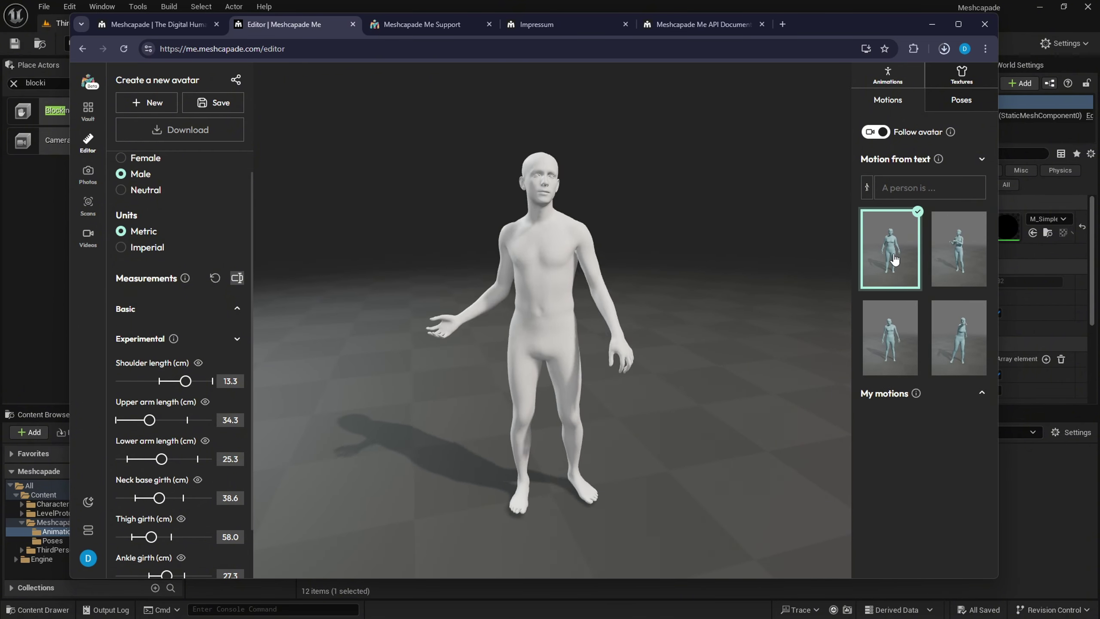
{"action": "right_click", "coordinate": [894, 260]}
{"action": "right_click", "coordinate": [889, 242]}
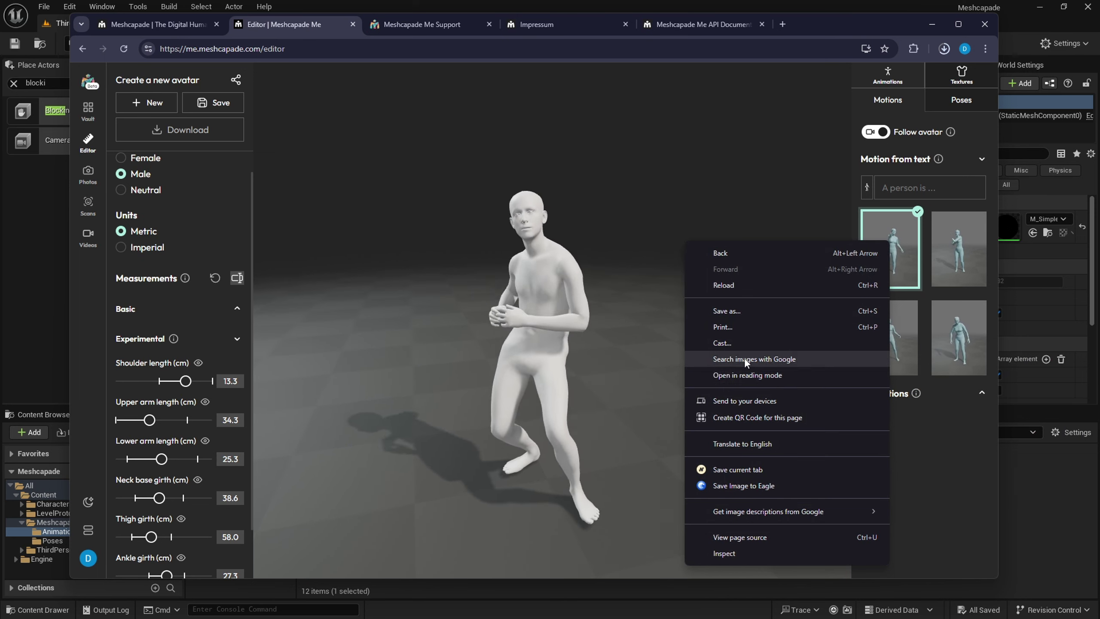
{"action": "left_click", "coordinate": [954, 251]}
{"action": "right_click", "coordinate": [947, 250]}
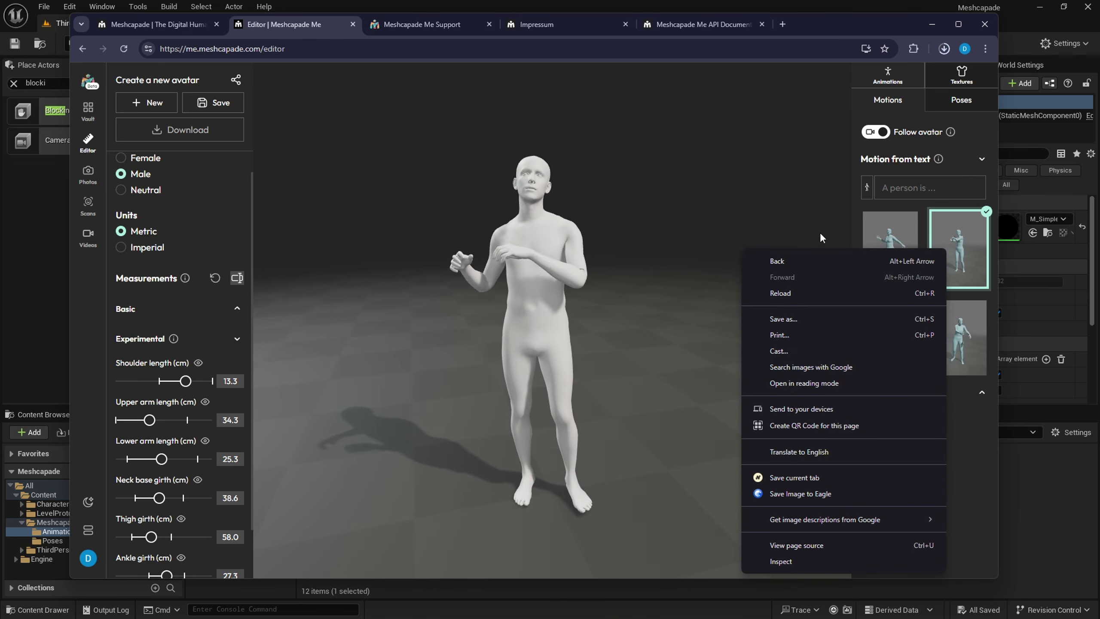
{"action": "left_click", "coordinate": [913, 232]}
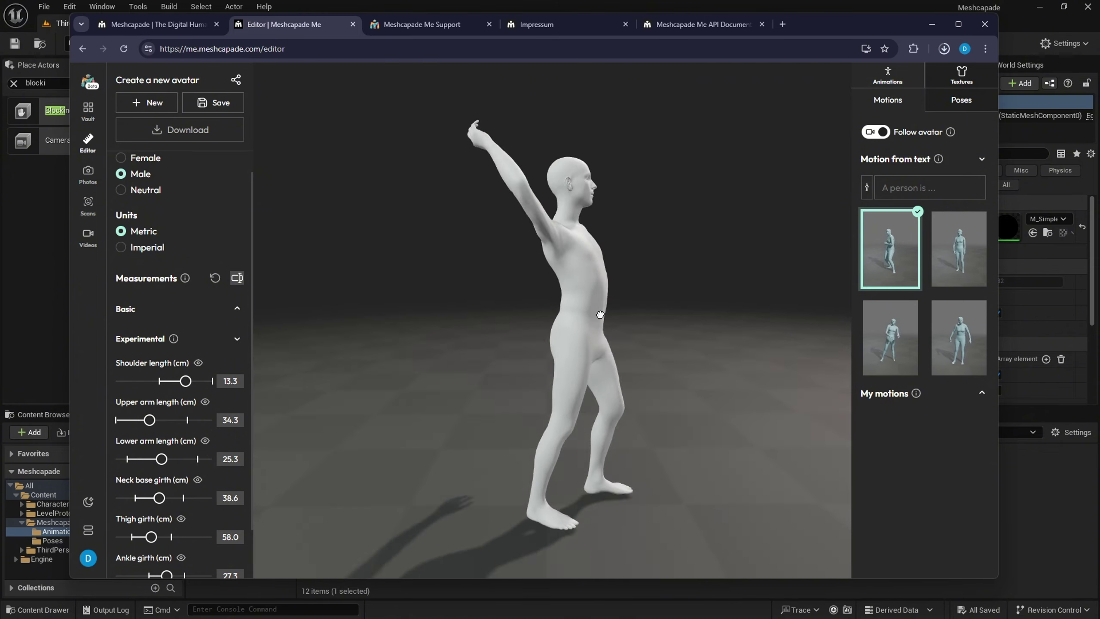
{"action": "left_click_drag", "start_coordinate": [521, 346], "coordinate": [708, 343]}
{"action": "left_click", "coordinate": [906, 352]}
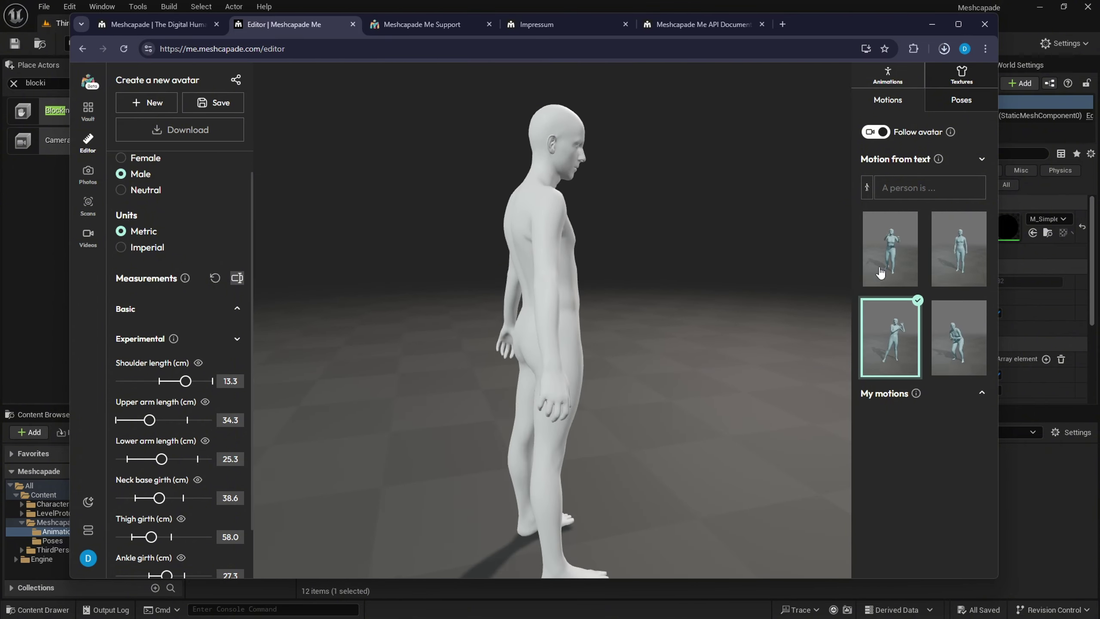
- Expand the saved personal motions and choose Idel_Zombie2 for the avatar
{"action": "left_click", "coordinate": [888, 393]}
{"action": "scroll", "coordinate": [892, 366], "scroll_direction": "down", "scroll_amount": 4}
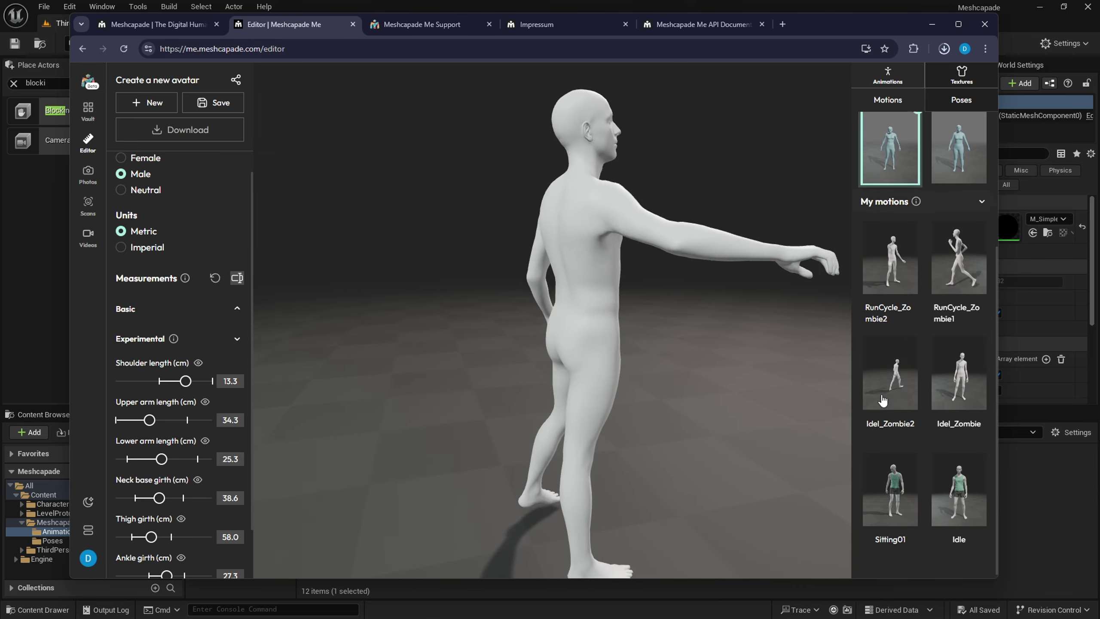
{"action": "left_click", "coordinate": [891, 365]}
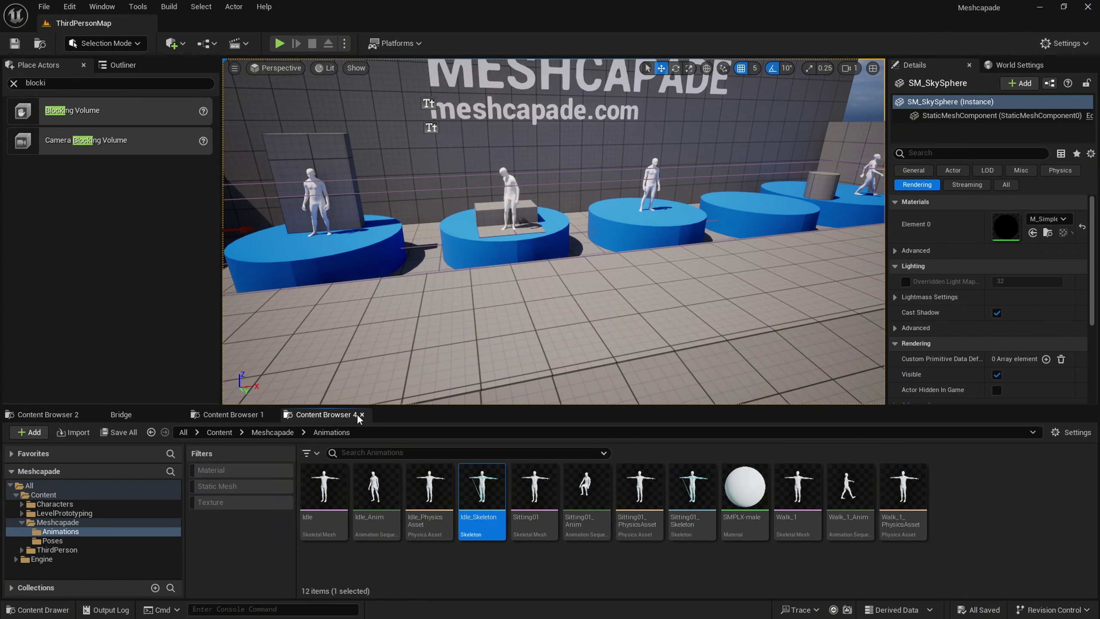
- Switch to Unreal Editor and place the Idle_1 asset from the Meshcapade Poses folder in front of the blue platforms
{"action": "left_click", "coordinate": [279, 433]}
{"action": "double_click", "coordinate": [368, 484]}
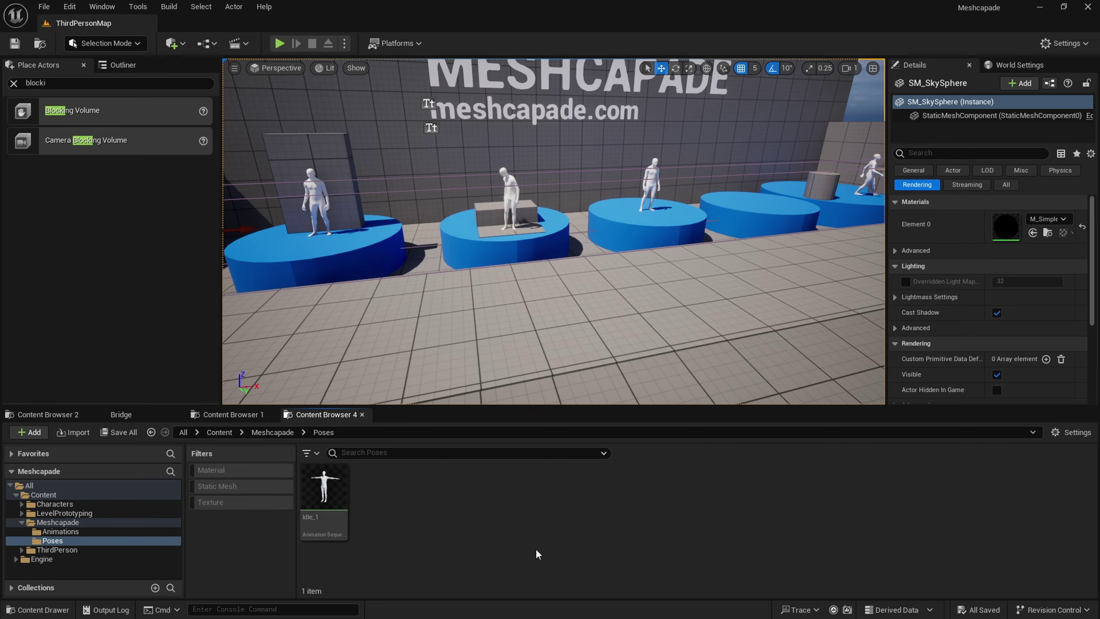
{"action": "left_click_drag", "start_coordinate": [323, 485], "coordinate": [563, 347]}
{"action": "right_click_drag", "start_coordinate": [563, 346], "coordinate": [609, 381]}
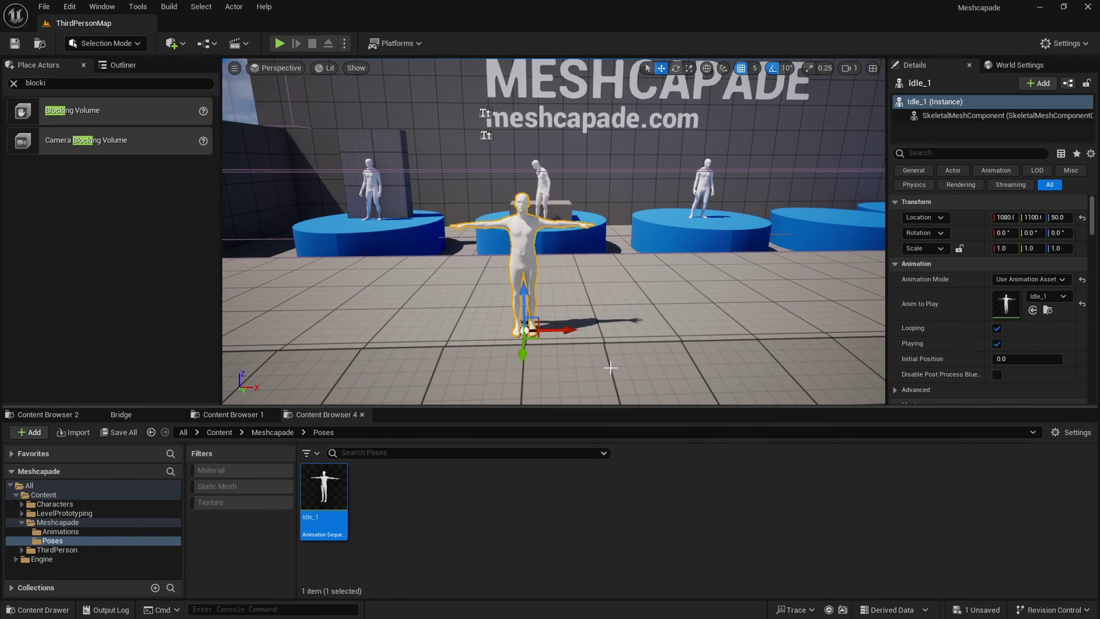
- Inspect the placed Idle_1 avatar up close and delete it from the level
{"action": "key", "text": "f"}
{"action": "left_click_drag", "start_coordinate": [611, 367], "coordinate": [705, 319], "text": "alt"}
{"action": "left_click", "coordinate": [748, 136]}
{"action": "right_click_drag", "start_coordinate": [748, 136], "coordinate": [702, 182]}
{"action": "scroll", "coordinate": [702, 182], "scroll_direction": "up", "scroll_amount": 5}
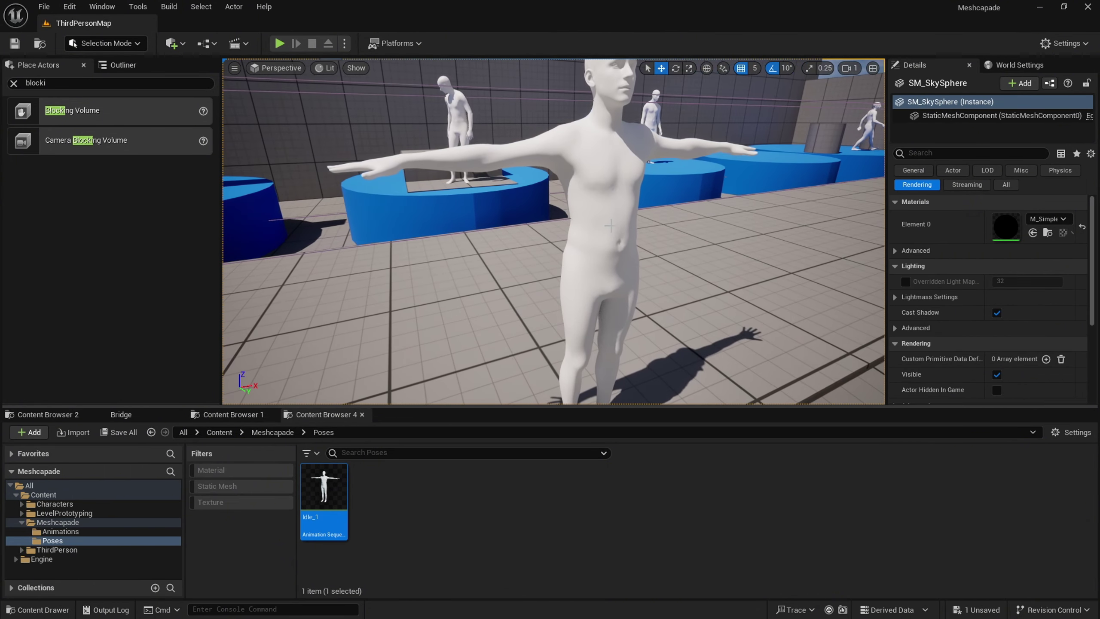
{"action": "left_click", "coordinate": [576, 246]}
{"action": "key", "text": "Delete"}
- Open the Animations folder inside the Meshcapade content folder
{"action": "left_click", "coordinate": [277, 432]}
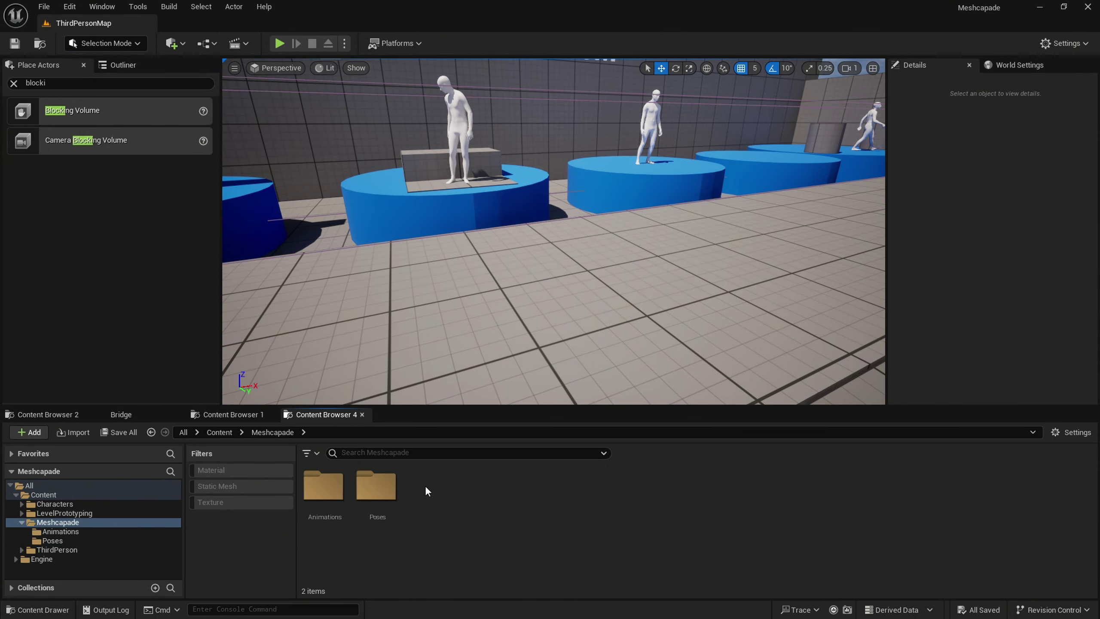
{"action": "double_click", "coordinate": [344, 516]}
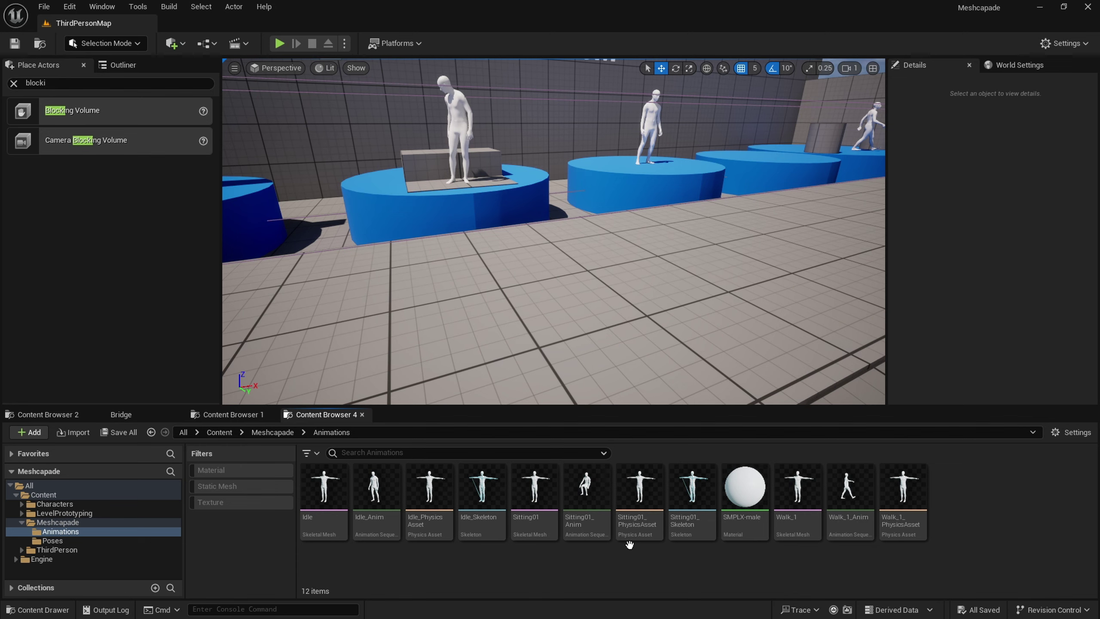
- Open Idle_Skeleton and inspect the avatar's reference pose from the front and side
{"action": "double_click", "coordinate": [481, 499]}
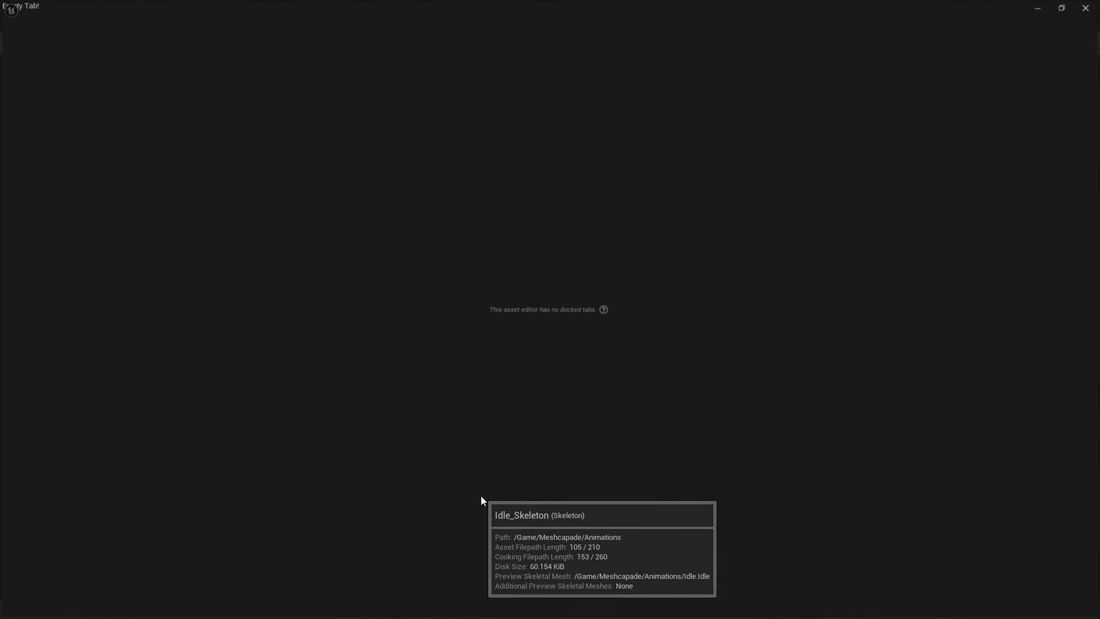
{"action": "mouse_move", "coordinate": [512, 334]}
{"action": "left_mouse_down", "text": "alt"}
{"action": "mouse_move", "coordinate": [584, 355]}
{"action": "mouse_move", "coordinate": [515, 333]}
{"action": "left_mouse_up", "text": "alt"}
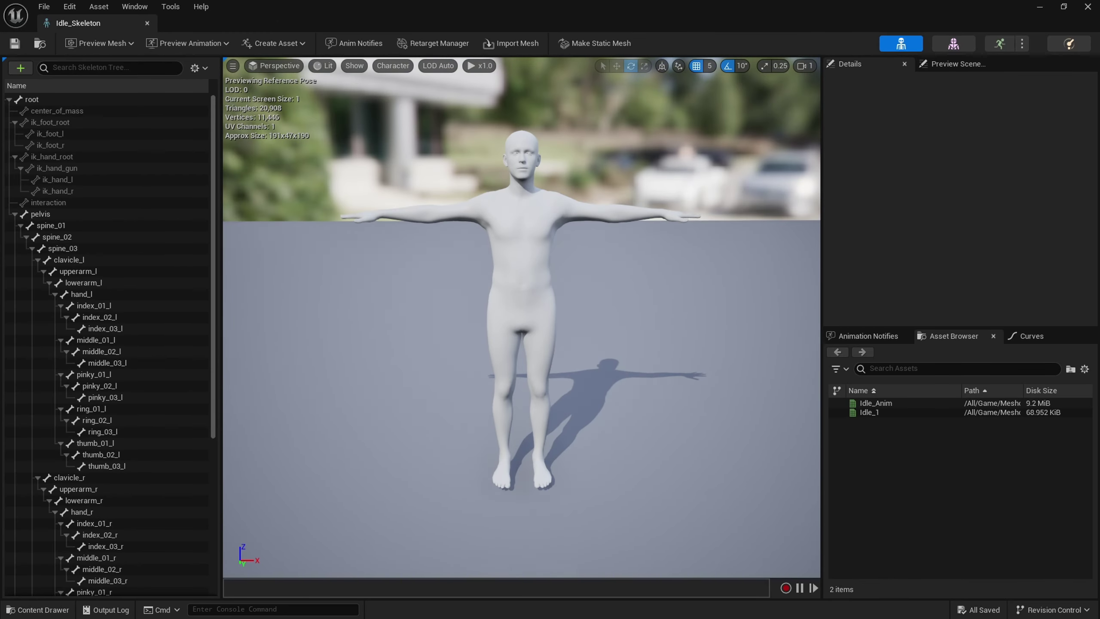
{"action": "scroll", "coordinate": [491, 280], "scroll_direction": "up", "scroll_amount": 4}
{"action": "middle_click_drag", "start_coordinate": [491, 280], "coordinate": [486, 258]}
{"action": "left_click_drag", "start_coordinate": [486, 257], "coordinate": [494, 290], "text": "alt"}
{"action": "middle_click_drag", "start_coordinate": [493, 290], "coordinate": [499, 296]}
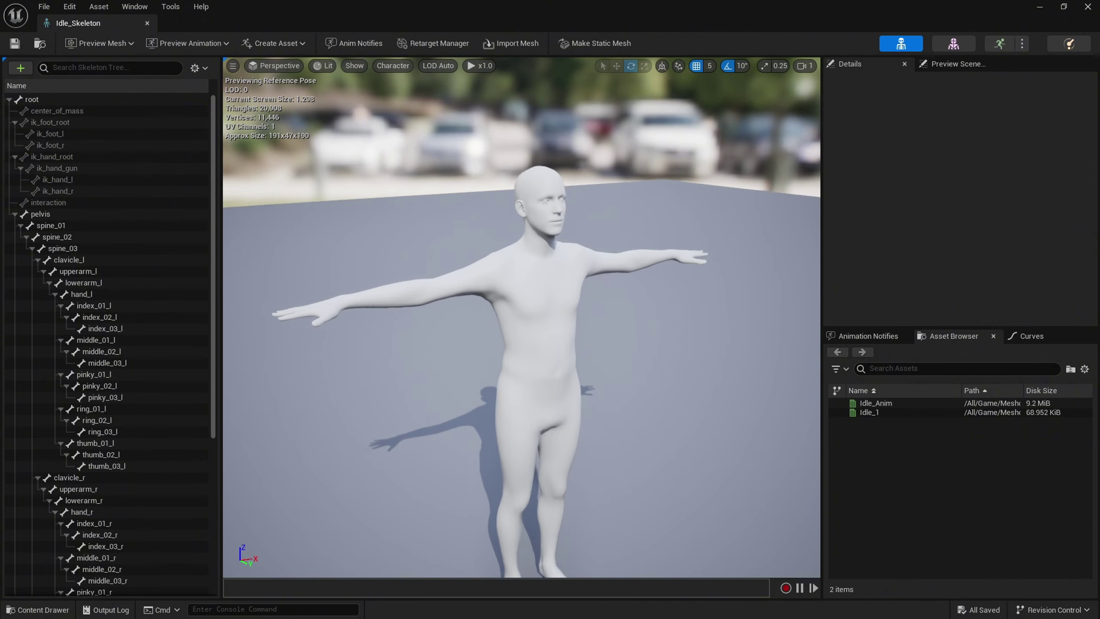
- Try rotating the spine_01 bone by 10° and undo the rotation
{"action": "left_click", "coordinate": [52, 226]}
{"action": "left_click_drag", "start_coordinate": [380, 344], "coordinate": [544, 371], "text": "alt"}
{"action": "left_click_drag", "start_coordinate": [380, 368], "coordinate": [305, 366], "text": "alt"}
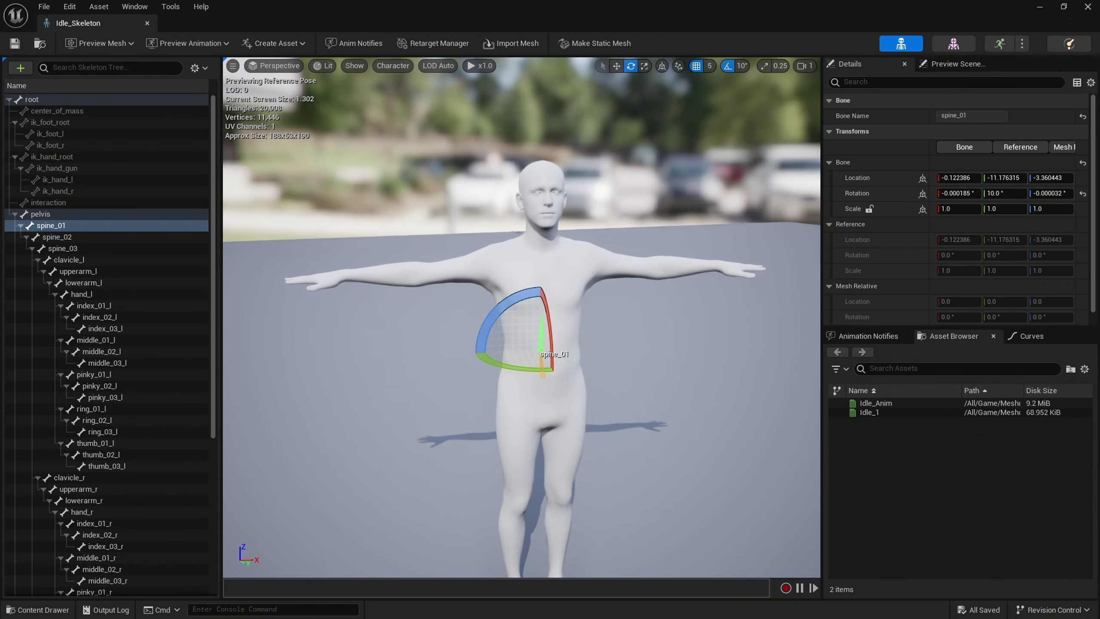
{"action": "key", "text": "ctrl+z"}
- Try rotating the middle_01_l finger bone by 10° and undo the rotation
{"action": "left_click", "coordinate": [98, 340]}
{"action": "left_click_drag", "start_coordinate": [571, 336], "coordinate": [645, 322], "text": "alt"}
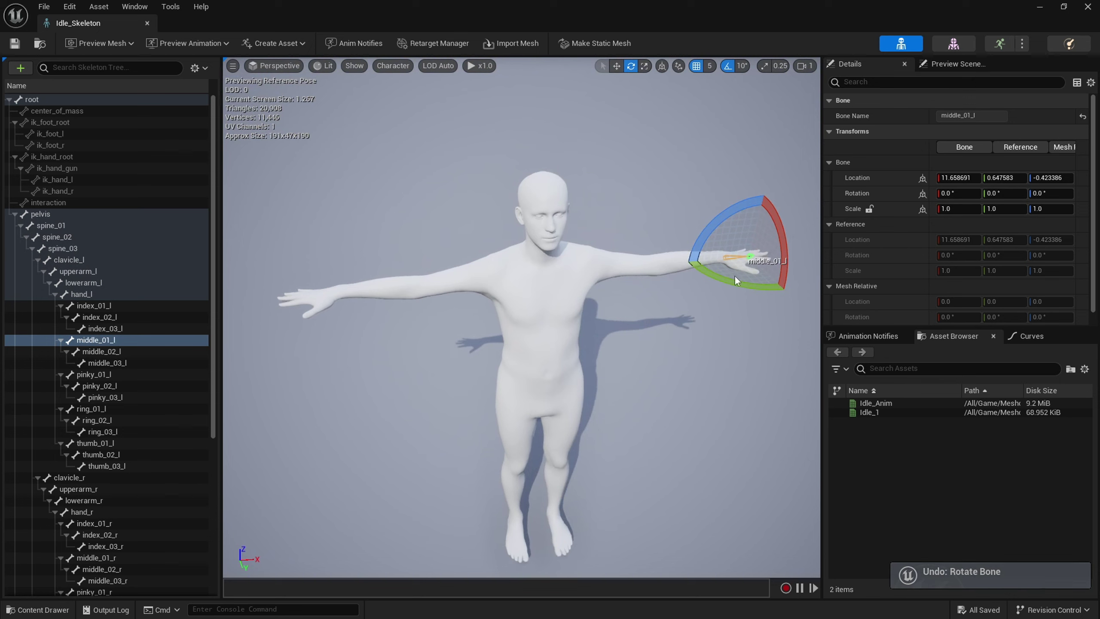
{"action": "key", "text": "f"}
{"action": "left_click_drag", "start_coordinate": [714, 292], "coordinate": [555, 282], "text": "alt"}
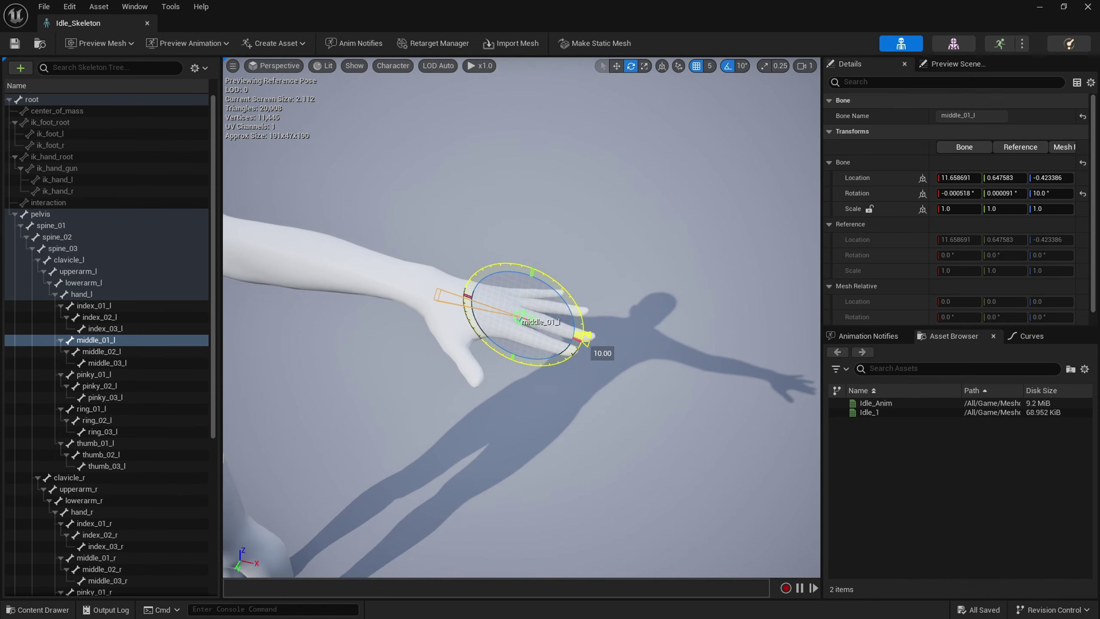
{"action": "left_click_drag", "start_coordinate": [585, 340], "coordinate": [584, 340]}
{"action": "key", "text": "ctrl+z"}
- Try rotating the upperarm_l bone by about 50° and undo the rotation
{"action": "left_click", "coordinate": [73, 271]}
{"action": "left_click_drag", "start_coordinate": [346, 303], "coordinate": [385, 243], "text": "alt"}
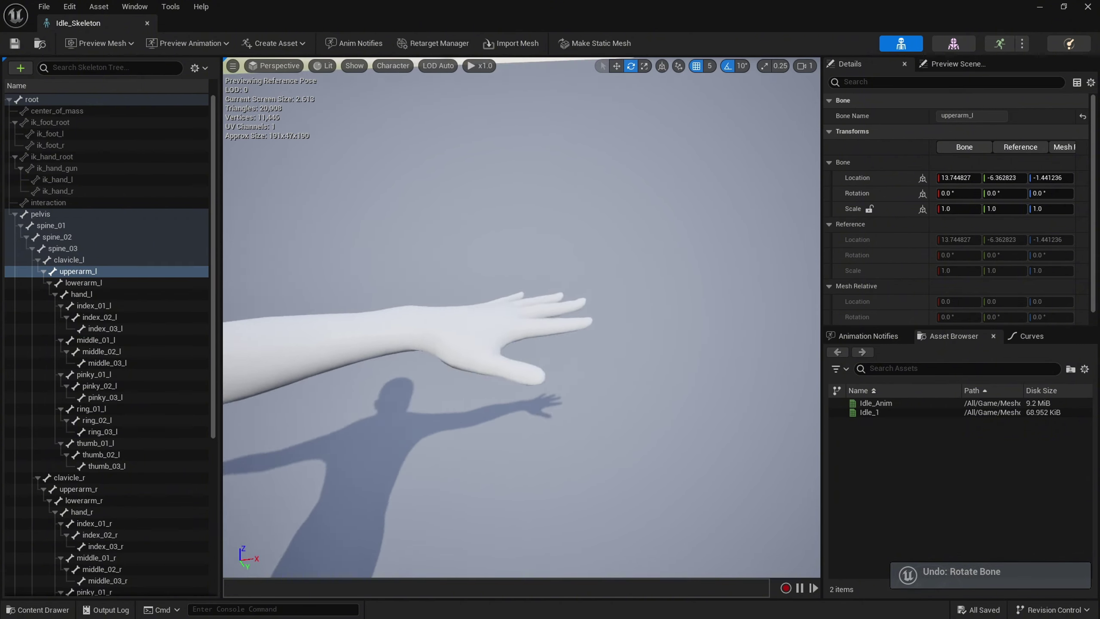
{"action": "scroll", "coordinate": [415, 338], "scroll_direction": "down", "scroll_amount": 6}
{"action": "scroll", "coordinate": [513, 343], "scroll_direction": "up", "scroll_amount": 5}
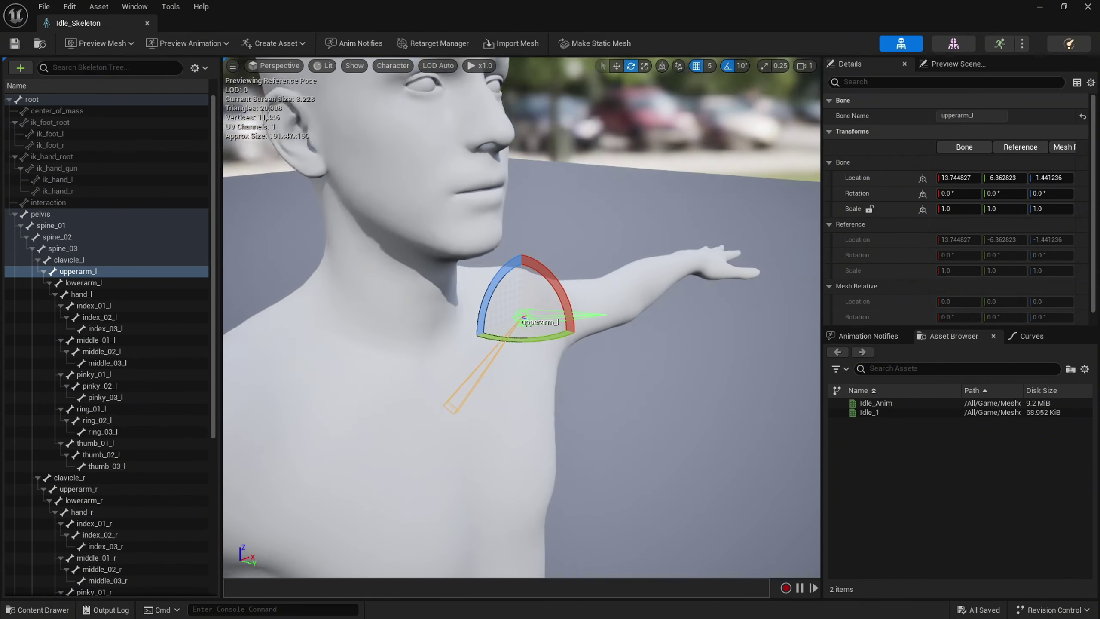
{"action": "left_click_drag", "start_coordinate": [493, 307], "coordinate": [544, 350]}
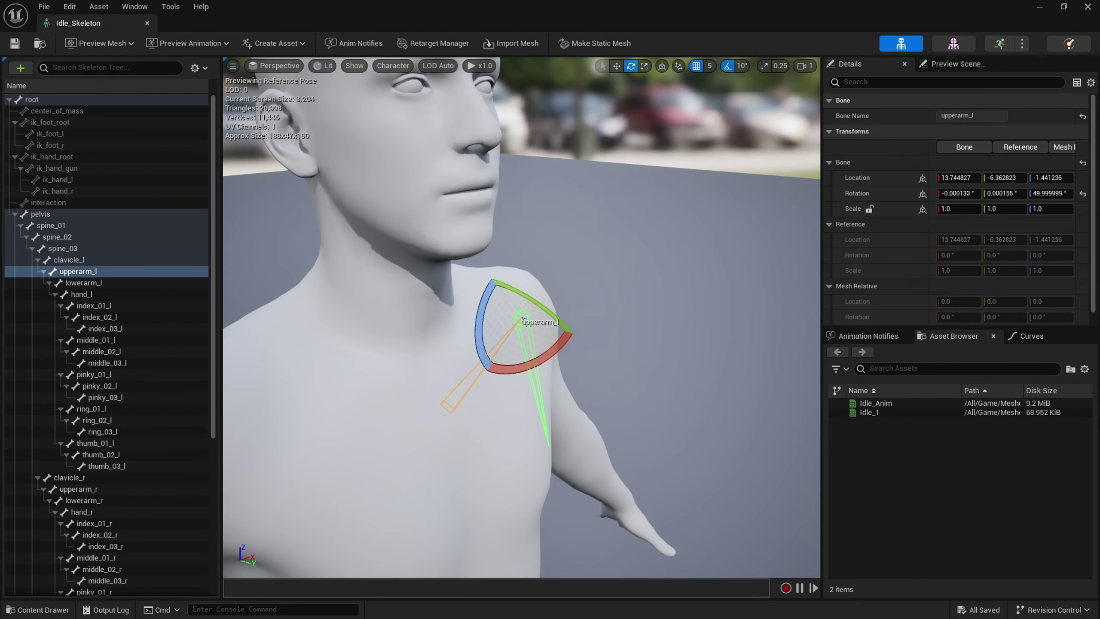
{"action": "left_click_drag", "start_coordinate": [581, 416], "coordinate": [502, 390], "text": "alt"}
{"action": "key", "text": "ctrl+z"}
{"action": "scroll", "coordinate": [581, 416], "scroll_direction": "down", "scroll_amount": 6}
{"action": "left_click_drag", "start_coordinate": [590, 436], "coordinate": [546, 433], "text": "alt"}
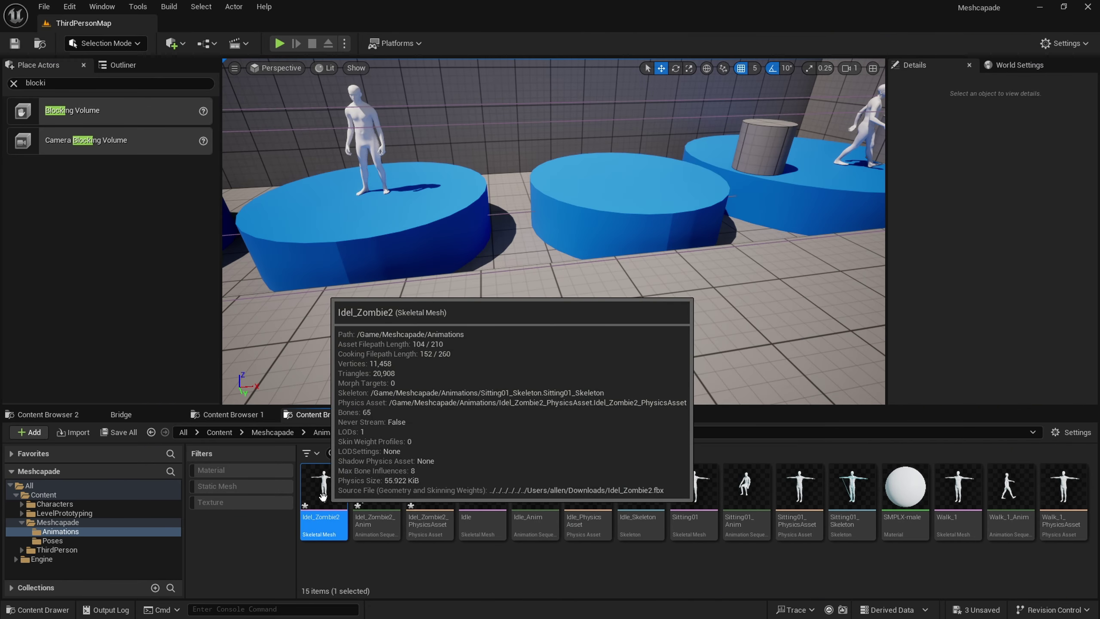
- Place the Idel_Zombie2 skeletal mesh from the Animations folder on the empty blue platform
{"action": "left_click_drag", "start_coordinate": [335, 496], "coordinate": [626, 187]}
{"action": "key", "text": "f"}
{"action": "mouse_move", "coordinate": [564, 348]}
{"action": "left_mouse_down"}
{"action": "mouse_move", "coordinate": [563, 364]}
{"action": "mouse_move", "coordinate": [562, 345]}
{"action": "left_mouse_up"}
{"action": "mouse_move", "coordinate": [636, 339]}
{"action": "left_mouse_down", "text": "alt"}
{"action": "mouse_move", "coordinate": [771, 339]}
{"action": "mouse_move", "coordinate": [628, 337]}
{"action": "left_mouse_up", "text": "alt"}
{"action": "key", "text": "s"}
{"action": "right_click_drag", "start_coordinate": [628, 336], "coordinate": [586, 337]}
- Play-test the level up to the platform holding the Idel_Zombie2 mesh, stop playing and delete that mesh
{"action": "left_click", "coordinate": [280, 43]}
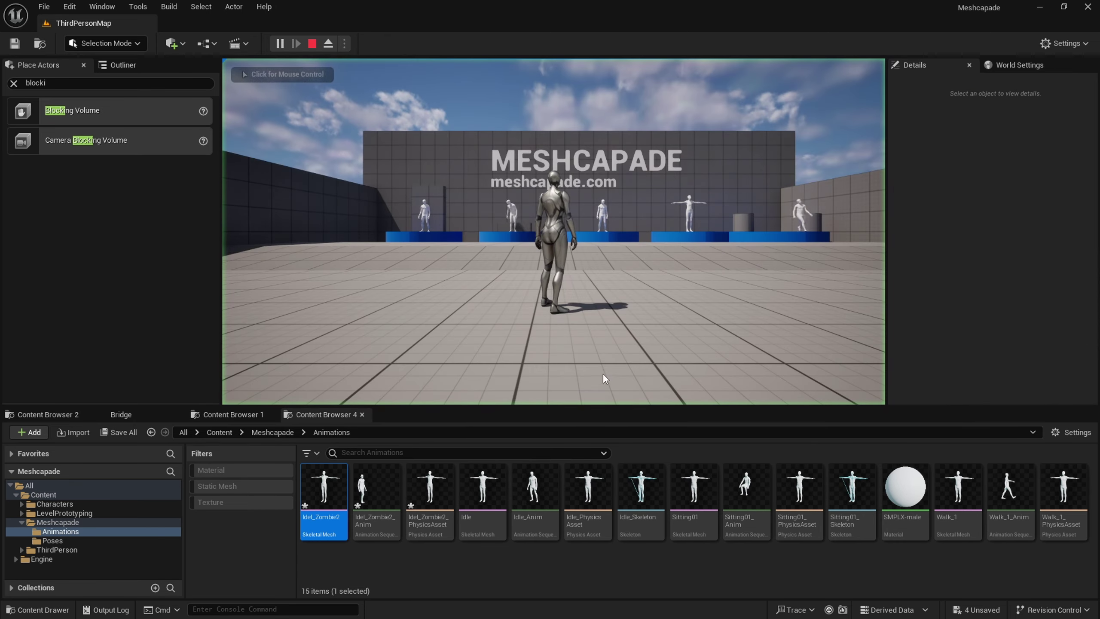
{"action": "key", "text": "w"}
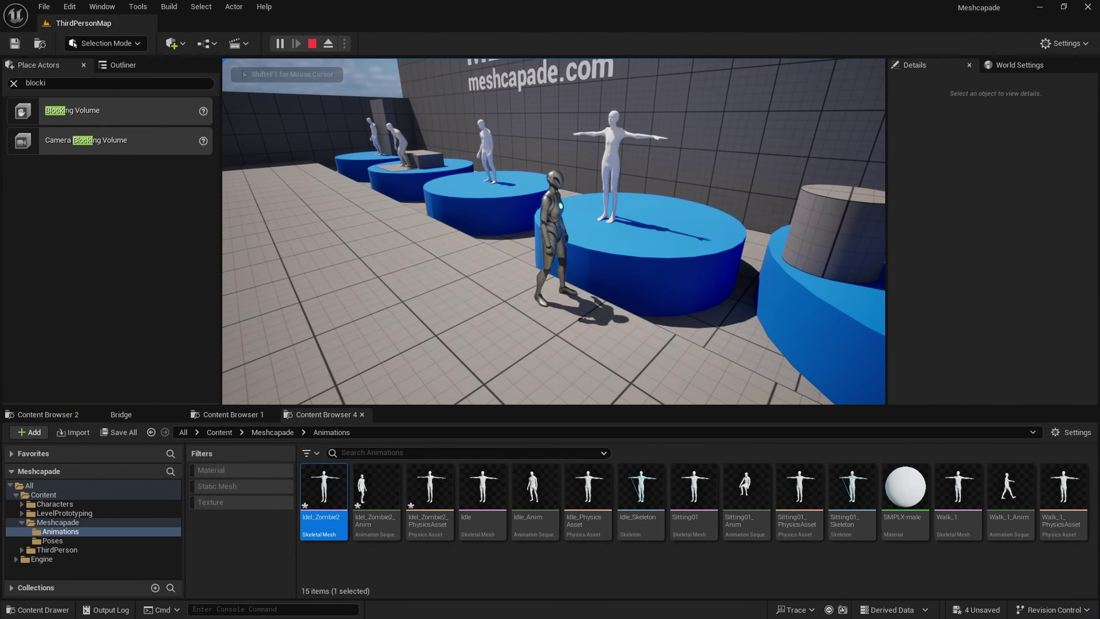
{"action": "key", "text": "Escape"}
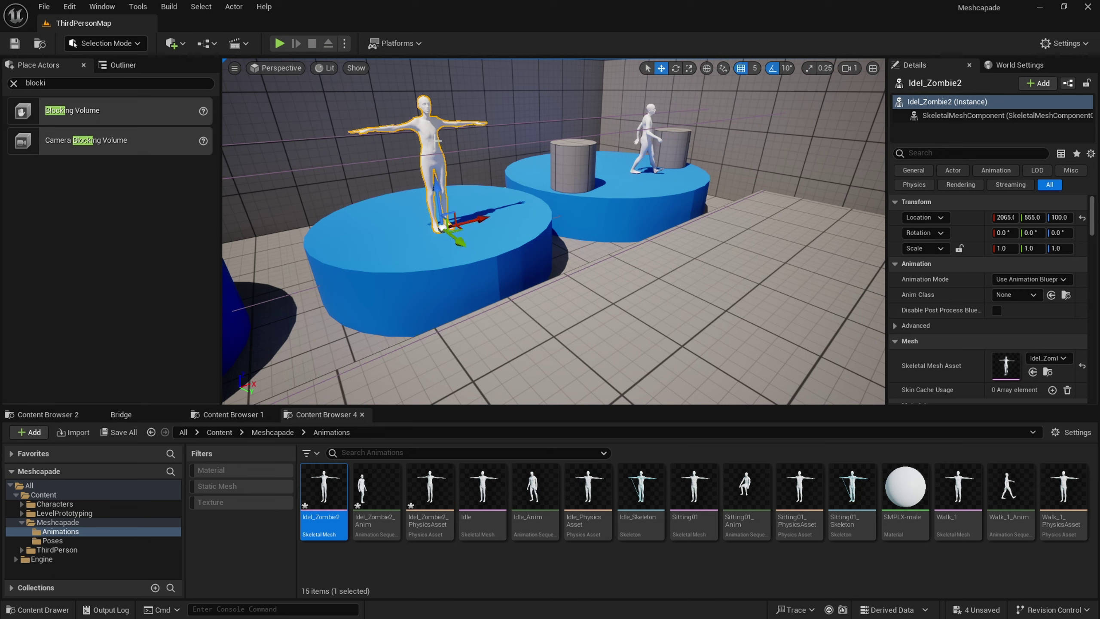
{"action": "key", "text": "Delete"}
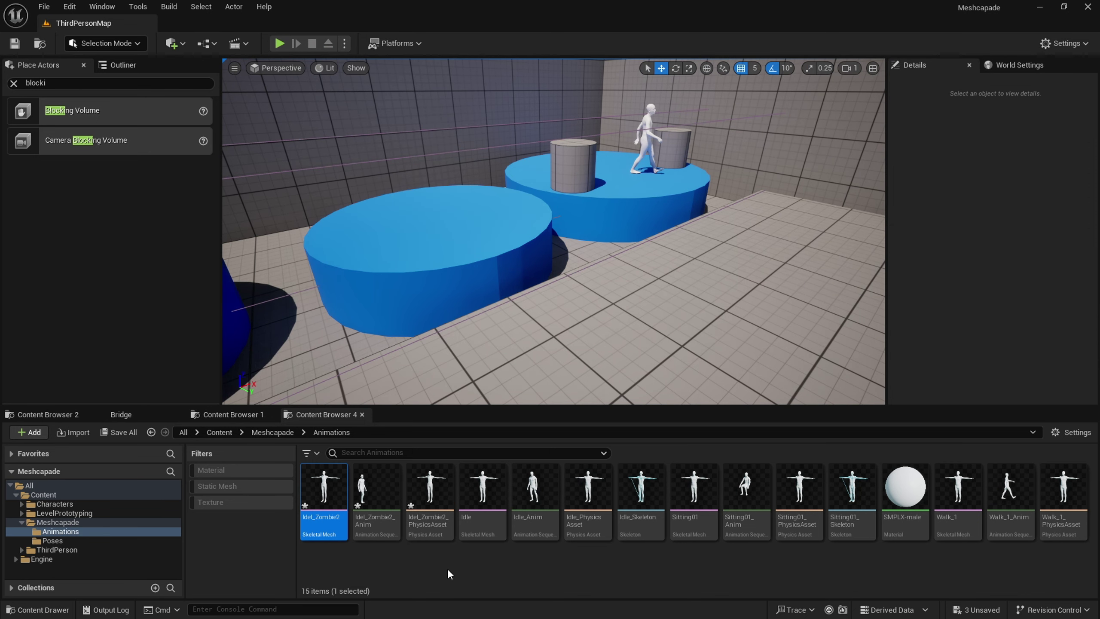
- Place Idel_Zombie2_Anim on the empty blue platform and, with grid snapping off, lower it to a height of about 95.4
{"action": "left_click_drag", "start_coordinate": [376, 489], "coordinate": [433, 221]}
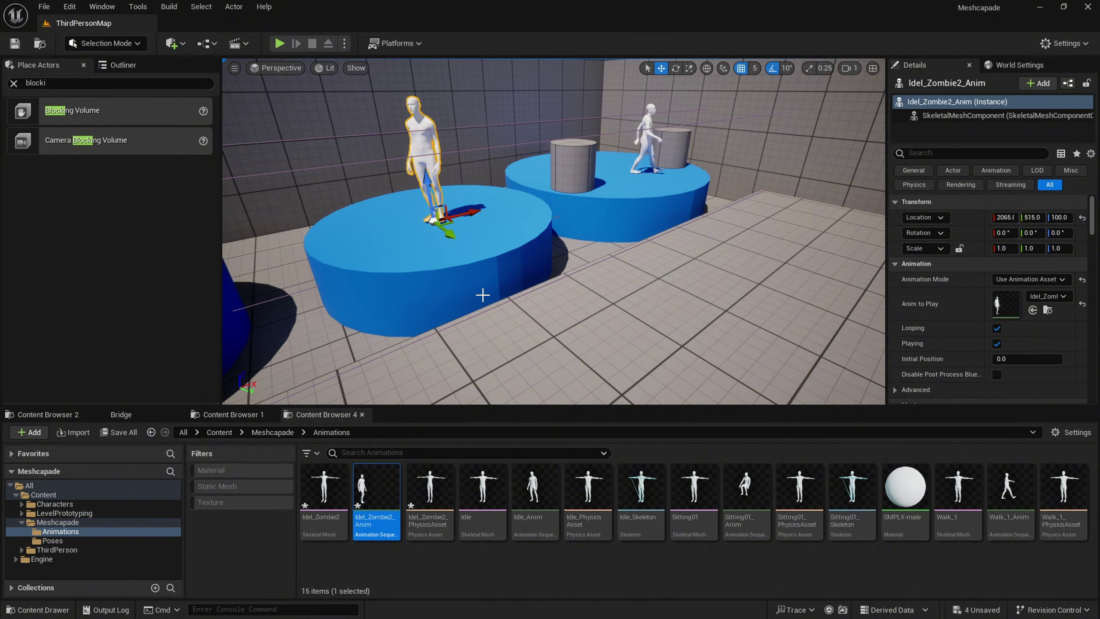
{"action": "key", "text": "f"}
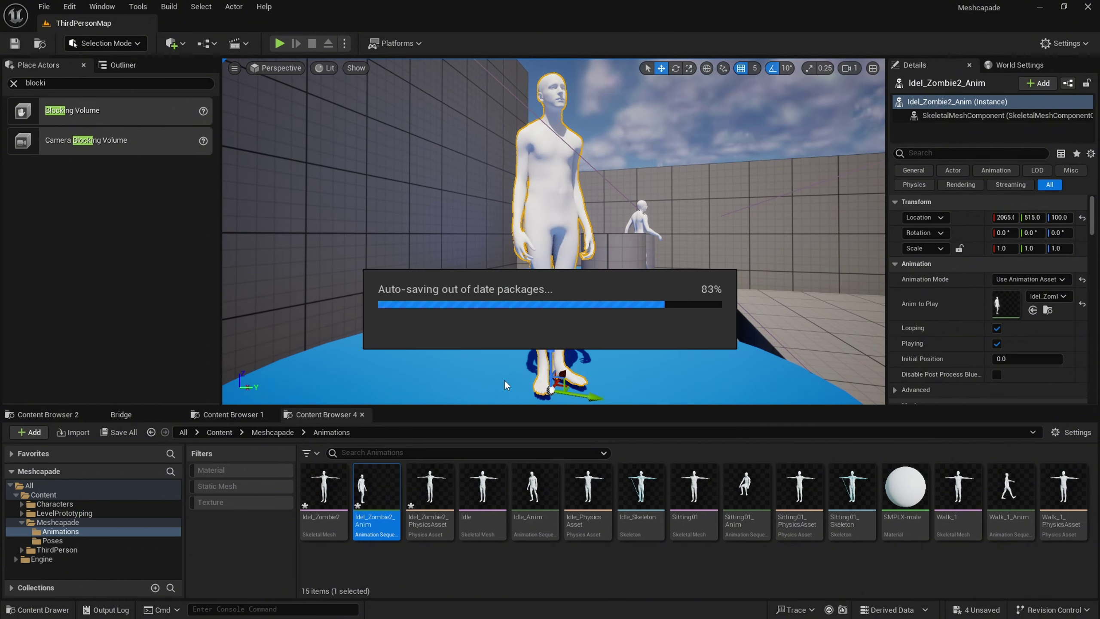
{"action": "left_click", "coordinate": [740, 69]}
{"action": "left_click_drag", "start_coordinate": [550, 355], "coordinate": [551, 358]}
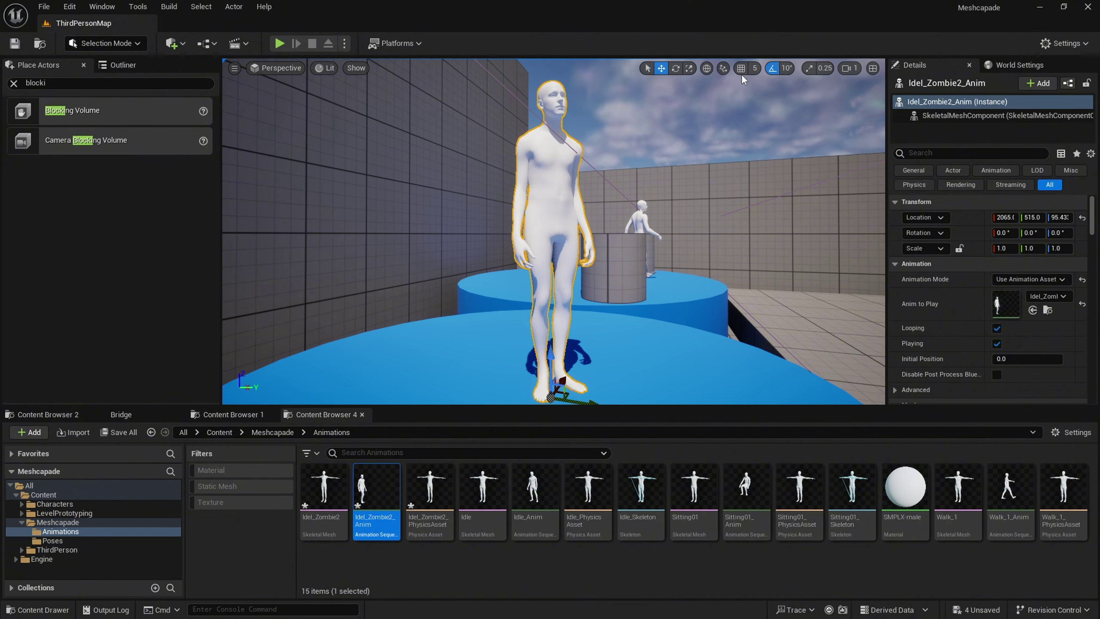
- Play-test the level, run to the platforms and watch the Idel_Zombie2_Anim avatar move
{"action": "left_click", "coordinate": [279, 43]}
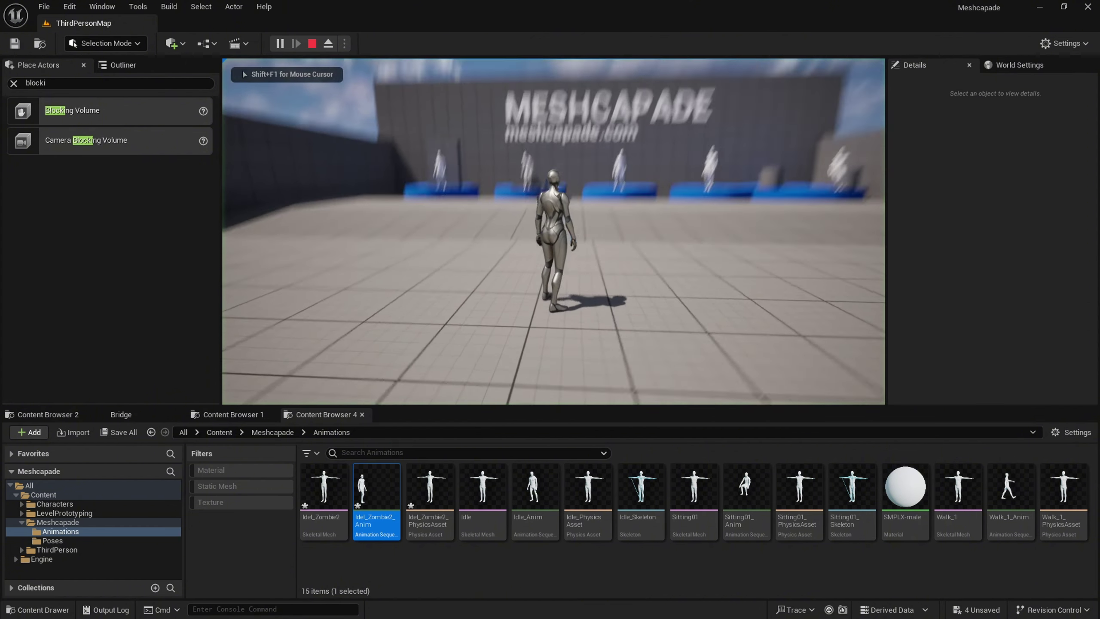
{"action": "key", "text": "w"}
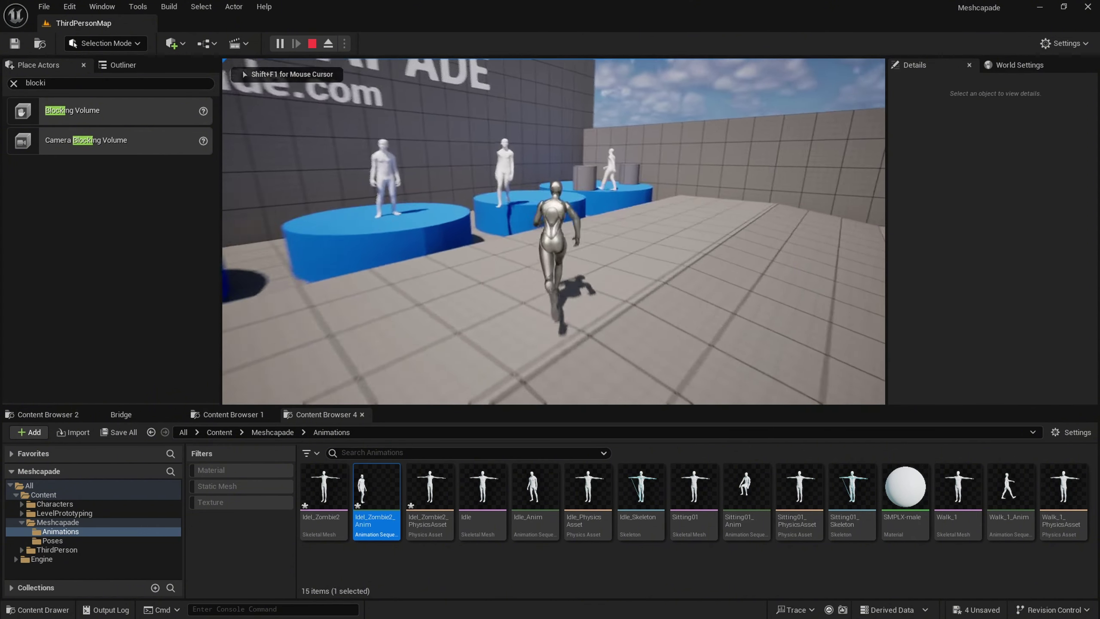
{"action": "key", "text": "s"}
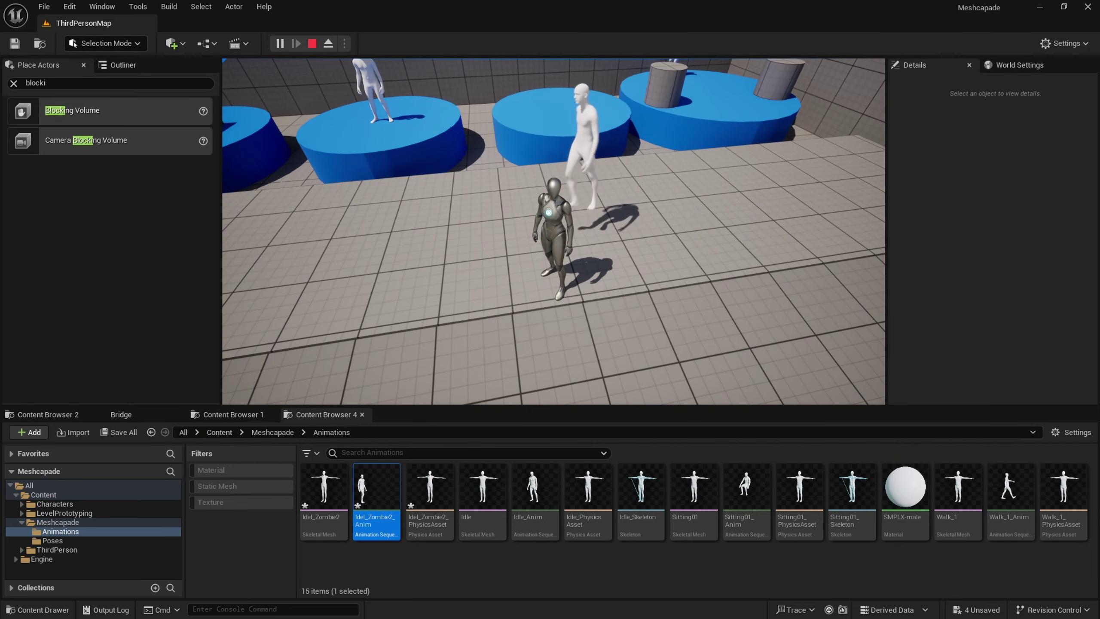
{"action": "key", "text": "Escape"}
- Move Idel_Zombie2_Anim off its platform to about Y 1695 on the open ground and snap it to the floor
{"action": "scroll", "coordinate": [536, 304], "scroll_direction": "down", "scroll_amount": 5}
{"action": "right_click_drag", "start_coordinate": [535, 305], "coordinate": [539, 303]}
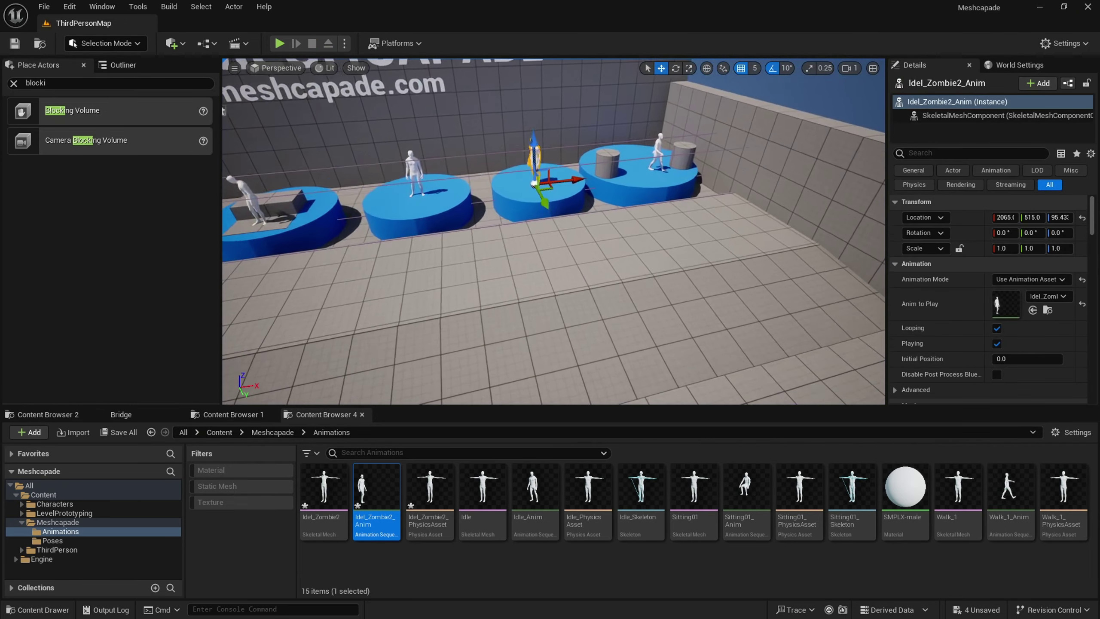
{"action": "key", "text": "w"}
{"action": "mouse_move", "coordinate": [429, 255]}
{"action": "right_mouse_down"}
{"action": "mouse_move", "coordinate": [459, 264]}
{"action": "mouse_move", "coordinate": [430, 255]}
{"action": "right_mouse_up"}
{"action": "key", "text": "s"}
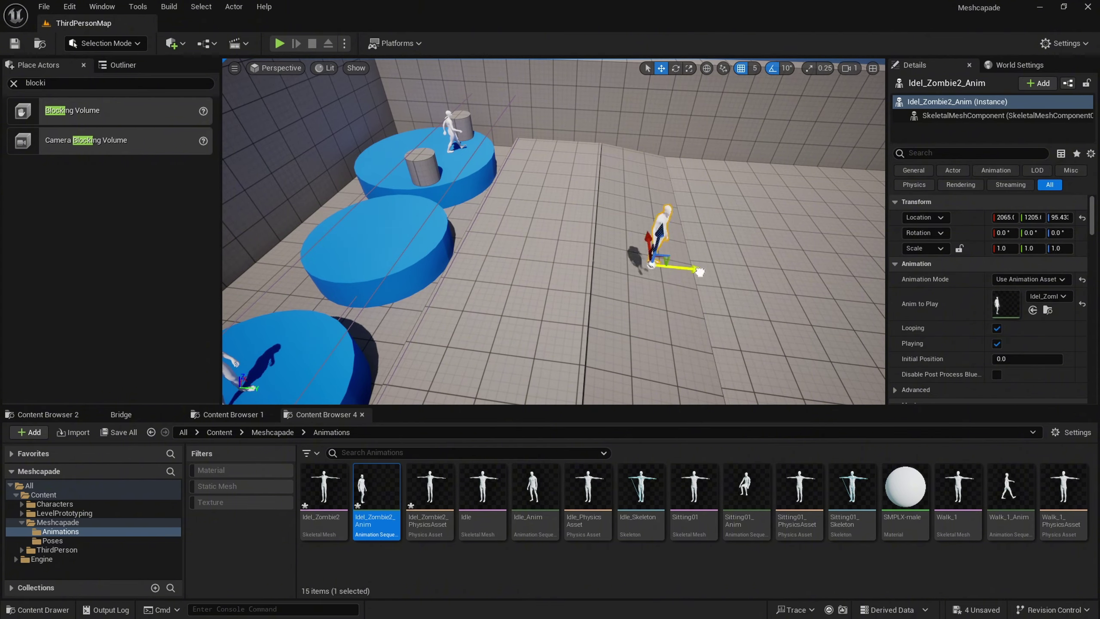
{"action": "key", "text": "f"}
{"action": "left_click_drag", "start_coordinate": [785, 327], "coordinate": [714, 339], "text": "alt"}
{"action": "scroll", "coordinate": [719, 341], "scroll_direction": "down", "scroll_amount": 6}
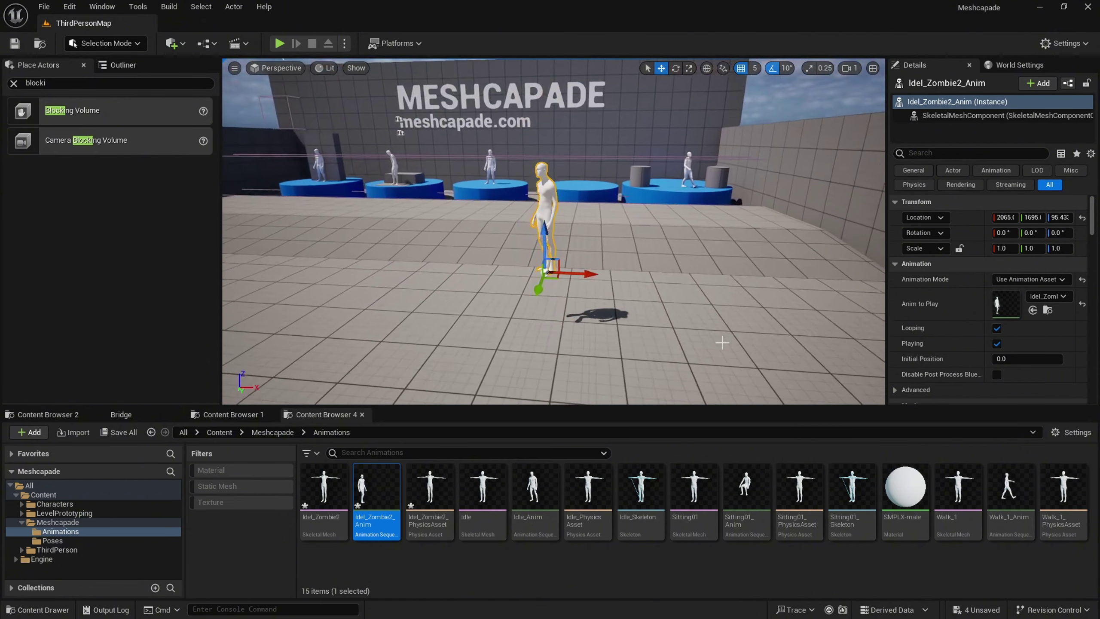
{"action": "key", "text": "End"}
- Play-test the level again to examine the zombie animation on the open floor, and stop playing
{"action": "right_click_drag", "start_coordinate": [722, 344], "coordinate": [762, 359]}
{"action": "key", "text": "w"}
{"action": "key", "text": "alt+p"}
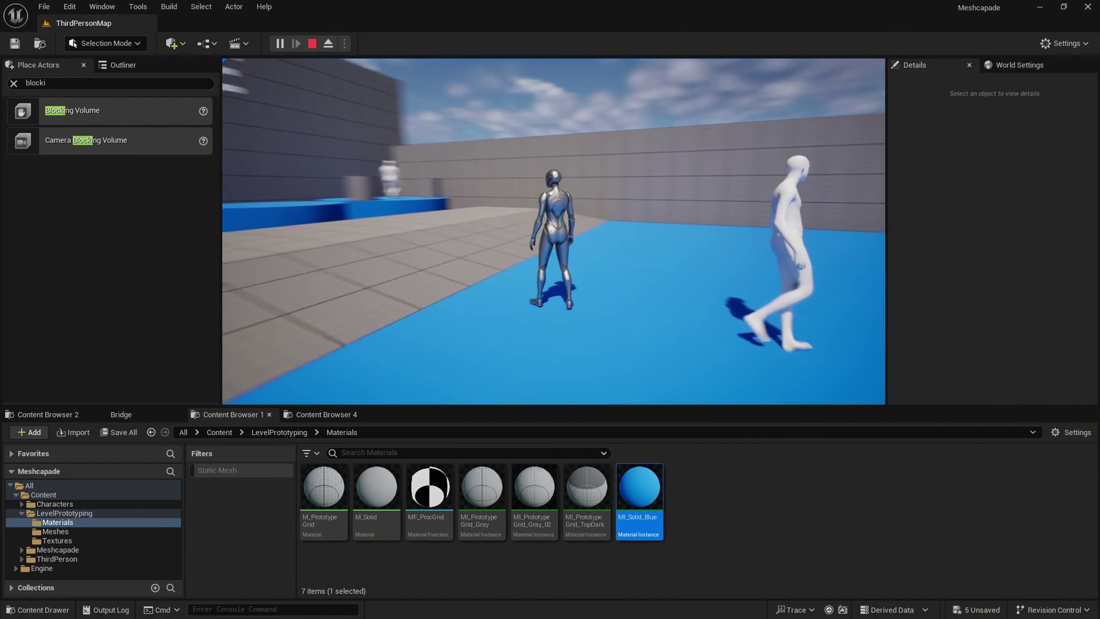
{"action": "key", "text": "Escape"}
- Place Walk_1_Anim and Idle_Anim from the Meshcapade Animations folder on the blue floor near the zombie
{"action": "right_click_drag", "start_coordinate": [474, 359], "coordinate": [433, 364]}
{"action": "key", "text": "s"}
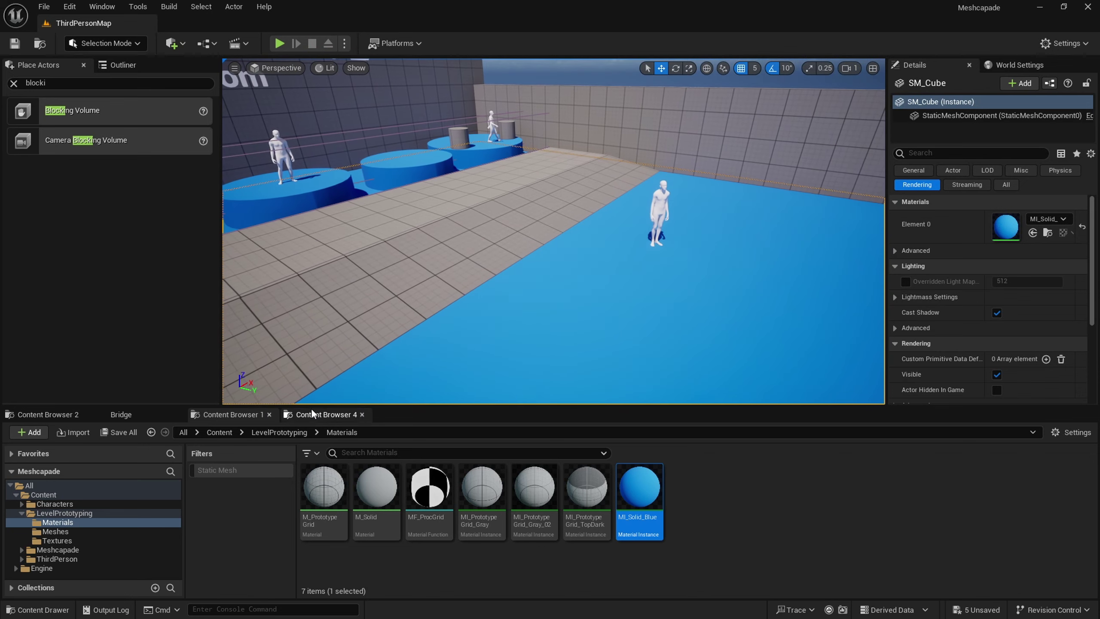
{"action": "left_click", "coordinate": [312, 413]}
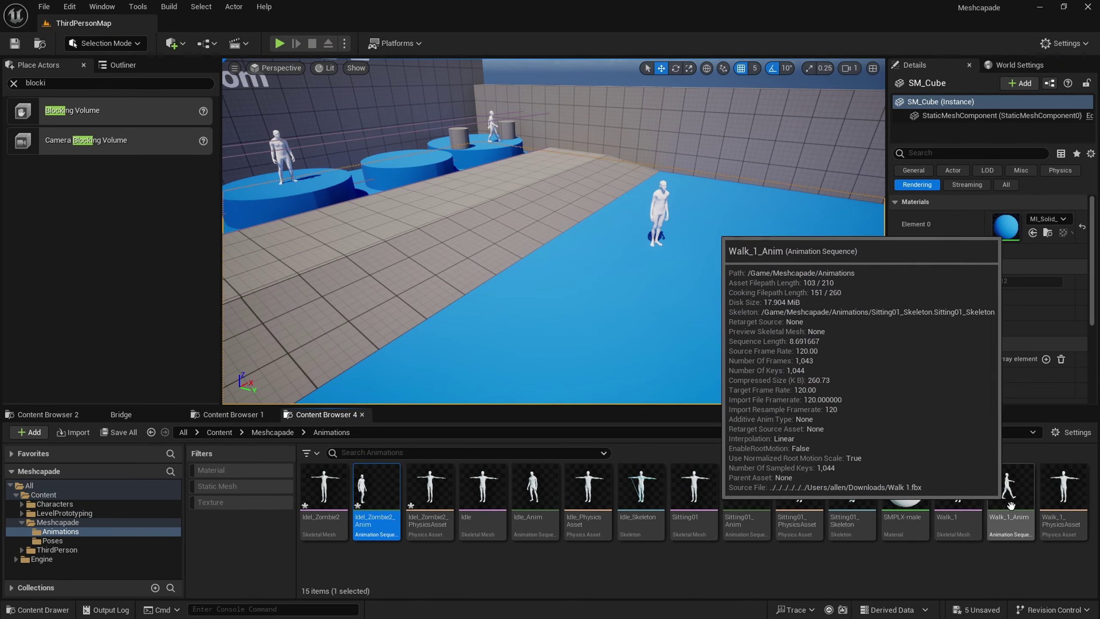
{"action": "left_click_drag", "start_coordinate": [1033, 498], "coordinate": [611, 309]}
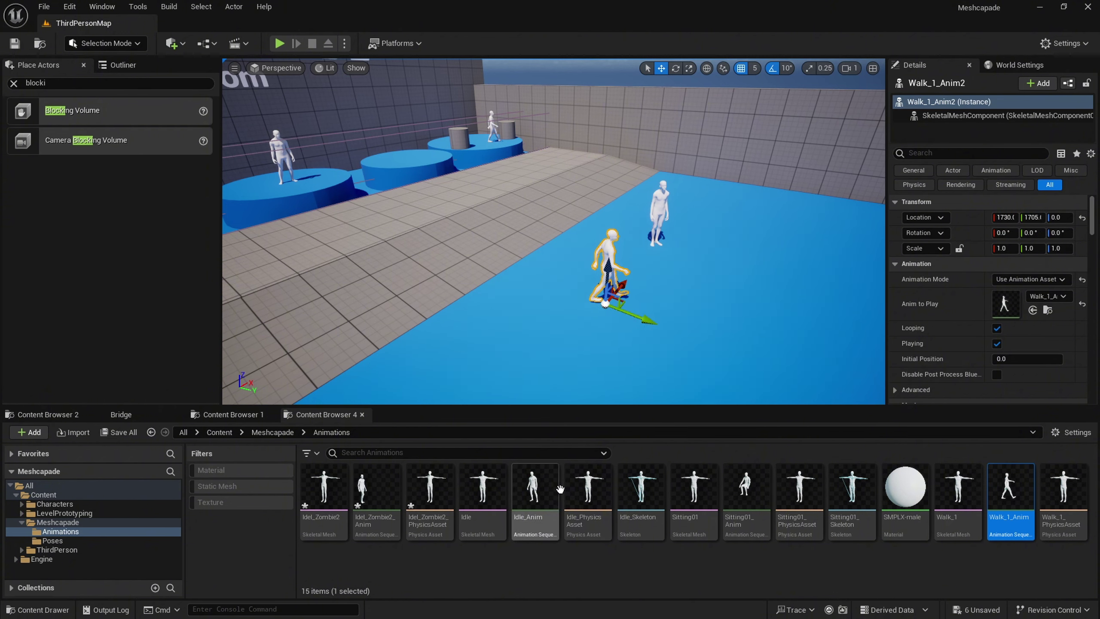
{"action": "mouse_move", "coordinate": [544, 499]}
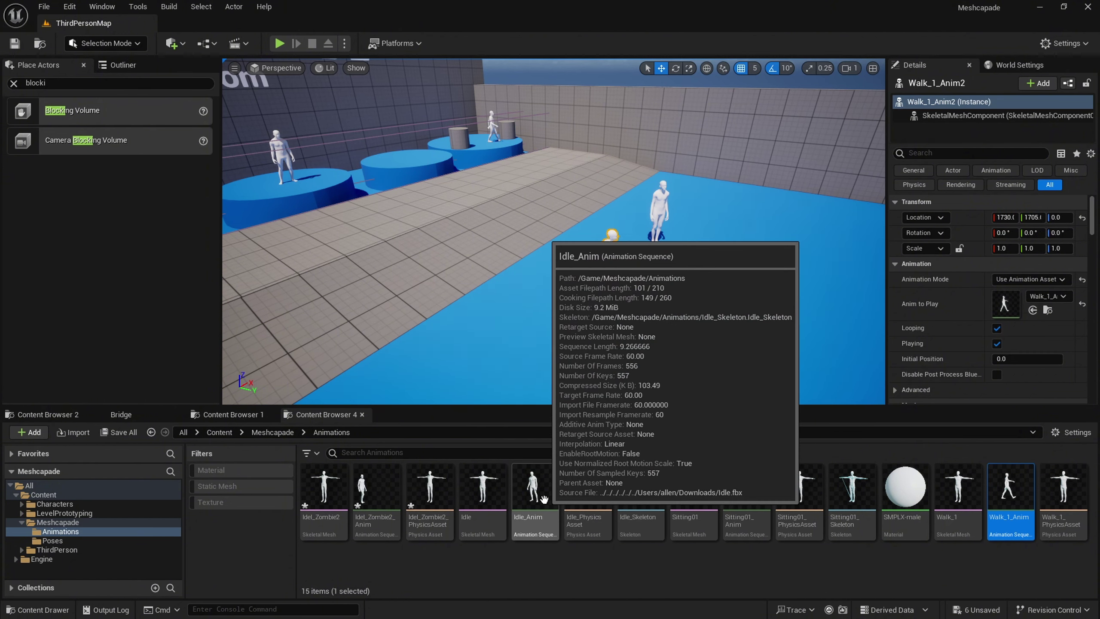
{"action": "left_click_drag", "start_coordinate": [544, 499], "coordinate": [738, 299]}
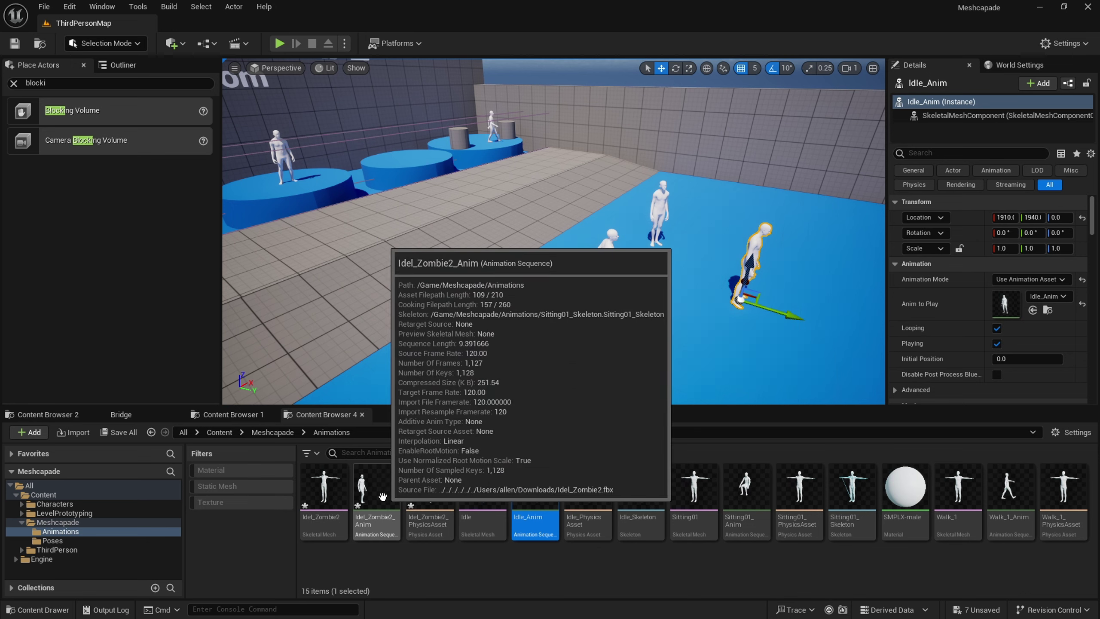
- Place a second Idel_Zombie2_Anim on the blue floor in front of the other avatars and inspect it up close
{"action": "left_click_drag", "start_coordinate": [392, 498], "coordinate": [555, 346]}
{"action": "right_click_drag", "start_coordinate": [602, 368], "coordinate": [555, 309]}
{"action": "right_click_drag", "start_coordinate": [495, 213], "coordinate": [506, 226]}
{"action": "left_click", "coordinate": [505, 226]}
{"action": "left_click", "coordinate": [587, 268]}
{"action": "right_click_drag", "start_coordinate": [587, 268], "coordinate": [538, 286]}
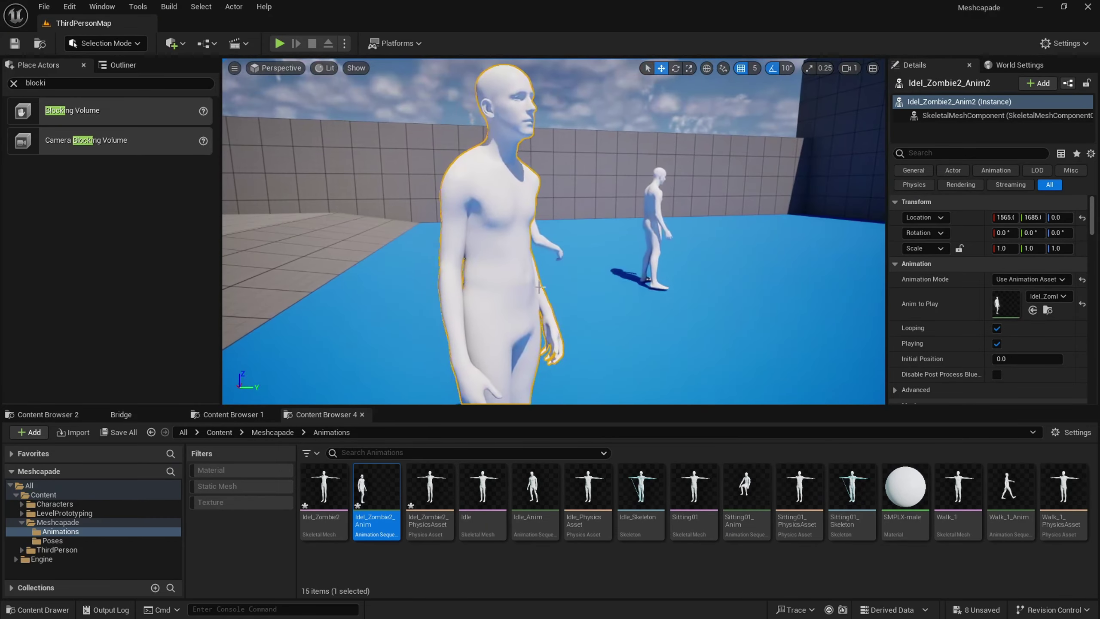
{"action": "key", "text": "s"}
{"action": "right_click_drag", "start_coordinate": [466, 202], "coordinate": [450, 224]}
{"action": "key", "text": "s"}
- Play-test the level and walk among the four animated avatars on the blue floor
{"action": "left_click", "coordinate": [279, 43]}
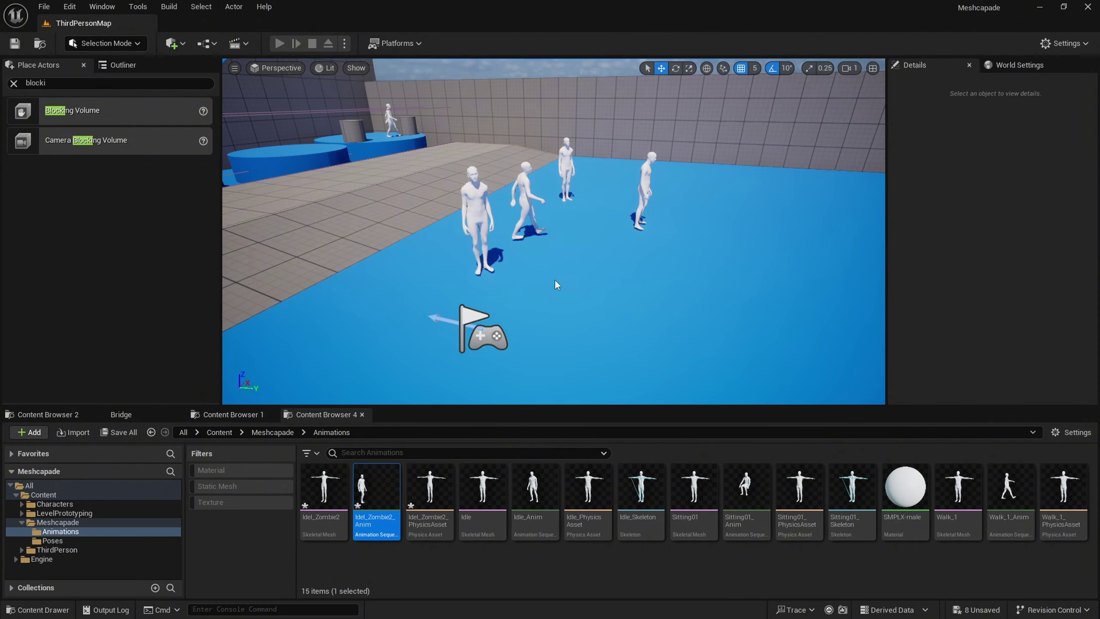
{"action": "key", "text": "w"}
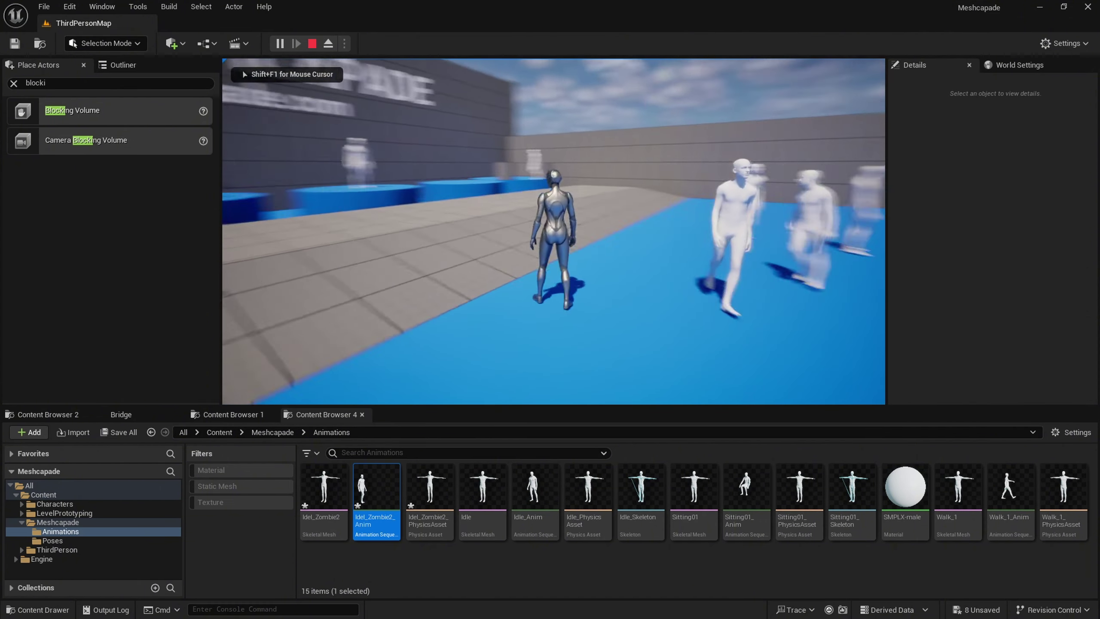
{"action": "key", "text": "w"}
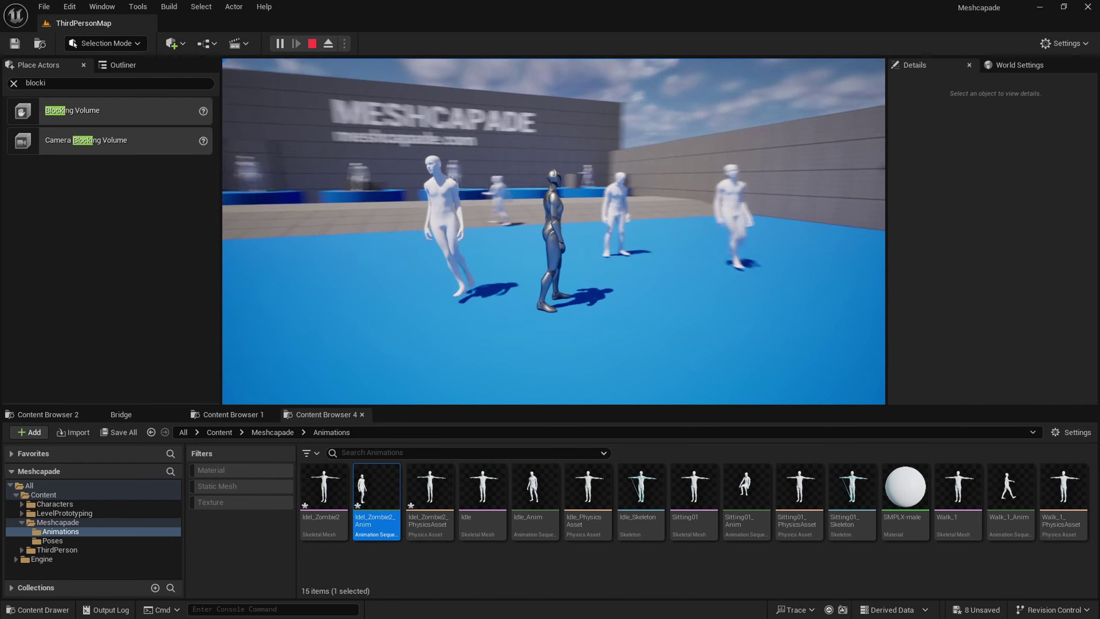
{"action": "key", "text": "Escape"}
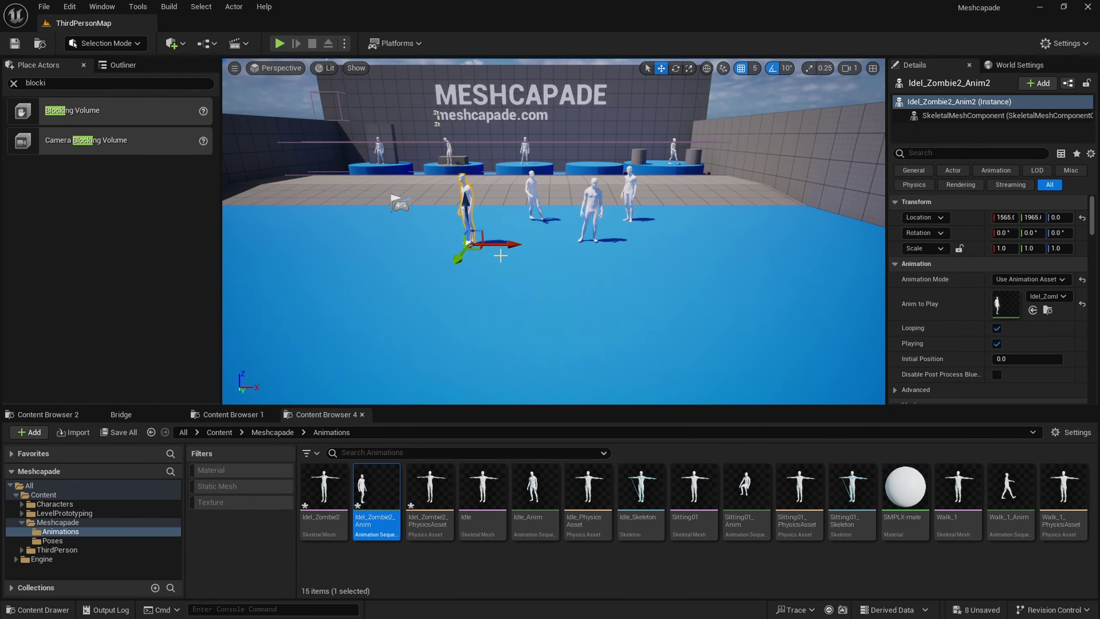
- Reposition the second Idel_Zombie2_Anim on the blue floor to about X 1860, Y 1965
{"action": "key", "text": "f"}
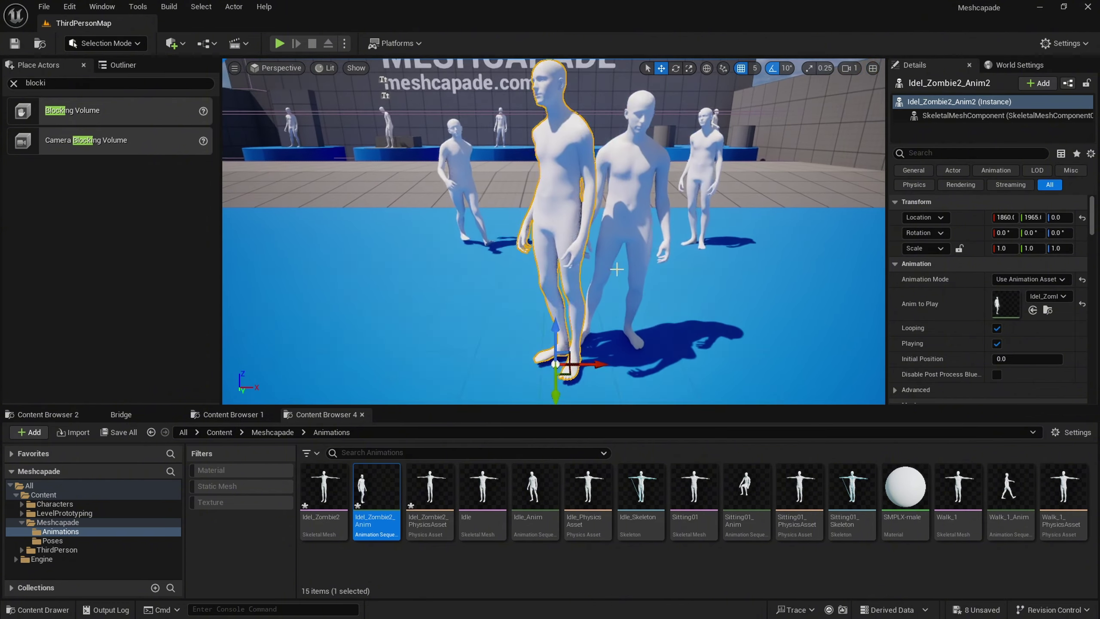
- Play-test the level from the blue floor, running around the animated avatars and onto the tiled walkway, and end the session
{"action": "left_click_drag", "start_coordinate": [621, 245], "coordinate": [654, 260], "text": "alt"}
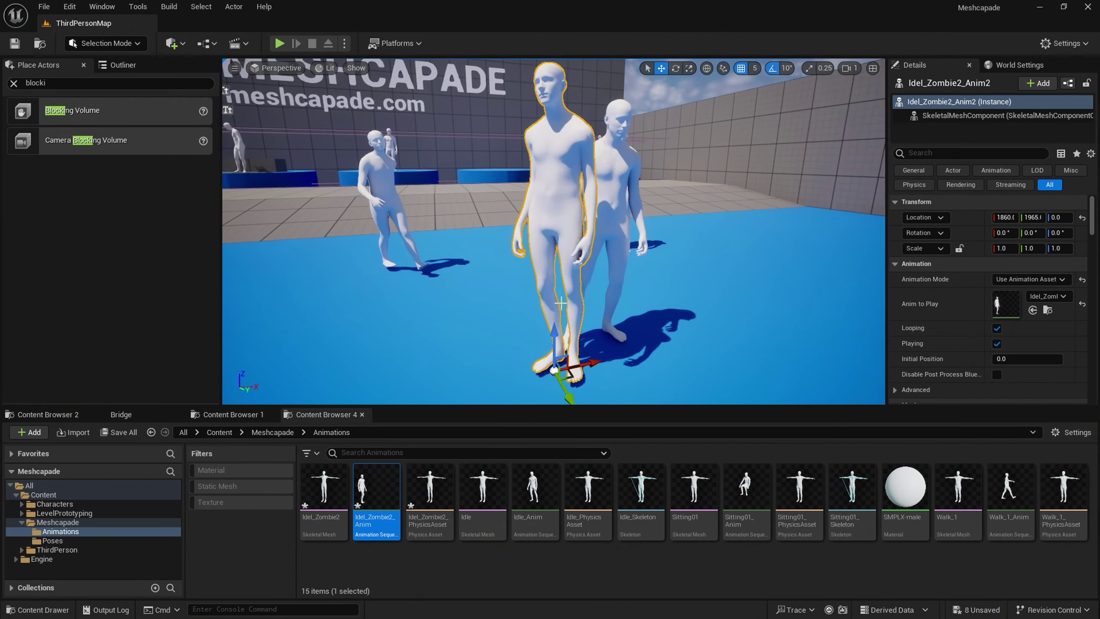
{"action": "scroll", "coordinate": [548, 297], "scroll_direction": "down", "scroll_amount": 5}
{"action": "right_click", "coordinate": [551, 394]}
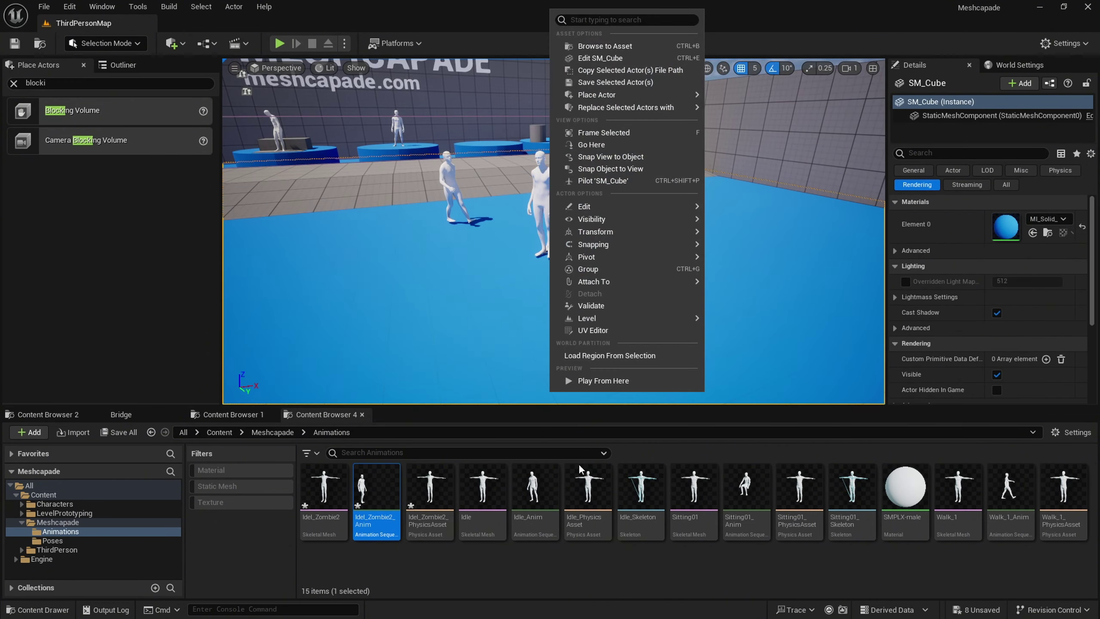
{"action": "left_click", "coordinate": [594, 382]}
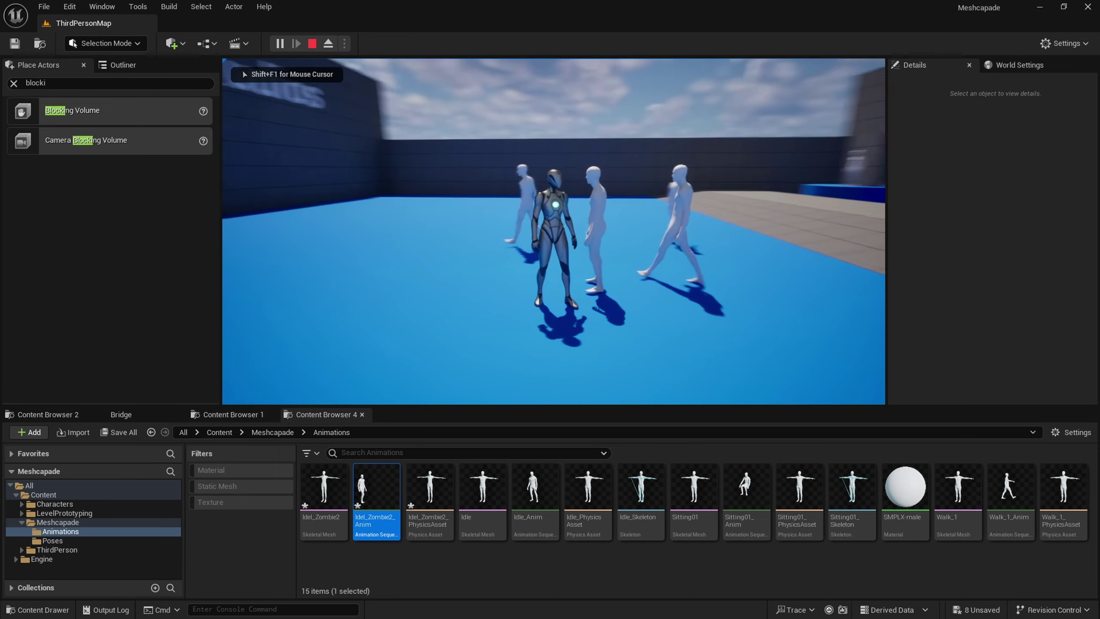
{"action": "key", "text": "w"}
{"action": "key", "text": "a"}
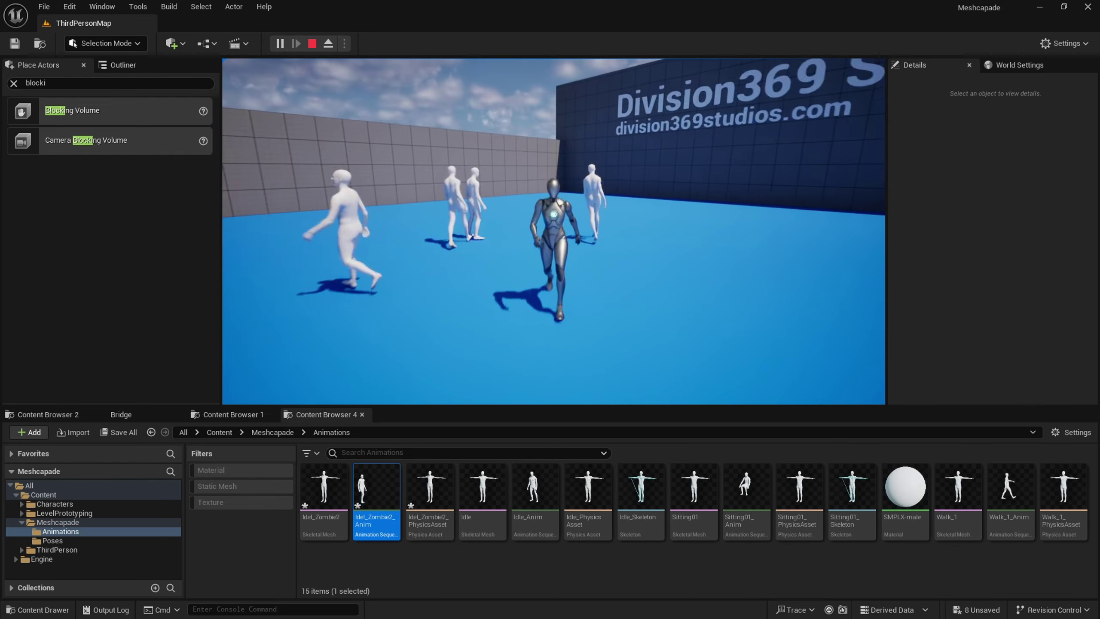
{"action": "key", "text": "w"}
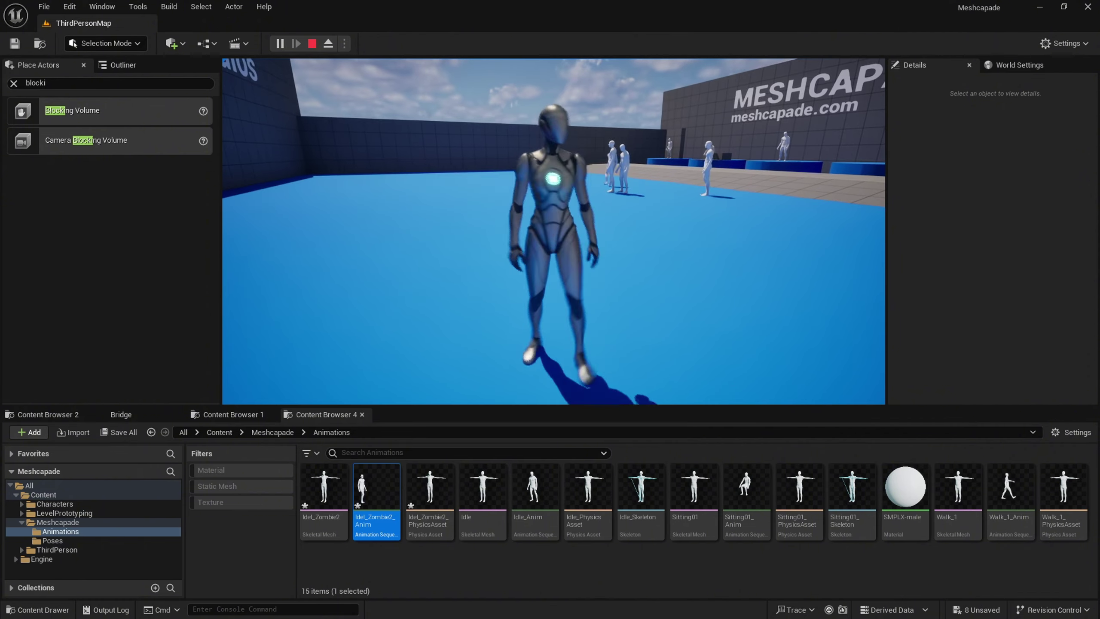
{"action": "key", "text": "w"}
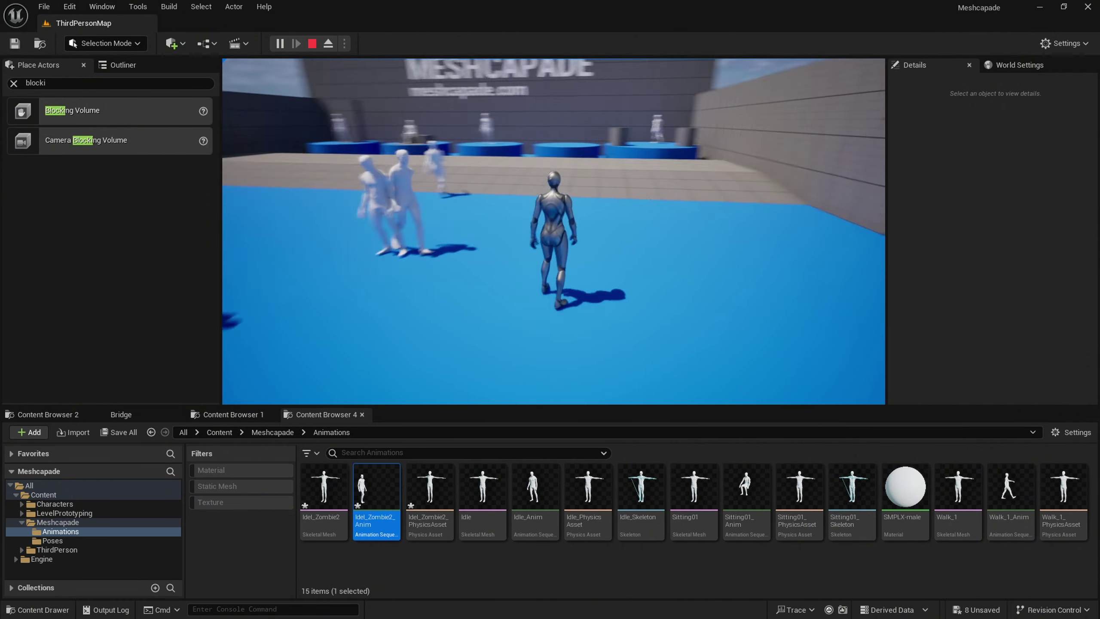
{"action": "key", "text": "w"}
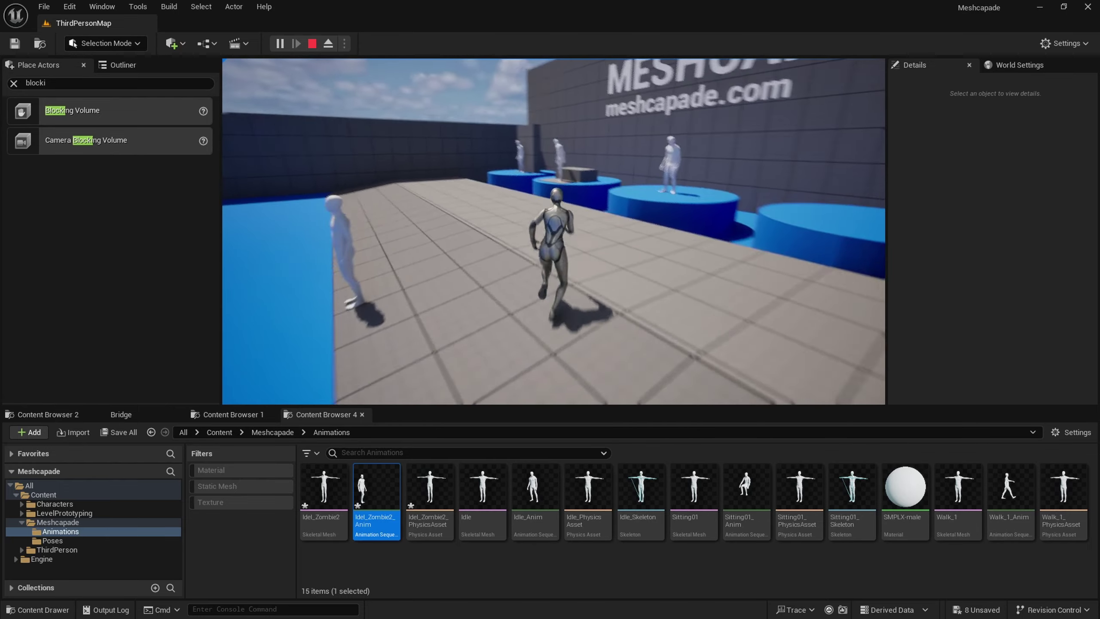
{"action": "key", "text": "Escape"}
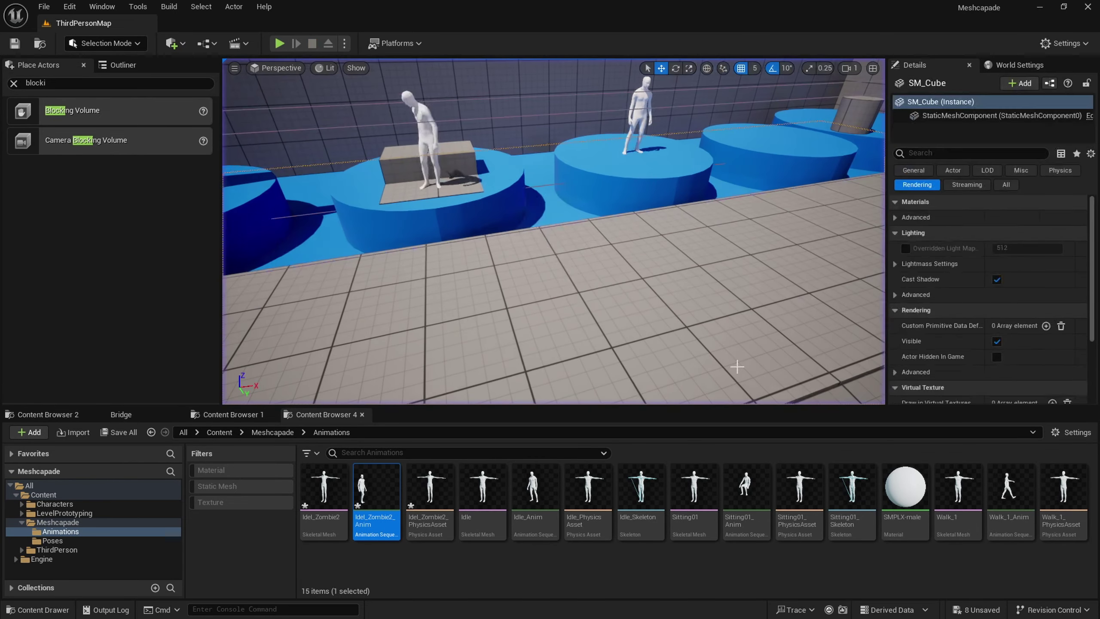
- Place Idel_Zombie2_PhysicsAsset, Sitting01 and Sitting01_PhysicsAsset on the tiled walkway in front of the pedestals
{"action": "left_click_drag", "start_coordinate": [429, 492], "coordinate": [652, 322]}
{"action": "right_click_drag", "start_coordinate": [651, 323], "coordinate": [677, 321]}
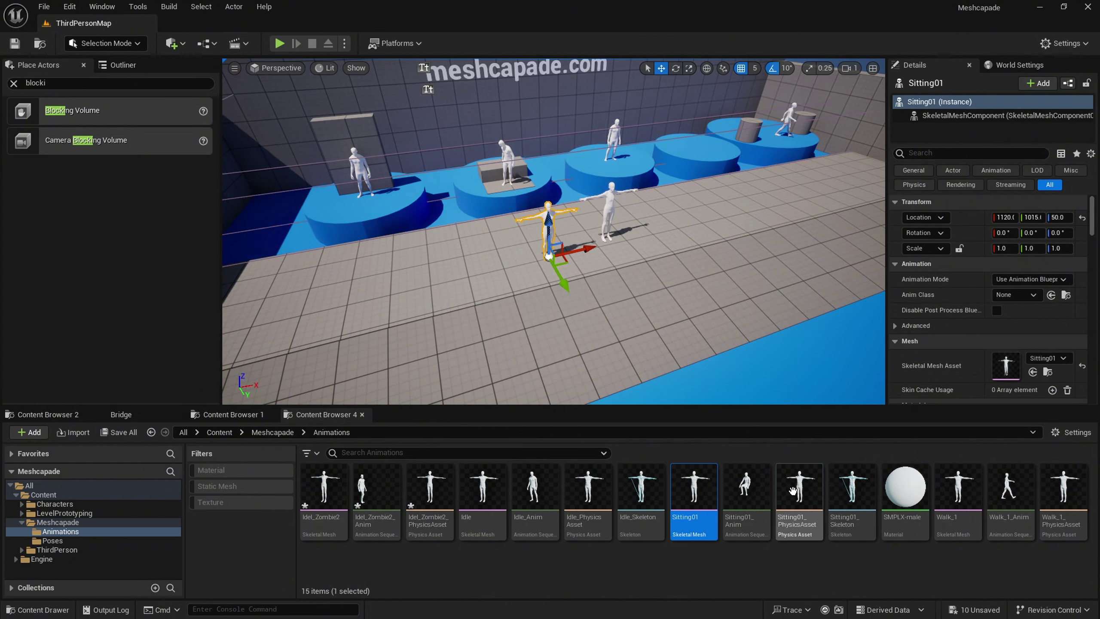
{"action": "key", "text": "f"}
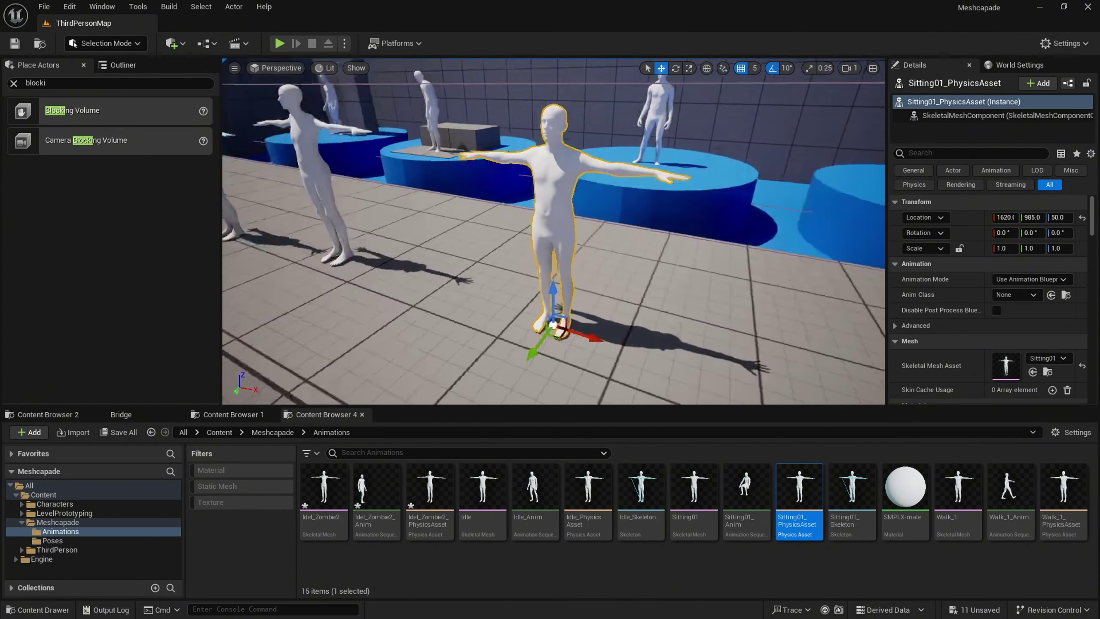
- Look over the whole scene from a distance and bring up the platform and packaging options for the project
{"action": "left_click", "coordinate": [346, 95]}
{"action": "right_click_drag", "start_coordinate": [553, 231], "coordinate": [642, 255]}
{"action": "key", "text": "s"}
{"action": "key", "text": "w"}
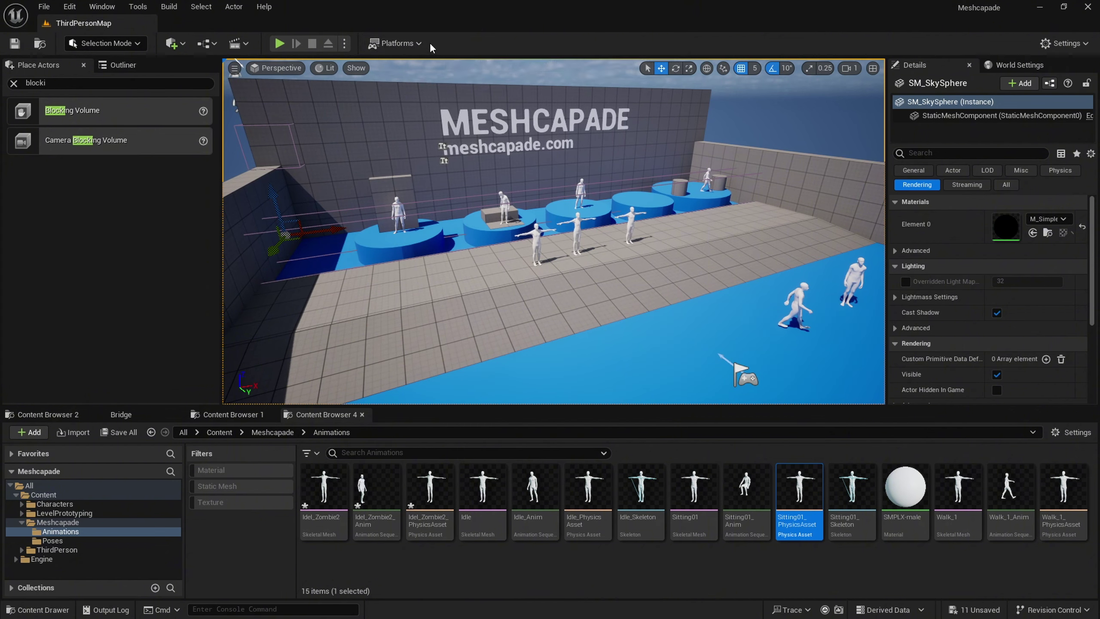
{"action": "left_click", "coordinate": [416, 44]}
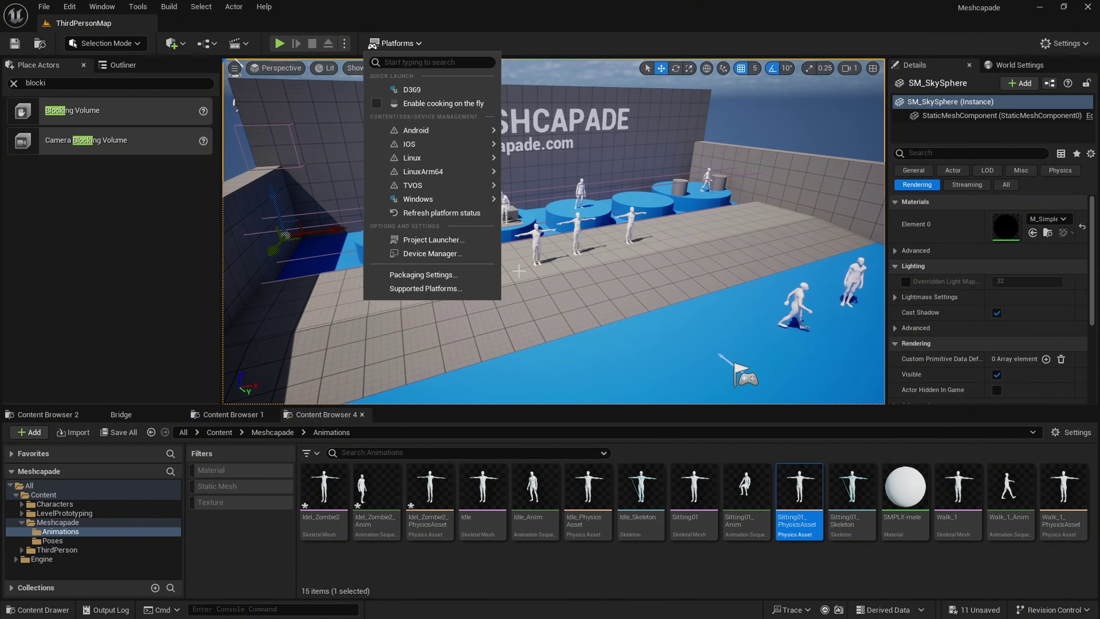
- Undo the placement of the three T-pose avatars on the tiled walkway
{"action": "key", "text": "s"}
{"action": "right_click_drag", "start_coordinate": [552, 286], "coordinate": [546, 283]}
{"action": "right_click_drag", "start_coordinate": [771, 150], "coordinate": [848, 156]}
{"action": "key", "text": "w"}
{"action": "key", "text": "w"}
{"action": "right_click_drag", "start_coordinate": [601, 279], "coordinate": [646, 182]}
{"action": "key", "text": "s"}
{"action": "left_click", "coordinate": [577, 197]}
{"action": "key", "text": "ctrl+z"}
{"action": "key", "text": "s"}
{"action": "left_click", "coordinate": [633, 167]}
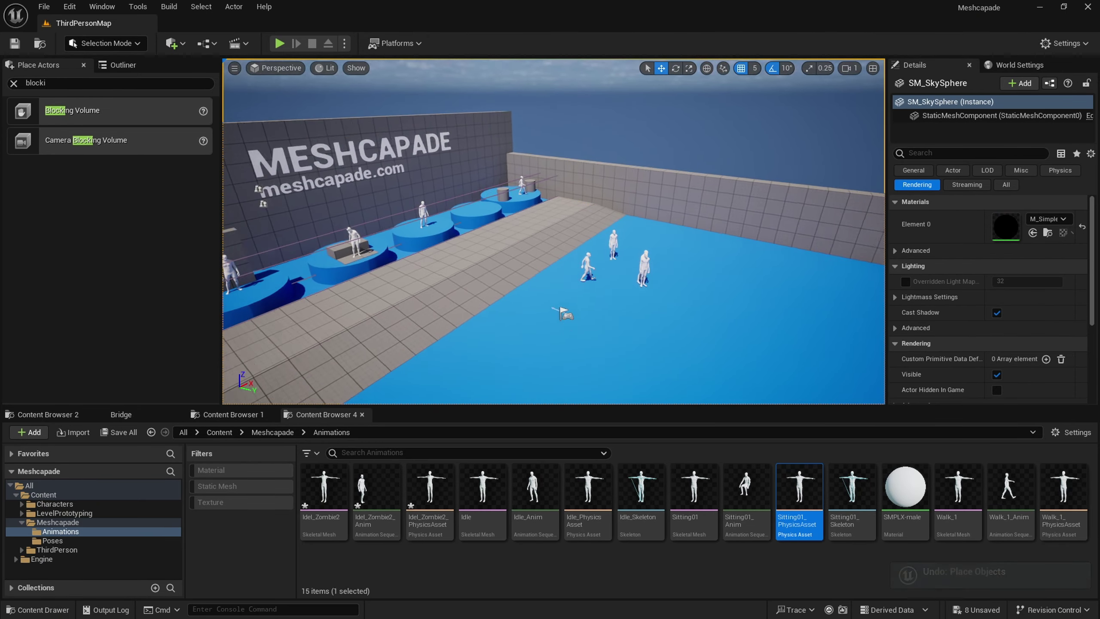
- Move the second Idel_Zombie2_Anim away from the other avatars on the blue floor to about X 885, Y 1965, Z -5
{"action": "key", "text": "w"}
{"action": "right_click_drag", "start_coordinate": [567, 301], "coordinate": [401, 298]}
{"action": "key", "text": "s"}
{"action": "key", "text": "s"}
{"action": "key", "text": "w"}
{"action": "right_click_drag", "start_coordinate": [473, 290], "coordinate": [498, 316]}
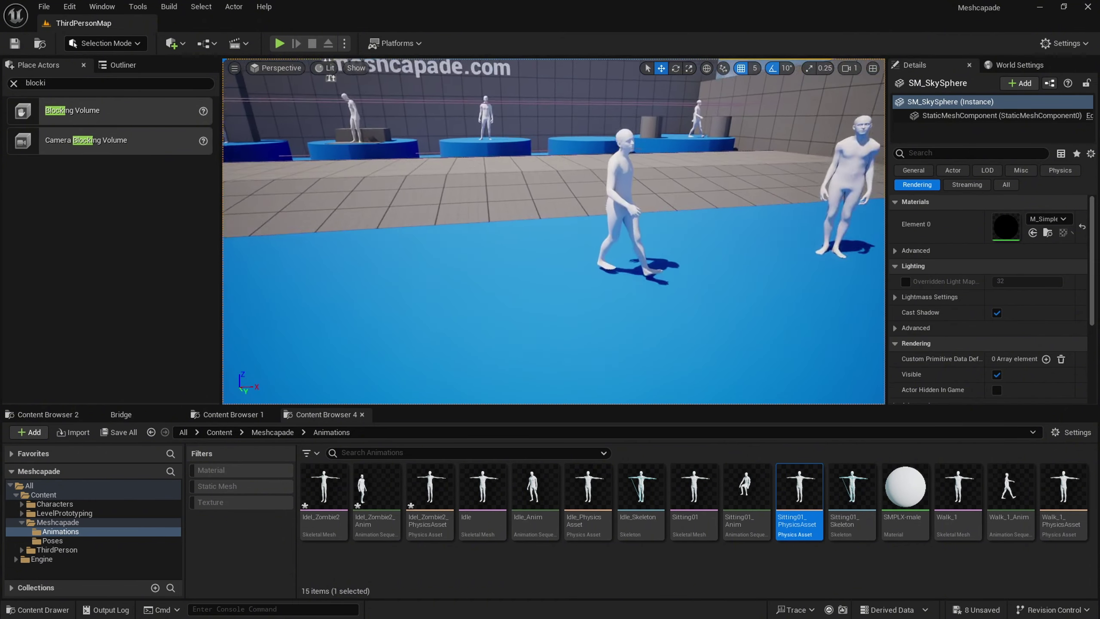
{"action": "left_click", "coordinate": [630, 236]}
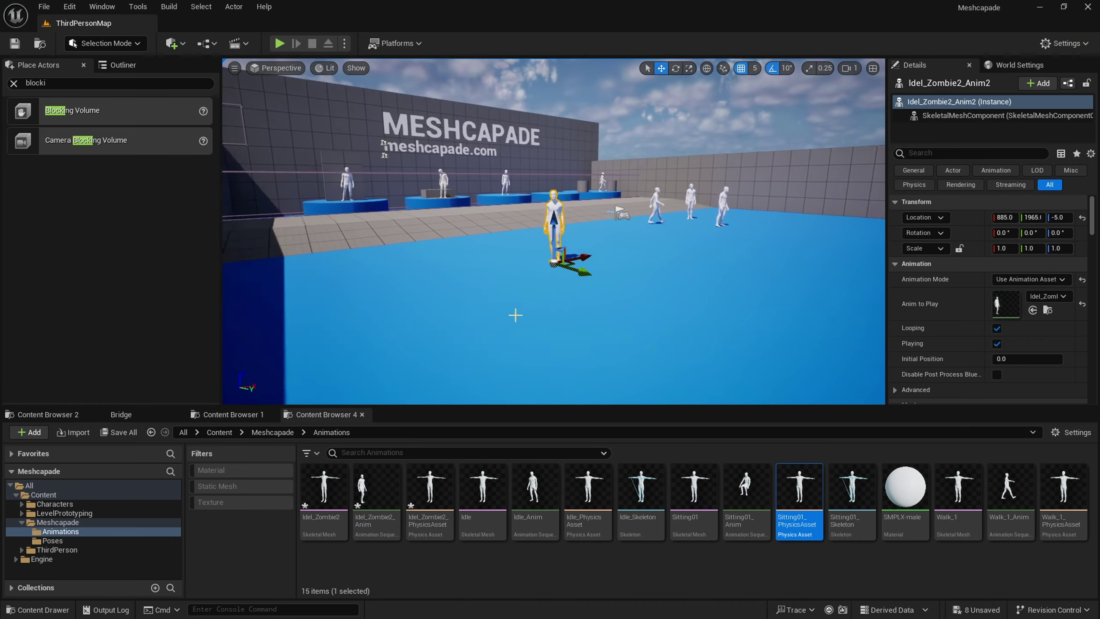
- Inspect the avatars on the blue pedestals below the Meshcapade wall text
{"action": "key", "text": "w"}
{"action": "mouse_move", "coordinate": [639, 180]}
{"action": "right_mouse_down"}
{"action": "mouse_move", "coordinate": [550, 181]}
{"action": "mouse_move", "coordinate": [639, 181]}
{"action": "right_mouse_up"}
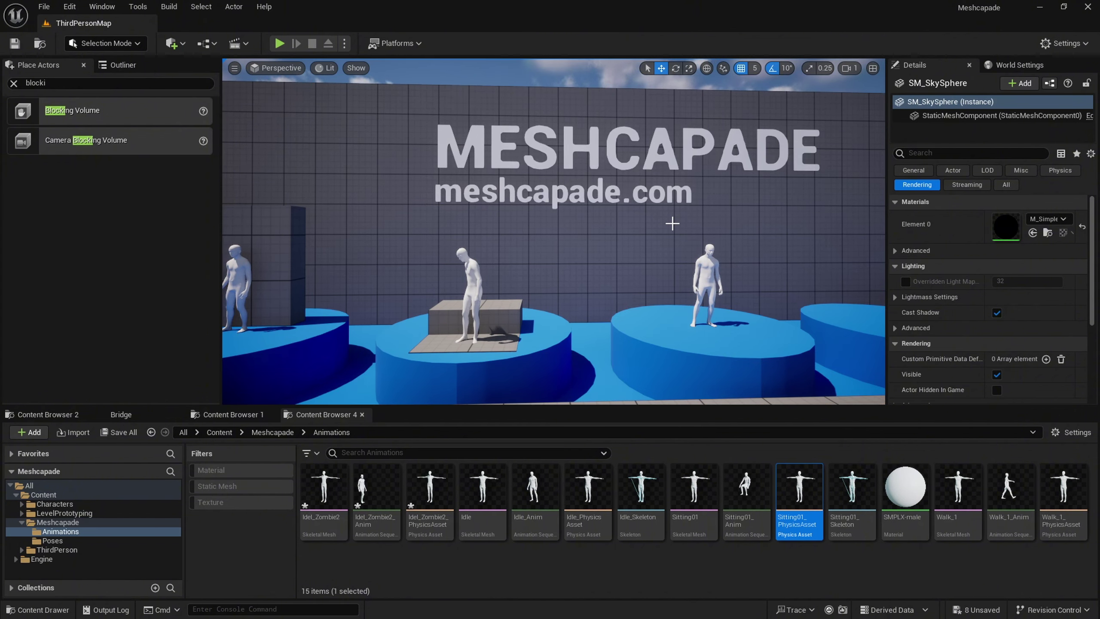
{"action": "right_click_drag", "start_coordinate": [672, 223], "coordinate": [672, 223]}
{"action": "key", "text": "w"}
{"action": "right_click_drag", "start_coordinate": [553, 230], "coordinate": [672, 223]}
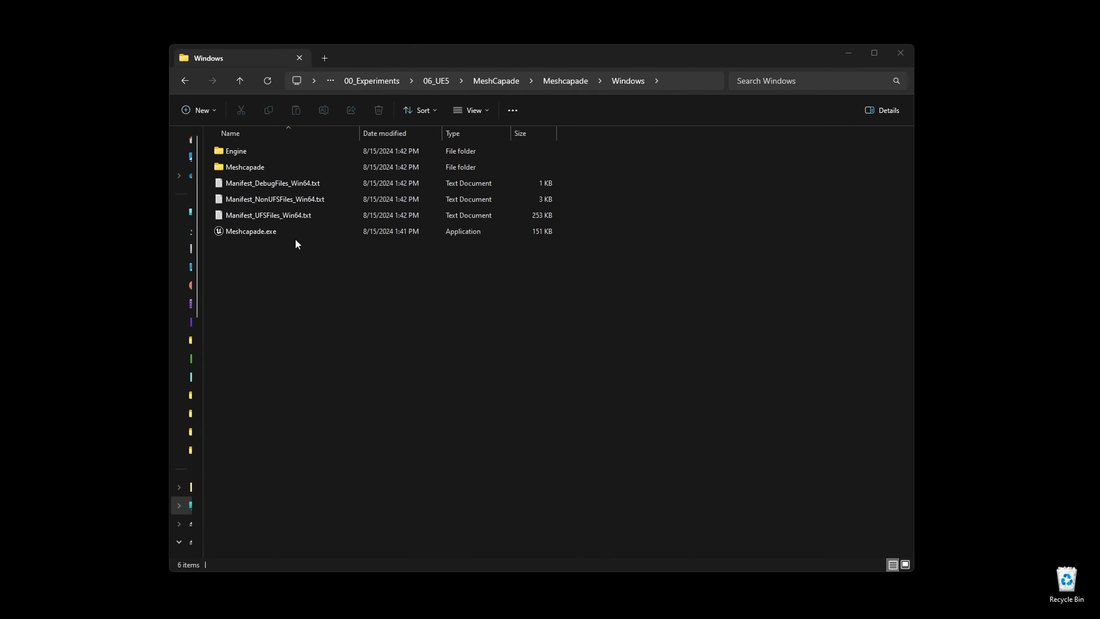
- Launch the packaged Meshcapade.exe from the Windows build folder and run the character past the avatars on the pedestals
{"action": "left_click", "coordinate": [244, 237]}
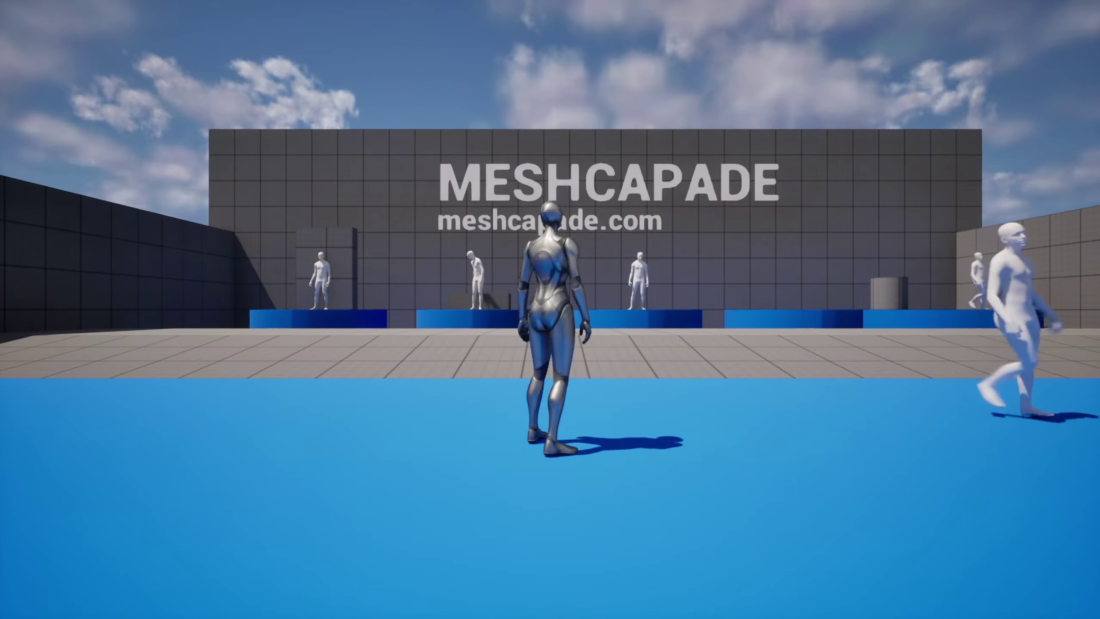
{"action": "key", "text": "w"}
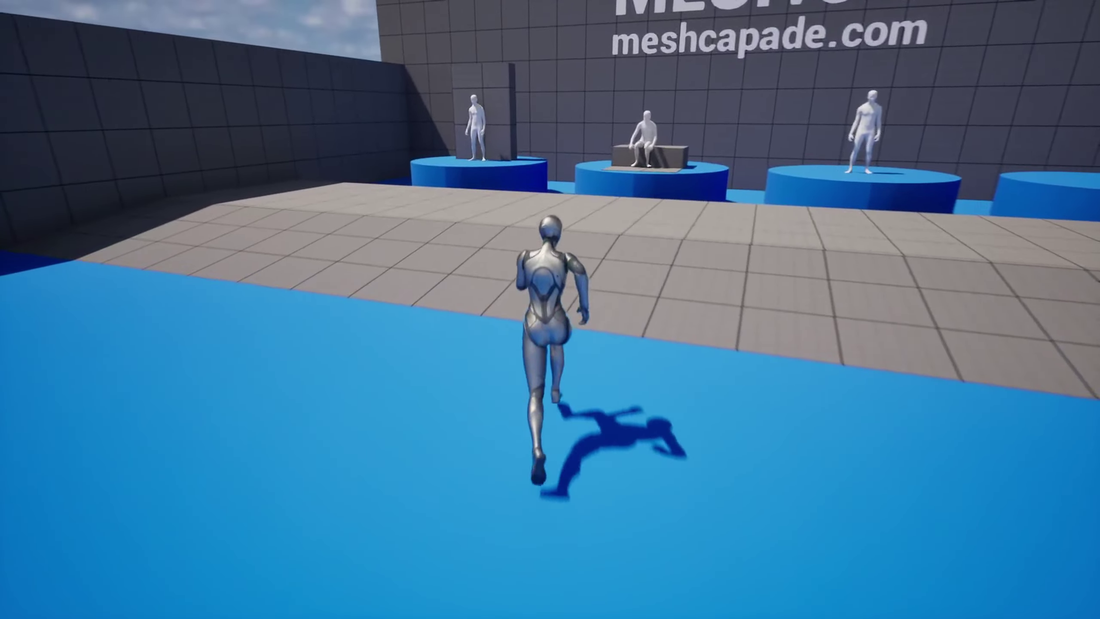
{"action": "key", "text": "w"}
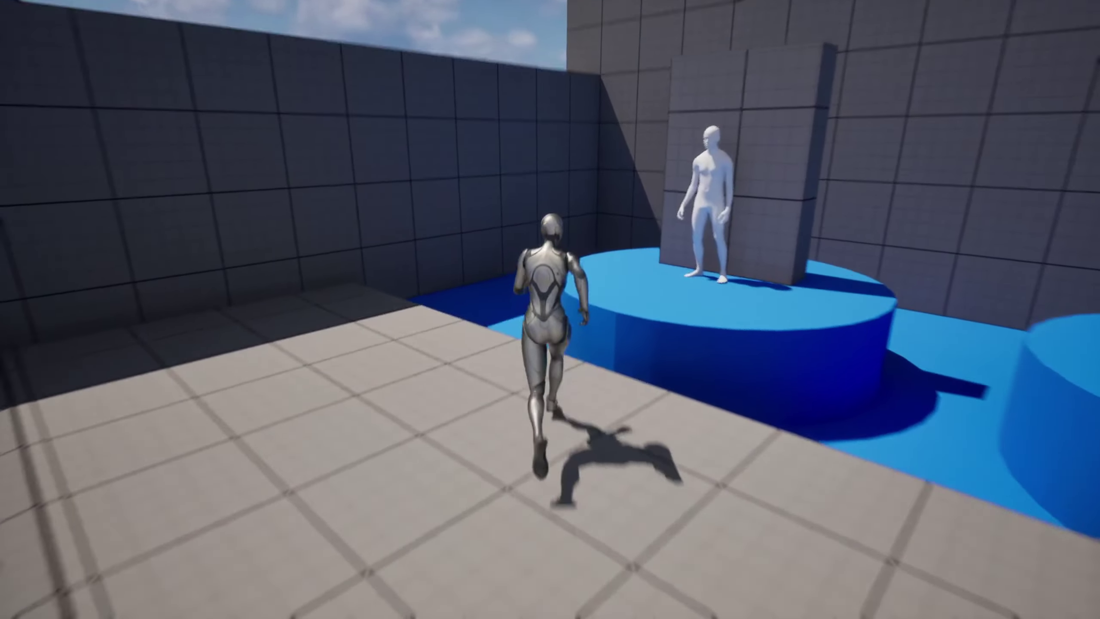
{"action": "key", "text": "w"}
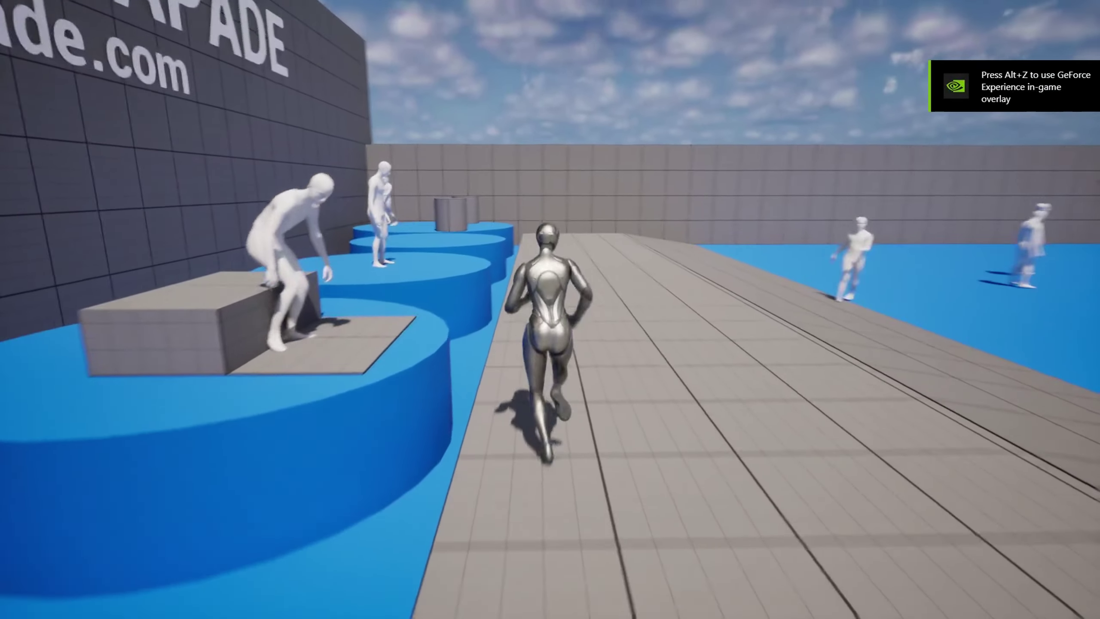
{"action": "key", "text": "w"}
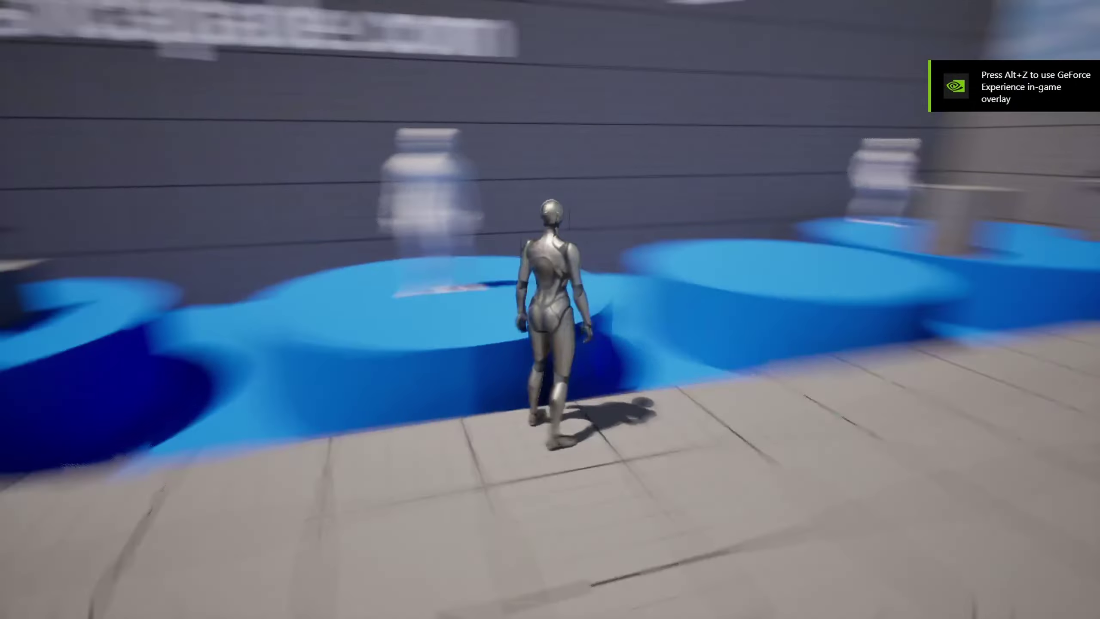
- Run the character across the blue floor in the packaged build to view the walking, idle and zombie avatars
{"action": "key", "text": "w"}
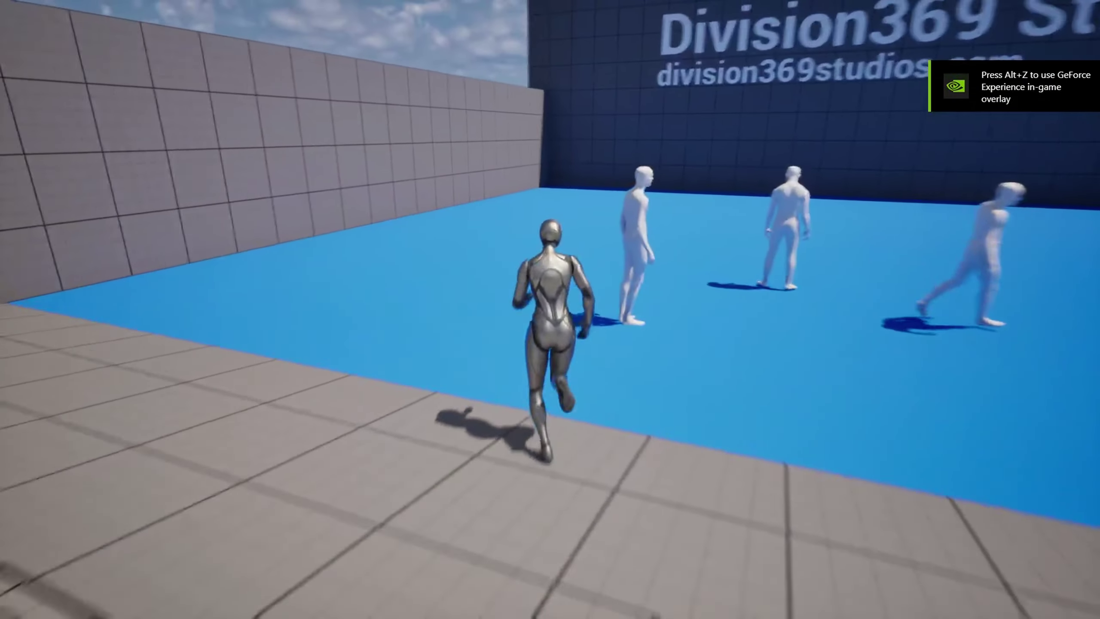
{"action": "key", "text": "w"}
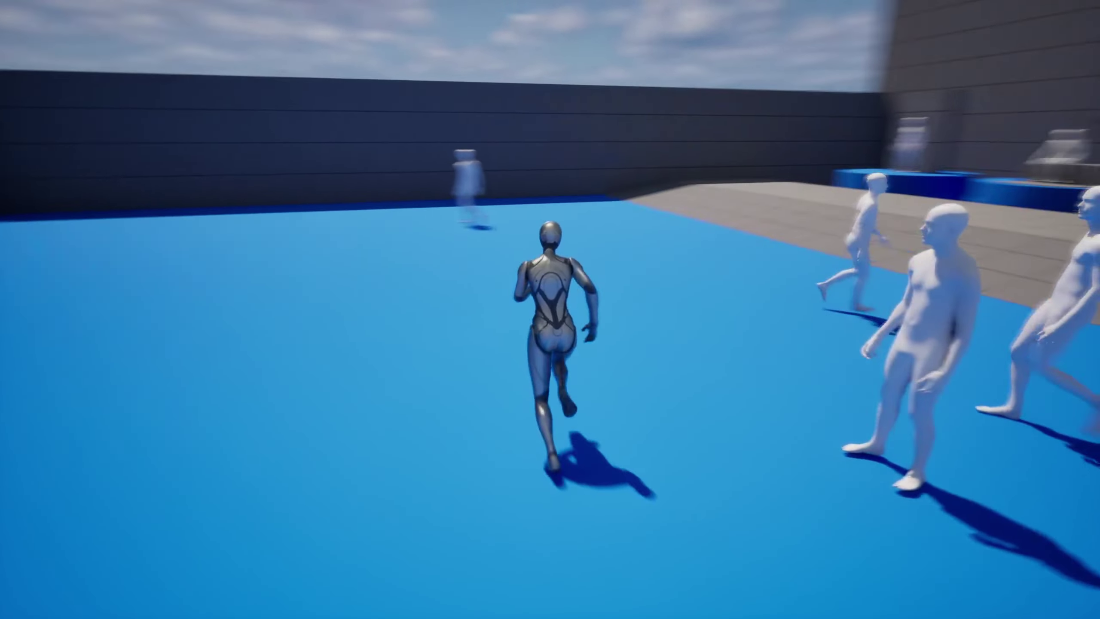
{"action": "key", "text": "w"}
{"action": "key", "text": "w"}
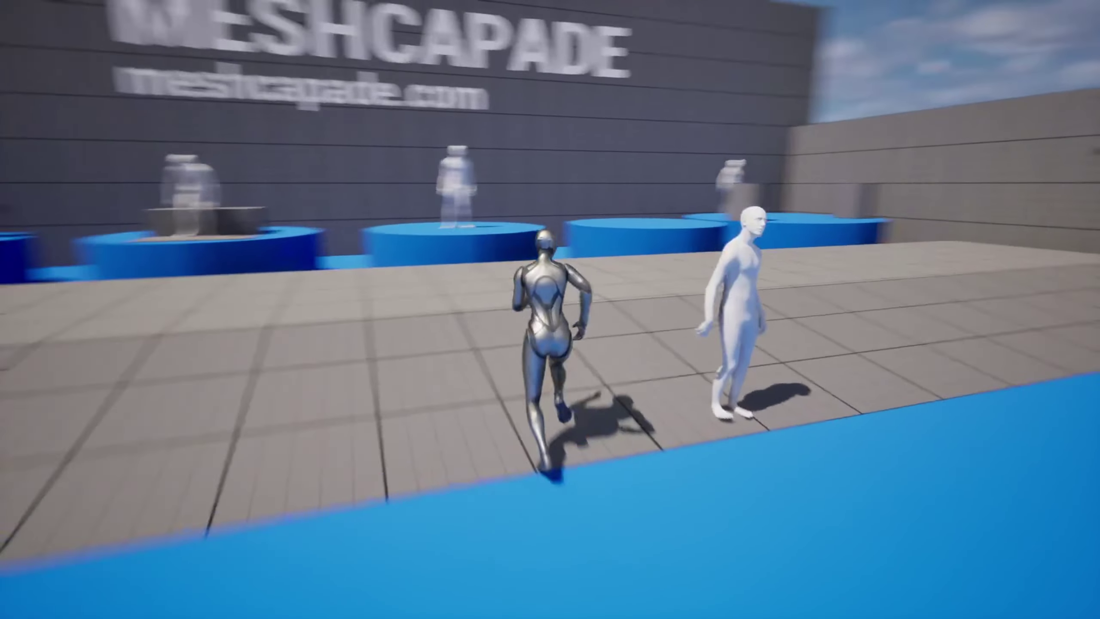
{"action": "key", "text": "s"}
{"action": "key", "text": "w"}
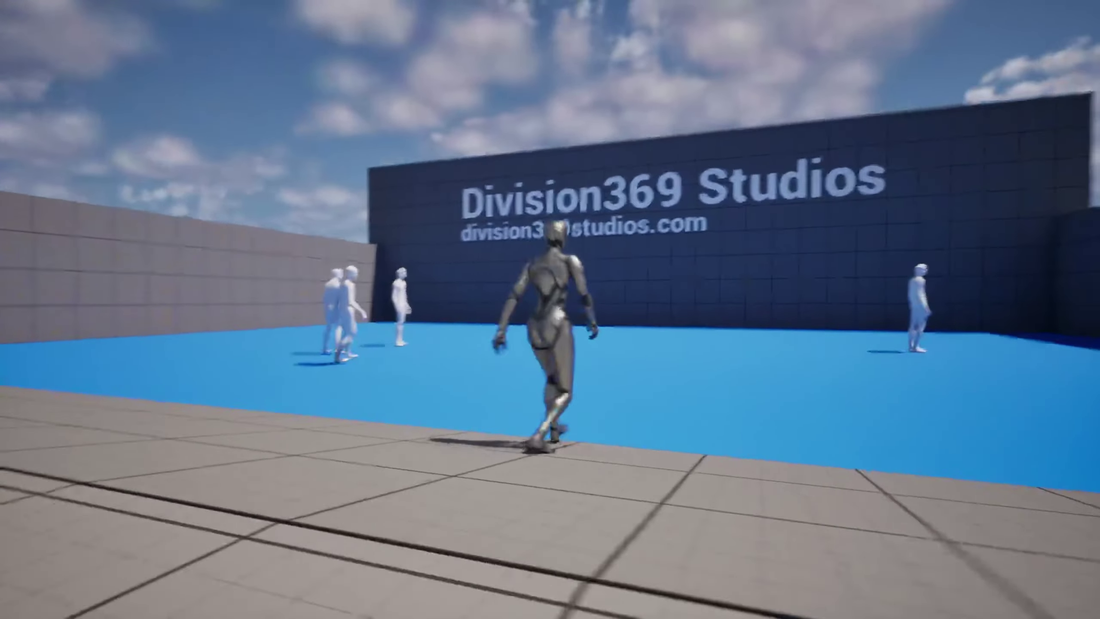
{"action": "key", "text": "a"}
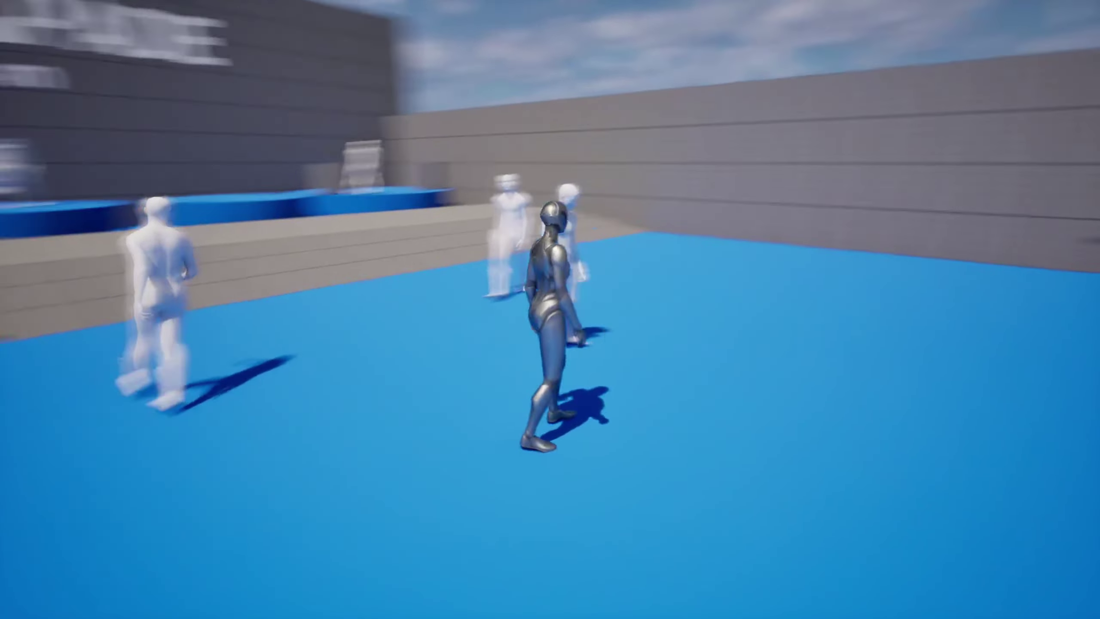